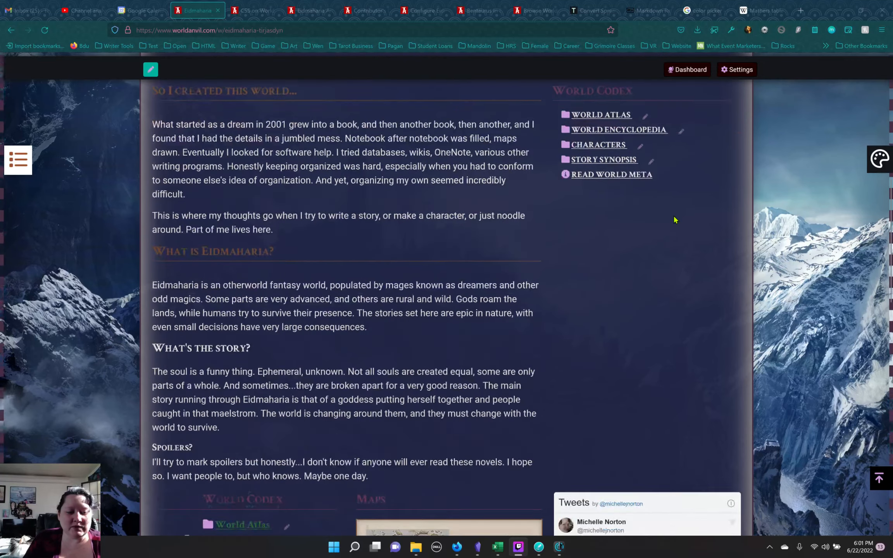
# Step: Look over the Eidmaharia homepage's maps, recent articles and introduction, briefly highlighting the "So I created this world..." heading
pyautogui.scroll(-4, 675, 220)
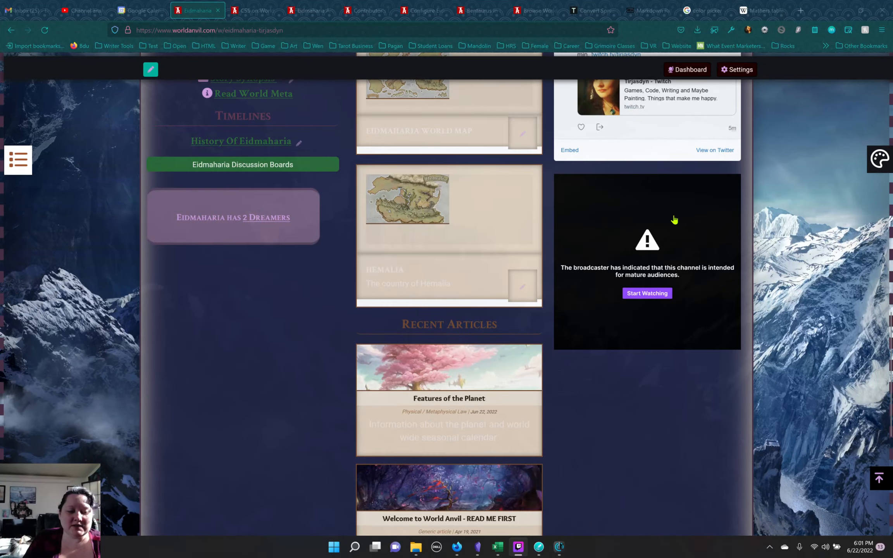
pyautogui.scroll(12, 675, 219)
pyautogui.scroll(5, 675, 217)
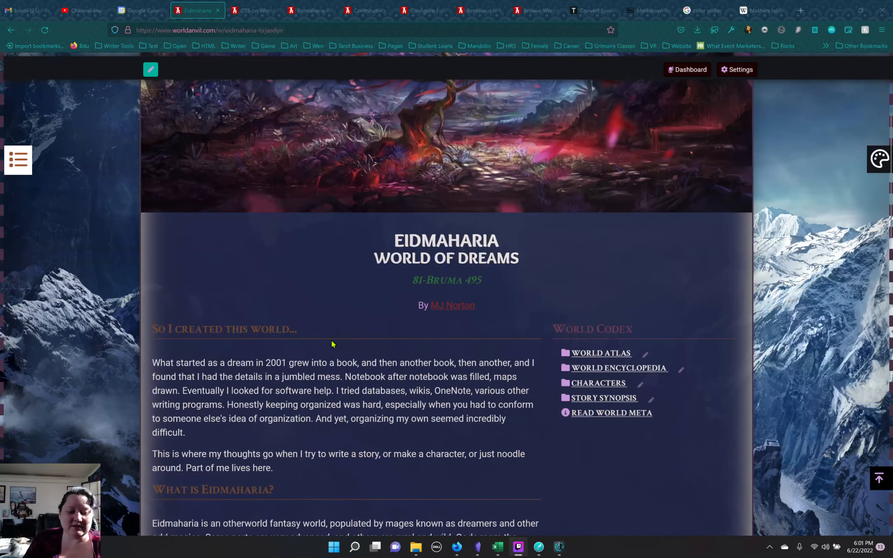
pyautogui.moveTo(308, 334); pyautogui.dragTo(146, 338)
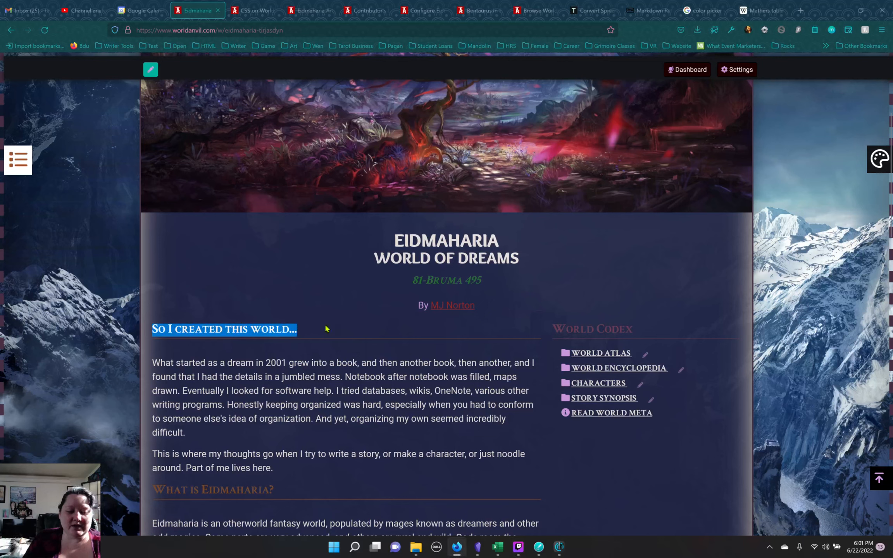
pyautogui.click(313, 335)
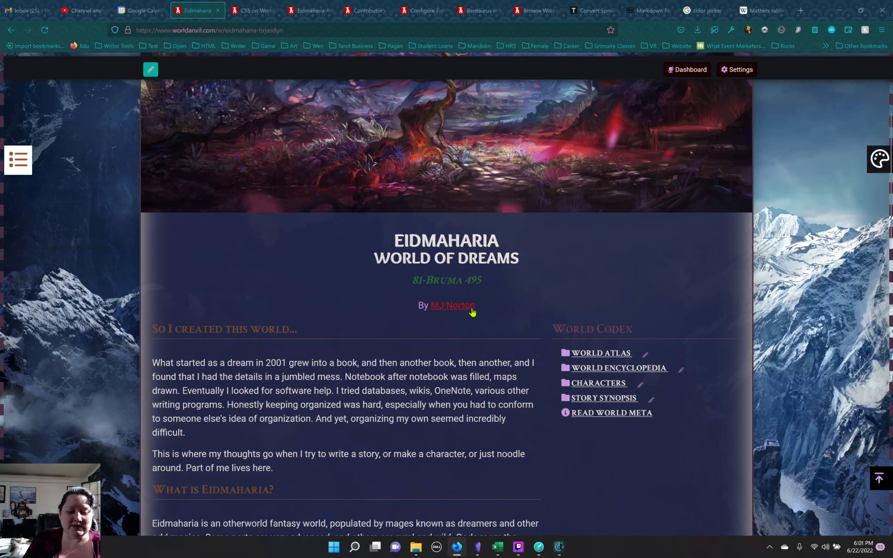
# Step: Expand the World Atlas category in the World Codex, including its Countries and Regions subcategories, to view their articles
pyautogui.click(604, 359)
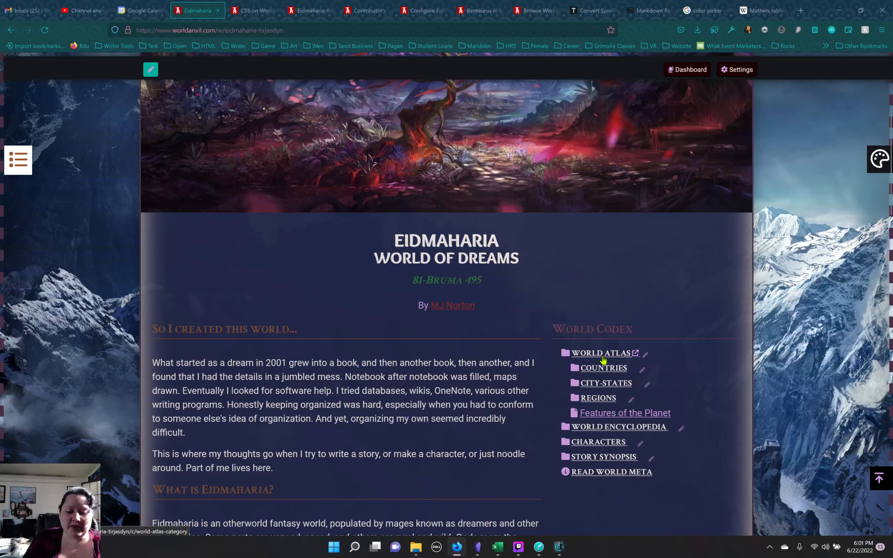
pyautogui.scroll(5, 408, 362)
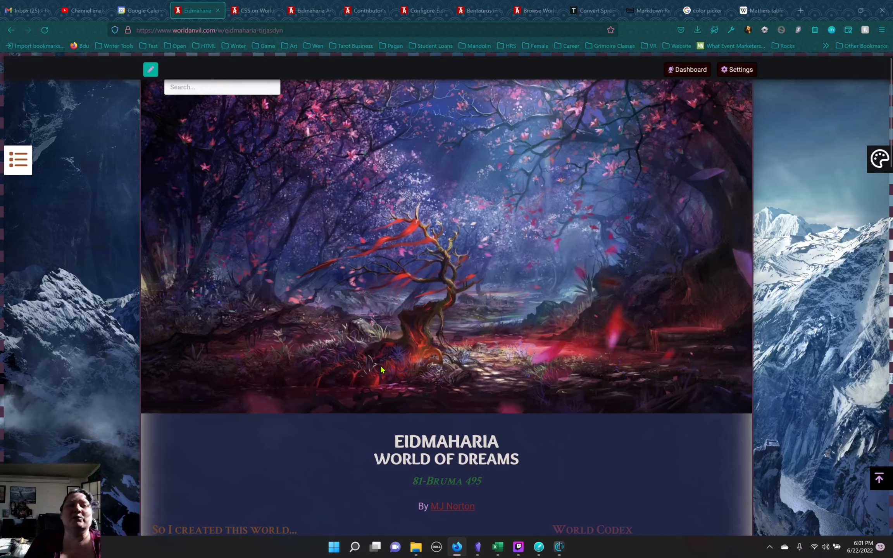
pyautogui.scroll(-10, 492, 371)
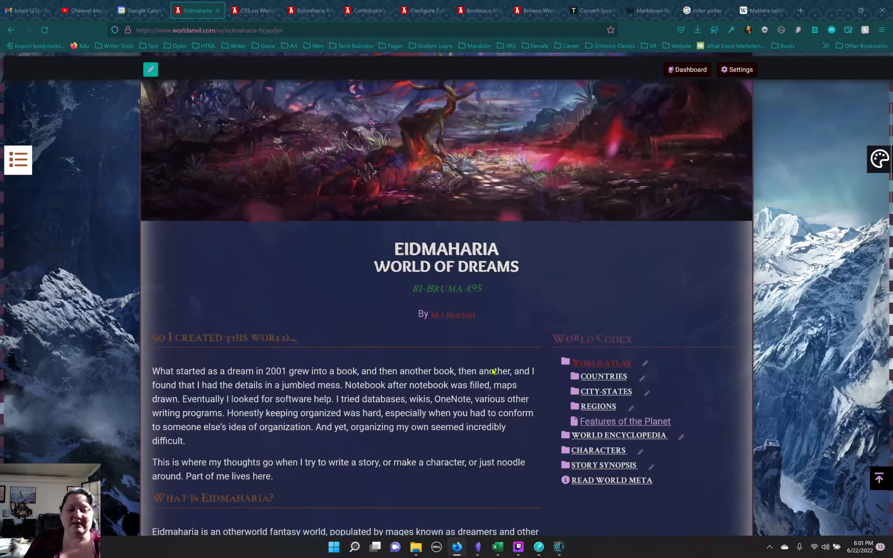
pyautogui.scroll(6, 493, 373)
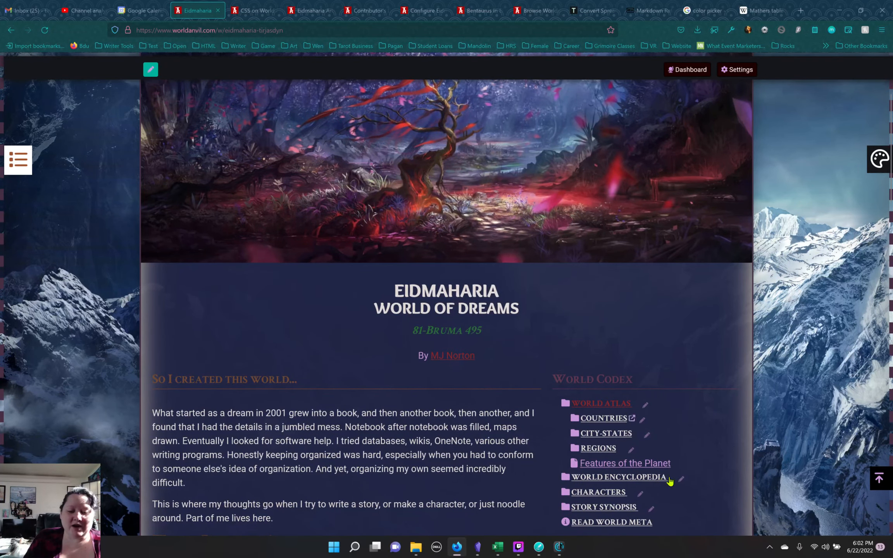
pyautogui.click(604, 423)
pyautogui.scroll(-3, 621, 380)
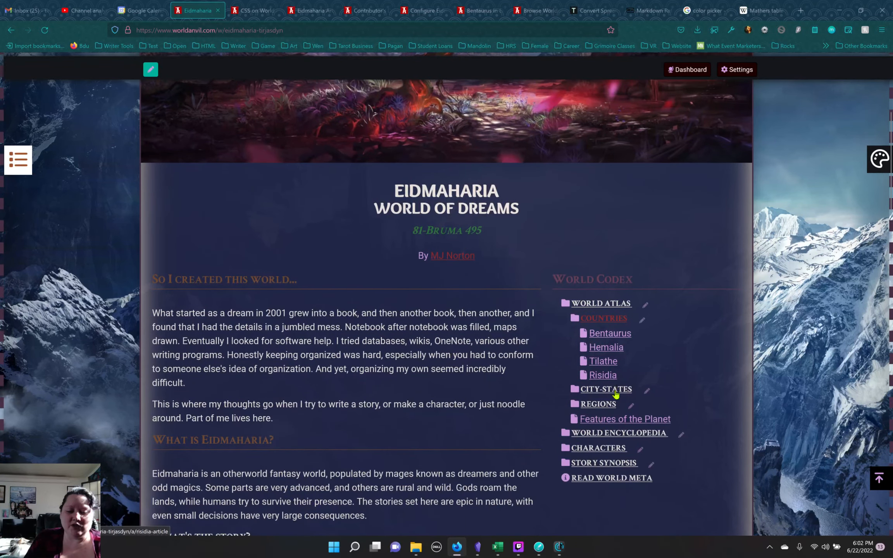
pyautogui.click(605, 408)
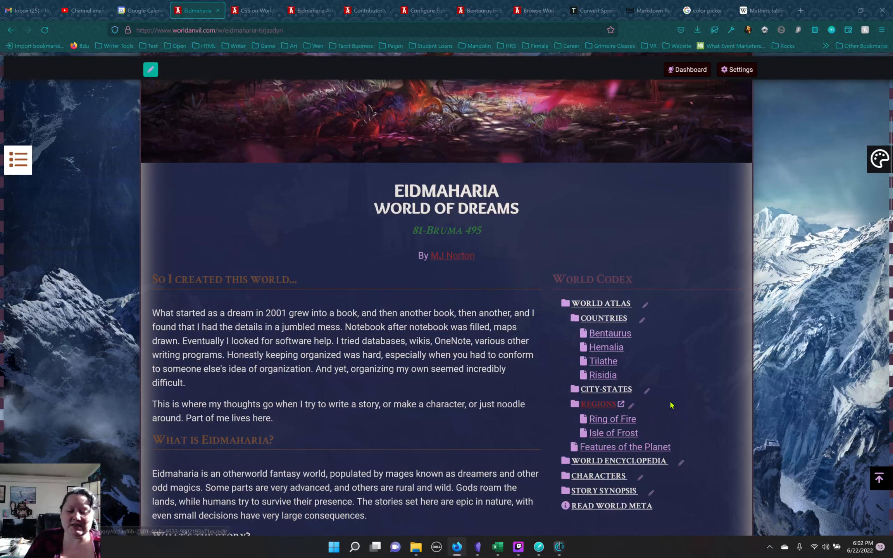
# Step: Collapse the Countries and Regions subcategories and expand World Encyclopedia in the World Codex
pyautogui.click(601, 319)
pyautogui.click(601, 349)
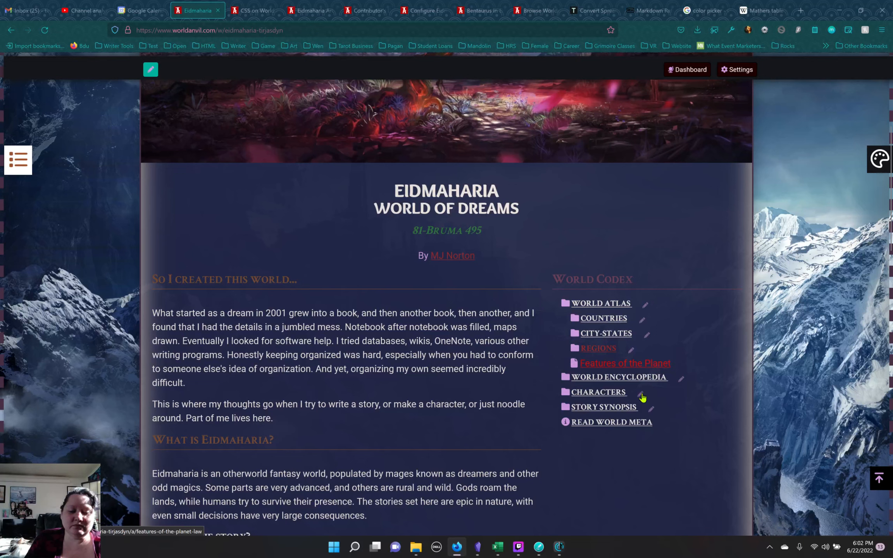
pyautogui.click(581, 377)
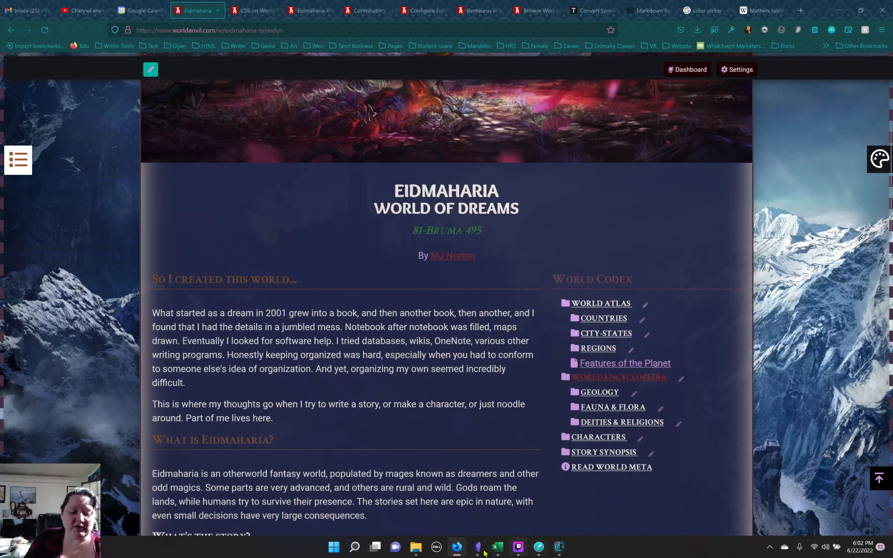
# Step: Switch to the Eidmaharia vault in Obsidian, view the installed themes in the appearance settings, and close the settings
pyautogui.moveTo(480, 551)
pyautogui.click(427, 493)
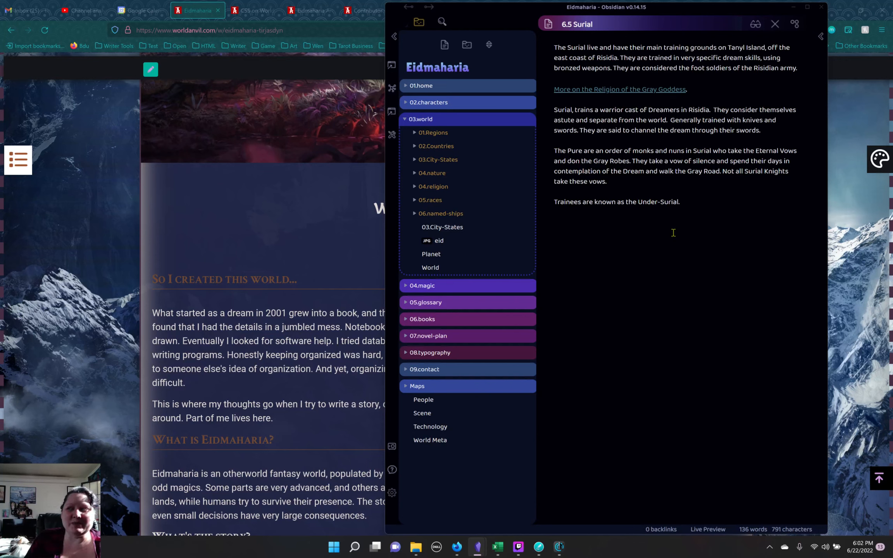
pyautogui.click(392, 494)
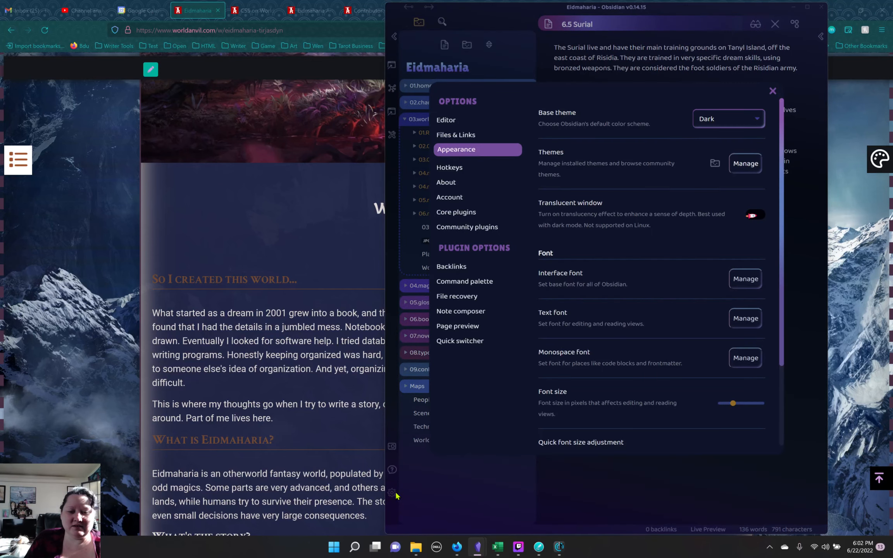
pyautogui.click(743, 166)
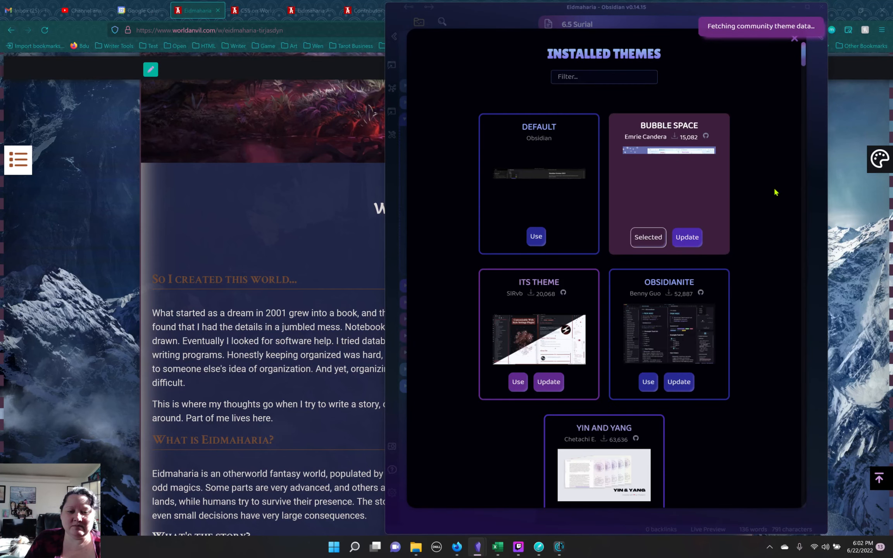
pyautogui.click(795, 39)
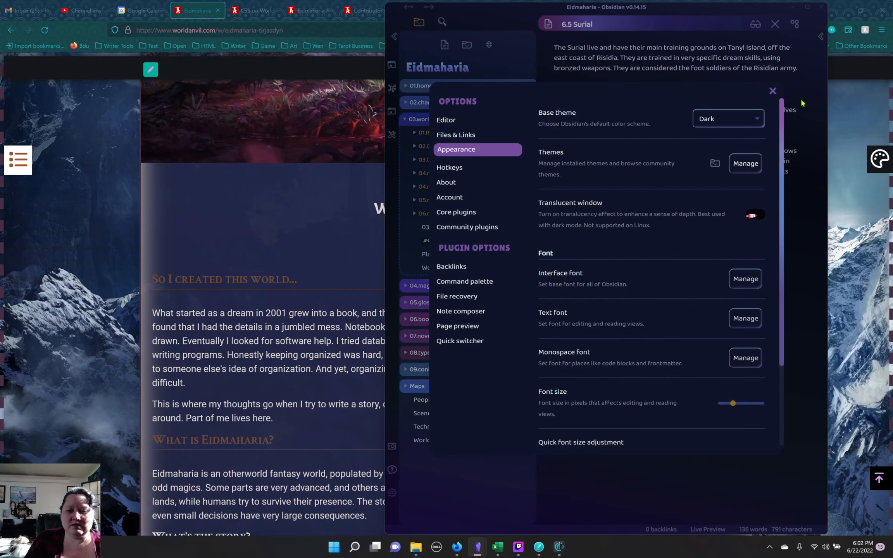
pyautogui.click(772, 89)
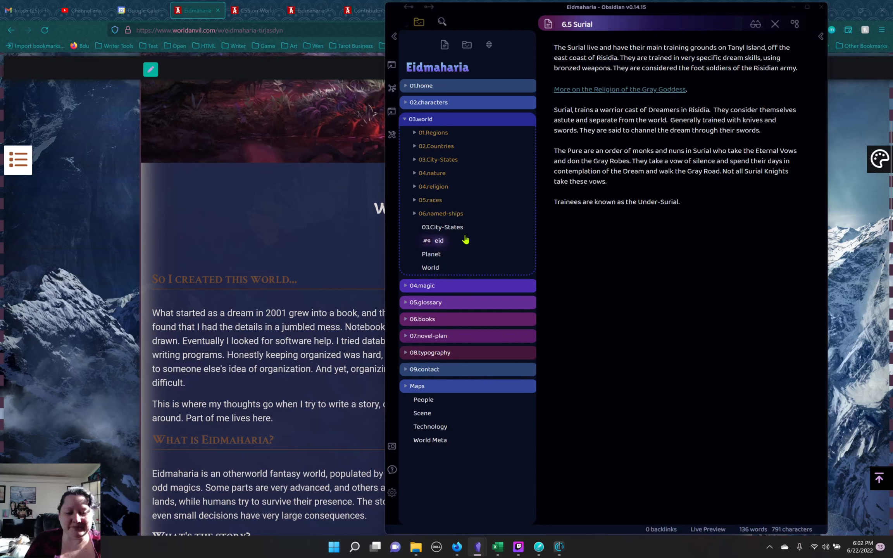
# Step: Review the 03.City-States note and the Village of the Aiho and Necropolis notes in the 03.City-States folder, leaving that folder collapsed
pyautogui.click(440, 229)
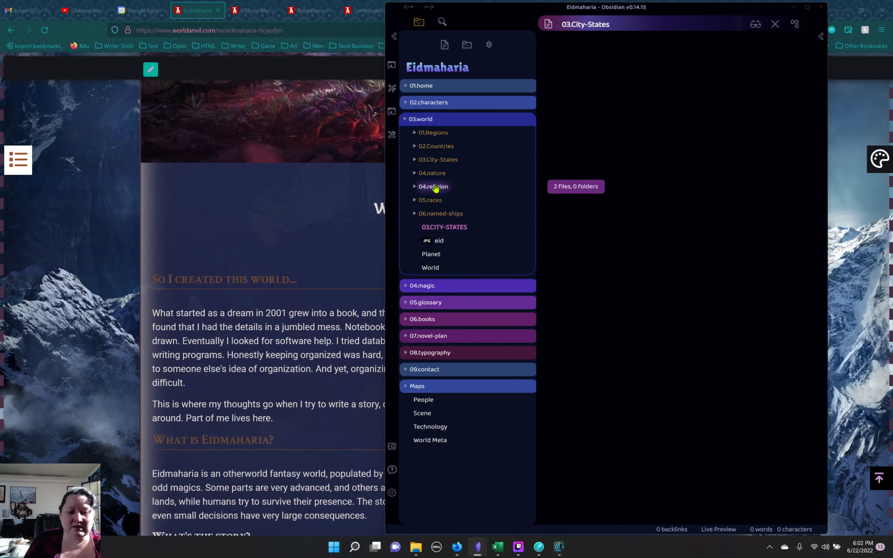
pyautogui.click(415, 162)
pyautogui.click(454, 174)
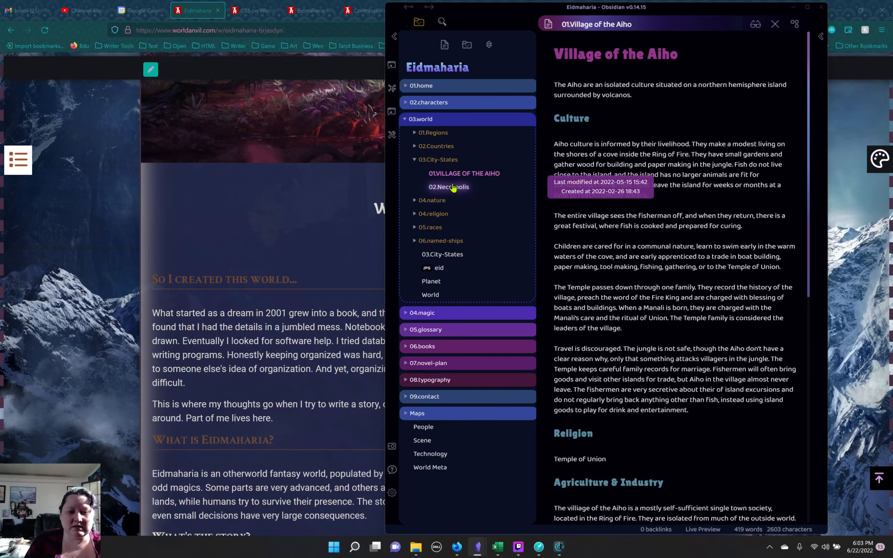
pyautogui.click(454, 185)
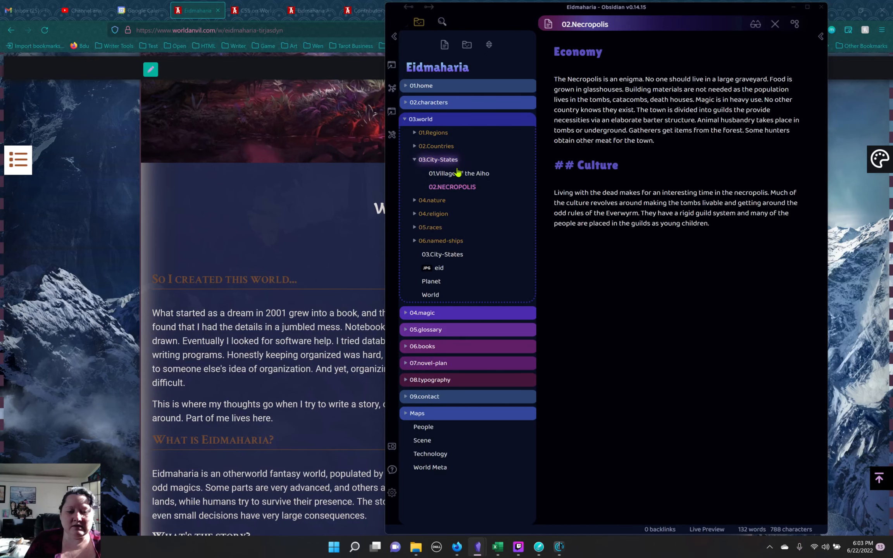
pyautogui.click(459, 174)
pyautogui.click(686, 217)
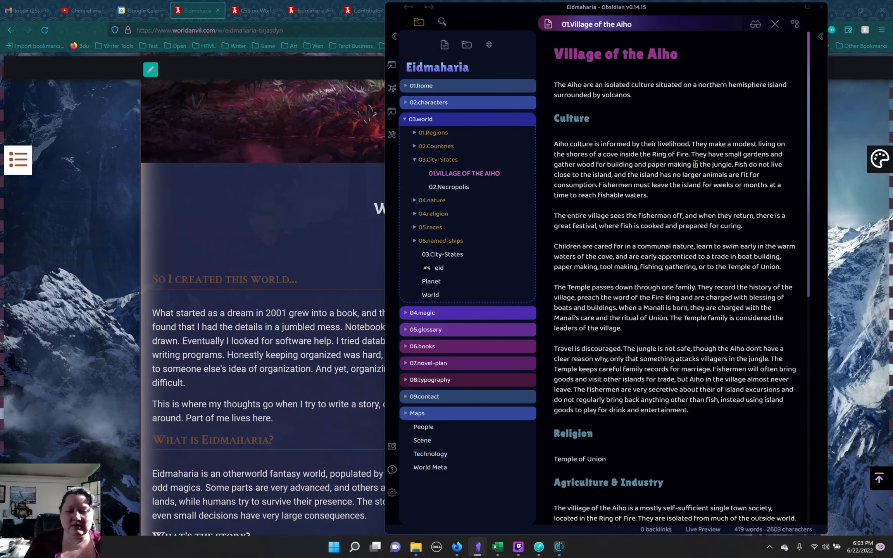
pyautogui.scroll(-10, 719, 266)
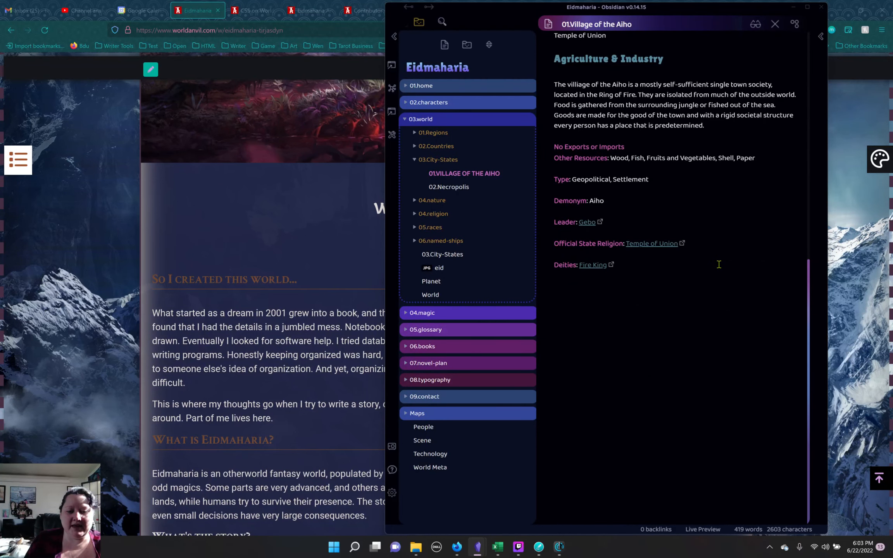
pyautogui.scroll(10, 719, 265)
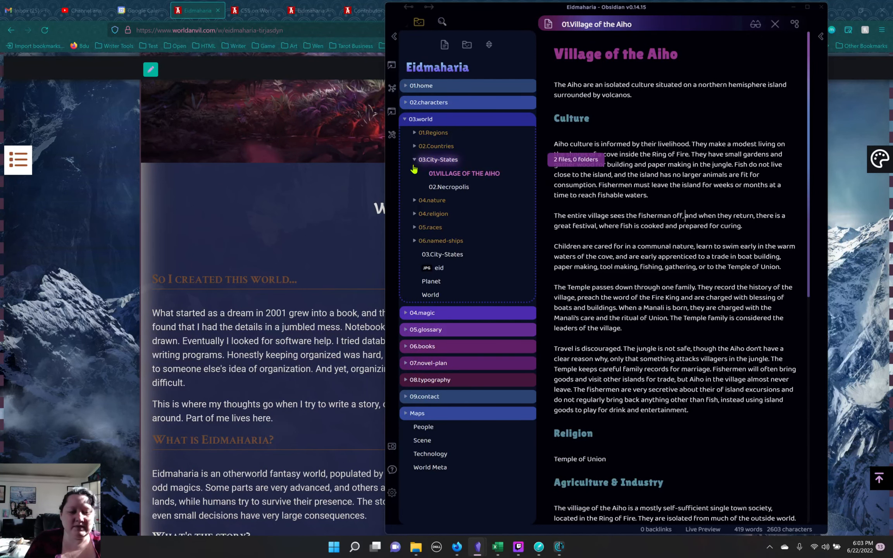
pyautogui.click(414, 162)
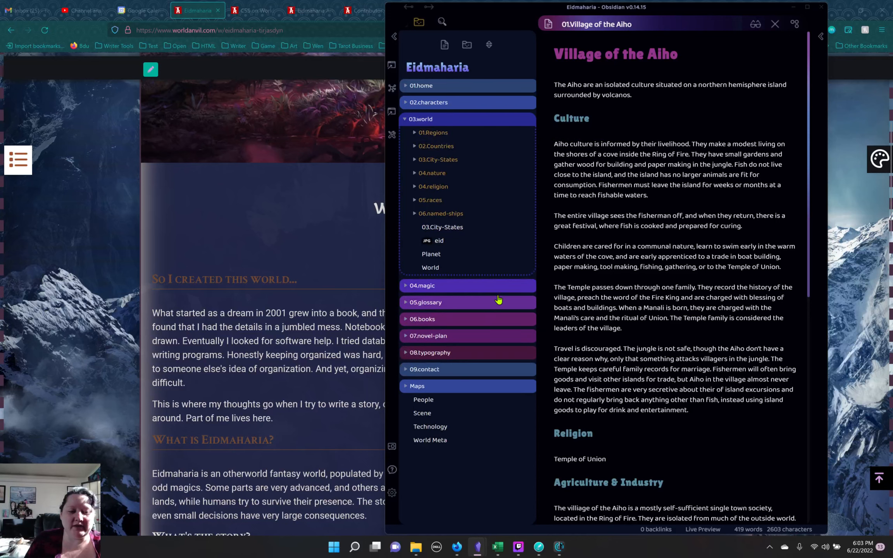
# Step: View the Nature, Fauna and Flora notes in the 04.nature folder, leaving that folder collapsed
pyautogui.click(416, 178)
pyautogui.click(444, 200)
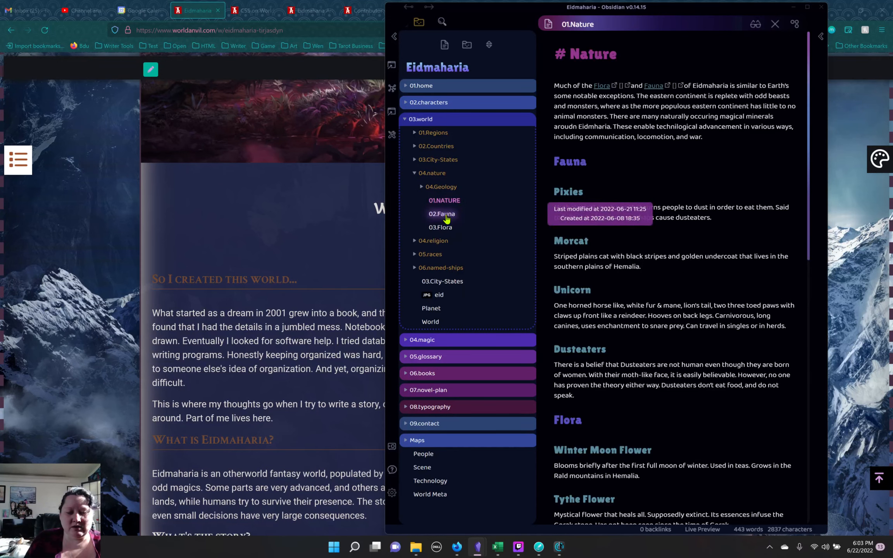
pyautogui.click(446, 215)
pyautogui.click(442, 227)
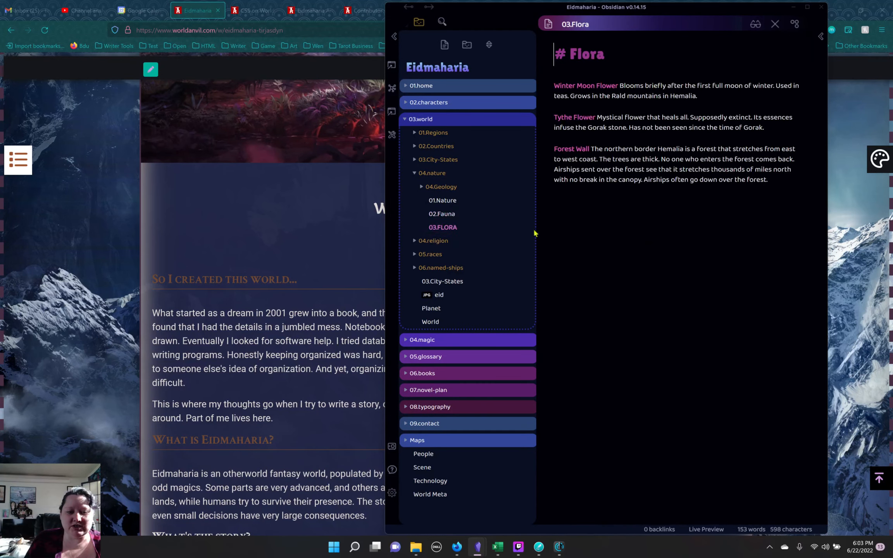
pyautogui.click(419, 187)
pyautogui.click(414, 175)
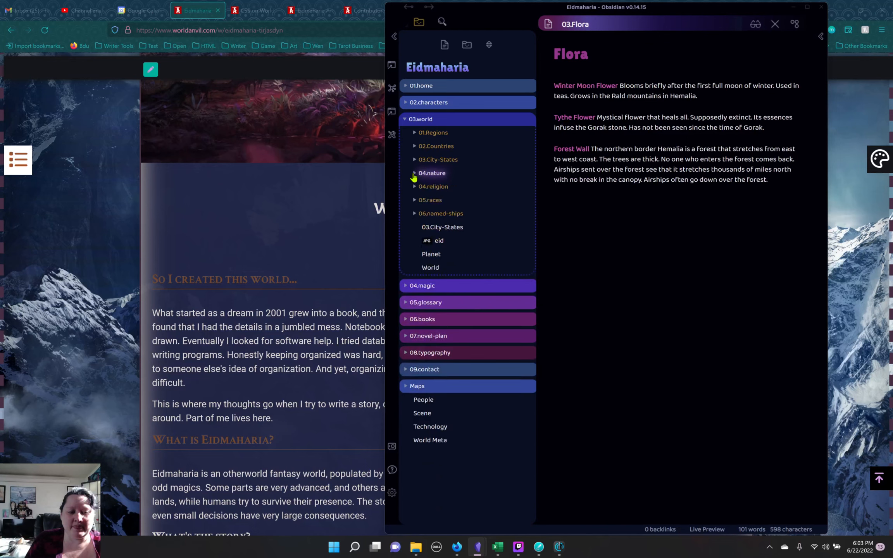
# Step: Switch back to World Anvil in the browser and open the Nature of Eidmaharia article from the Fauna & Flora category
pyautogui.click(332, 228)
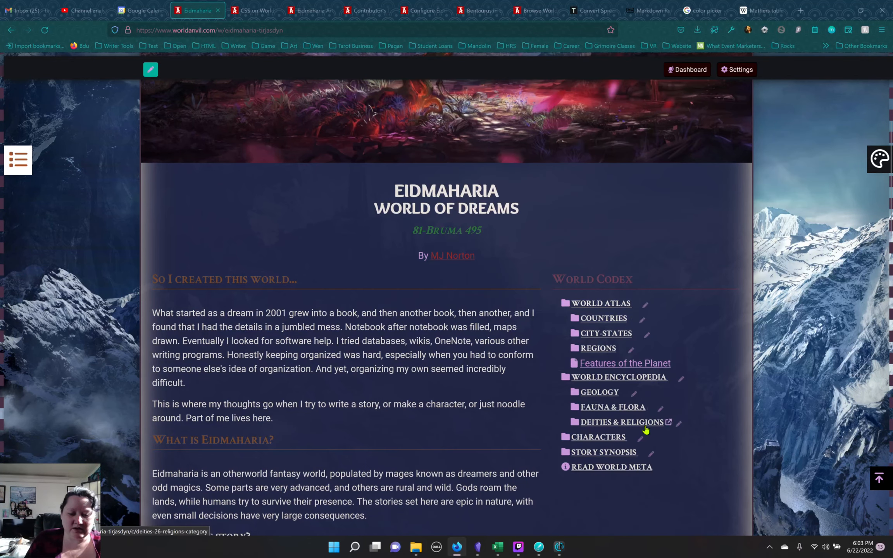
pyautogui.click(613, 408)
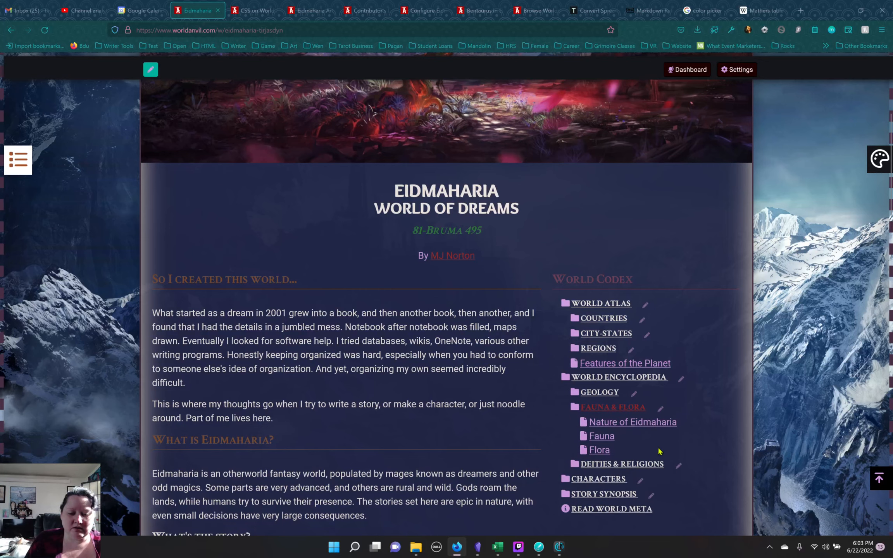
pyautogui.click(636, 423)
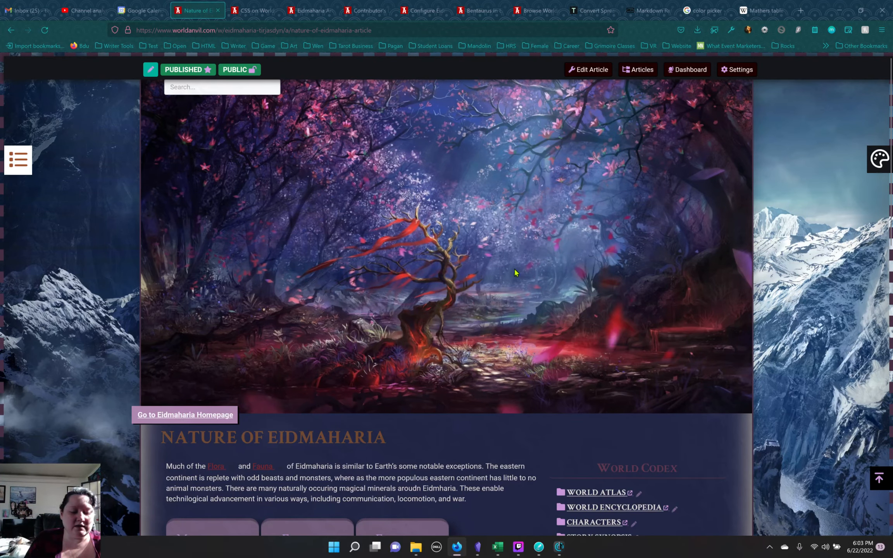
# Step: Preview the Minerals, Flora and Fauna article blocks on the Nature of Eidmaharia page
pyautogui.scroll(-5, 512, 264)
pyautogui.scroll(-4, 511, 257)
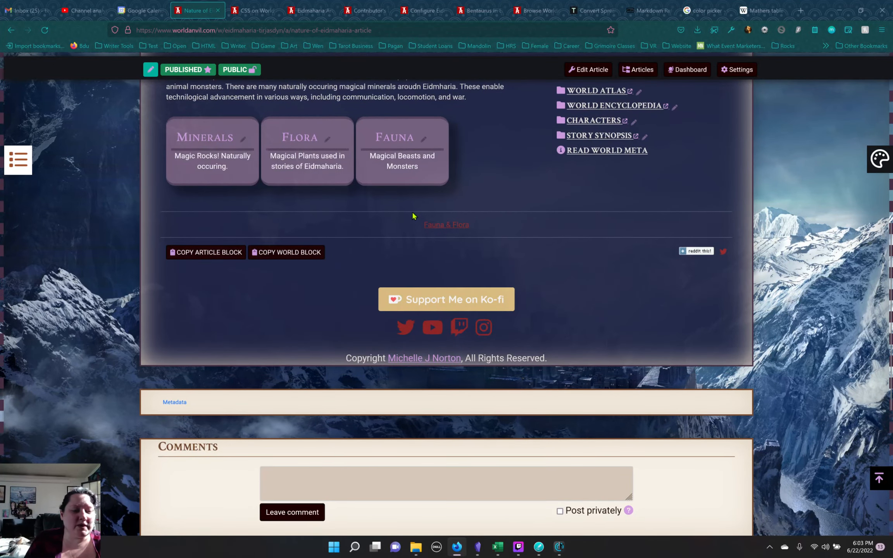
pyautogui.scroll(3, 414, 216)
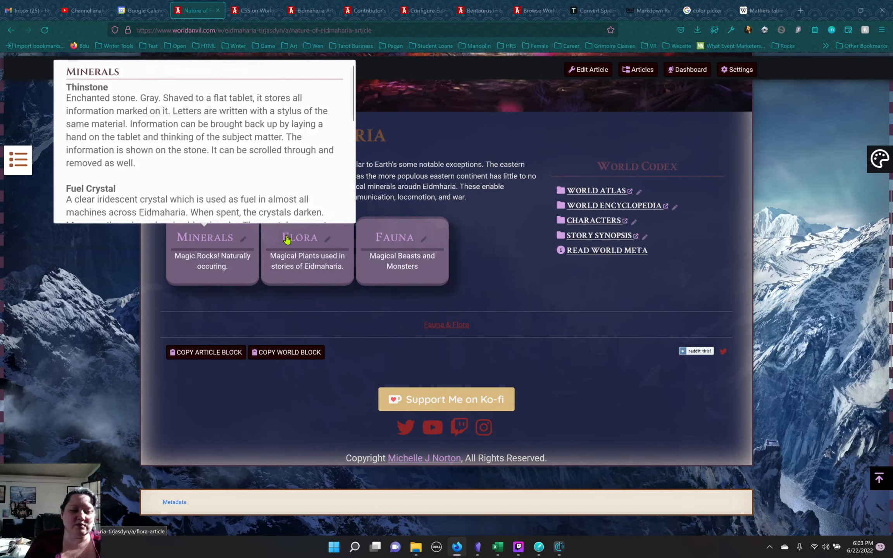
pyautogui.moveTo(286, 240)
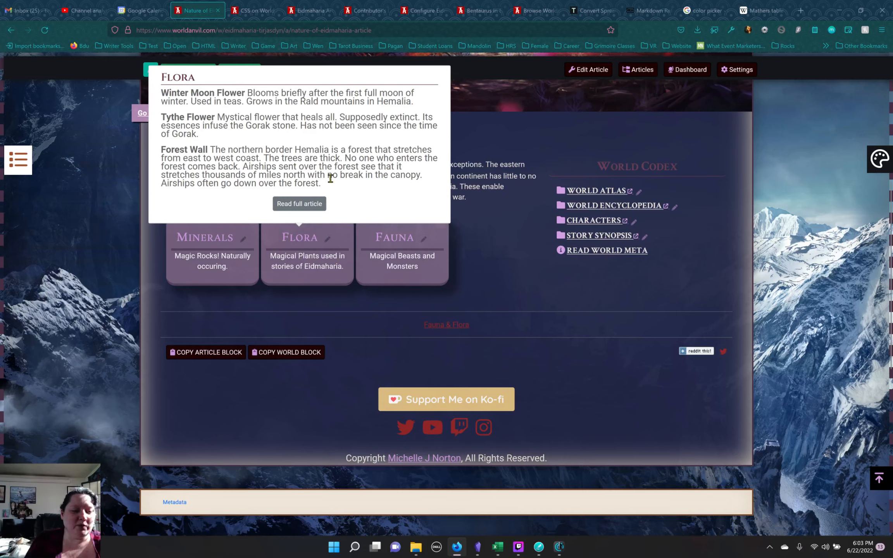
pyautogui.moveTo(409, 246)
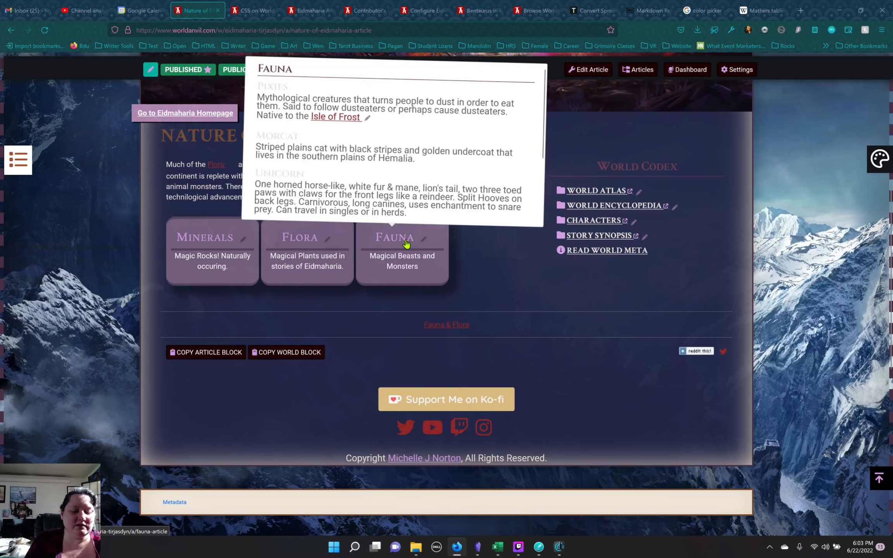
pyautogui.scroll(3, 508, 264)
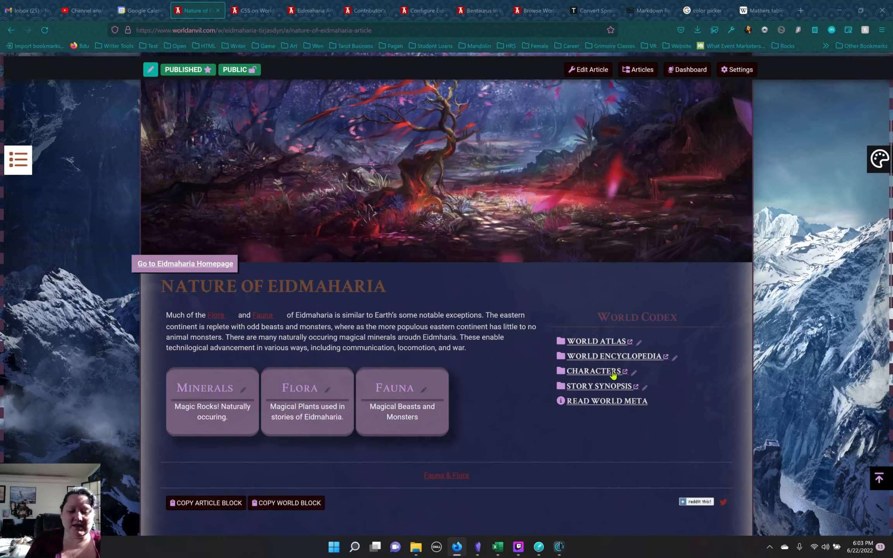
# Step: Skim the rest of the Nature of Eidmaharia page and list the Fauna & Flora category's articles under World Encyclopedia in the article manager
pyautogui.scroll(-5, 606, 425)
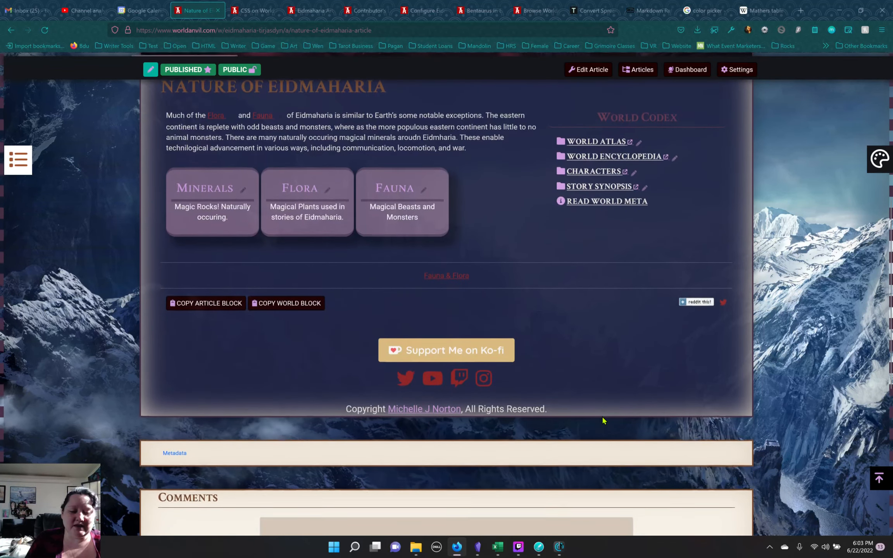
pyautogui.scroll(1, 605, 419)
pyautogui.scroll(8, 606, 417)
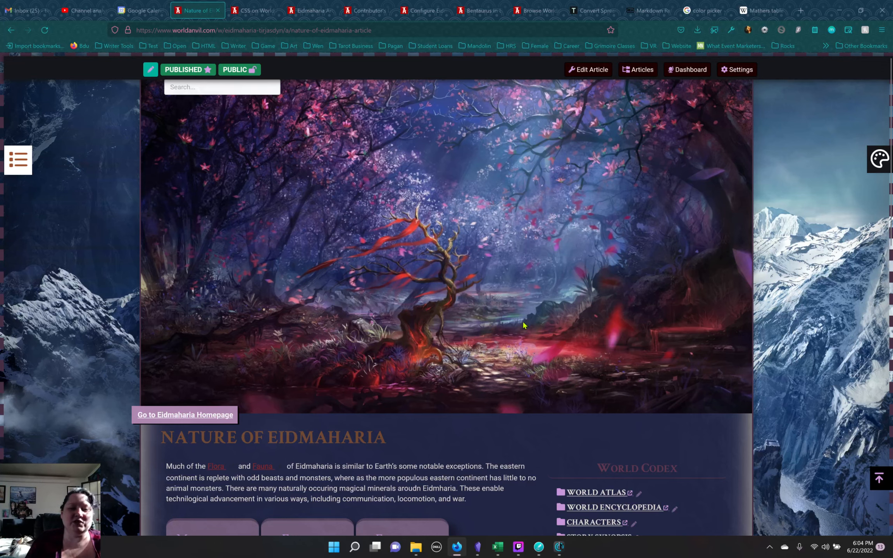
pyautogui.click(256, 11)
pyautogui.click(275, 12)
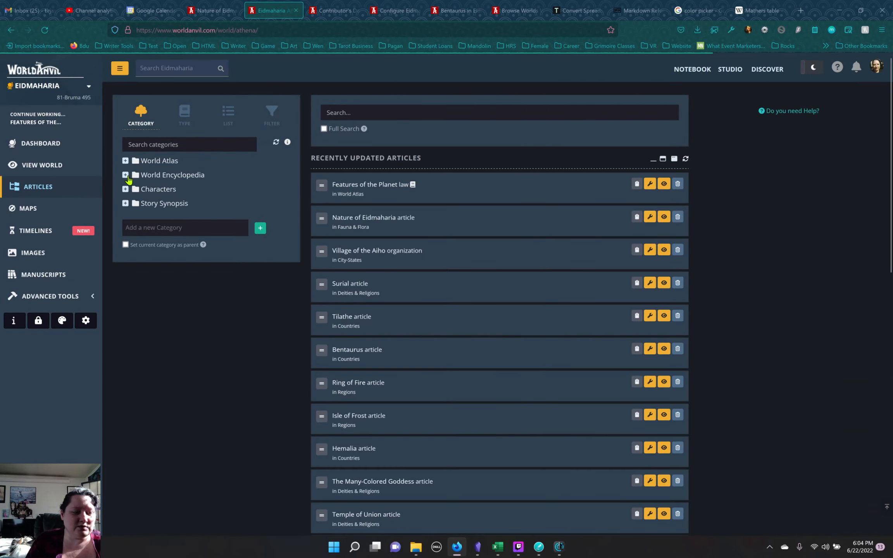
pyautogui.click(125, 175)
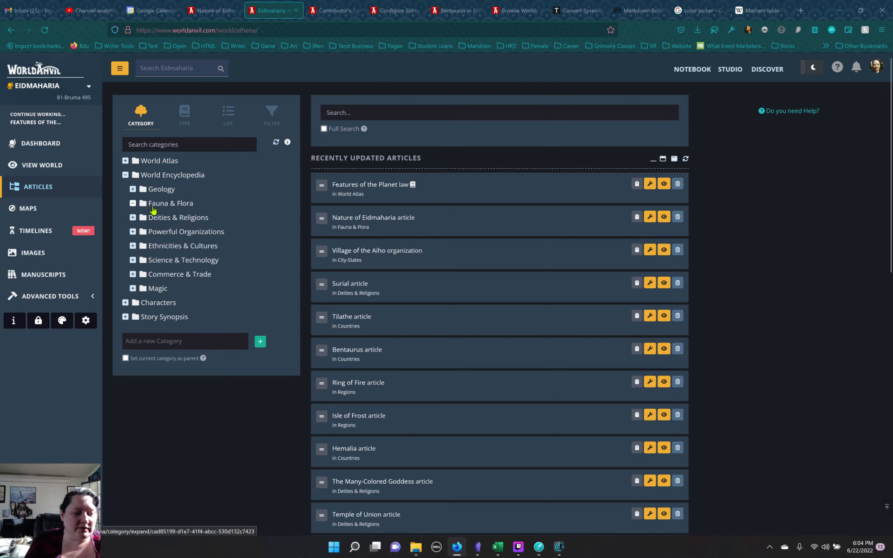
pyautogui.click(167, 209)
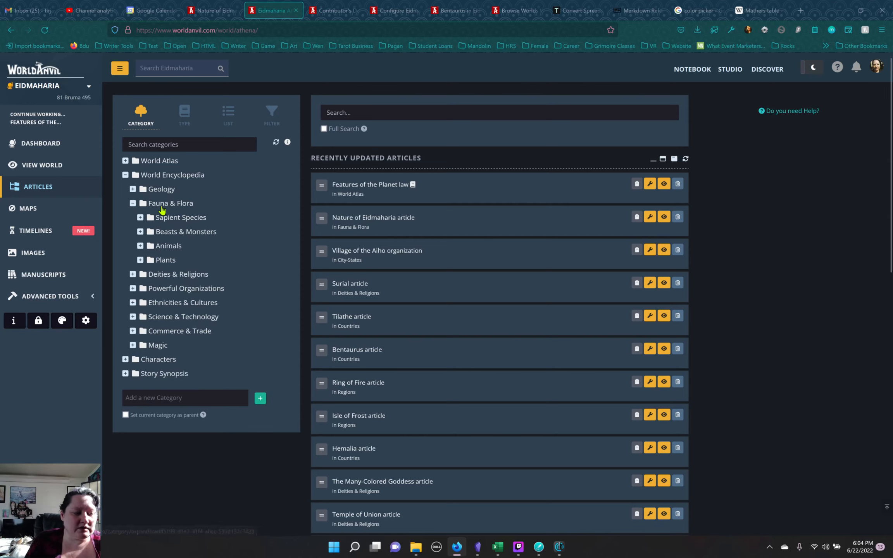
pyautogui.click(221, 209)
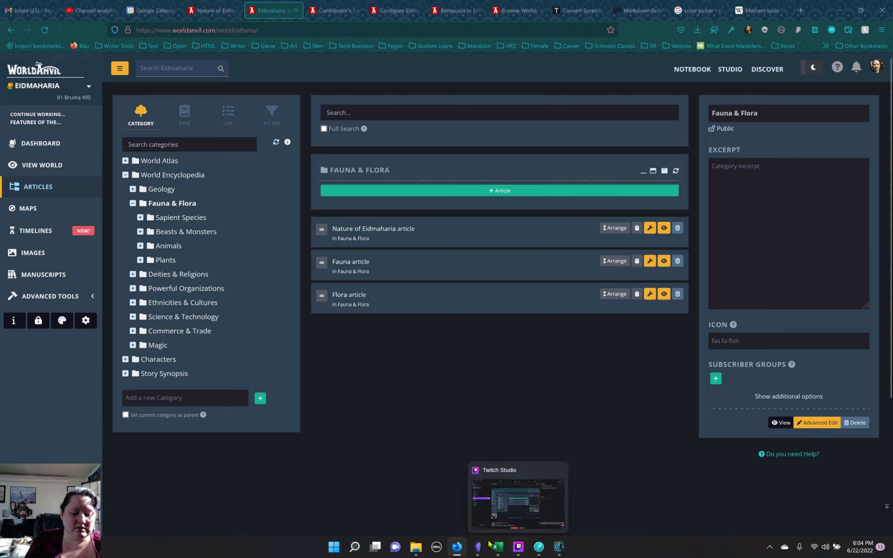
# Step: Close the Shadow Key Obsidian window and switch to the Eidmaharia vault in Obsidian
pyautogui.moveTo(479, 549)
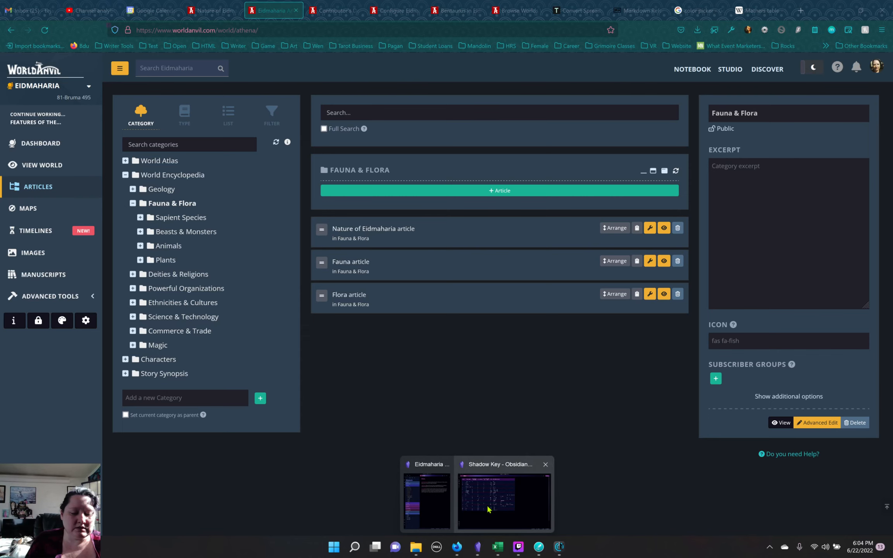
pyautogui.moveTo(488, 510)
pyautogui.click(517, 466)
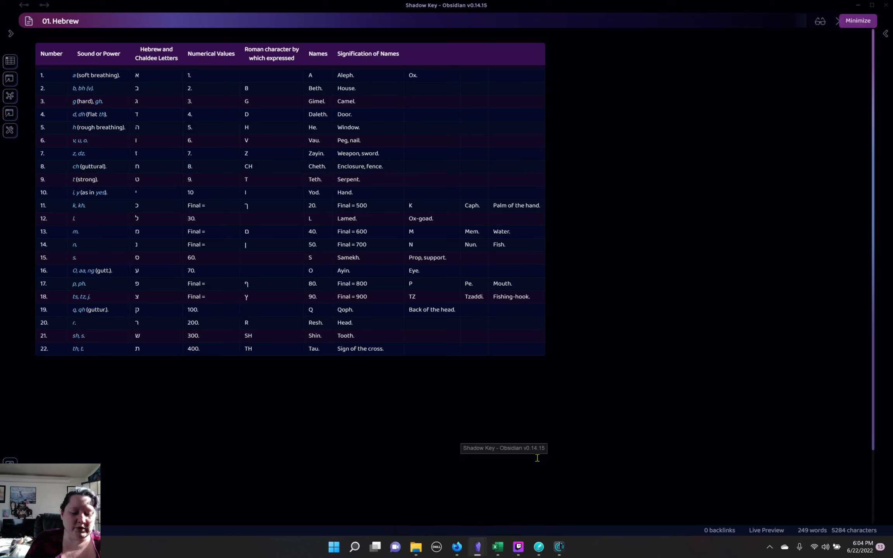
pyautogui.moveTo(480, 545)
pyautogui.click(546, 464)
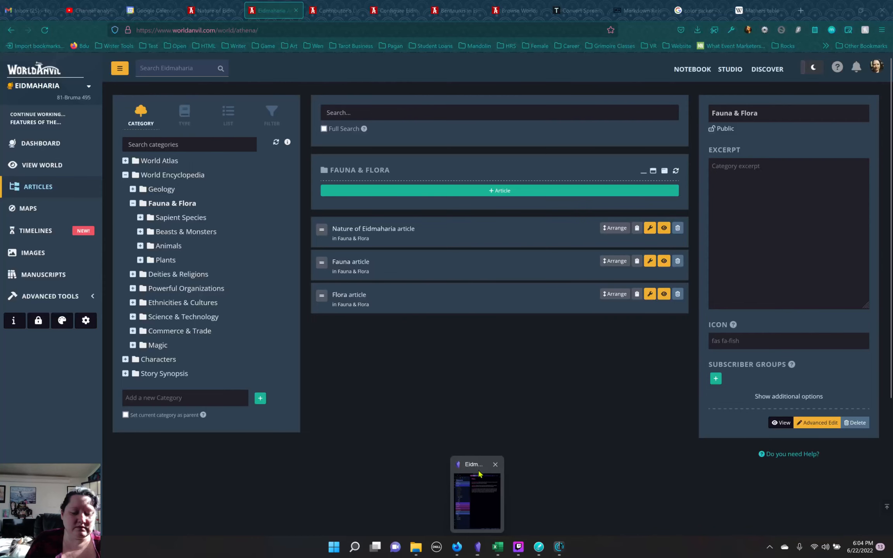
pyautogui.click(489, 491)
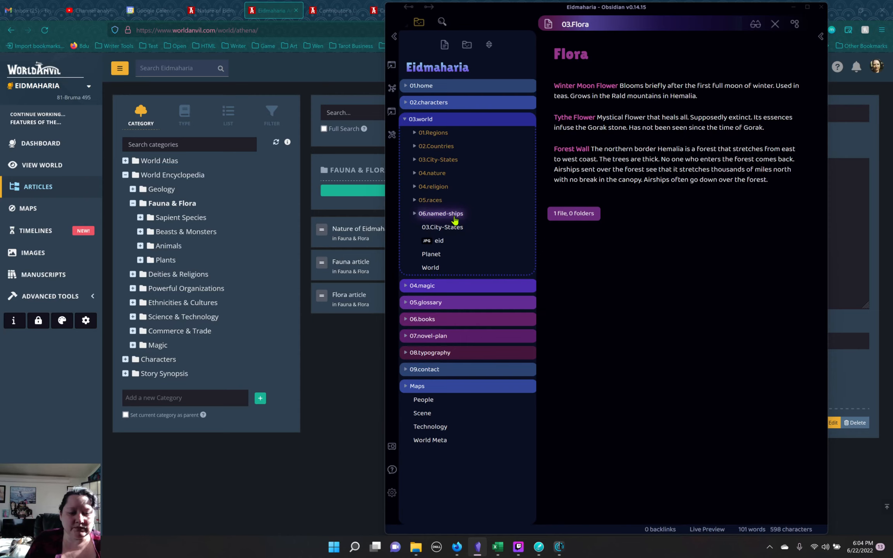
# Step: Delete the empty 03.City-States note from the 03.world folder
pyautogui.click(445, 227)
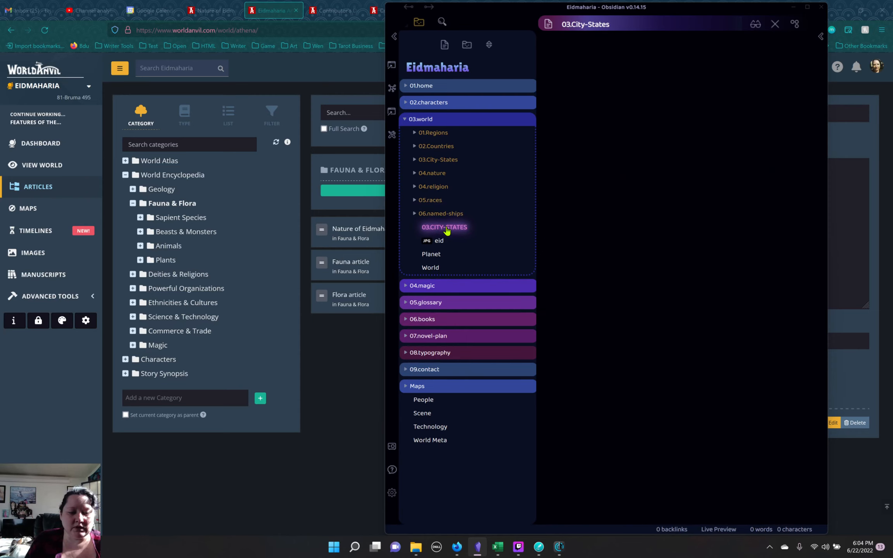
pyautogui.rightClick(447, 227)
pyautogui.click(478, 363)
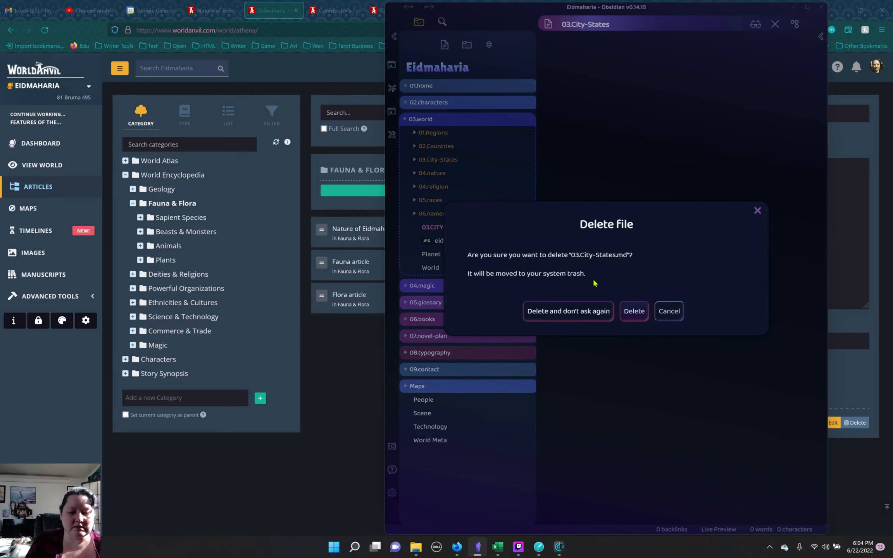
pyautogui.click(636, 311)
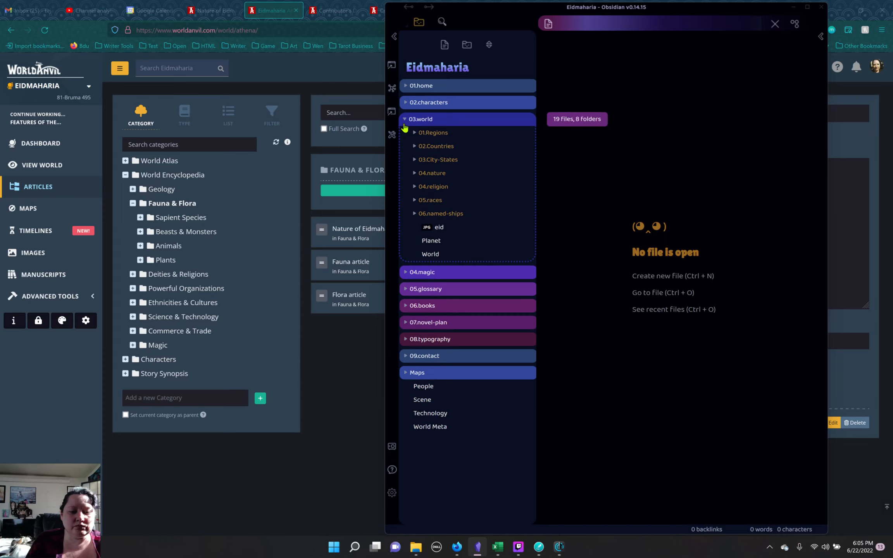
# Step: Expand the 04.nature folder with 04.Geology collapsed, and enter Nature as a new category name in World Anvil
pyautogui.click(421, 172)
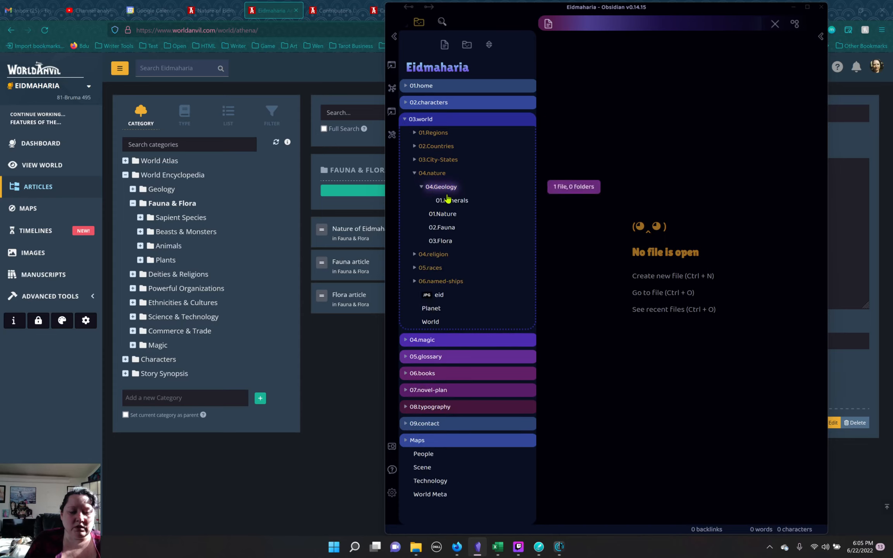
pyautogui.click(422, 187)
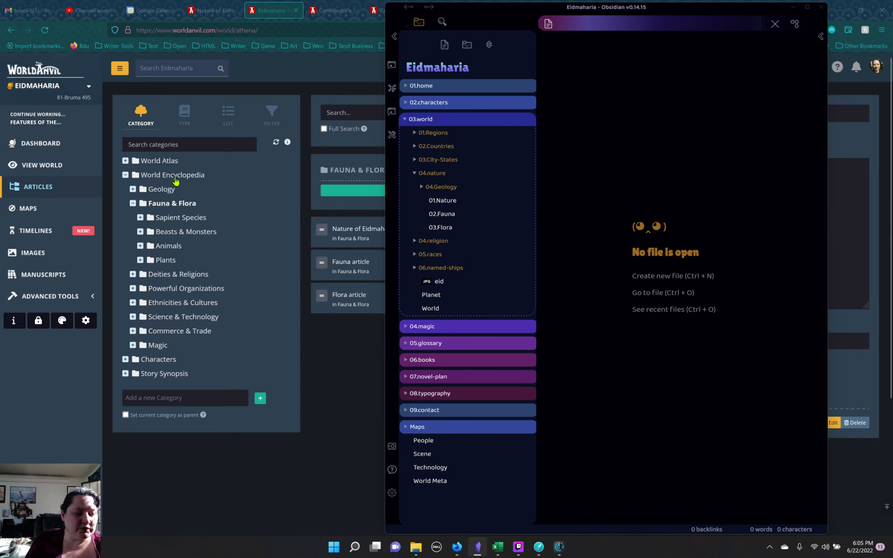
pyautogui.click(194, 395)
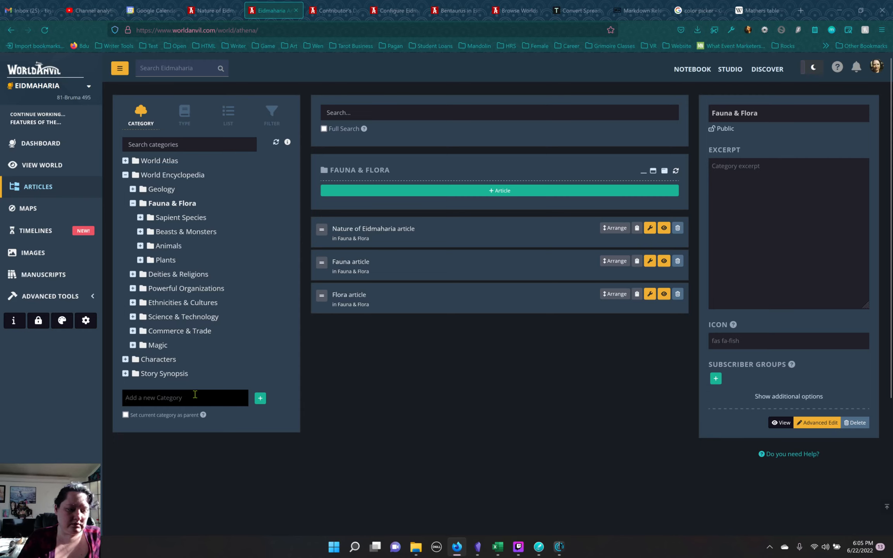
pyautogui.write('Nature')
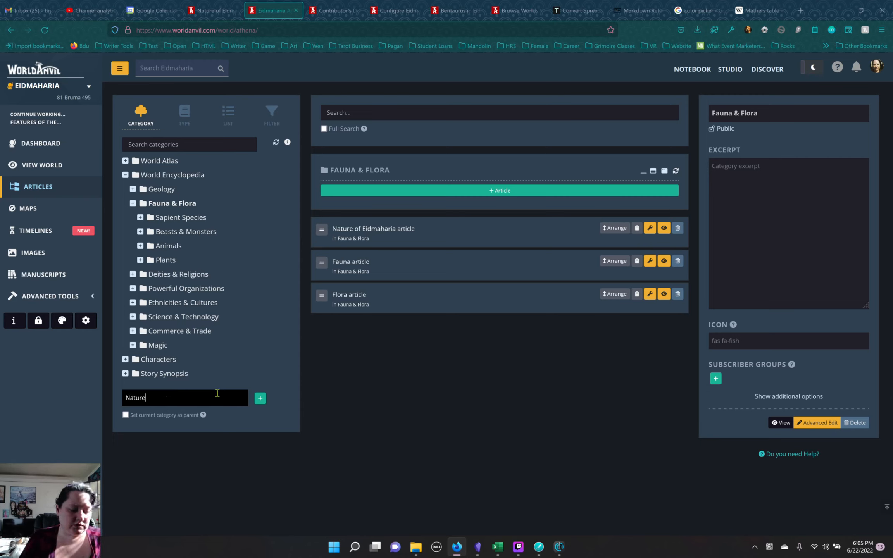
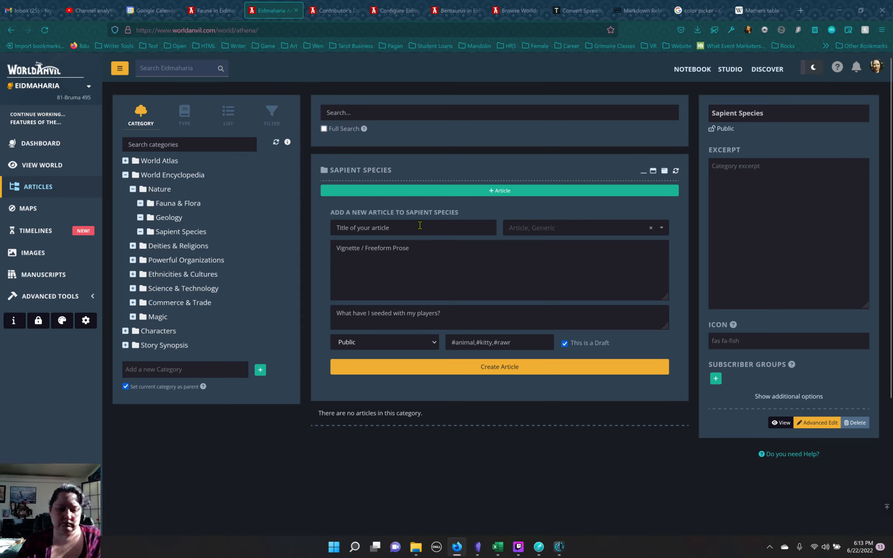
# Step: Create an article titled Races in the Sapient Species category and delete its duplicate entry
pyautogui.click(420, 226)
pyautogui.write('Races')
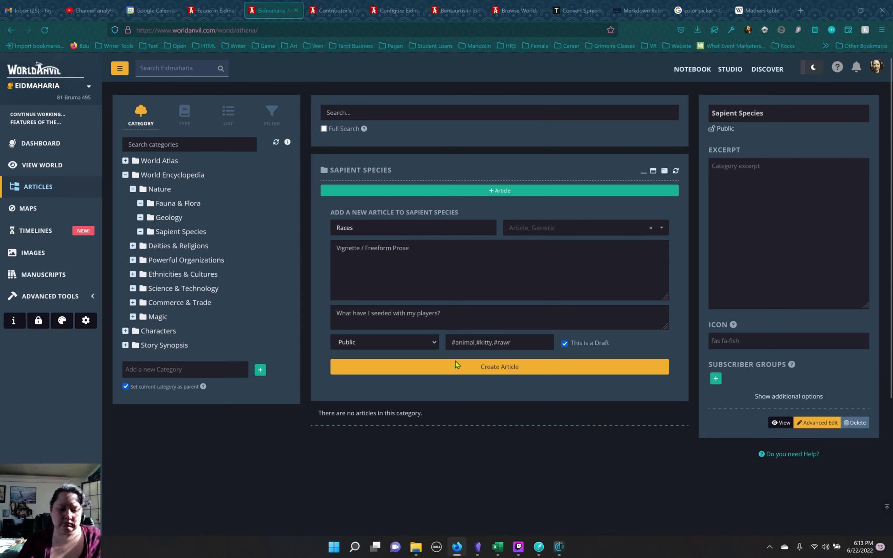
pyautogui.click(465, 368)
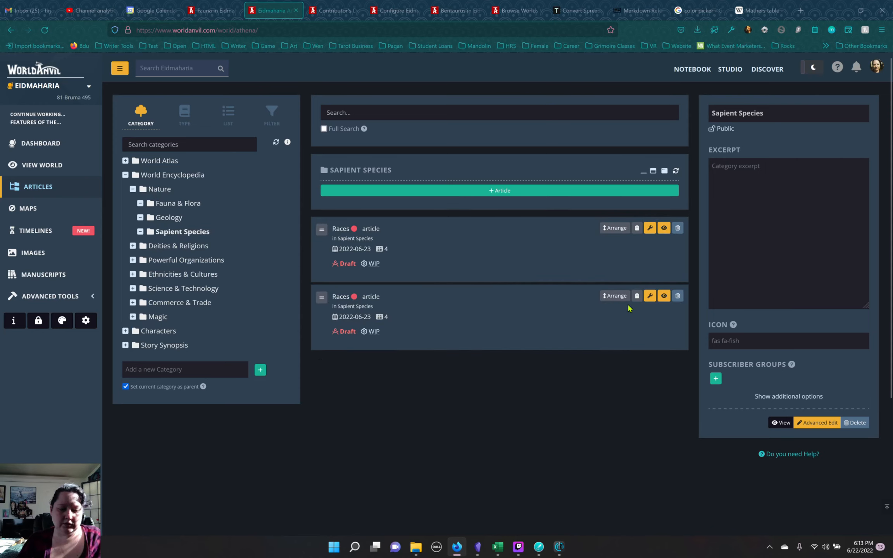
pyautogui.click(678, 296)
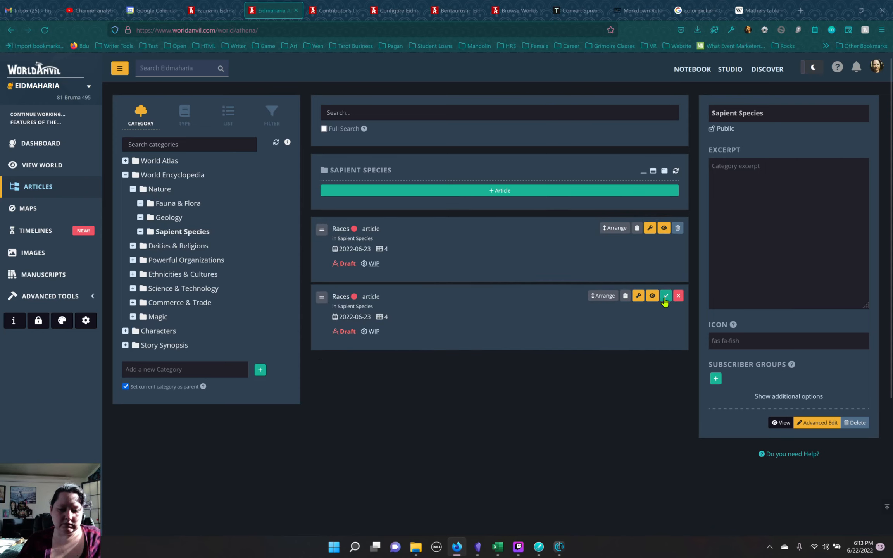
pyautogui.click(666, 296)
# Step: Open the Races article for editing, add [toc] to its bottom sidebar section, and return to the main content
pyautogui.click(343, 229)
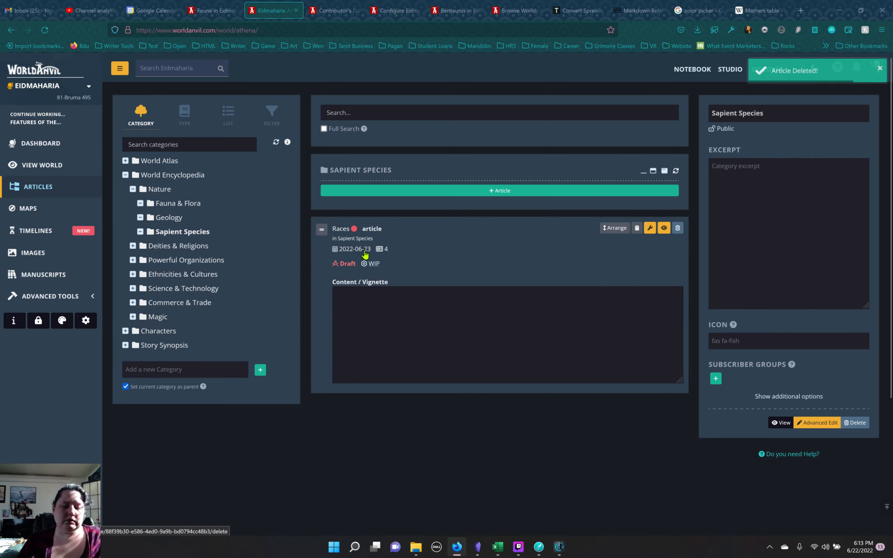
pyautogui.click(650, 228)
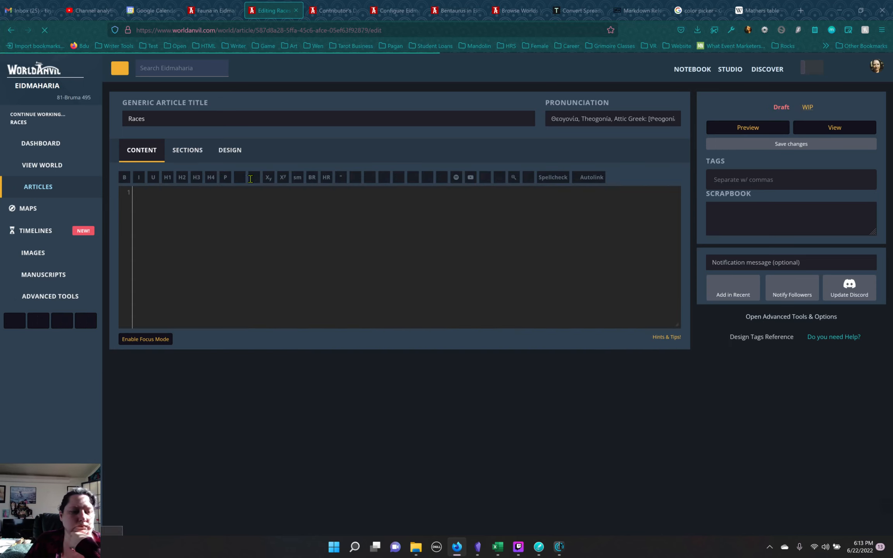
pyautogui.click(186, 151)
pyautogui.scroll(-10, 198, 340)
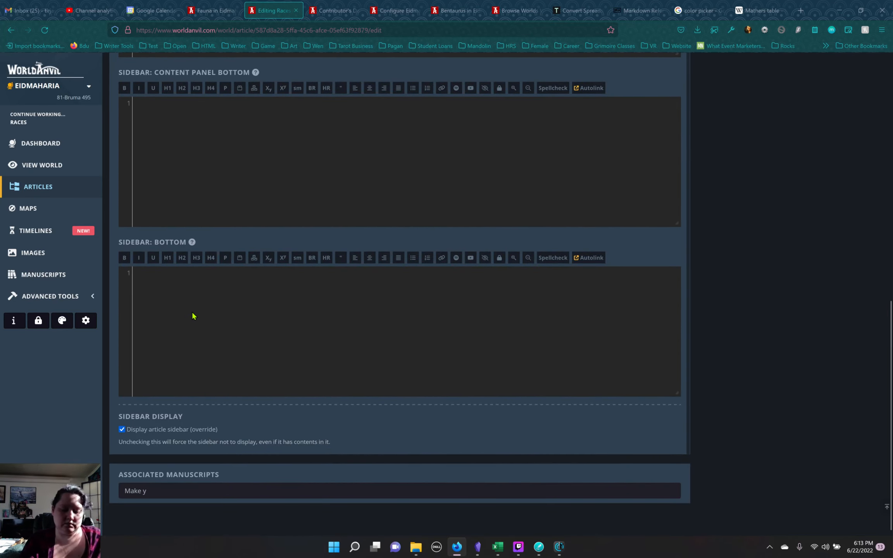
pyautogui.click(190, 323)
pyautogui.write('[toc]')
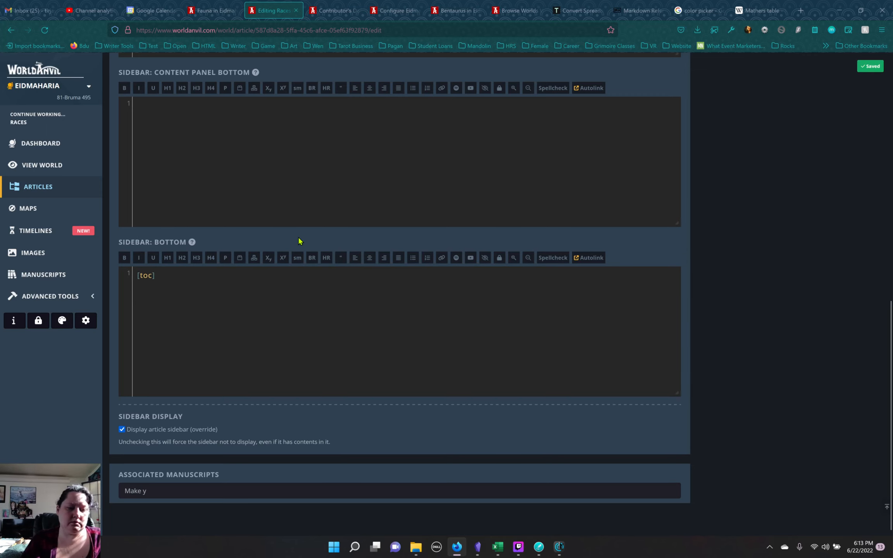
pyautogui.scroll(10, 306, 238)
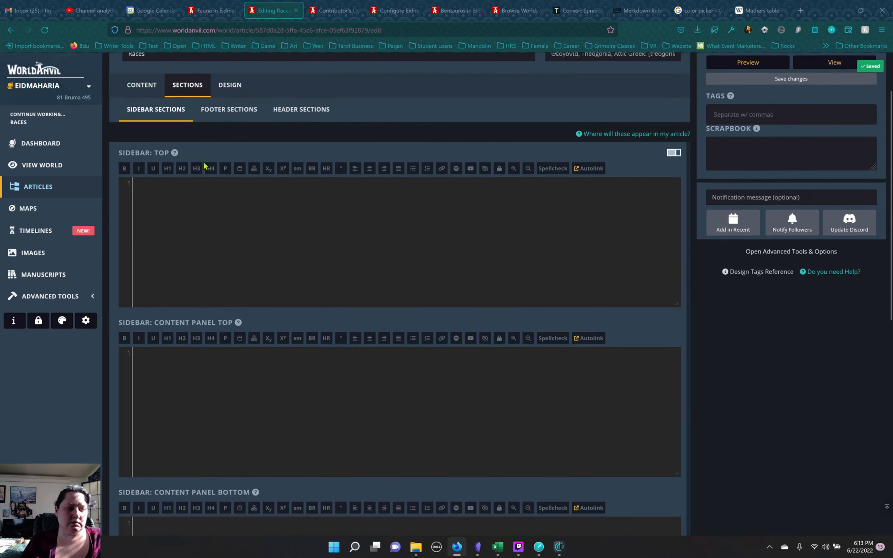
pyautogui.click(144, 96)
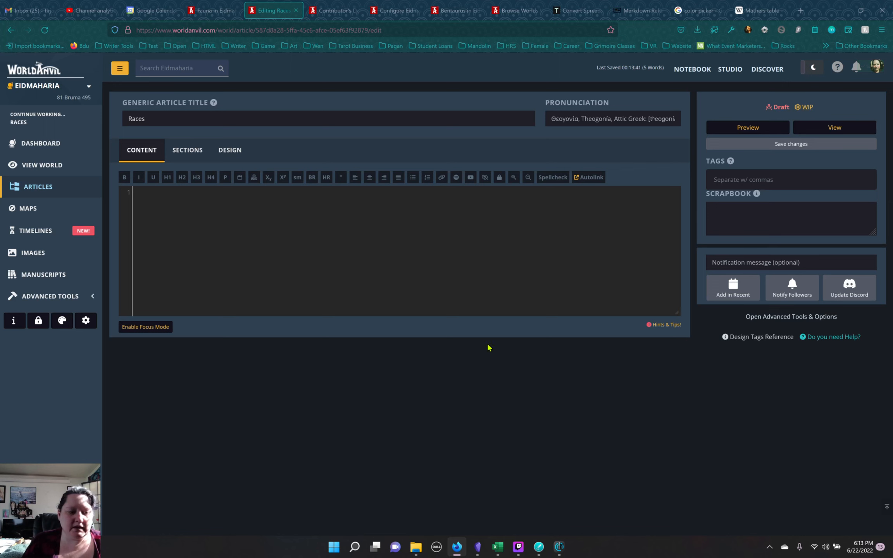
# Step: Switch to Obsidian and delete the front matter and breadcrumb code above the Humans heading in the Races note
pyautogui.click(478, 547)
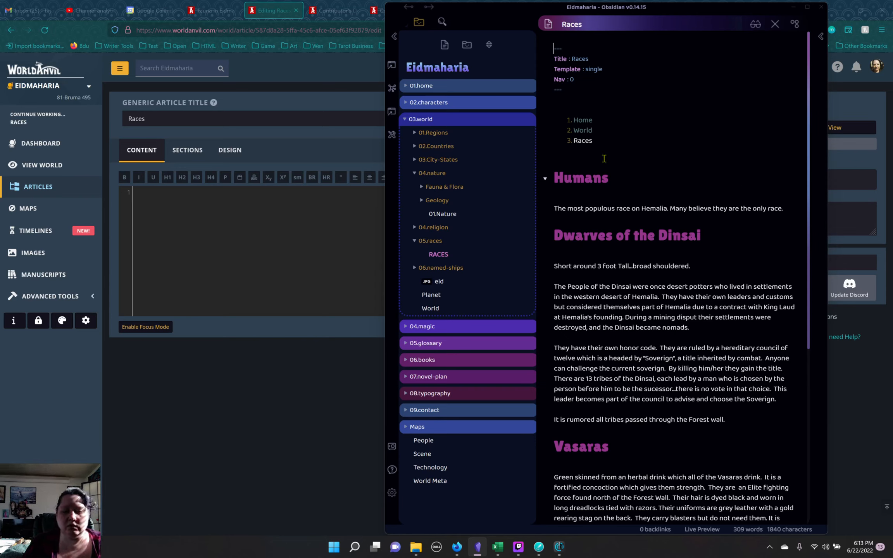
pyautogui.moveTo(604, 150); pyautogui.dragTo(574, 118)
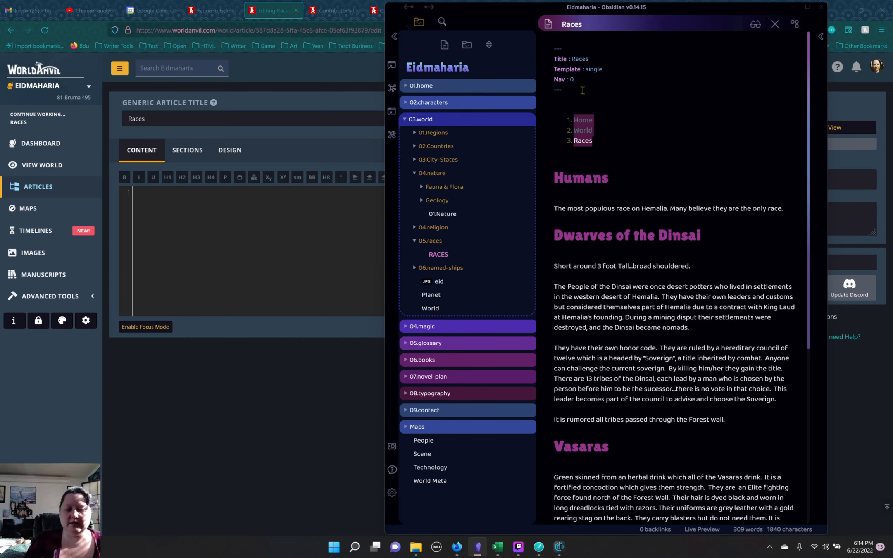
pyautogui.click(603, 161)
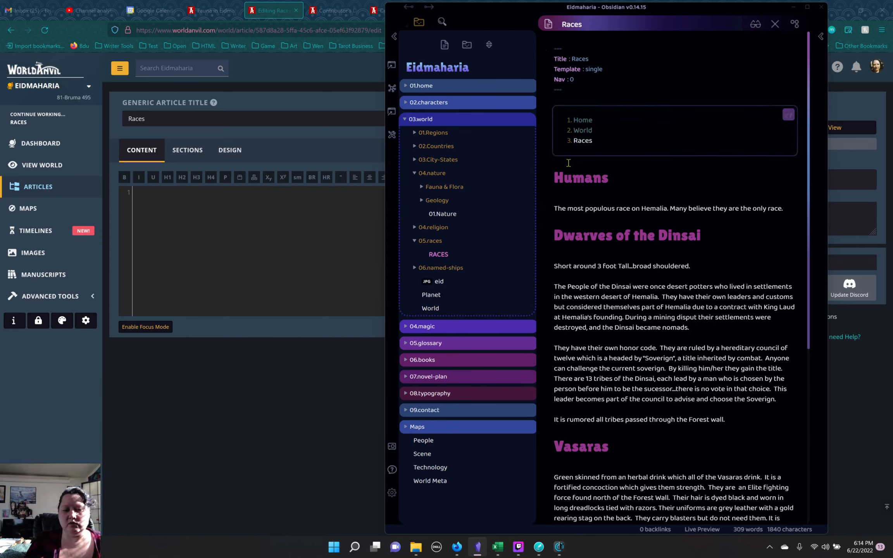
pyautogui.moveTo(561, 163); pyautogui.dragTo(543, 29)
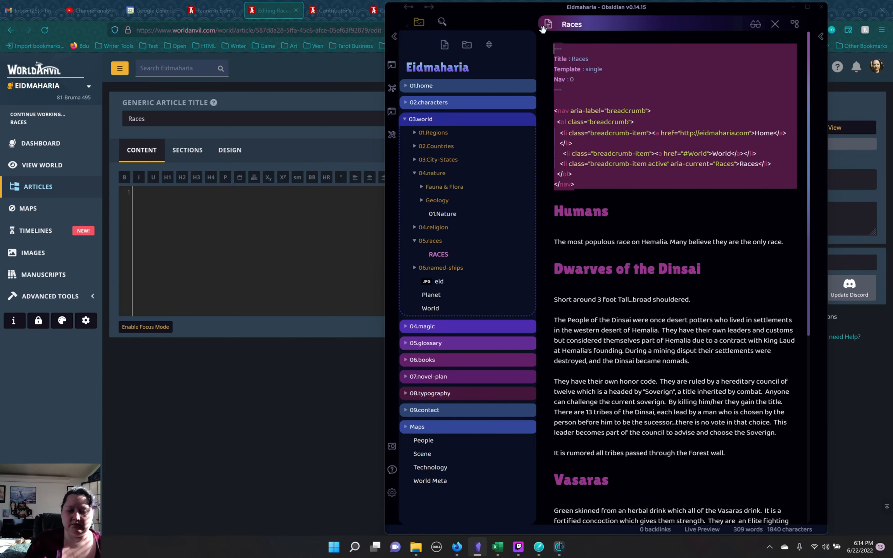
pyautogui.press('Delete')
pyautogui.press('Delete')
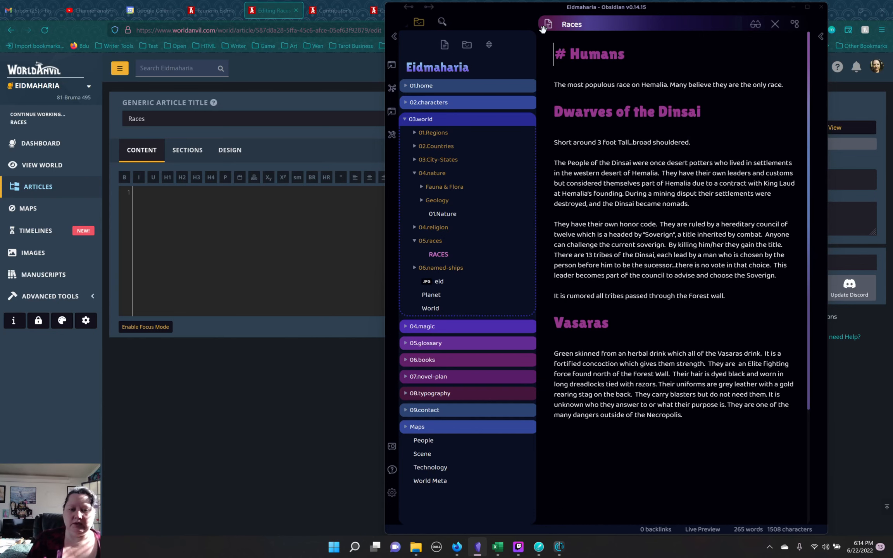
# Step: Add "and miners" after "desert potters" in the Dwarves of the Dinsai section of the Races note
pyautogui.click(637, 87)
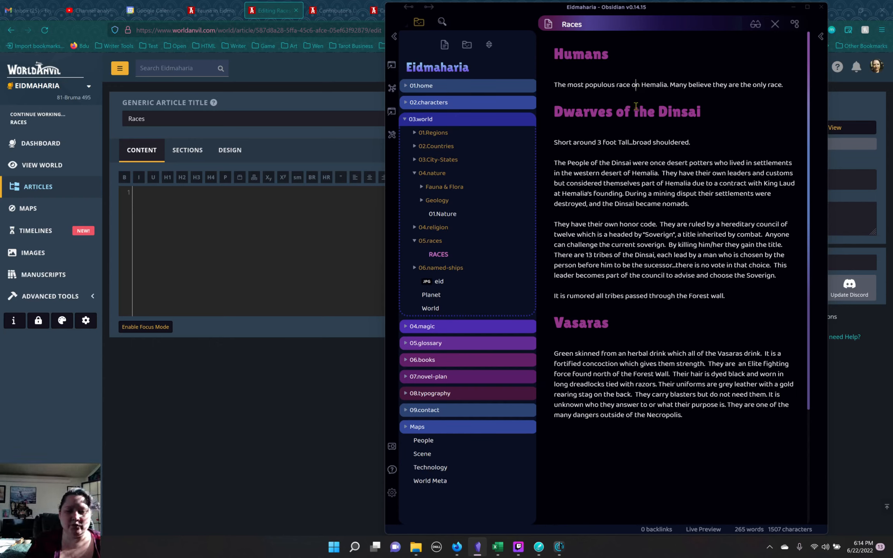
pyautogui.click(674, 195)
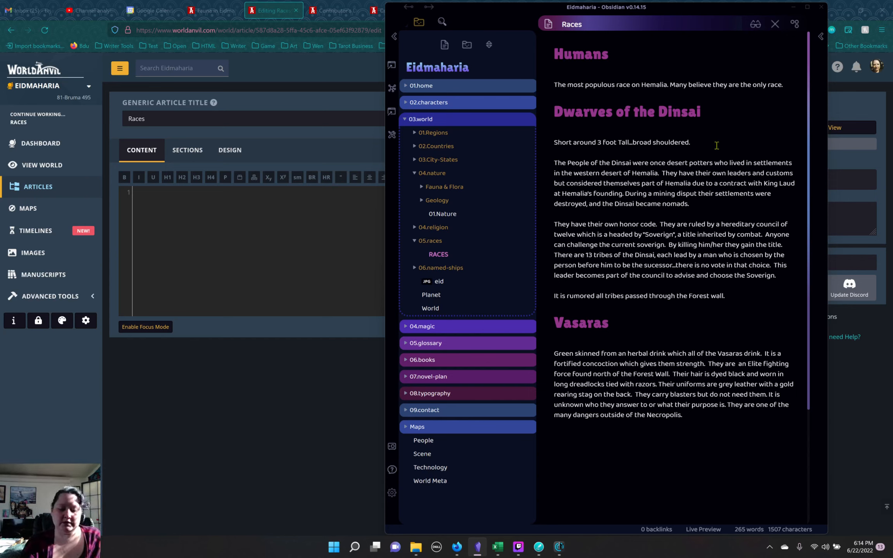
pyautogui.write('and miners')
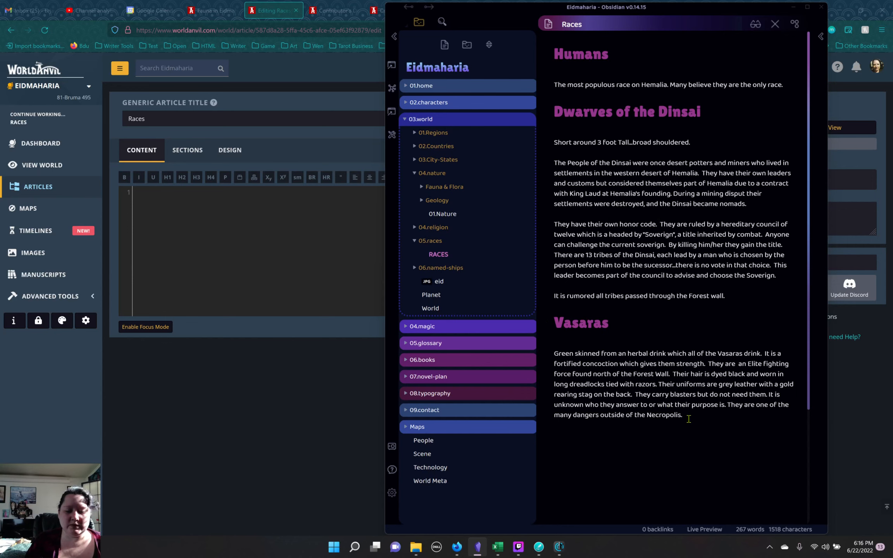
# Step: Copy the Races note's text from the Humans heading to the end and paste it into the World Anvil Races article's content
pyautogui.moveTo(682, 415); pyautogui.dragTo(545, 54)
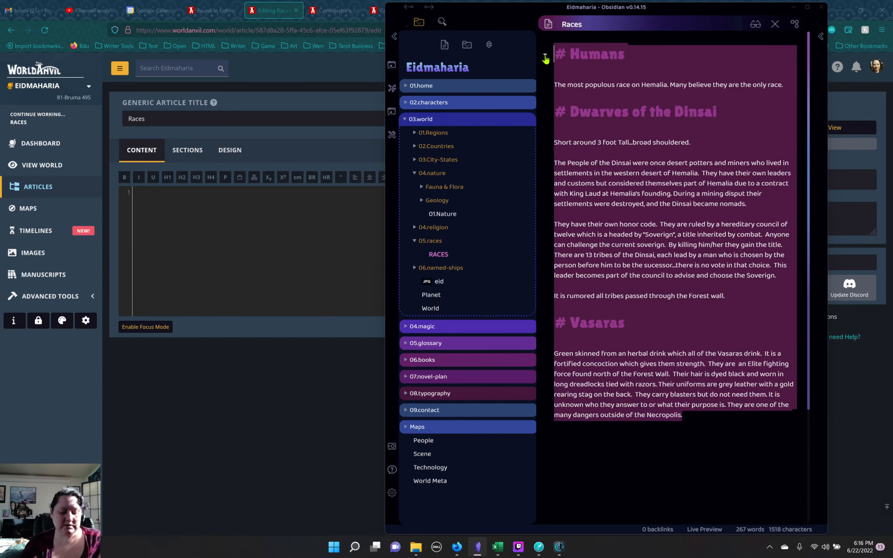
pyautogui.click(267, 228)
pyautogui.hotkey('ctrl', 'v')
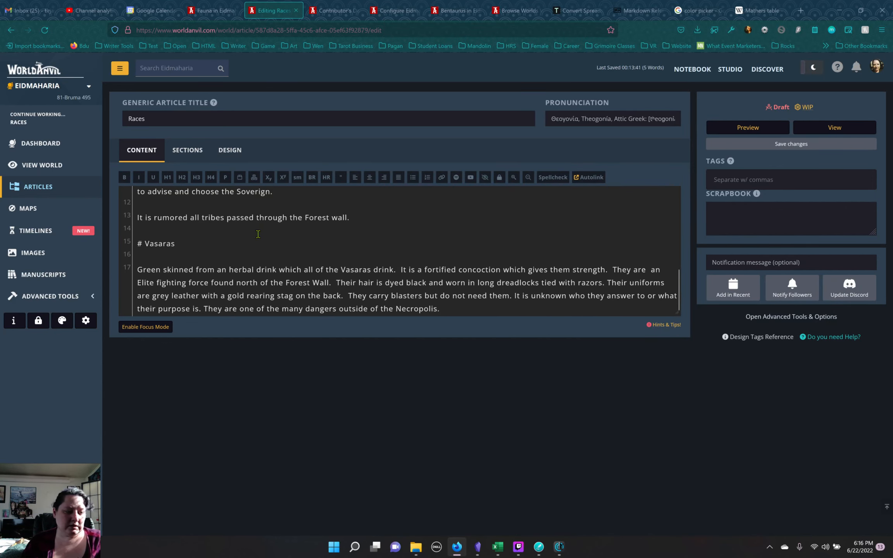
# Step: Remove the # before Humans, format that line as an H2 heading, and wrap the sentence beneath it in paragraph tags
pyautogui.scroll(10, 258, 237)
pyautogui.click(145, 195)
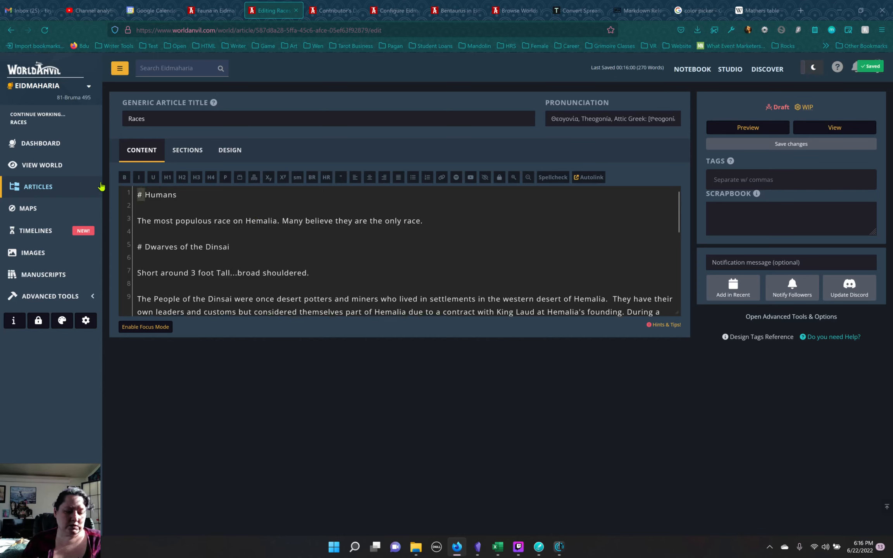
pyautogui.press('BackSpace')
pyautogui.press('BackSpace')
pyautogui.moveTo(172, 195); pyautogui.dragTo(137, 195)
pyautogui.click(182, 177)
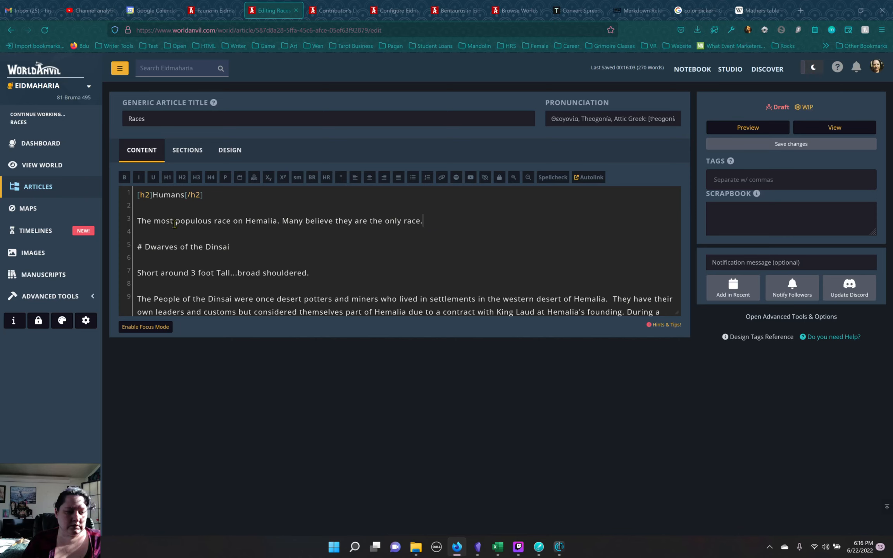
pyautogui.moveTo(423, 221); pyautogui.dragTo(138, 220)
pyautogui.click(229, 178)
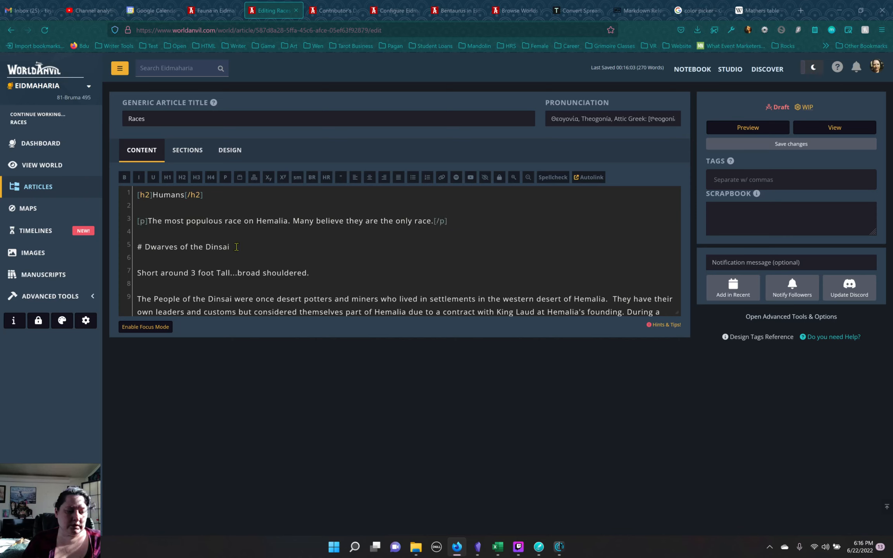
# Step: Turn "# Dwarves of the Dinsai" into an H2 heading without the # and wrap the "Short around 3 foot Tall" line in paragraph tags
pyautogui.moveTo(147, 247); pyautogui.dragTo(137, 247)
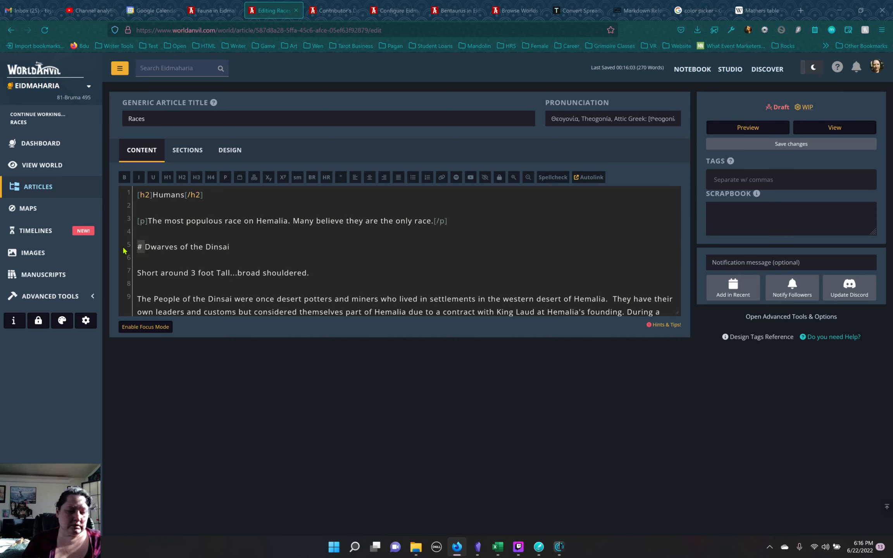
pyautogui.press('BackSpace')
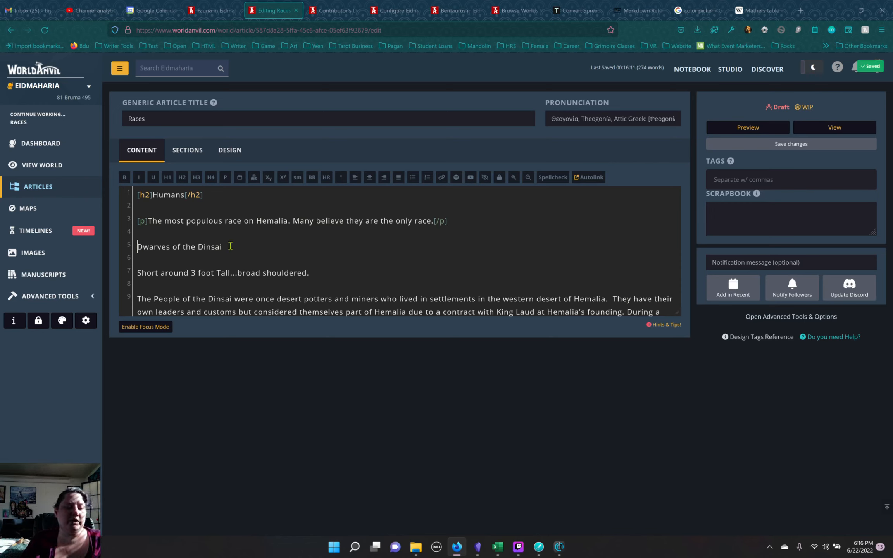
pyautogui.moveTo(222, 247); pyautogui.dragTo(113, 253)
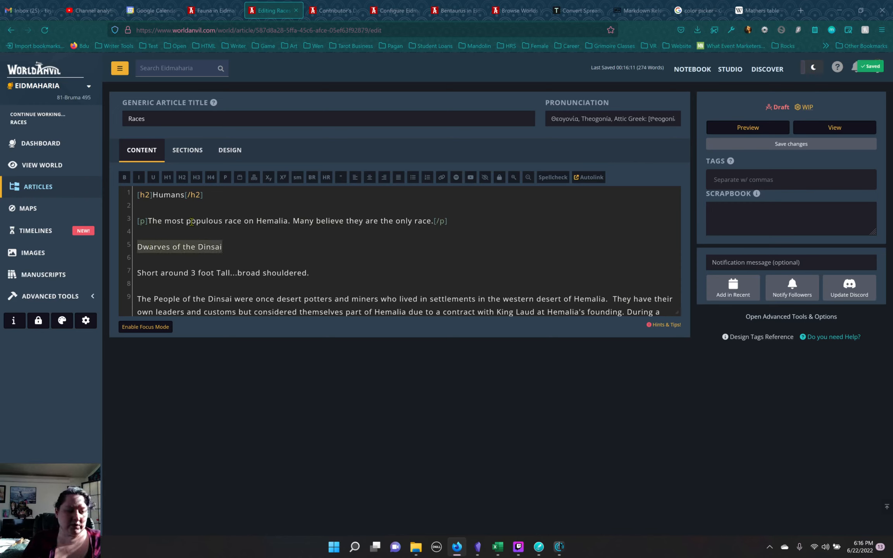
pyautogui.click(182, 177)
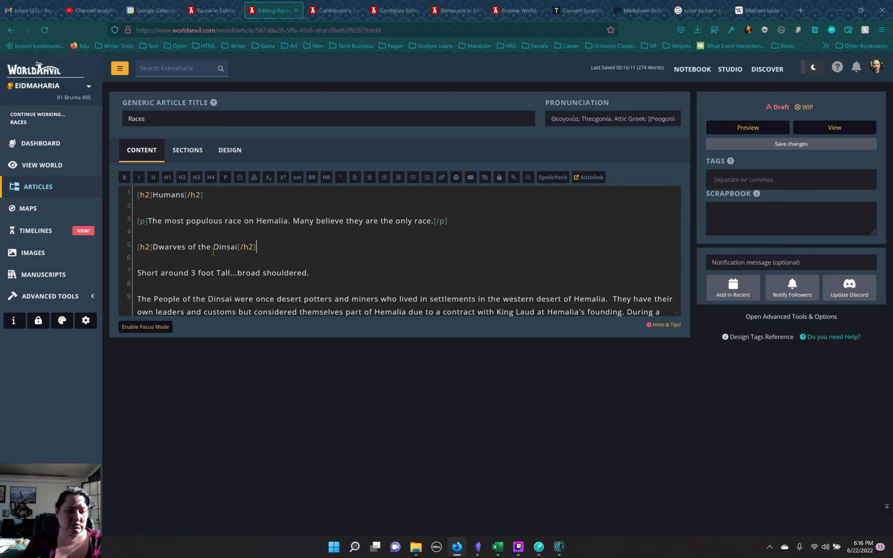
pyautogui.moveTo(316, 273); pyautogui.dragTo(109, 276)
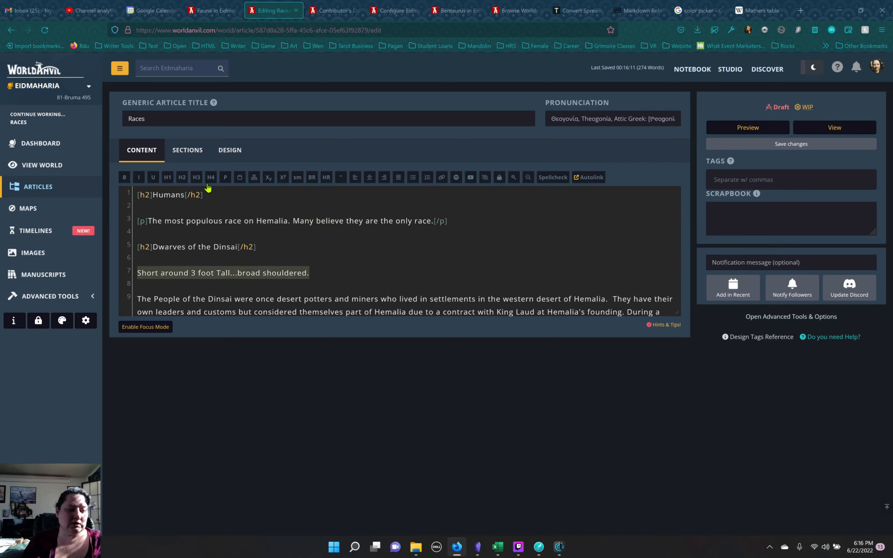
pyautogui.click(225, 177)
# Step: Wrap the remaining three Dinsai paragraphs, from "The People of the Dinsai" through the Forest wall rumor, in separate paragraph tags
pyautogui.scroll(-3, 266, 229)
pyautogui.scroll(-2, 266, 228)
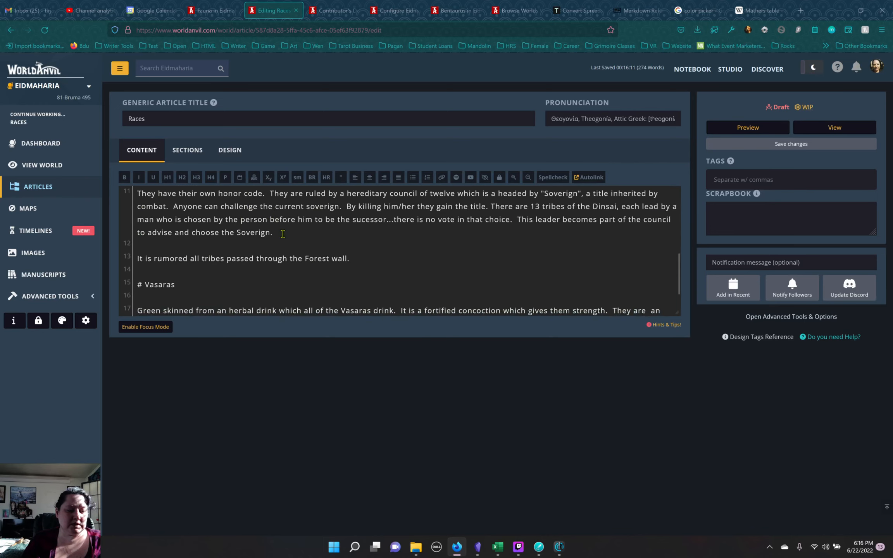
pyautogui.scroll(4, 266, 233)
pyautogui.moveTo(453, 272); pyautogui.dragTo(132, 247)
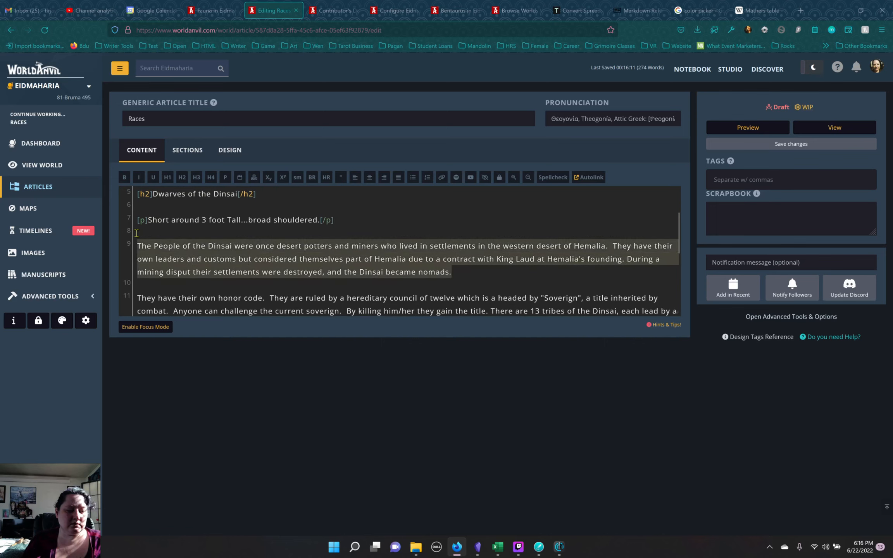
pyautogui.click(225, 177)
pyautogui.scroll(-3, 252, 230)
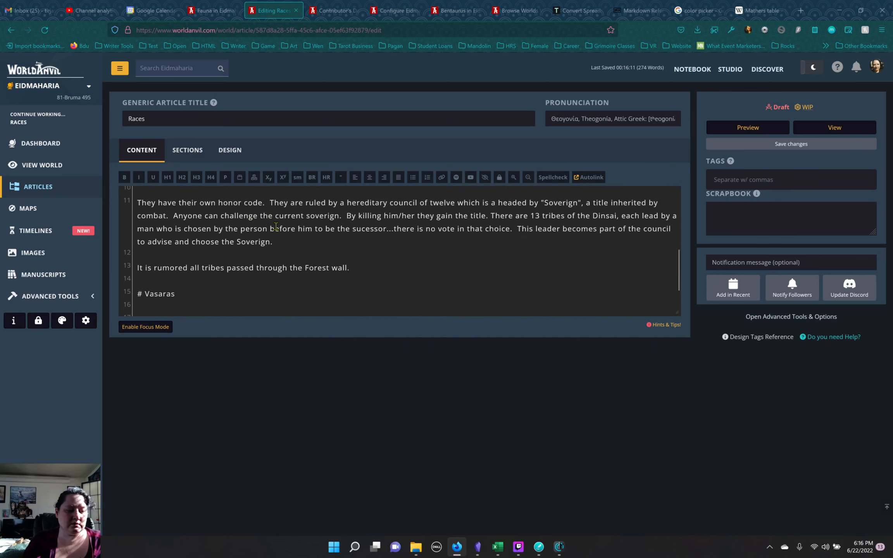
pyautogui.moveTo(274, 232); pyautogui.dragTo(138, 194)
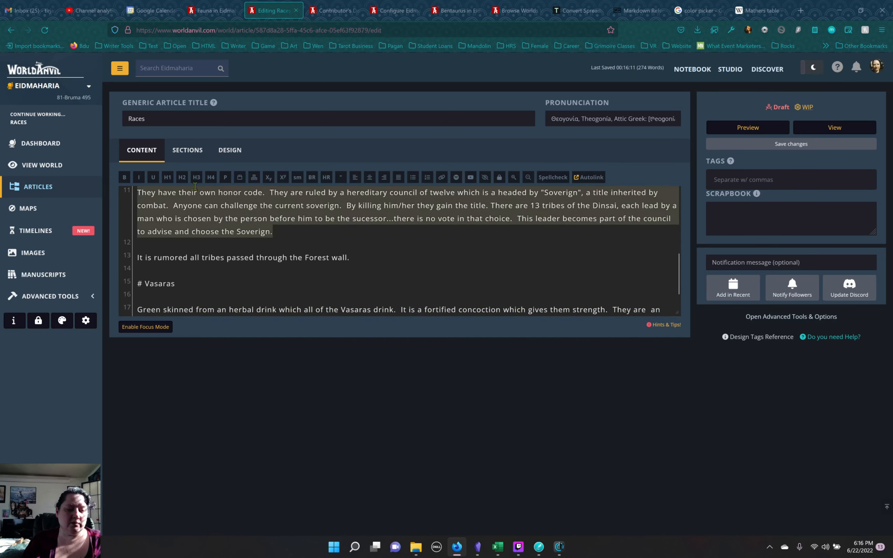
pyautogui.click(225, 177)
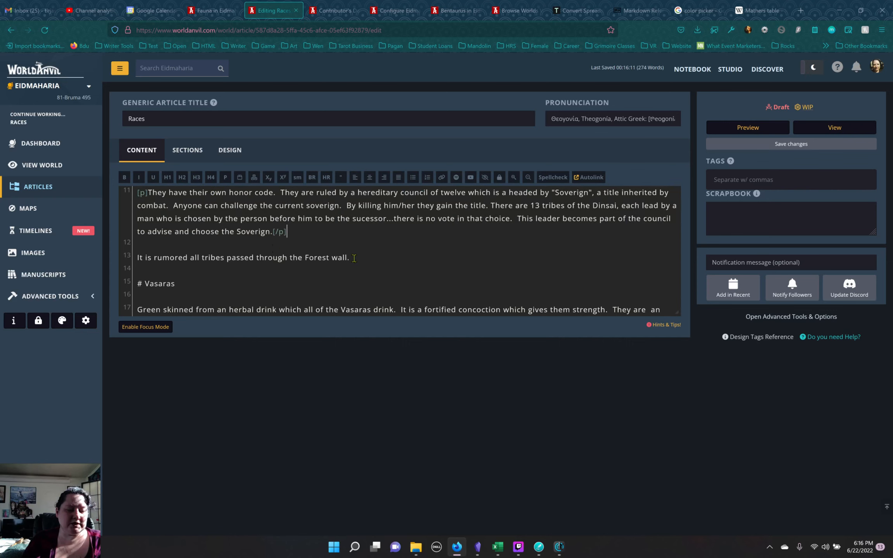
pyautogui.moveTo(354, 258); pyautogui.dragTo(133, 259)
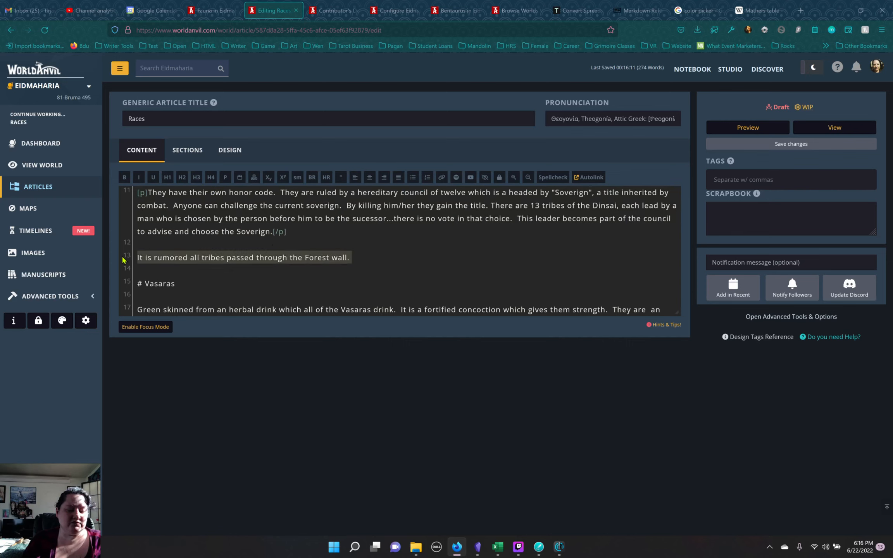
pyautogui.click(225, 178)
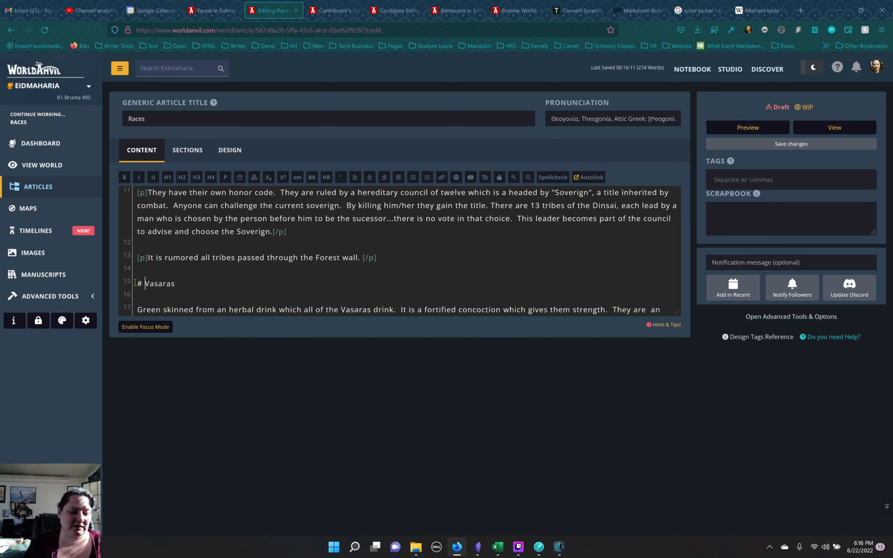
# Step: Remove the # before Vasaras, make it an H2 heading, and wrap the description below it in paragraph tags
pyautogui.moveTo(135, 283); pyautogui.dragTo(100, 286)
pyautogui.press('BackSpace')
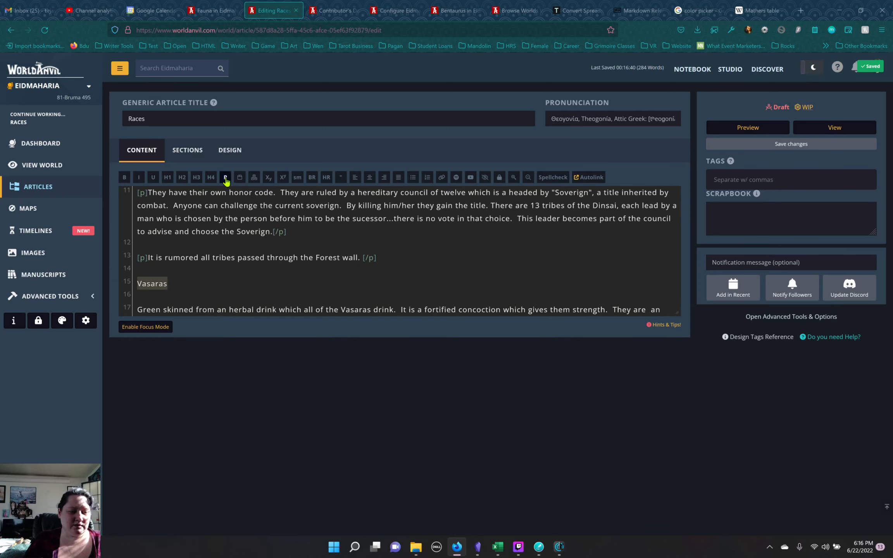
pyautogui.click(182, 178)
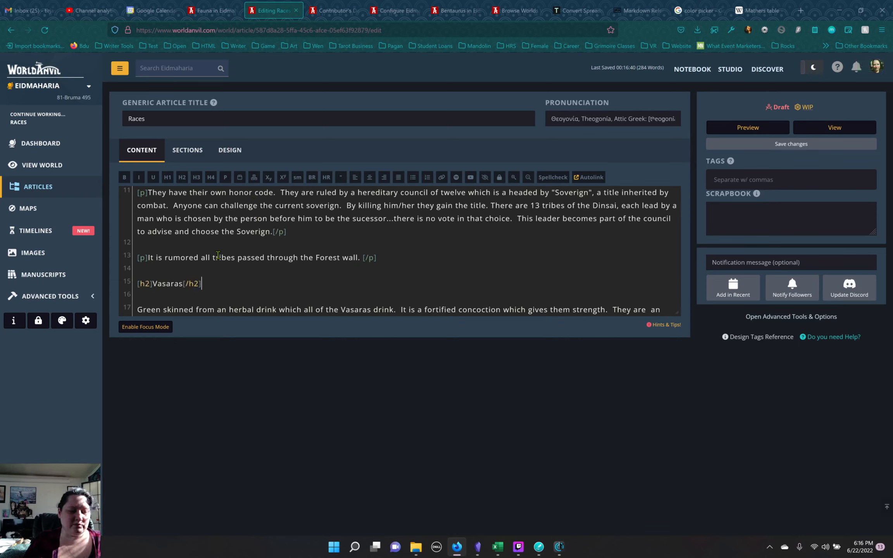
pyautogui.scroll(-1, 275, 268)
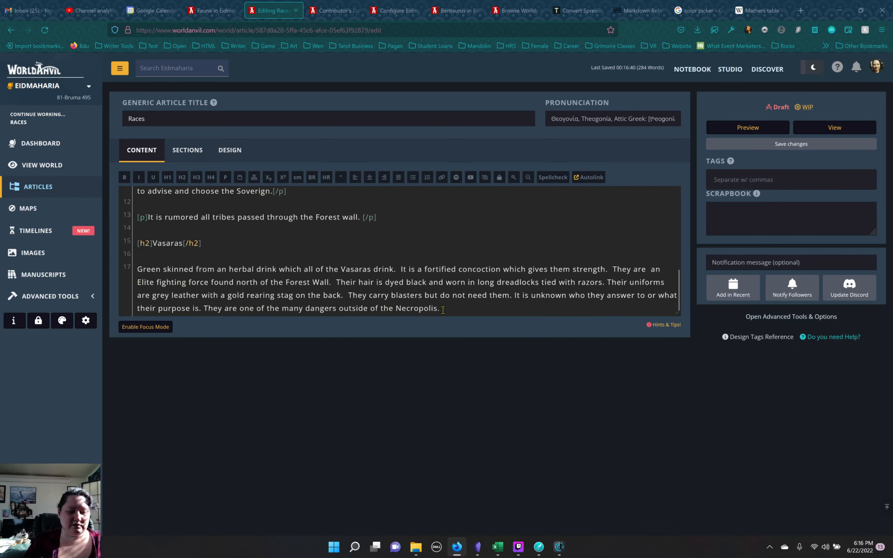
pyautogui.moveTo(443, 310); pyautogui.dragTo(138, 269)
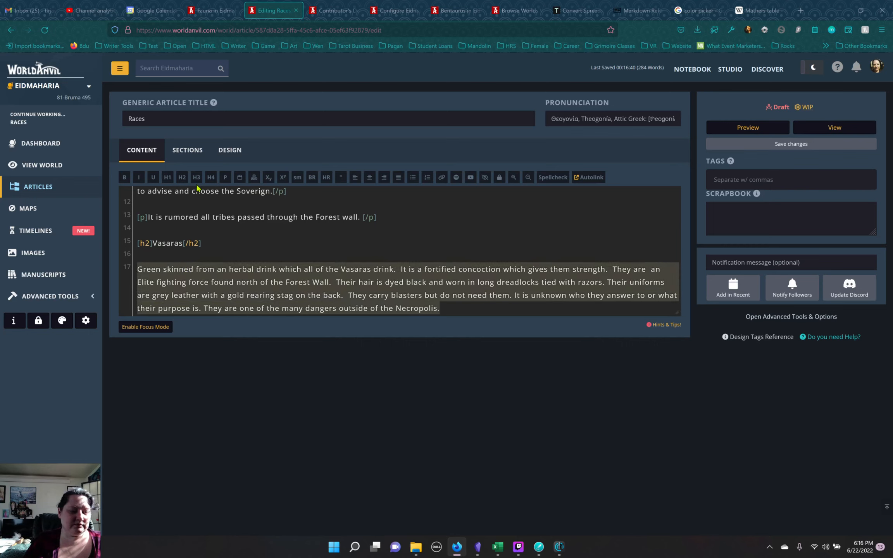
pyautogui.click(225, 178)
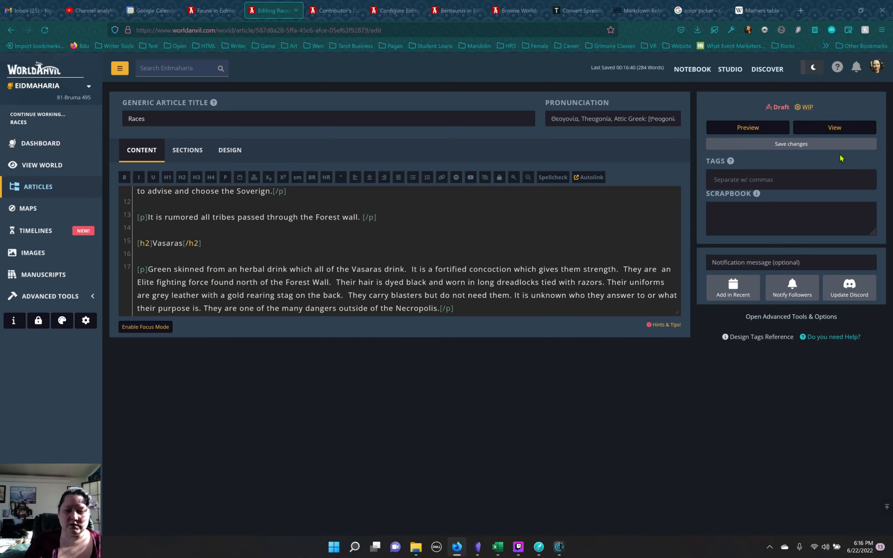
# Step: Mark the Races article as Published and Done, and save the changes
pyautogui.click(808, 110)
pyautogui.click(794, 144)
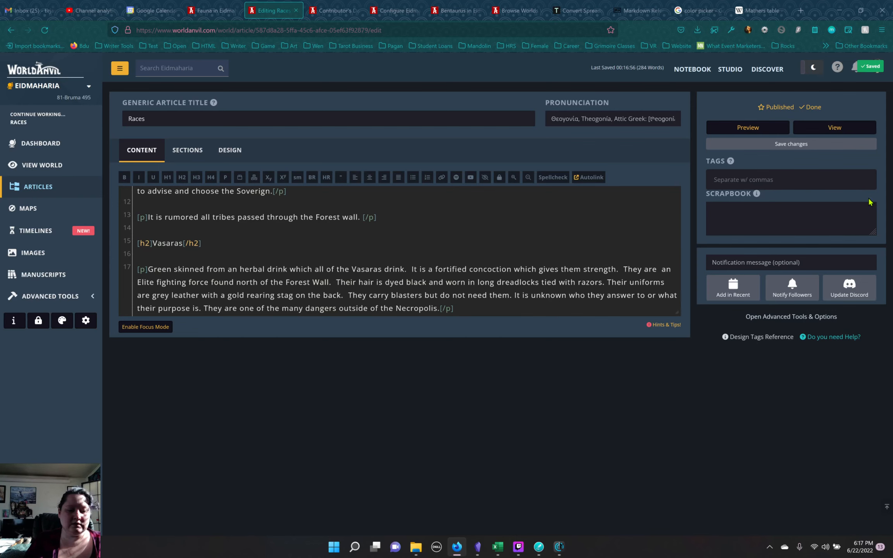
# Step: Open the public Races article from Sapient Species in the World Codex and check how its headings and paragraphs display
pyautogui.click(325, 12)
pyautogui.click(214, 11)
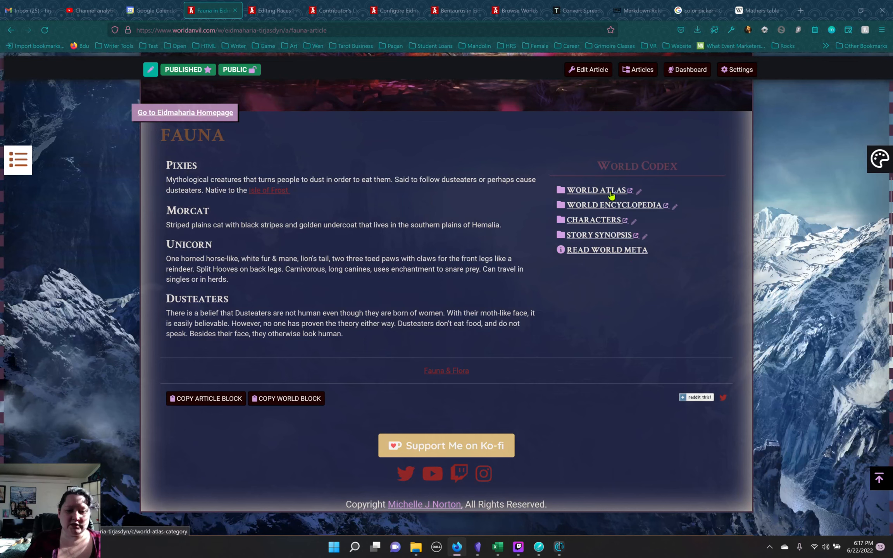
pyautogui.moveTo(609, 207)
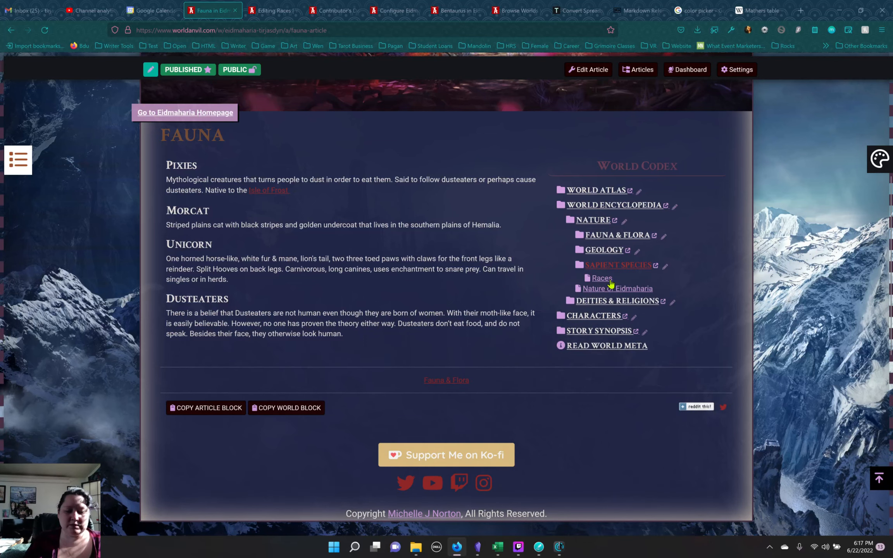
pyautogui.click(609, 280)
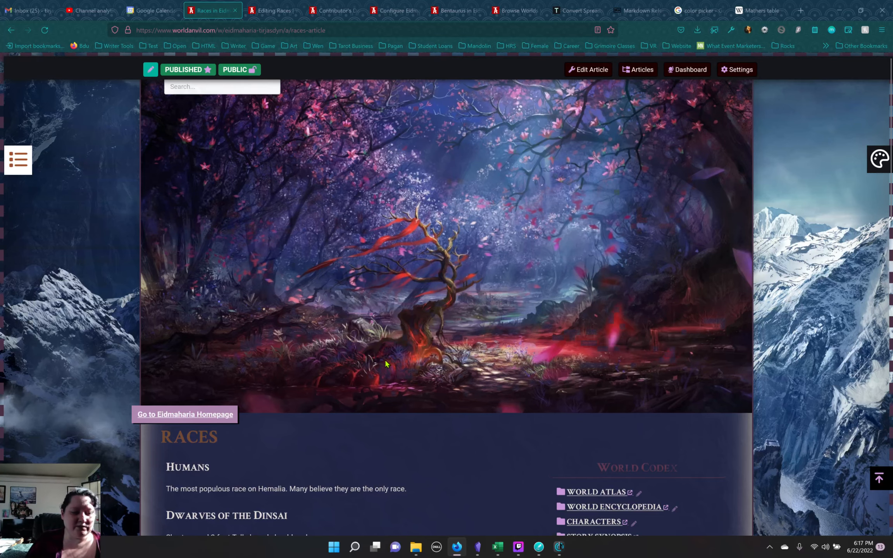
pyautogui.scroll(-6, 386, 365)
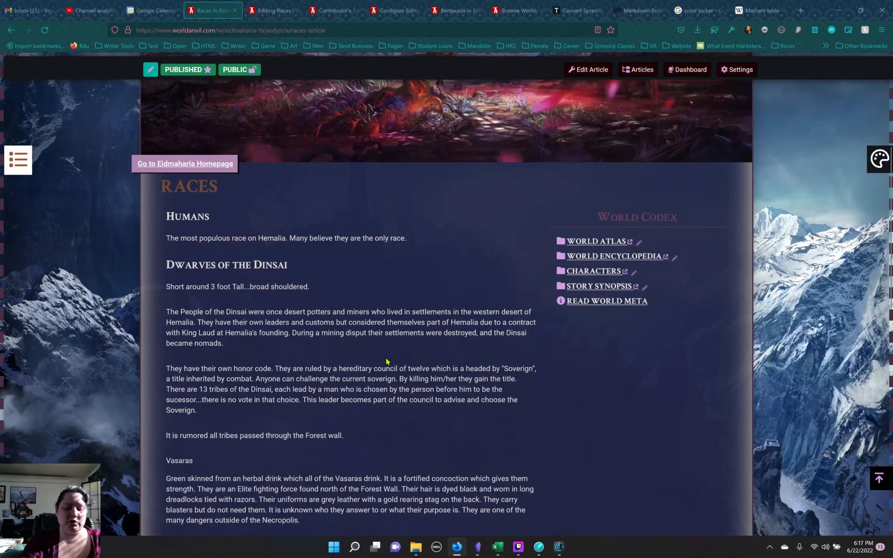
pyautogui.press('capslock')
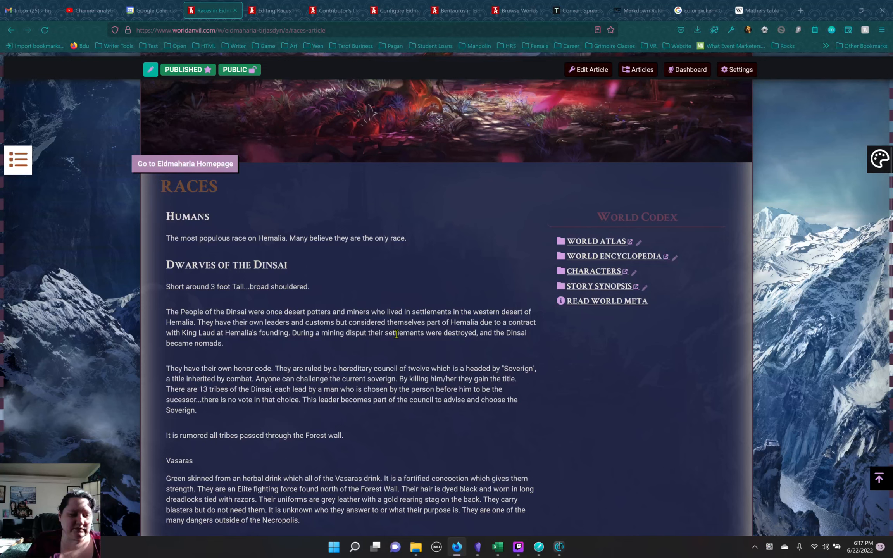
pyautogui.scroll(-3, 396, 334)
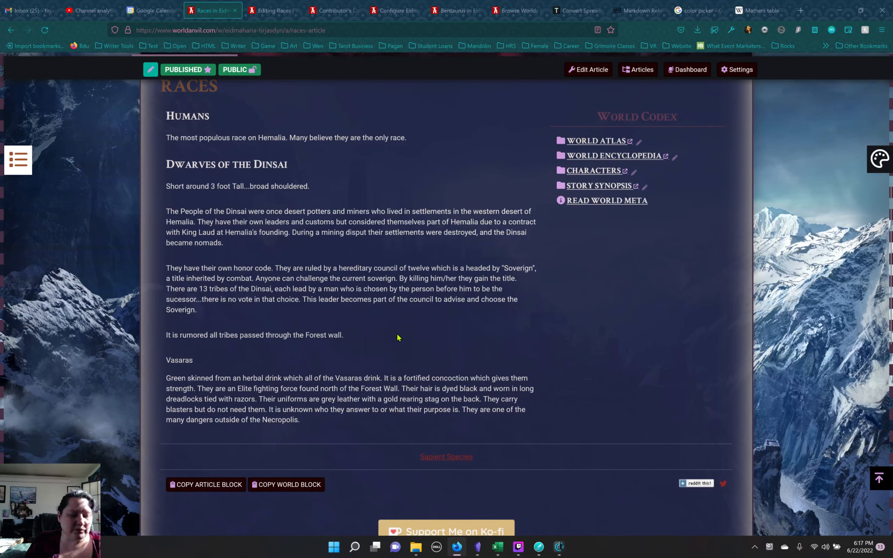
pyautogui.scroll(4, 396, 337)
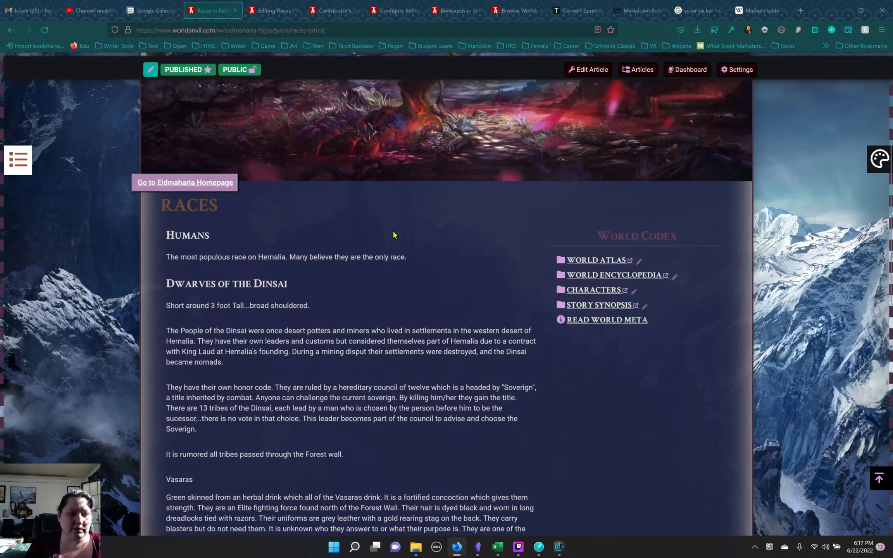
# Step: Close the Google Calendar tab and return to the public Races article
pyautogui.click(153, 11)
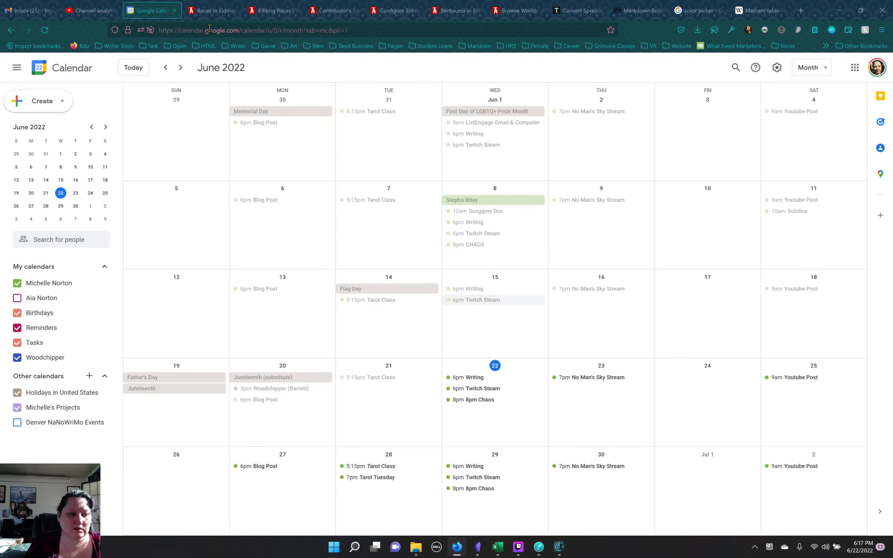
pyautogui.click(175, 11)
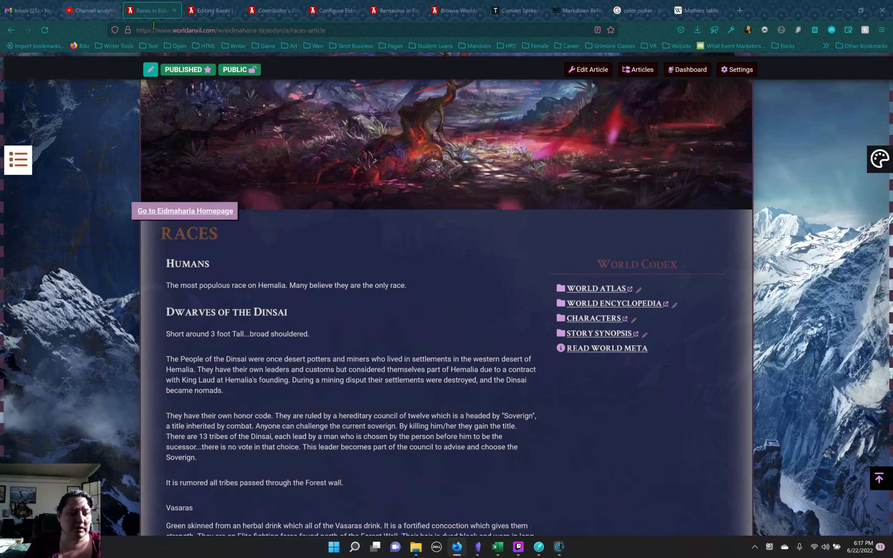
pyautogui.click(93, 11)
pyautogui.click(152, 10)
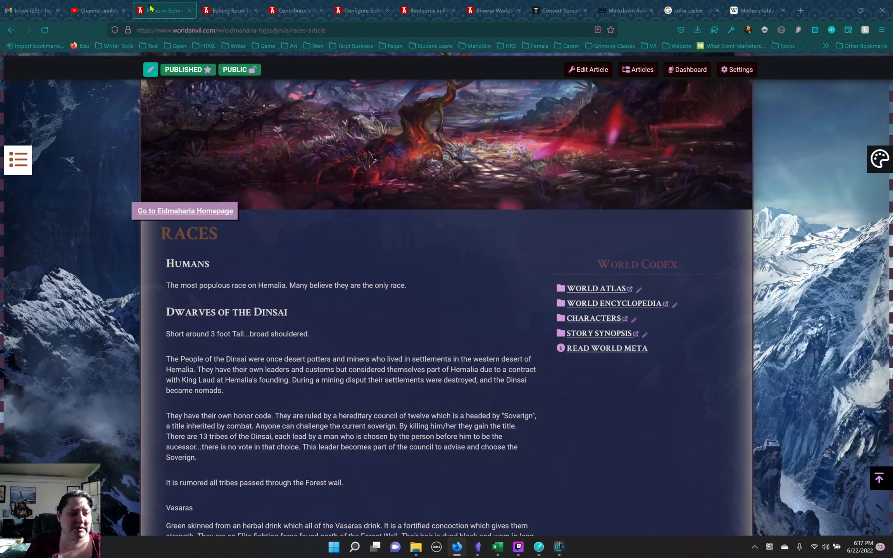
# Step: Save the Races article again in the editor and review the Vasaras heading tags in its content
pyautogui.click(234, 12)
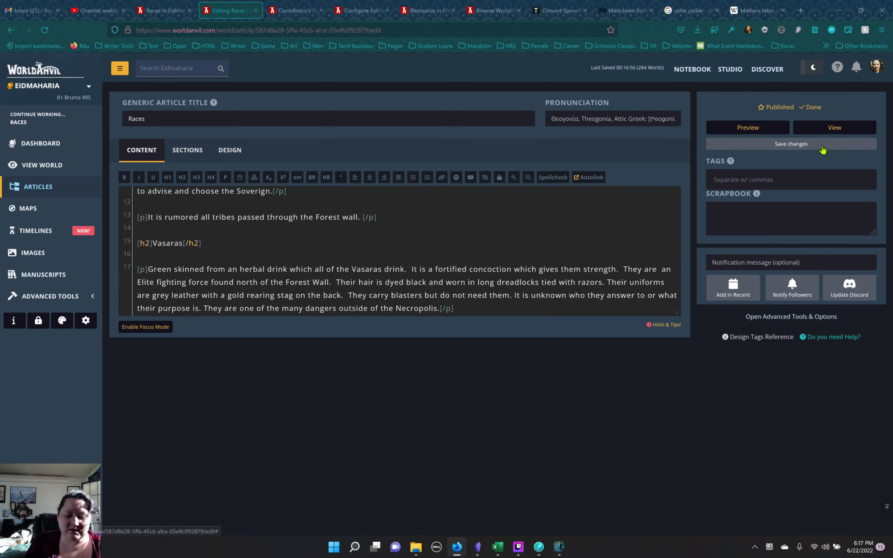
pyautogui.scroll(3, 333, 239)
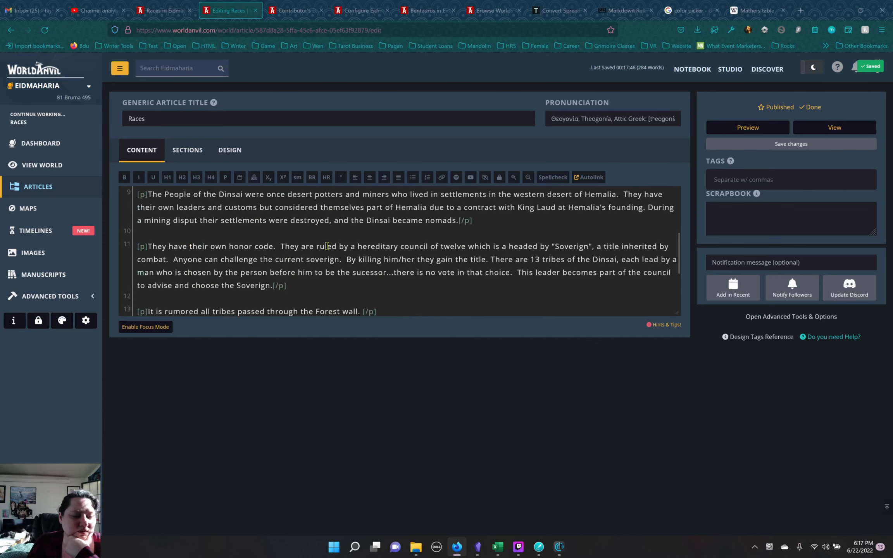
pyautogui.scroll(-3, 332, 240)
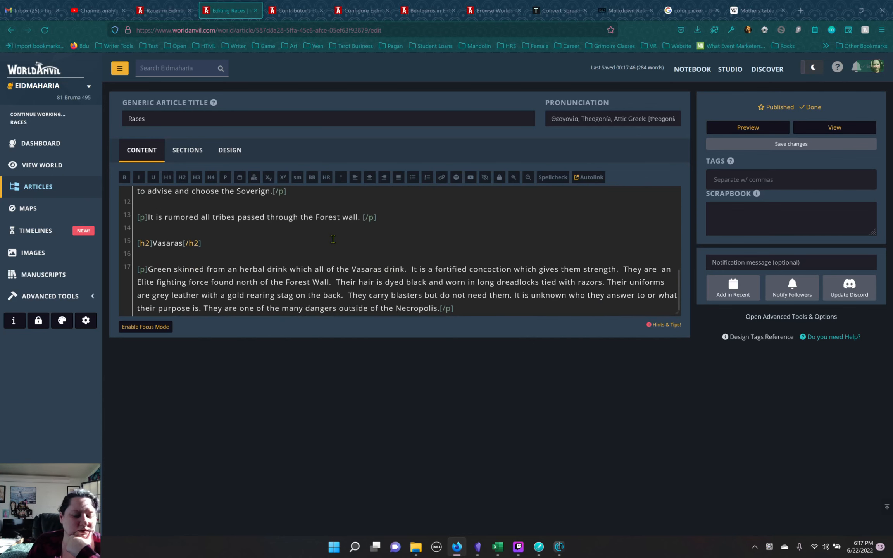
# Step: Reload the public Races article and check how the Vasaras heading displays
pyautogui.click(297, 10)
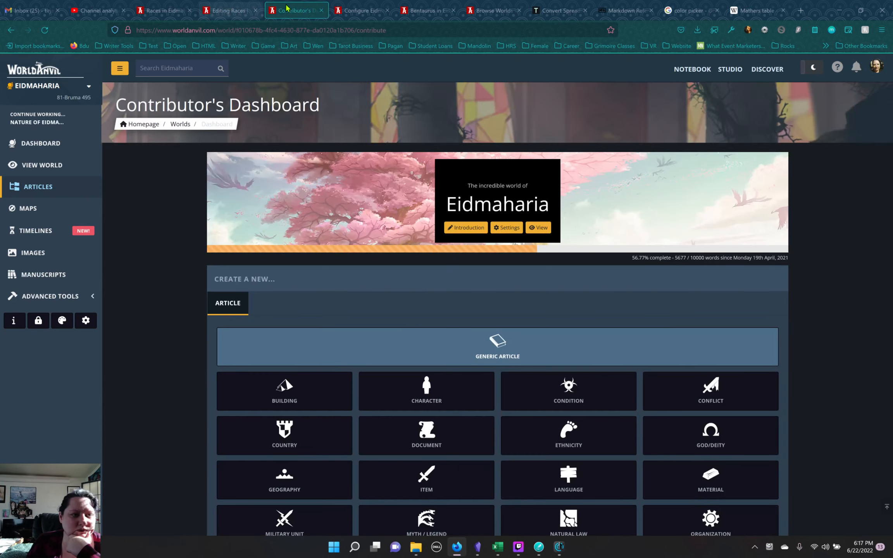
pyautogui.click(349, 10)
pyautogui.click(167, 11)
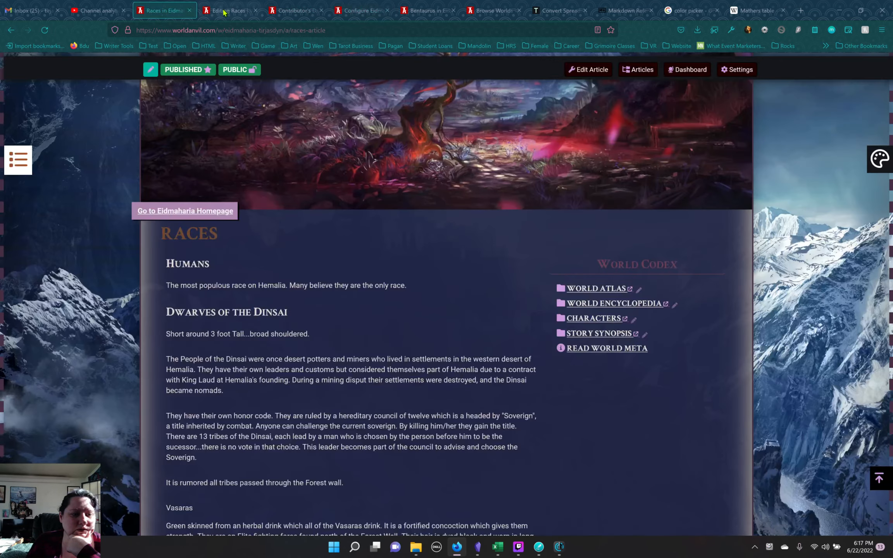
pyautogui.scroll(-3, 325, 309)
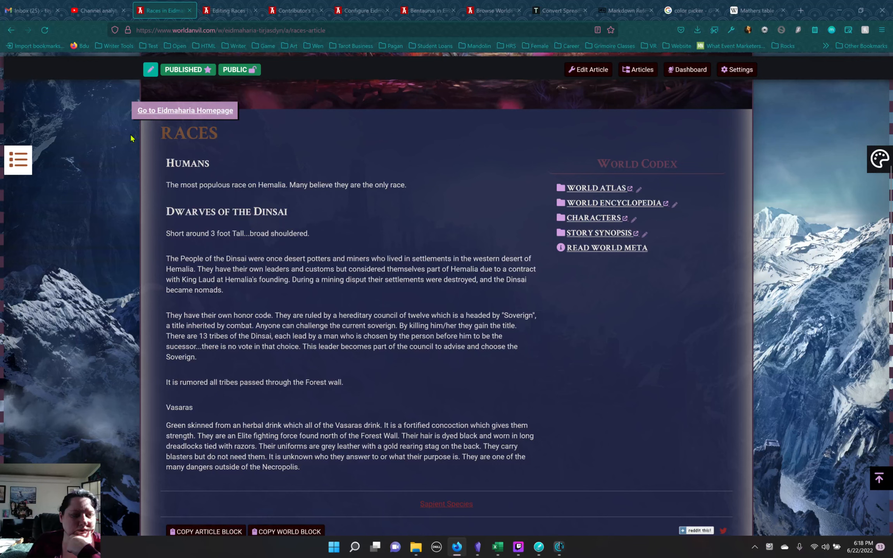
pyautogui.click(45, 30)
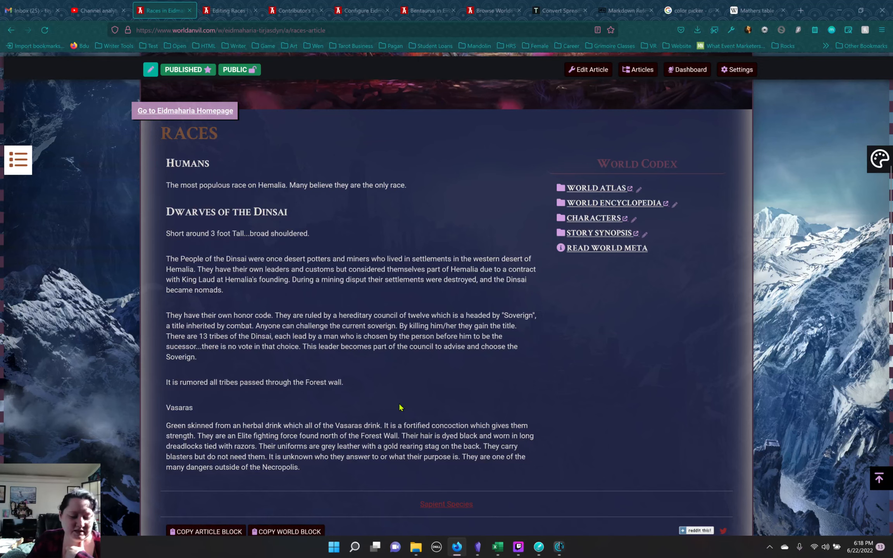
pyautogui.scroll(-5, 403, 412)
pyautogui.scroll(5, 405, 415)
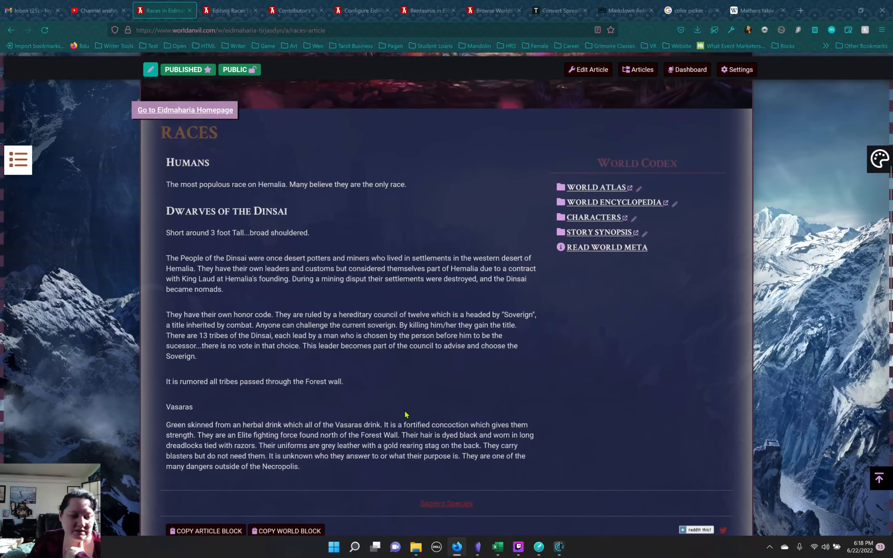
# Step: Inspect the HTML of the Vasaras line in the public Races article
pyautogui.rightClick(184, 405)
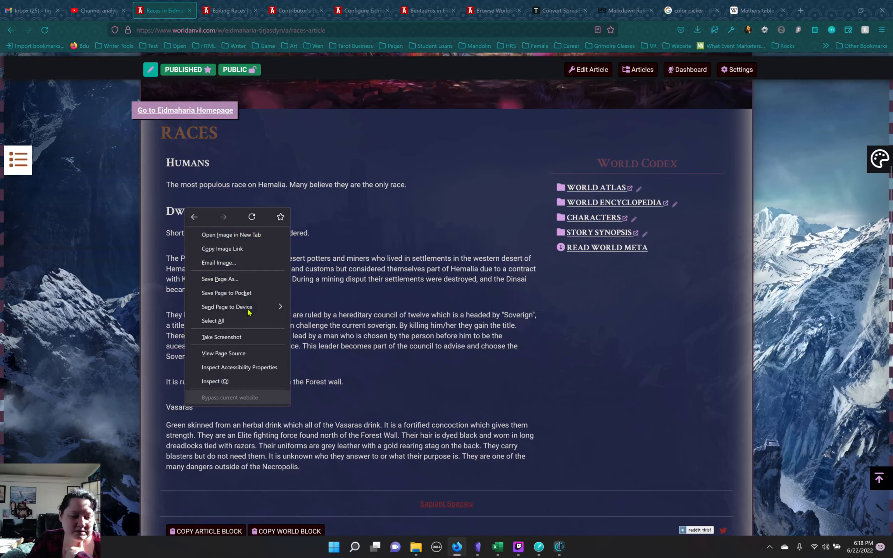
pyautogui.click(231, 382)
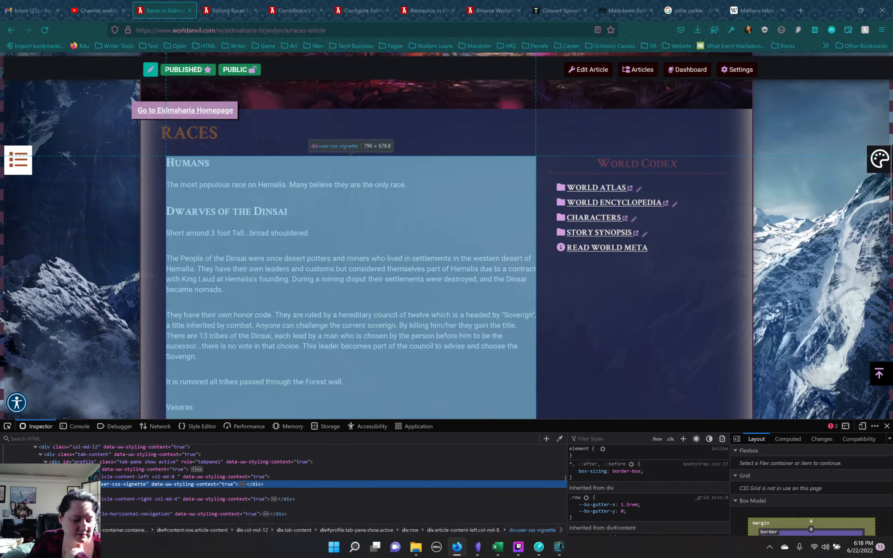
pyautogui.click(61, 484)
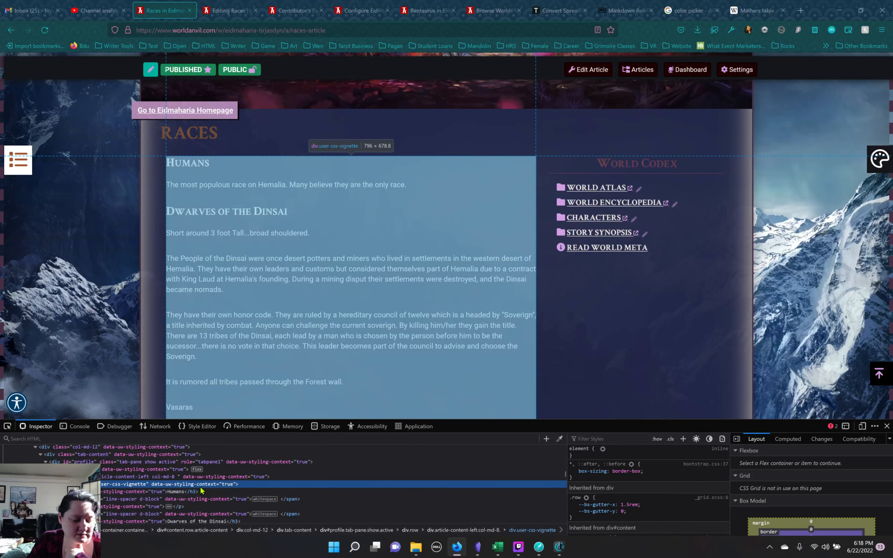
pyautogui.scroll(-5, 200, 491)
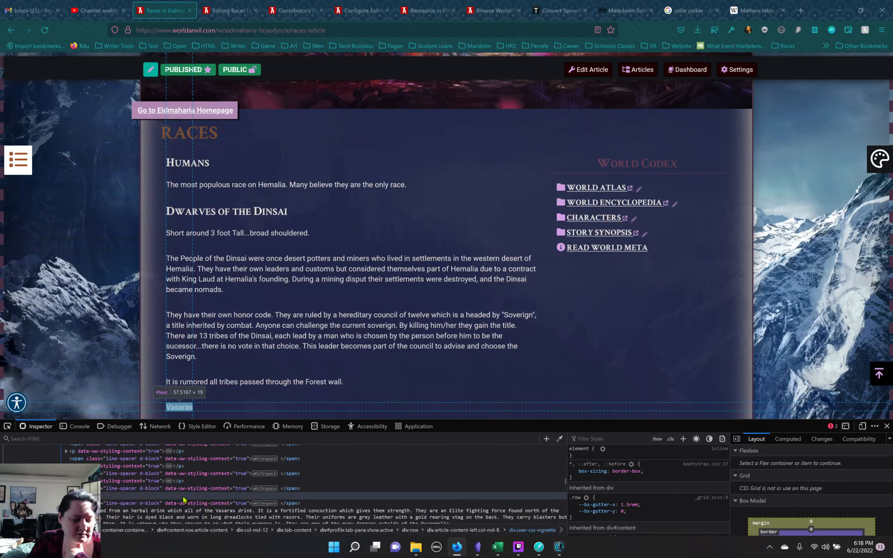
# Step: Save the Races article again in the editor and add the tag dinsai
pyautogui.click(234, 16)
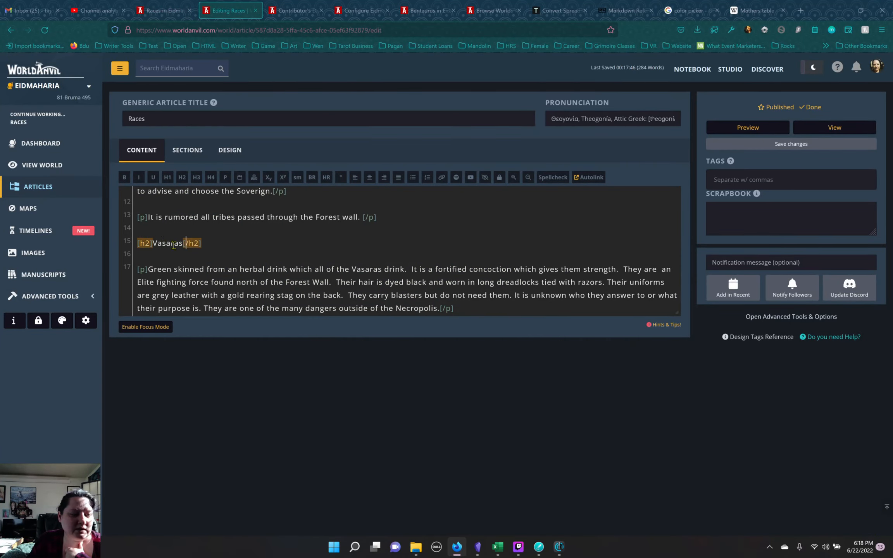
pyautogui.click(790, 145)
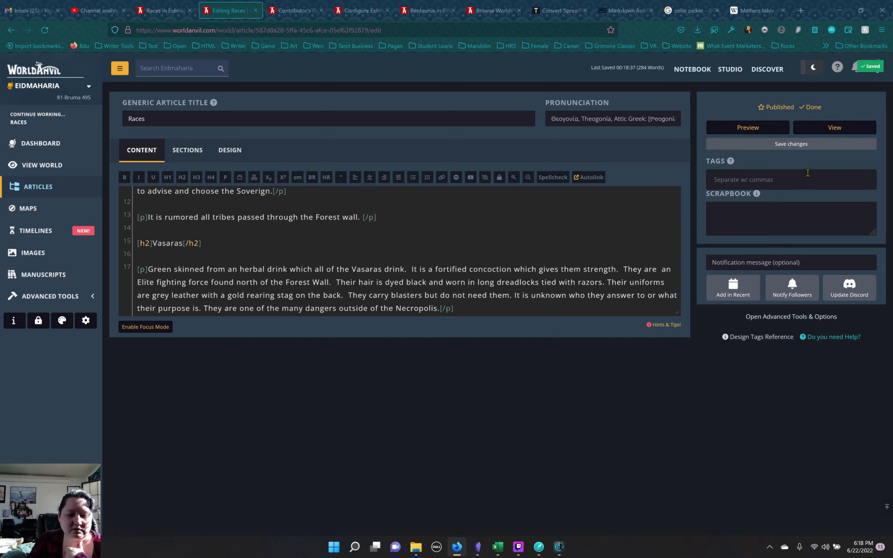
pyautogui.click(775, 184)
pyautogui.write('D')
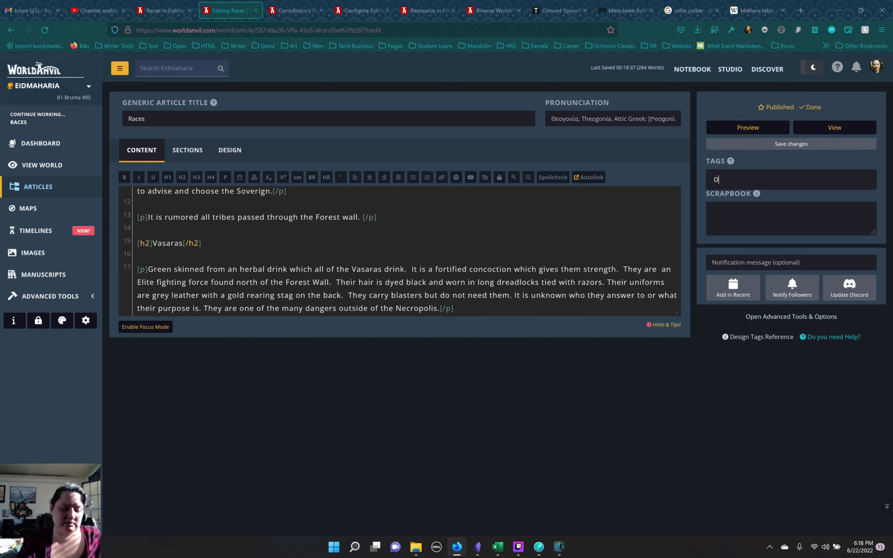
pyautogui.write('IN')
pyautogui.press('BackSpace')
pyautogui.press('BackSpace')
pyautogui.press('BackSpace')
pyautogui.press('BackSpace')
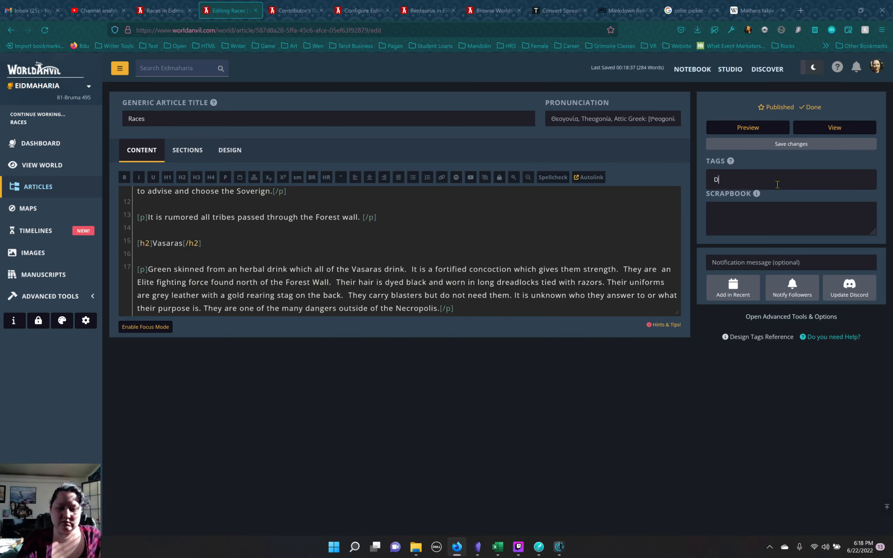
pyautogui.press('capslock')
pyautogui.write('dinsai')
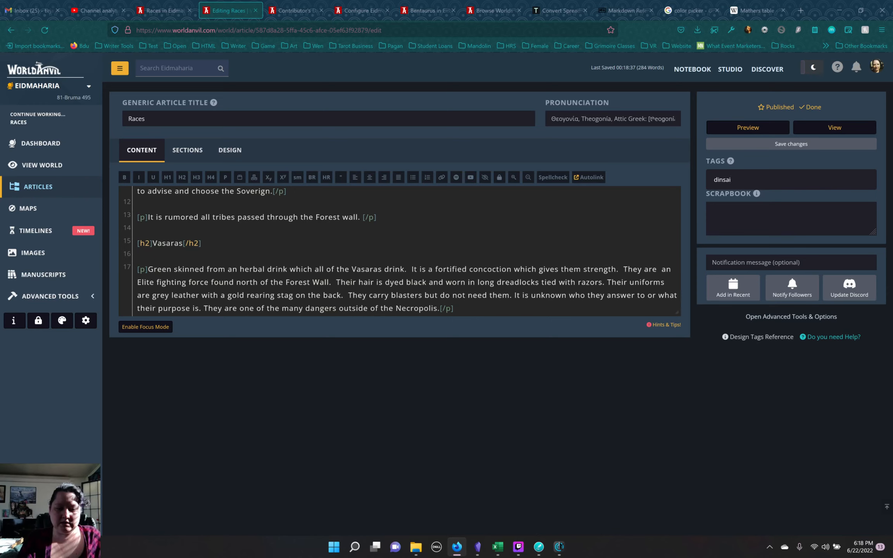
pyautogui.press('Return')
# Step: Add the tags dwarves, vasaras and humans to the Races article and save the changes
pyautogui.write('dwarves')
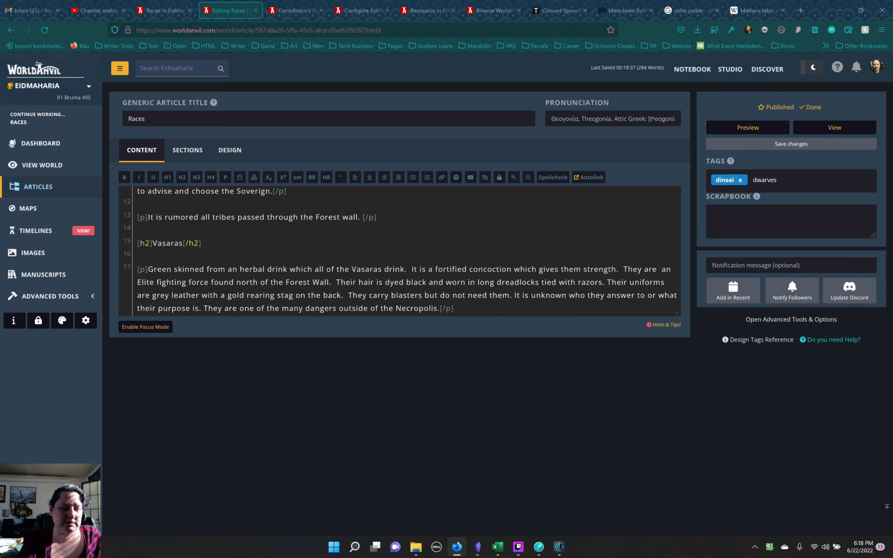
pyautogui.press('Return')
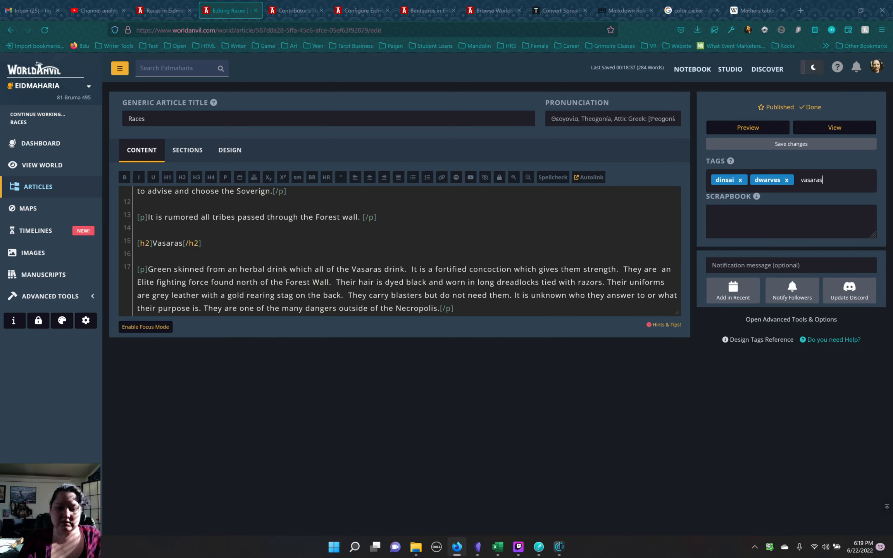
pyautogui.write('vasaras')
pyautogui.press('Return')
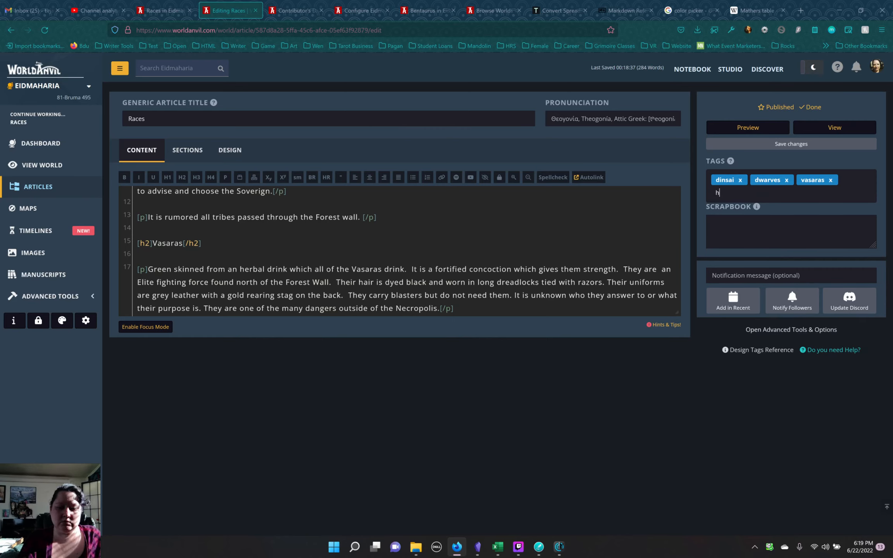
pyautogui.write('humans')
pyautogui.press('Return')
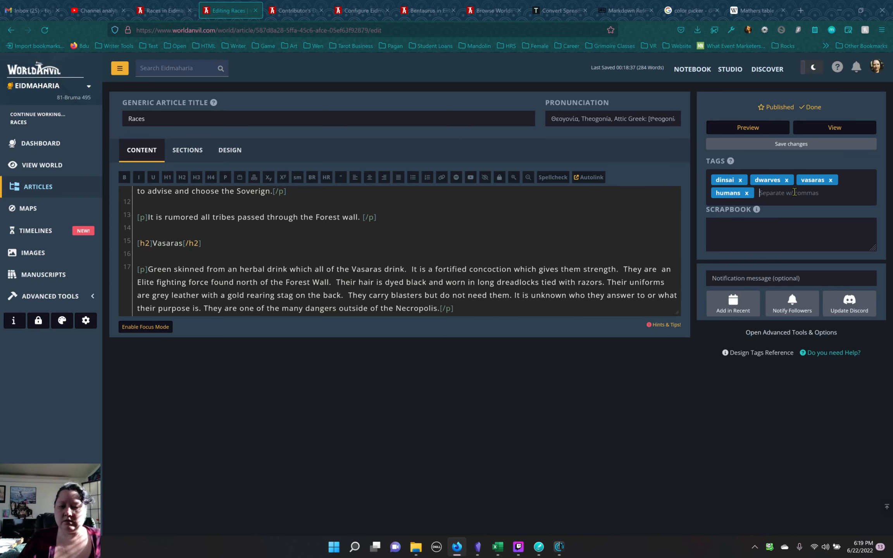
pyautogui.click(808, 147)
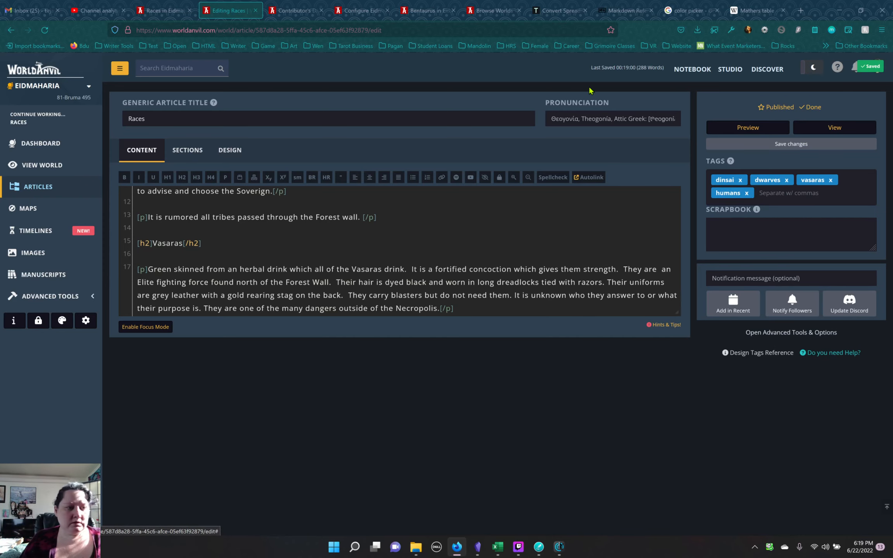
# Step: Reload the public Races article with the developer tools closed and check the headings and text from the banner to the end
pyautogui.click(285, 11)
pyautogui.click(163, 10)
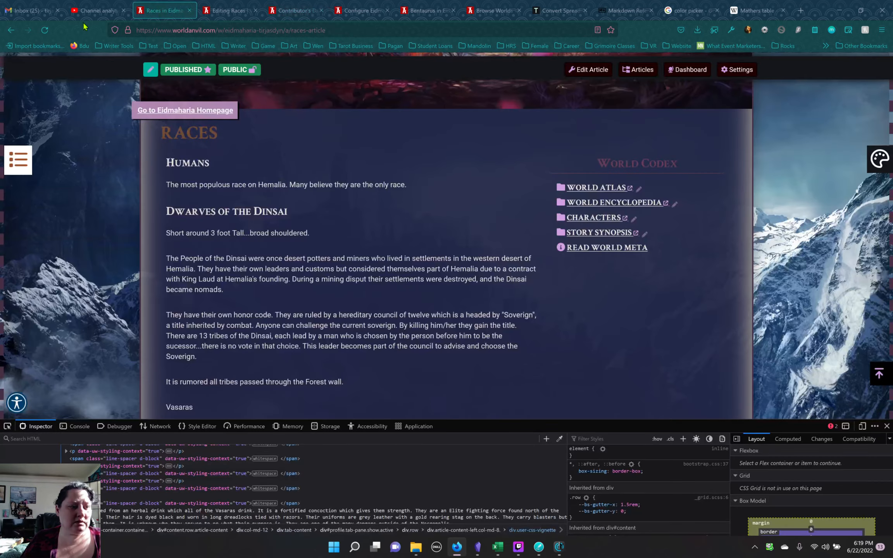
pyautogui.click(43, 32)
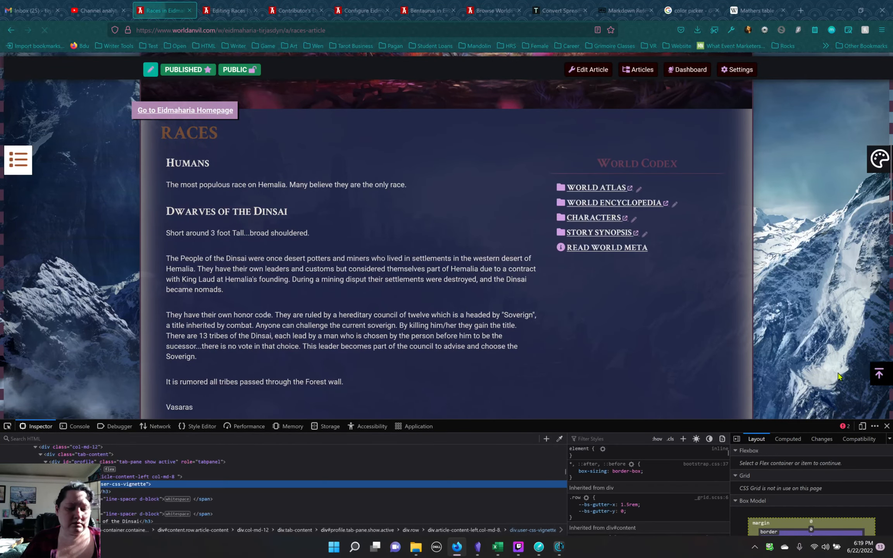
pyautogui.click(886, 427)
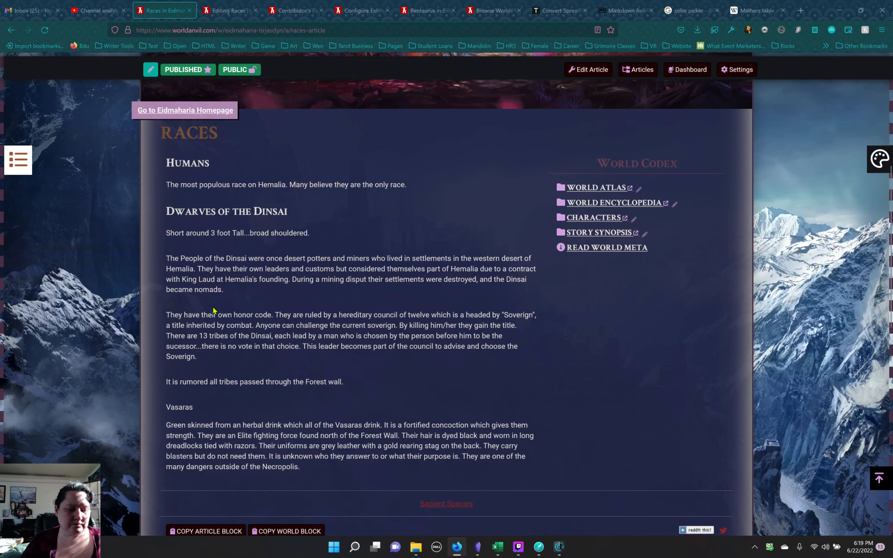
pyautogui.scroll(-5, 225, 304)
pyautogui.scroll(6, 225, 303)
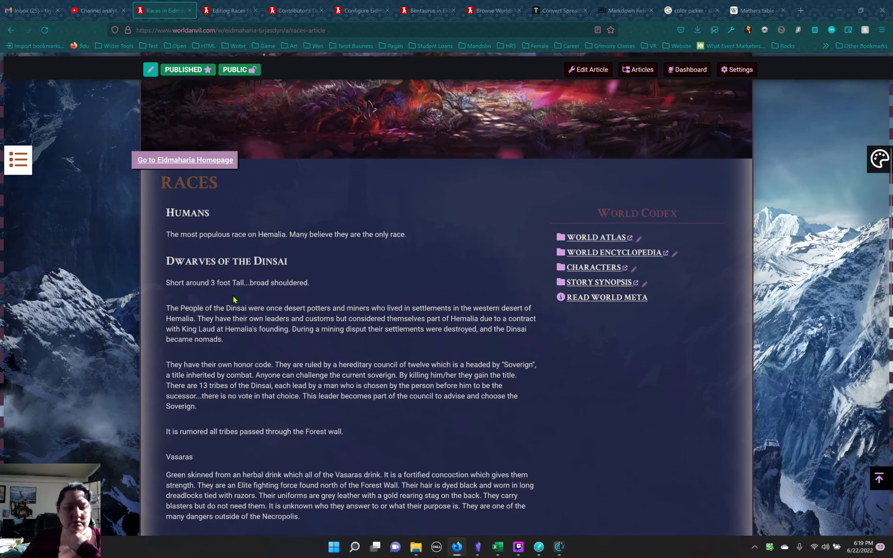
pyautogui.scroll(5, 244, 297)
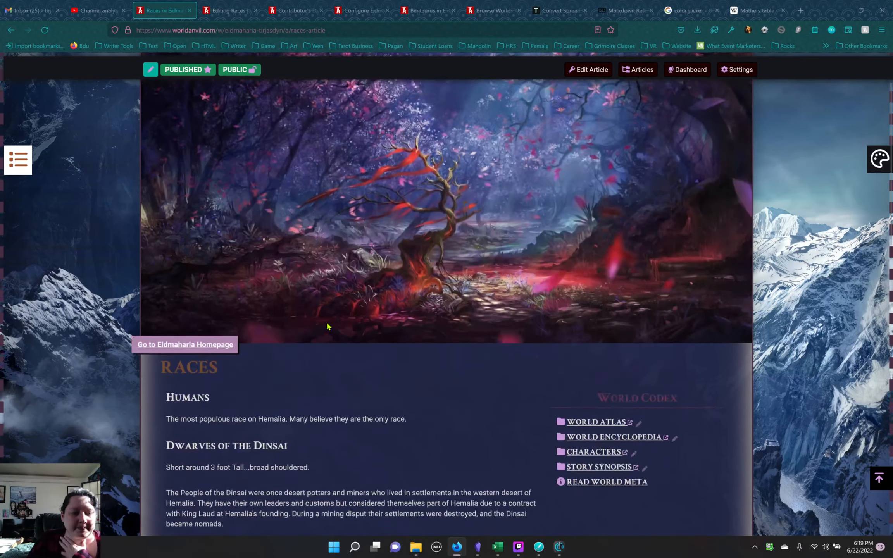
pyautogui.scroll(-6, 351, 328)
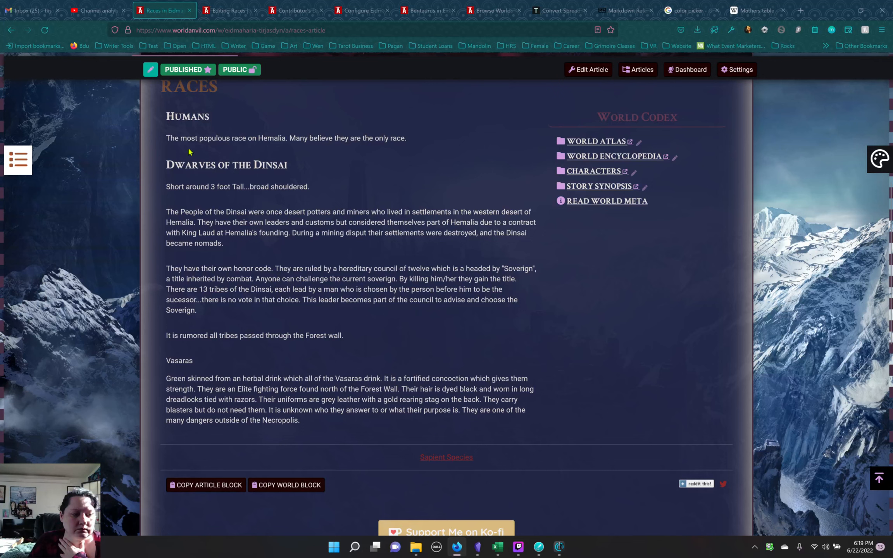
# Step: Inspect the HTML and style rules of the Dwarves of the Dinsai heading on the public Races page
pyautogui.rightClick(252, 163)
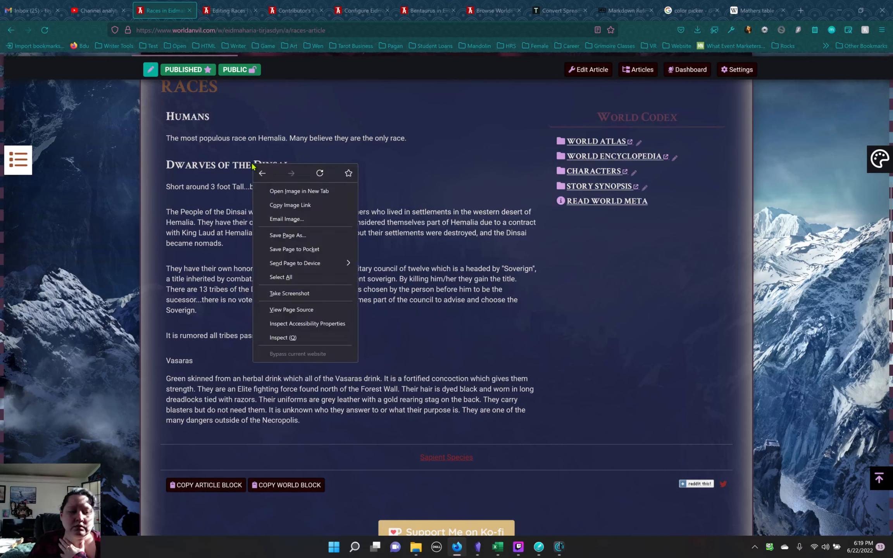
pyautogui.click(276, 161)
pyautogui.rightClick(261, 164)
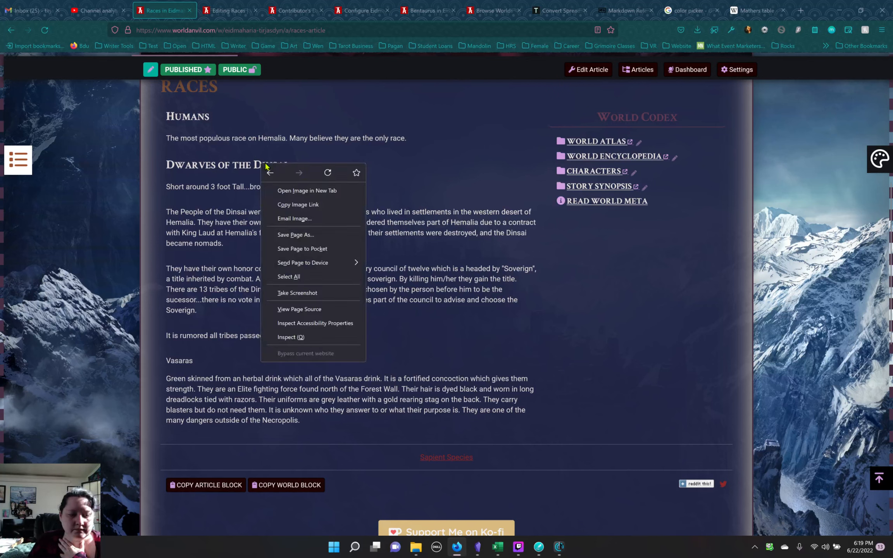
pyautogui.click(294, 337)
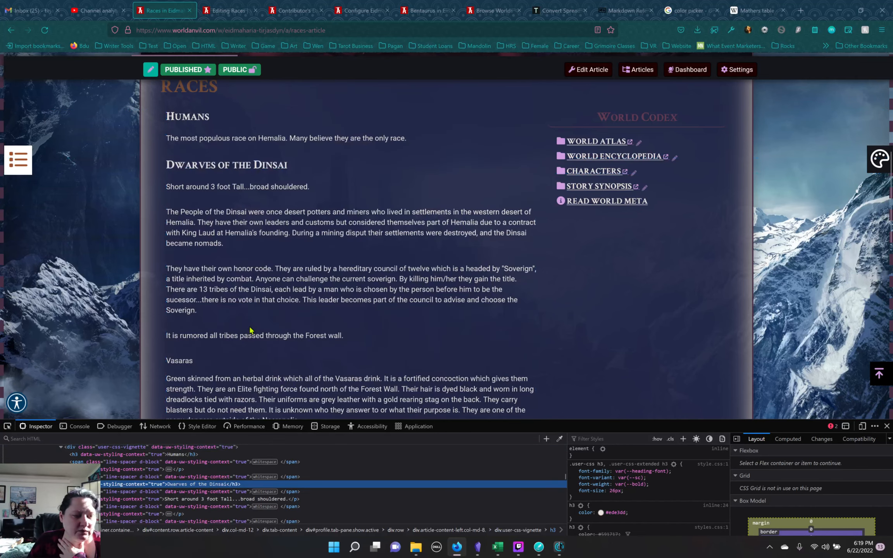
# Step: Compare the h2 tags around the Humans, Dwarves of the Dinsai and Vasaras headings in the Races article's editor
pyautogui.click(115, 15)
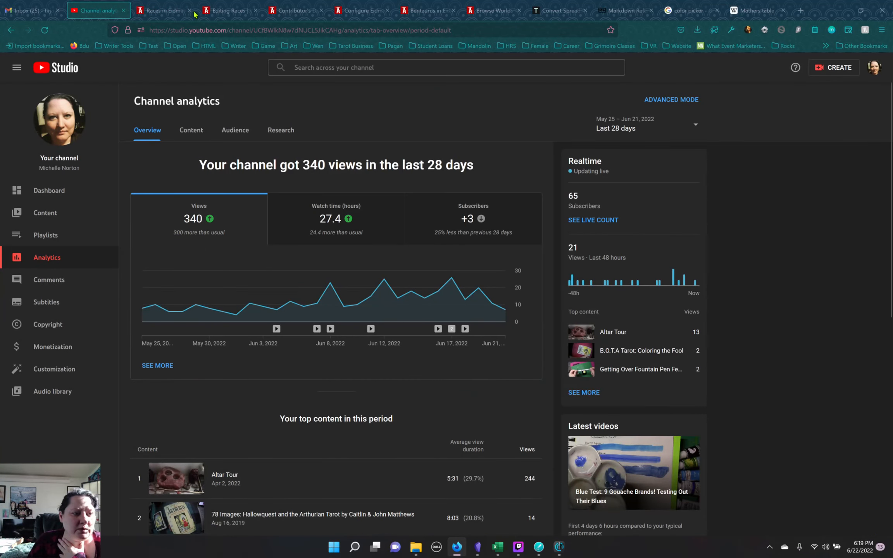
pyautogui.click(168, 11)
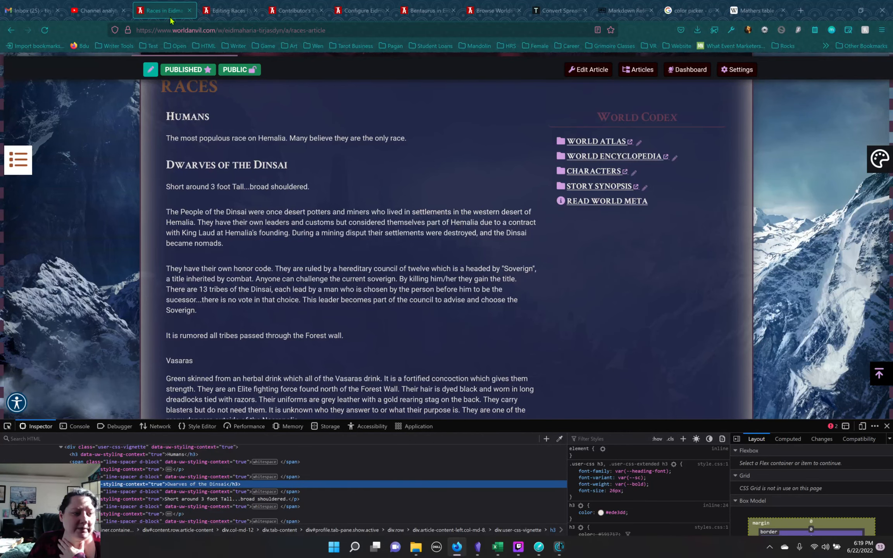
pyautogui.click(231, 11)
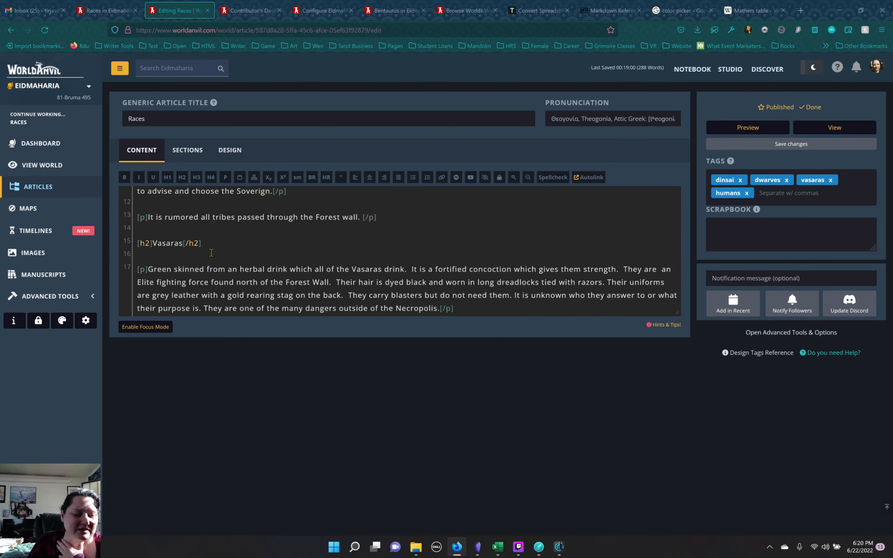
pyautogui.scroll(8, 231, 252)
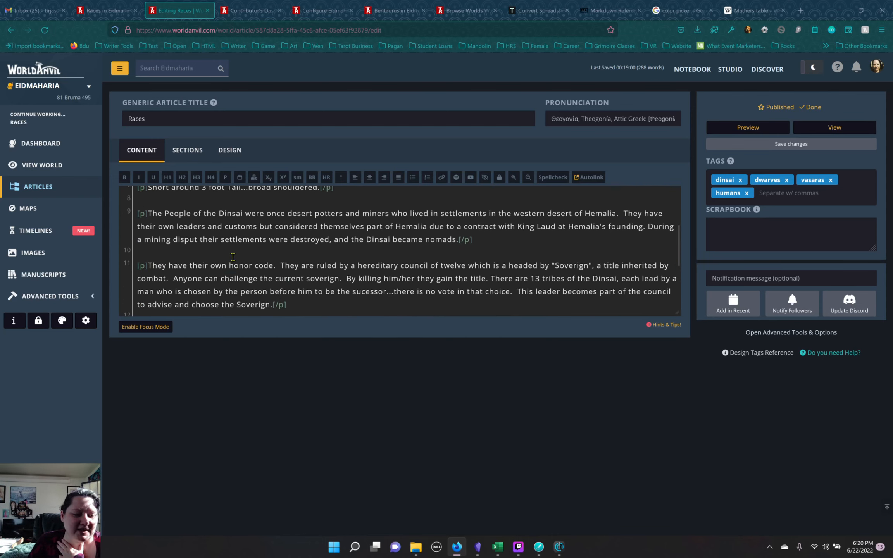
pyautogui.click(243, 251)
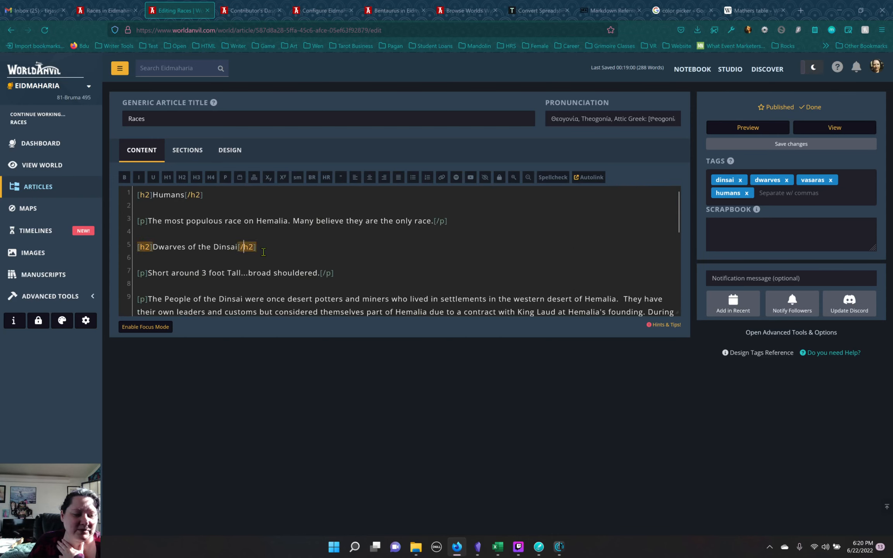
pyautogui.click(171, 195)
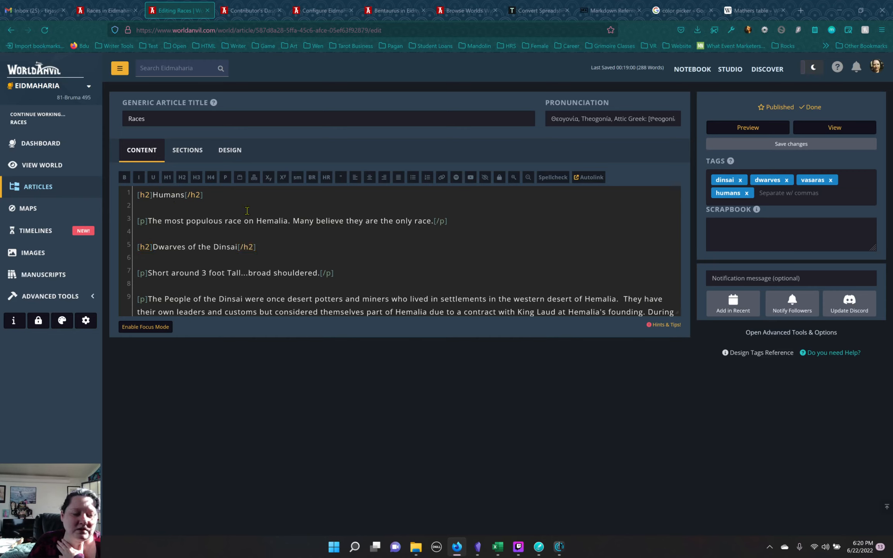
pyautogui.scroll(-6, 252, 211)
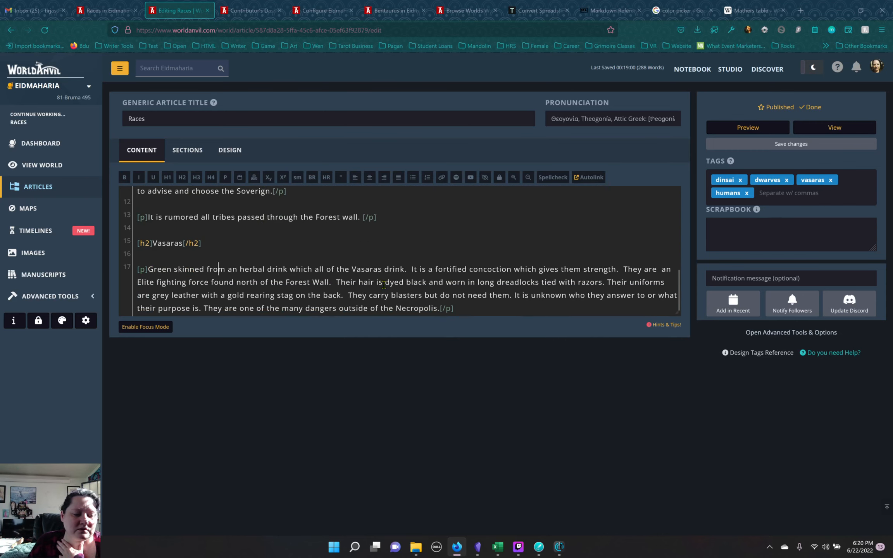
# Step: Open the article-level CSS settings in the design options of the Races article
pyautogui.click(194, 155)
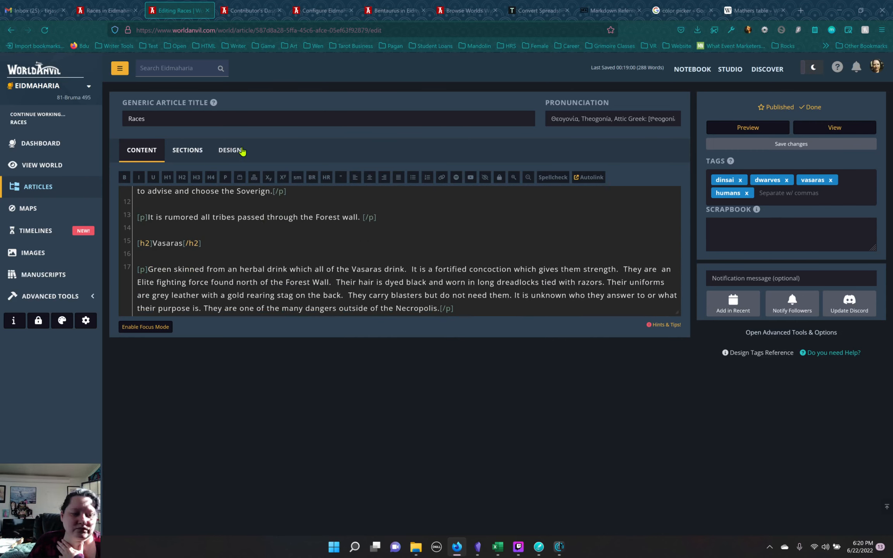
pyautogui.click(231, 155)
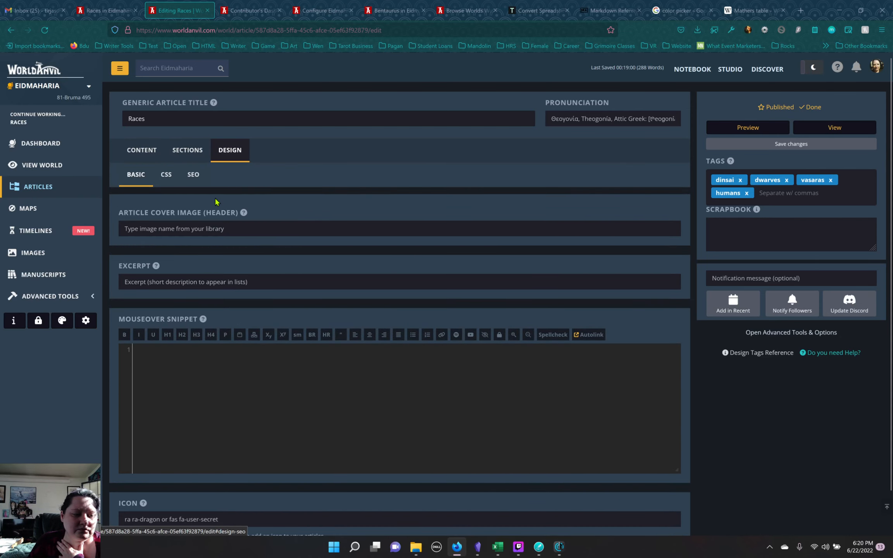
pyautogui.click(167, 175)
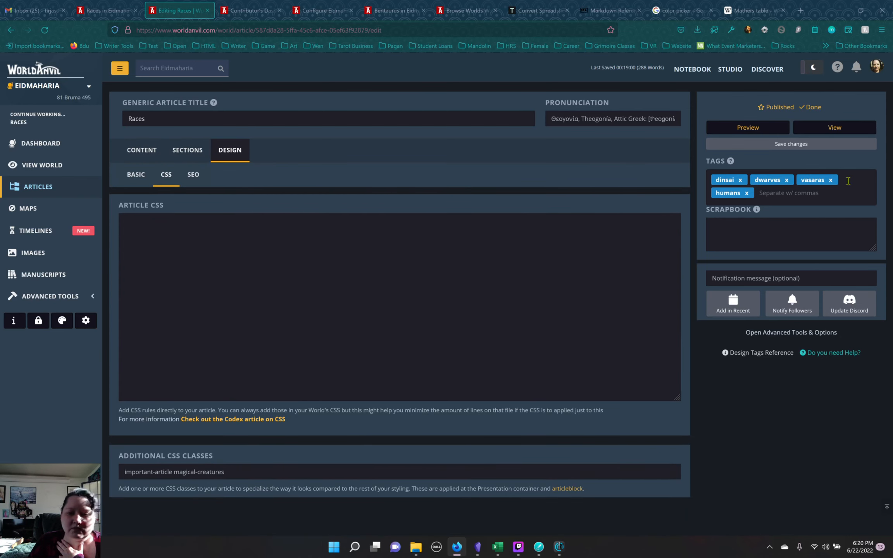
# Step: Open the World Styling Editor on the public Races page and remove the stray space before the h1 colour rule
pyautogui.click(250, 11)
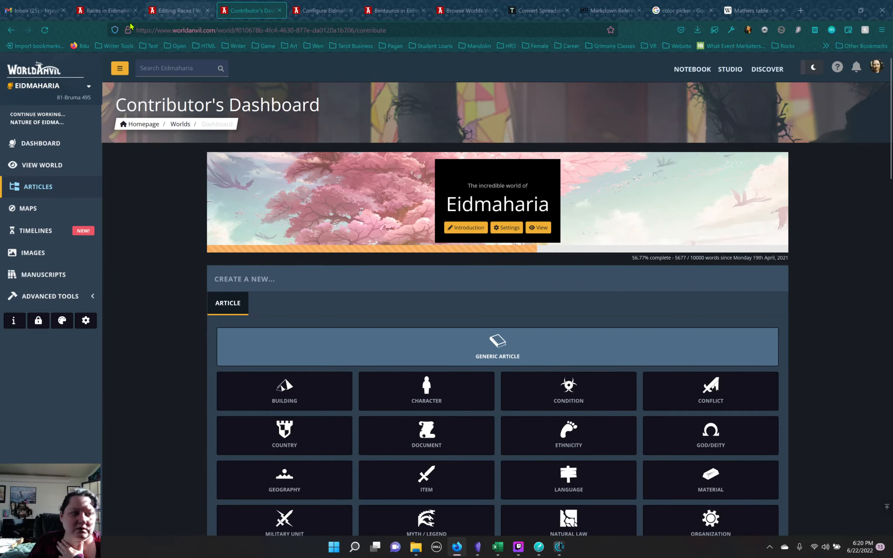
pyautogui.click(105, 11)
pyautogui.click(878, 165)
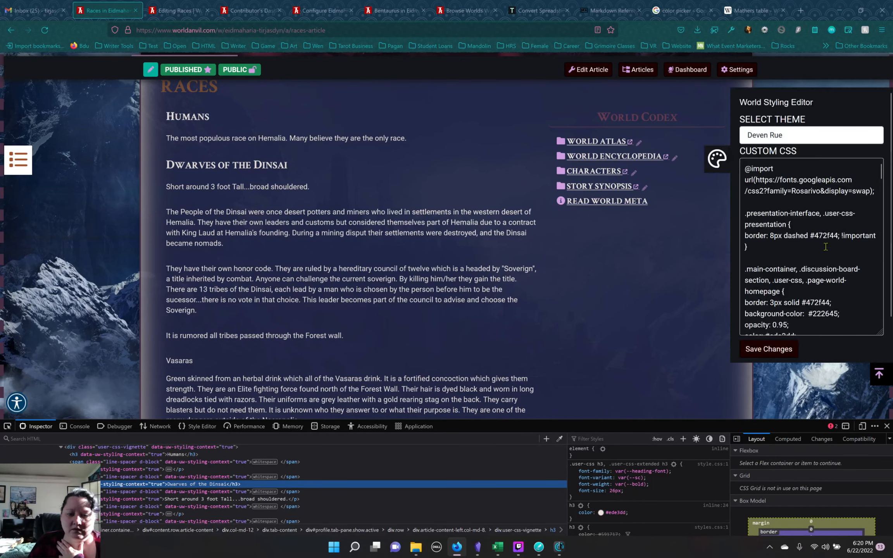
pyautogui.click(826, 247)
pyautogui.scroll(-10, 827, 247)
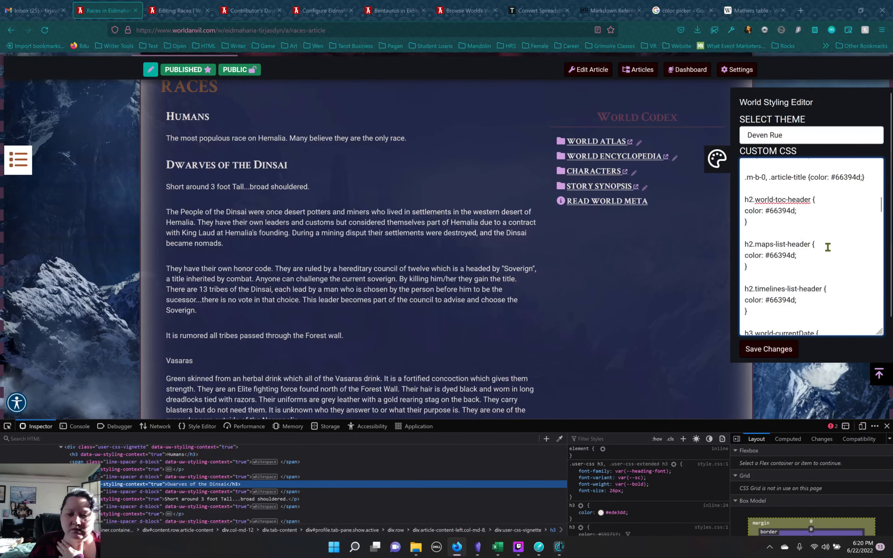
pyautogui.scroll(-1, 828, 247)
pyautogui.scroll(3, 826, 249)
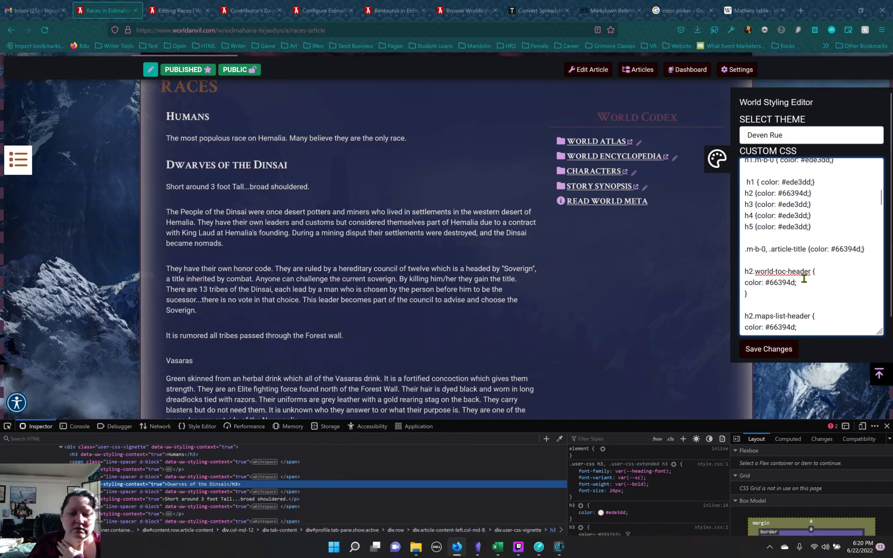
pyautogui.click(778, 204)
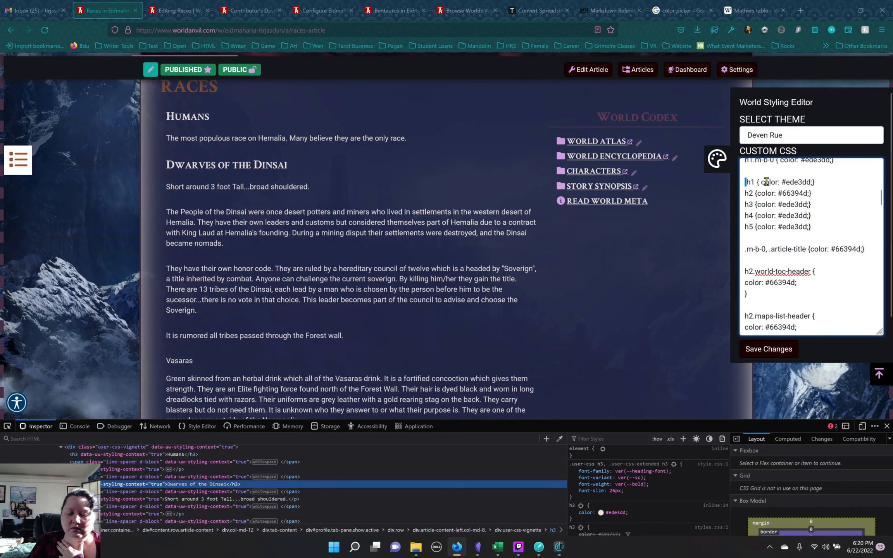
pyautogui.click(768, 239)
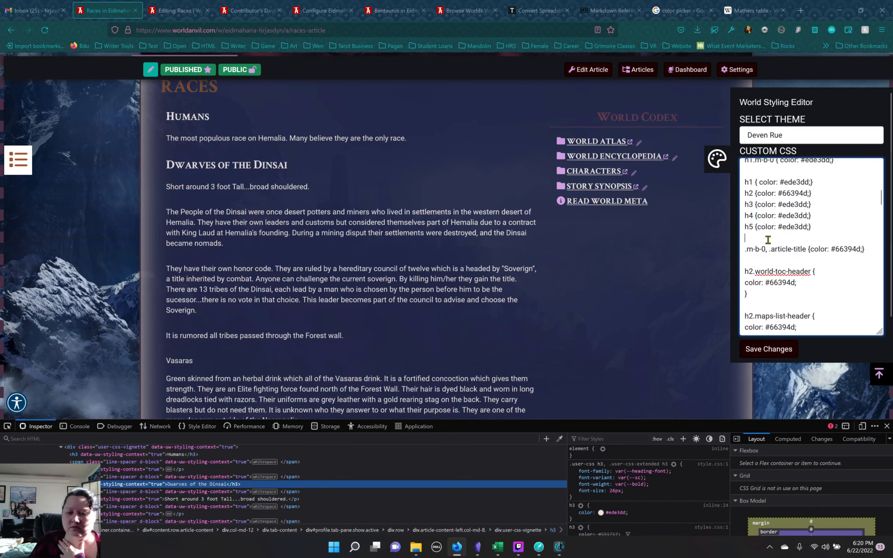
# Step: Copy the h3 colour #ede3dd from the custom CSS and look it up on Google in a new tab
pyautogui.click(791, 207)
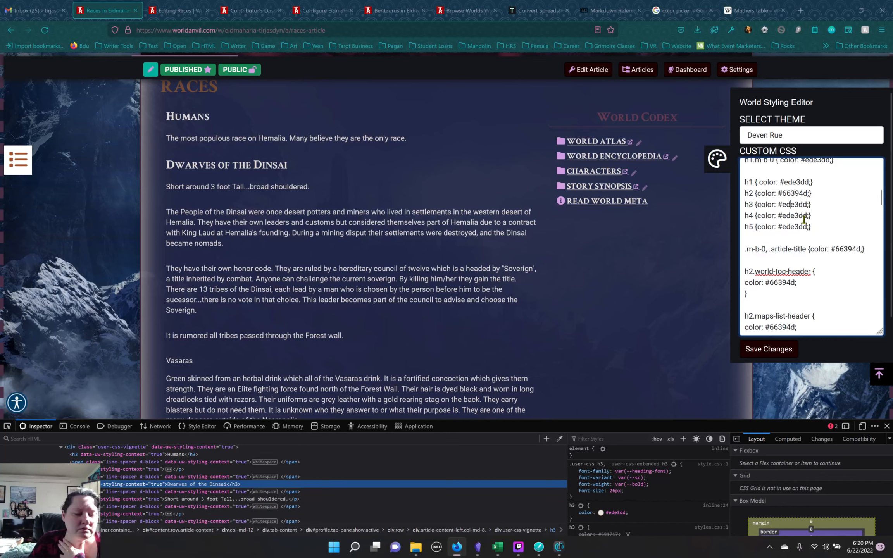
pyautogui.moveTo(807, 205); pyautogui.dragTo(779, 205)
pyautogui.hotkey('ctrl', 'c')
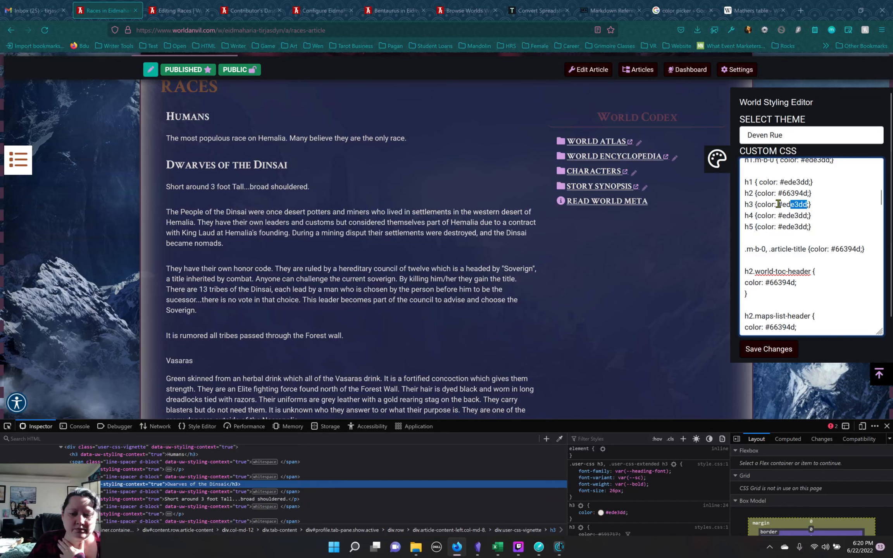
pyautogui.click(802, 11)
pyautogui.hotkey('ctrl', 'v')
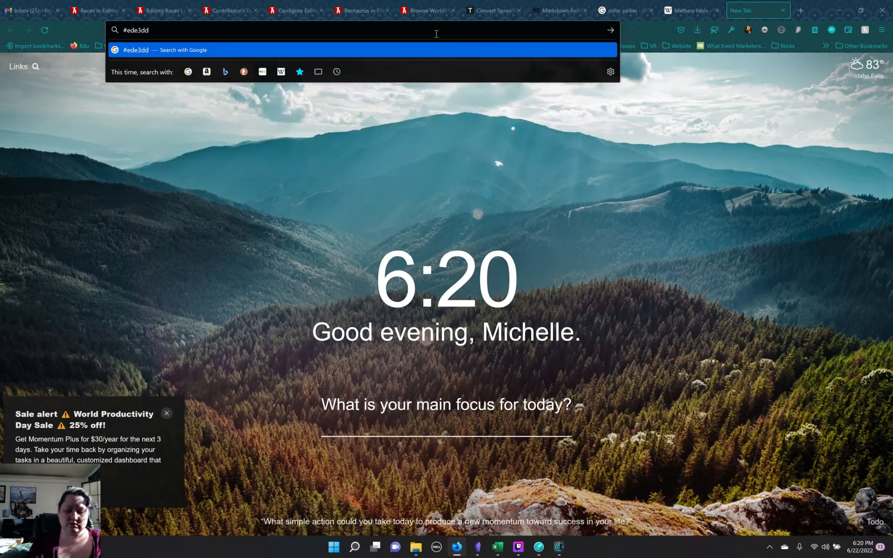
pyautogui.press('Return')
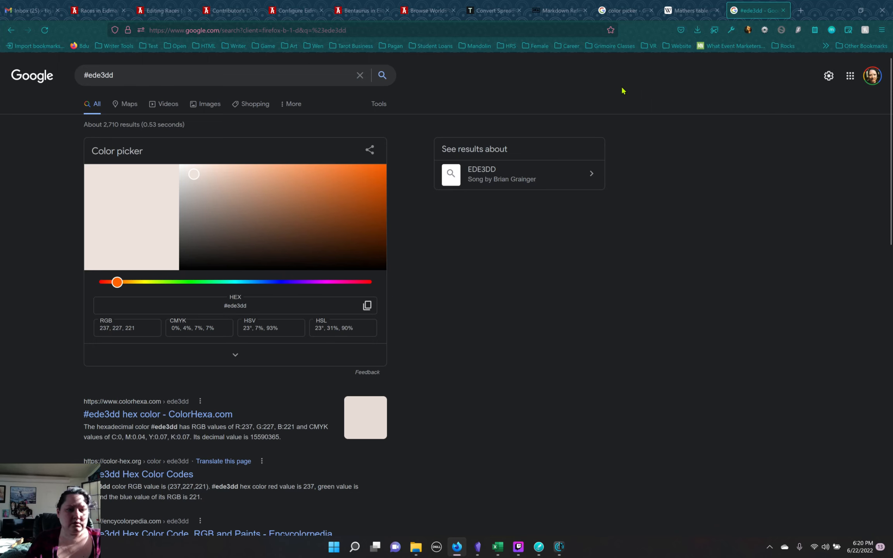
pyautogui.click(625, 11)
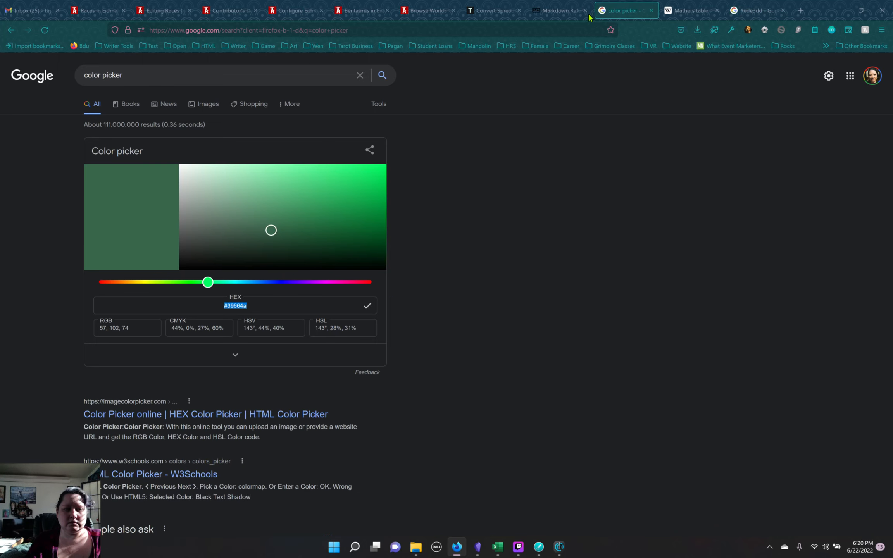
pyautogui.click(226, 11)
pyautogui.click(162, 14)
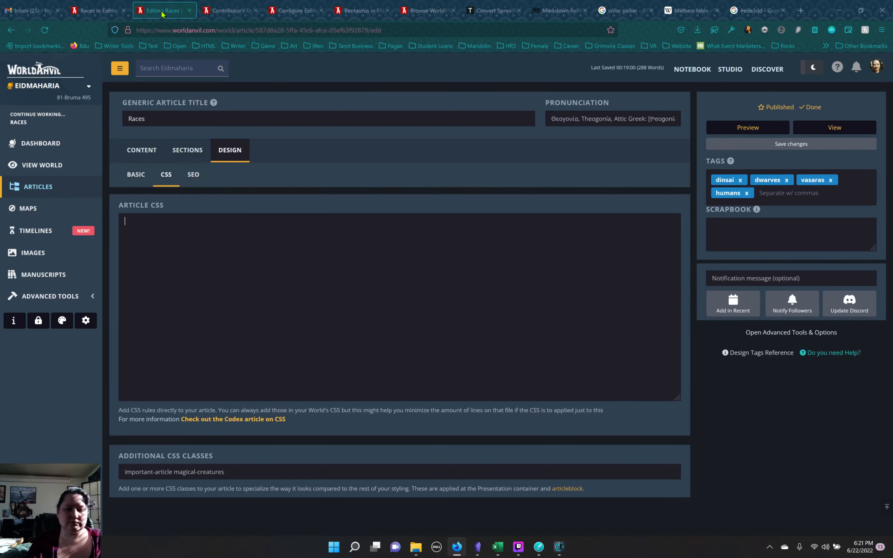
pyautogui.click(219, 15)
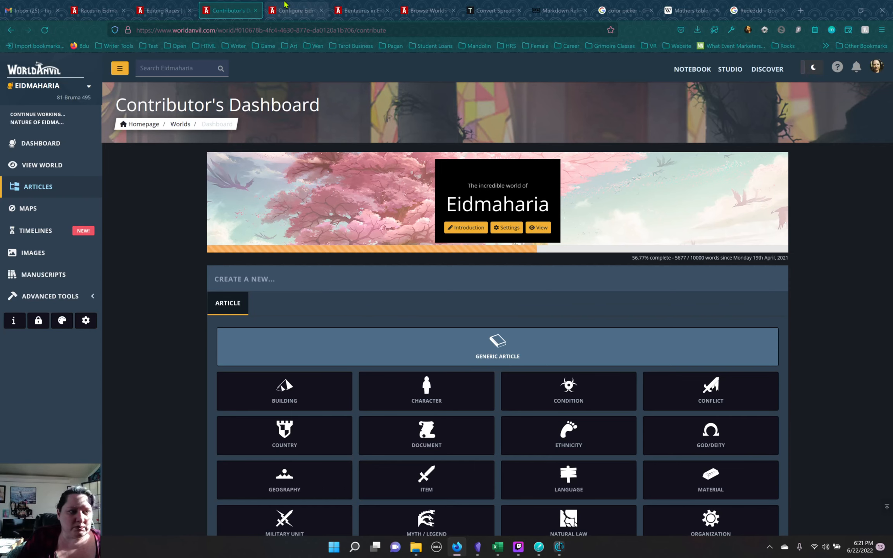
pyautogui.click(142, 15)
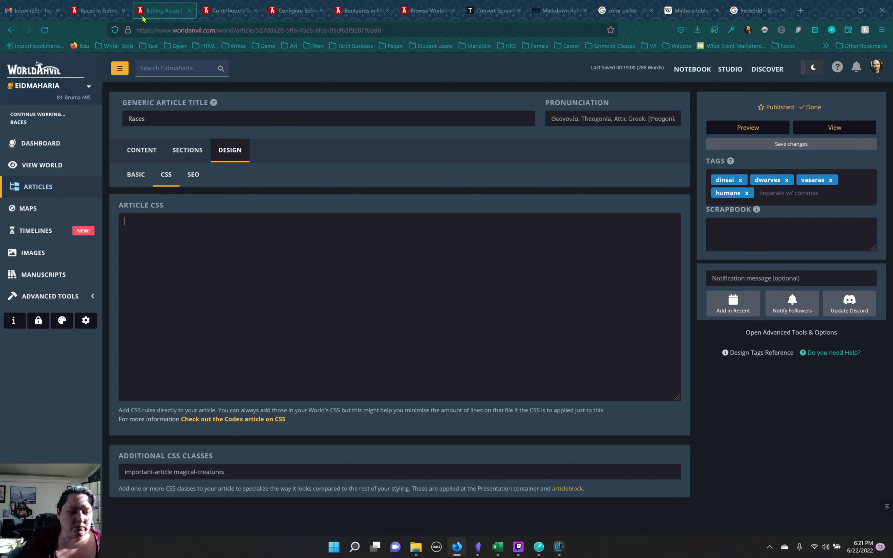
# Step: Set the h1, h3 and h4 heading colours to #66394d in the world's custom CSS, matching the h2 rule
pyautogui.click(104, 11)
pyautogui.click(805, 216)
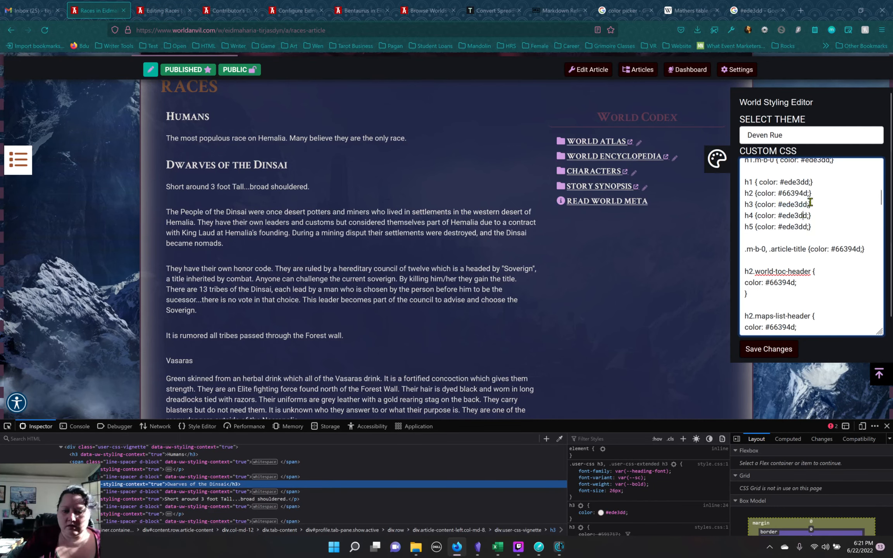
pyautogui.doubleClick(786, 195)
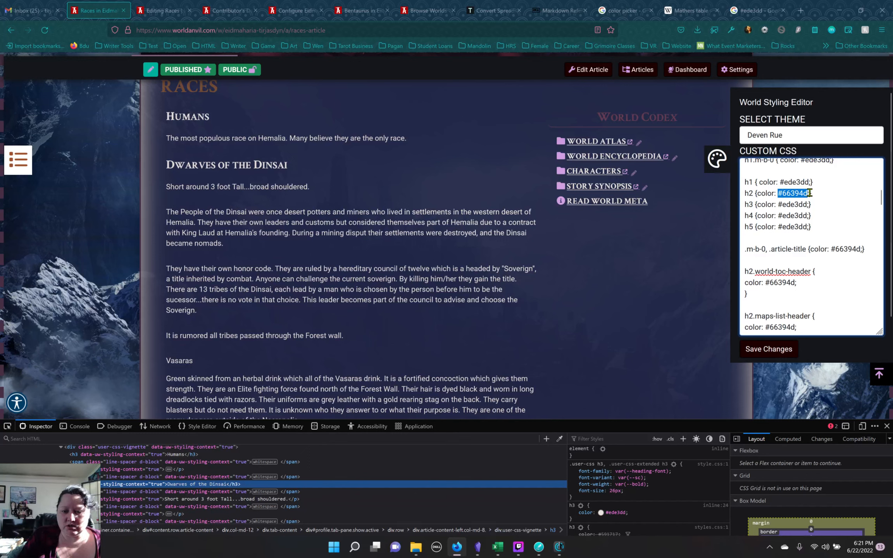
pyautogui.moveTo(810, 192); pyautogui.dragTo(783, 183)
pyautogui.write('#66394d;')
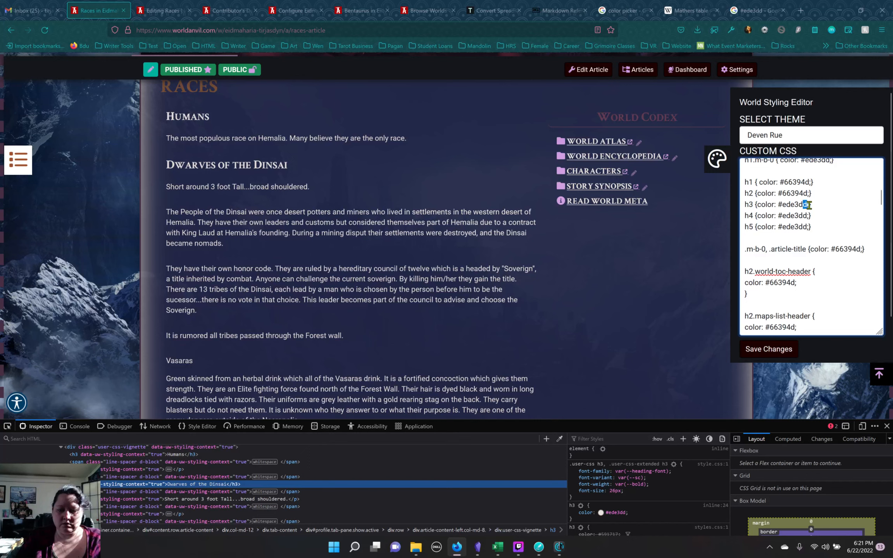
pyautogui.moveTo(810, 205); pyautogui.dragTo(785, 216)
pyautogui.write('#66394d;')
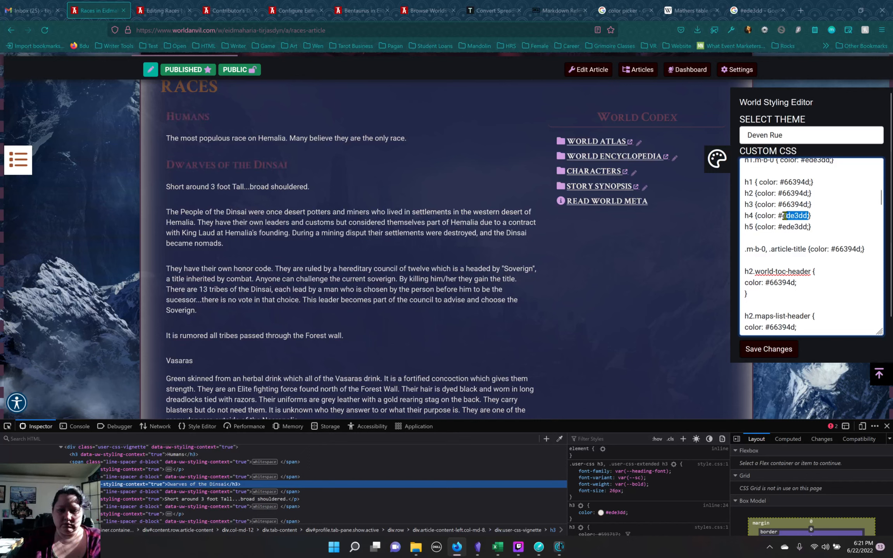
pyautogui.write('#66394d;')
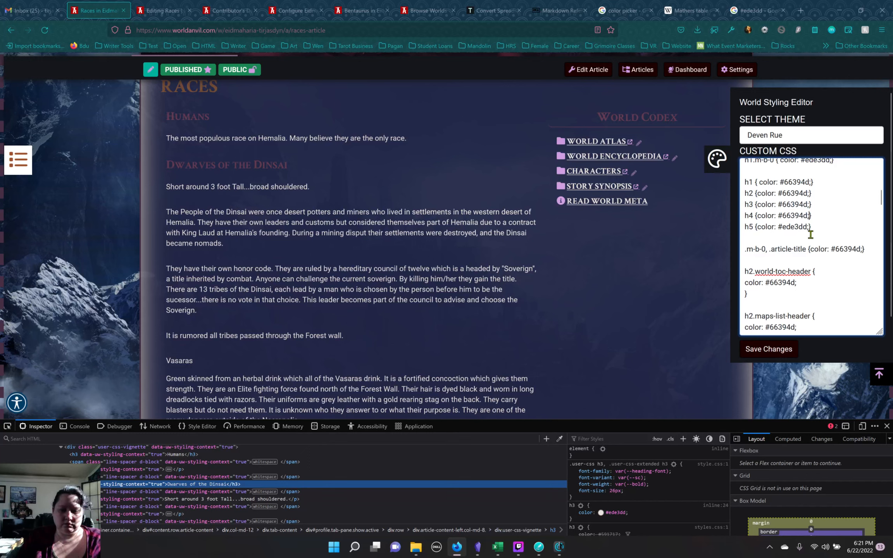
# Step: Try the colour #66394d on the h5 rule in the custom CSS and undo that change
pyautogui.moveTo(809, 227); pyautogui.dragTo(780, 227)
pyautogui.write('#66394d;')
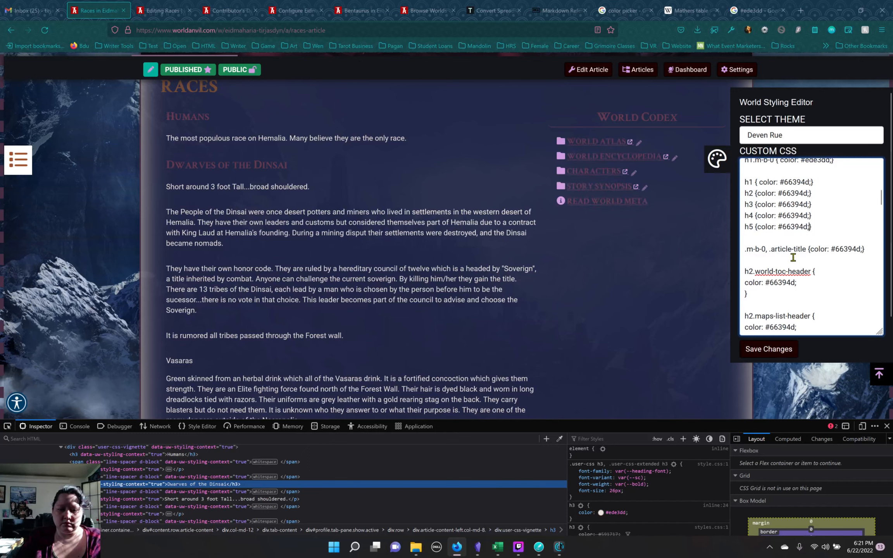
pyautogui.hotkey('ctrl', 'z')
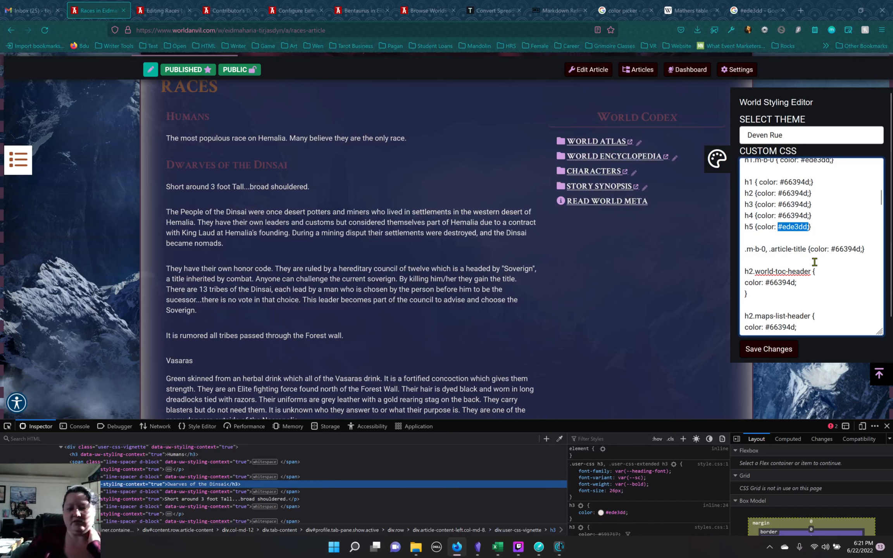
# Step: Save the world's custom CSS and check the Vasaras heading with the developer tools closed before returning to the Races editor
pyautogui.click(372, 277)
pyautogui.click(755, 347)
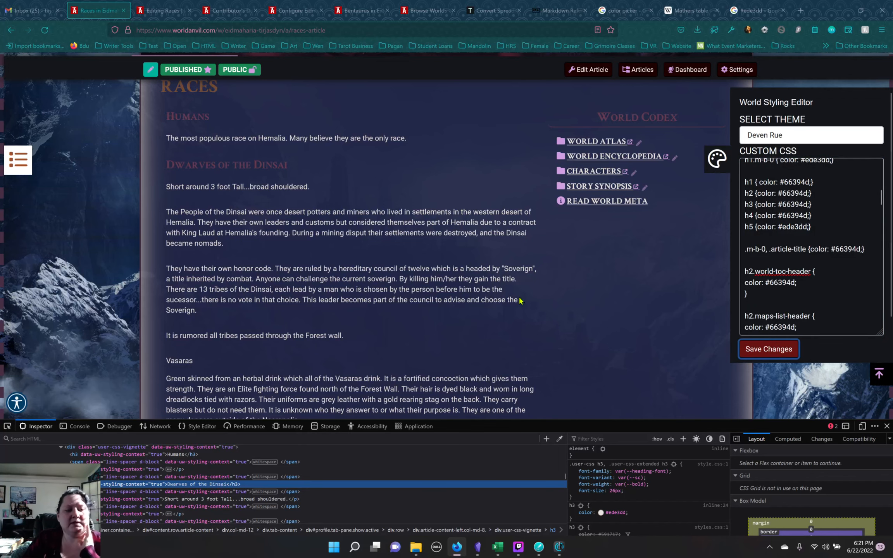
pyautogui.scroll(-4, 307, 192)
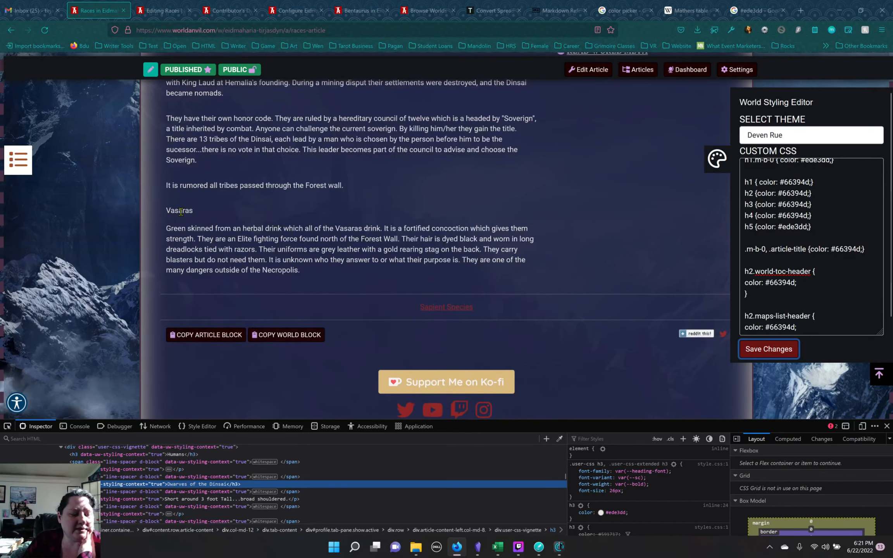
pyautogui.click(887, 427)
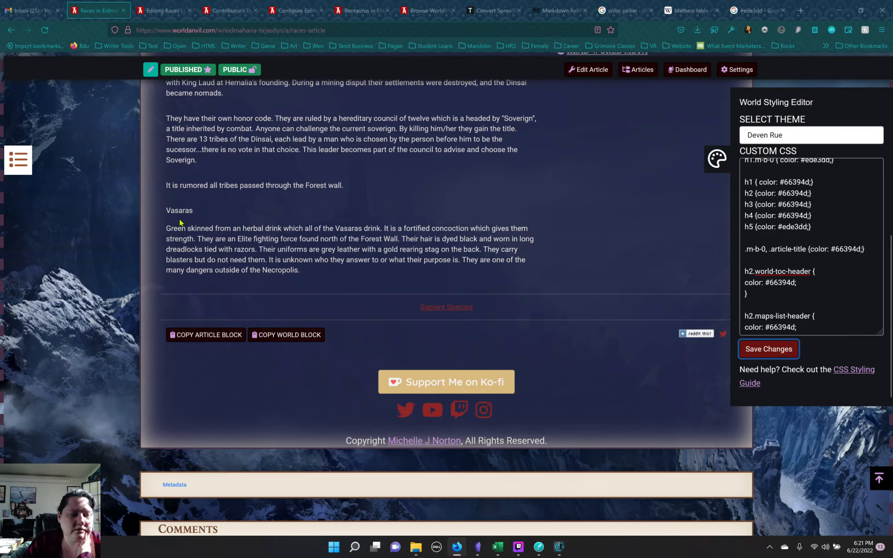
pyautogui.click(158, 11)
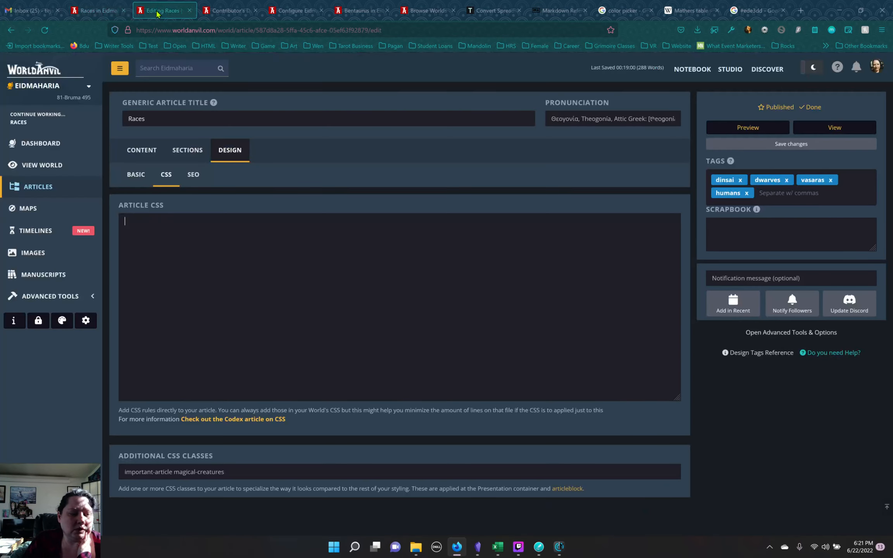
# Step: Replace the tagged Vasaras heading in the Races article's content with the plain text "Vasaras"
pyautogui.click(141, 150)
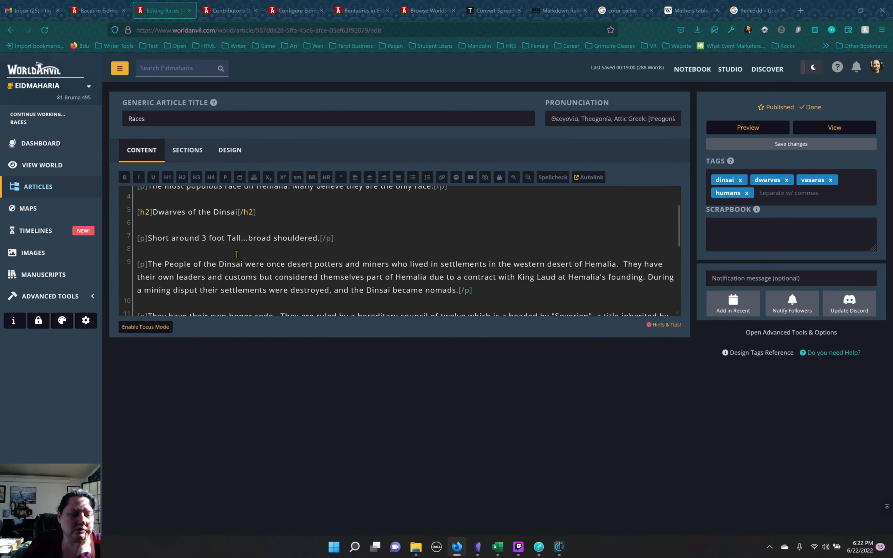
pyautogui.scroll(-3, 247, 261)
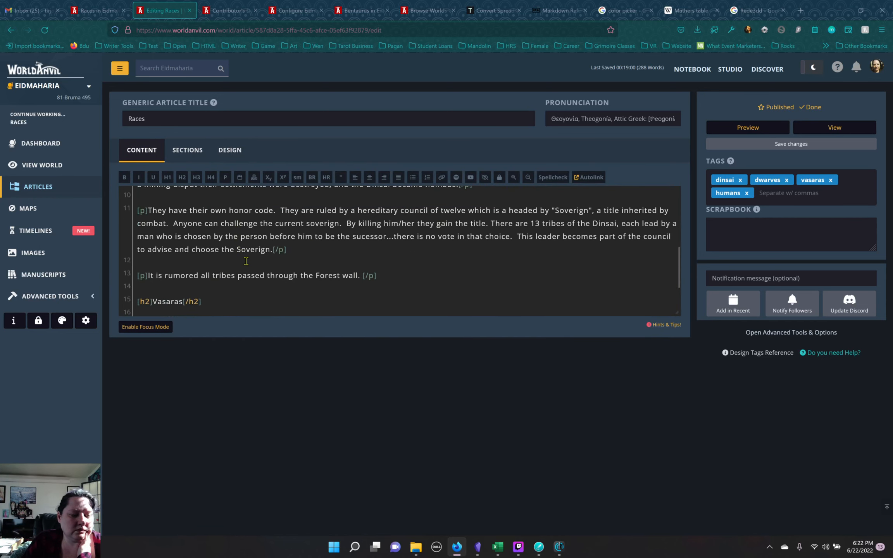
pyautogui.click(200, 302)
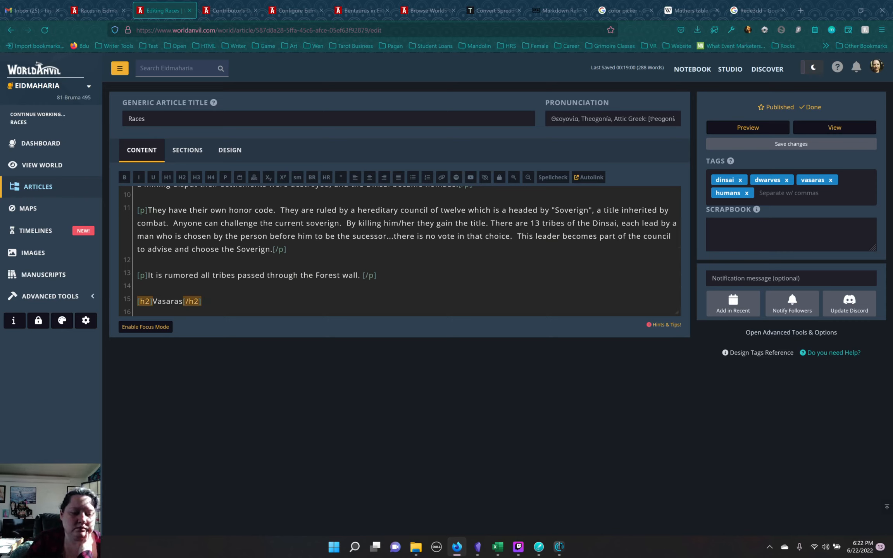
pyautogui.press('BackSpace')
pyautogui.press('BackSpace')
pyautogui.press('BackSpace')
pyautogui.press('BackSpace')
pyautogui.press('BackSpace')
pyautogui.press('BackSpace')
pyautogui.press('BackSpace')
pyautogui.press('BackSpace')
pyautogui.press('BackSpace')
pyautogui.press('BackSpace')
pyautogui.press('BackSpace')
pyautogui.press('BackSpace')
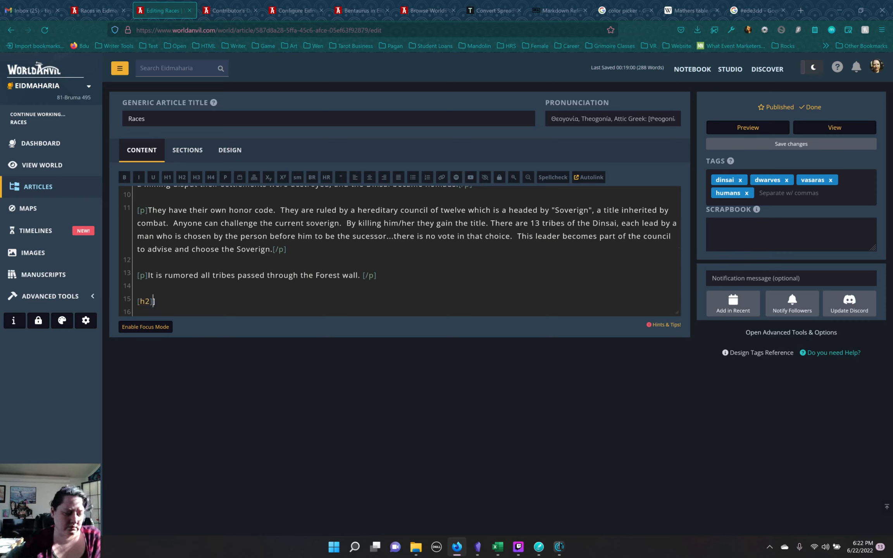
pyautogui.press('BackSpace')
pyautogui.press('BackSpace')
pyautogui.press('BackSpace')
pyautogui.press('BackSpace')
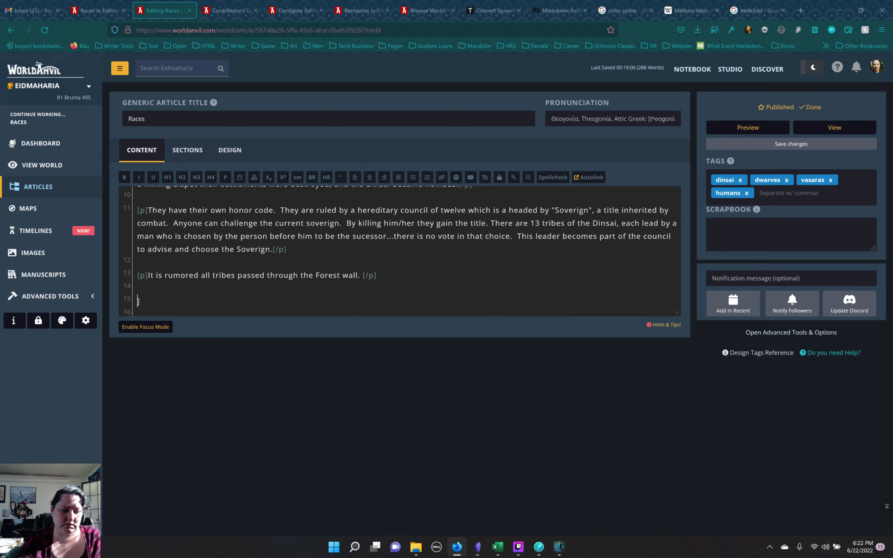
pyautogui.write('Vasaras')
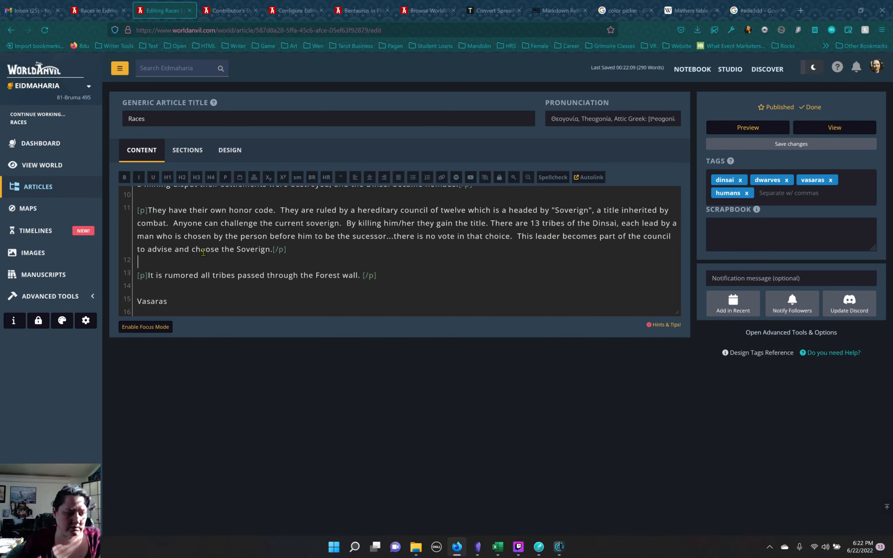
# Step: Remove the blank lines between the paragraphs of the Dwarves of the Dinsai section
pyautogui.scroll(3, 203, 252)
pyautogui.scroll(-2, 176, 288)
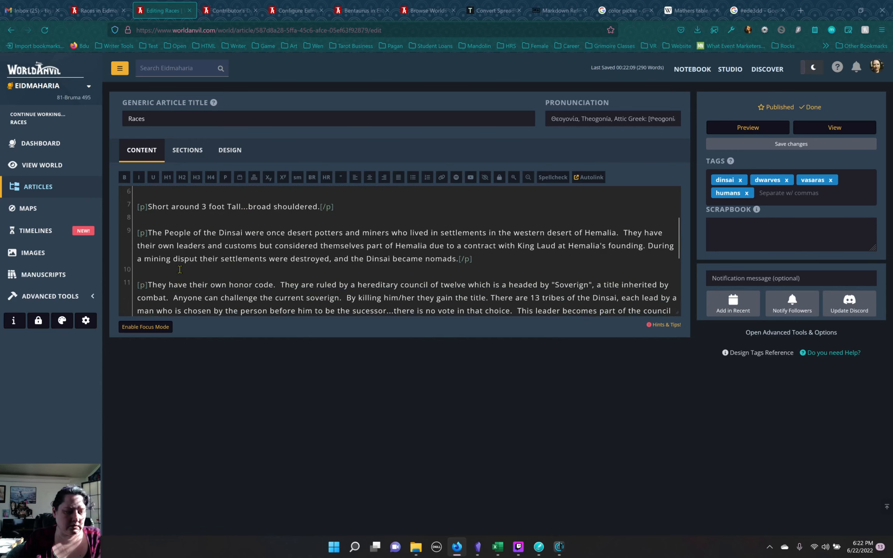
pyautogui.scroll(-1, 175, 253)
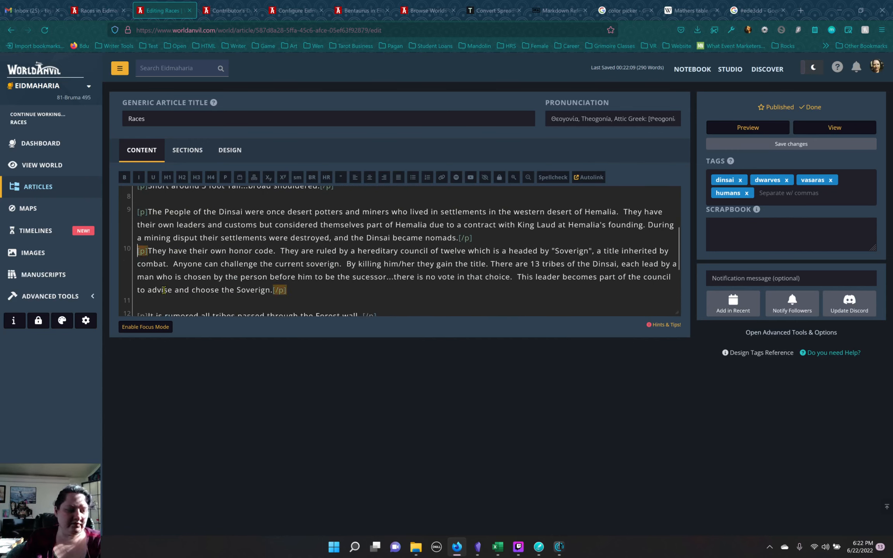
pyautogui.scroll(5, 169, 273)
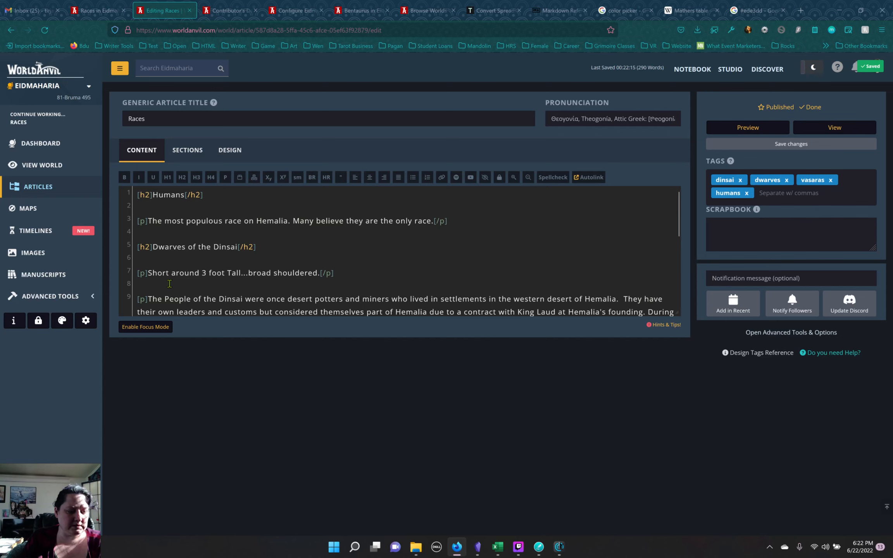
pyautogui.click(170, 283)
pyautogui.press('Delete')
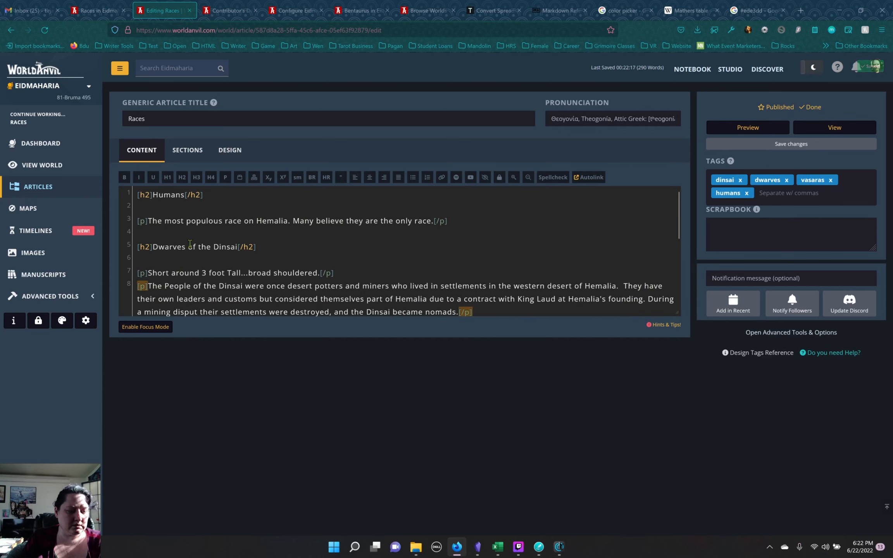
# Step: Format the plain Vasaras line as an h2 heading and save the Races article
pyautogui.scroll(-5, 182, 256)
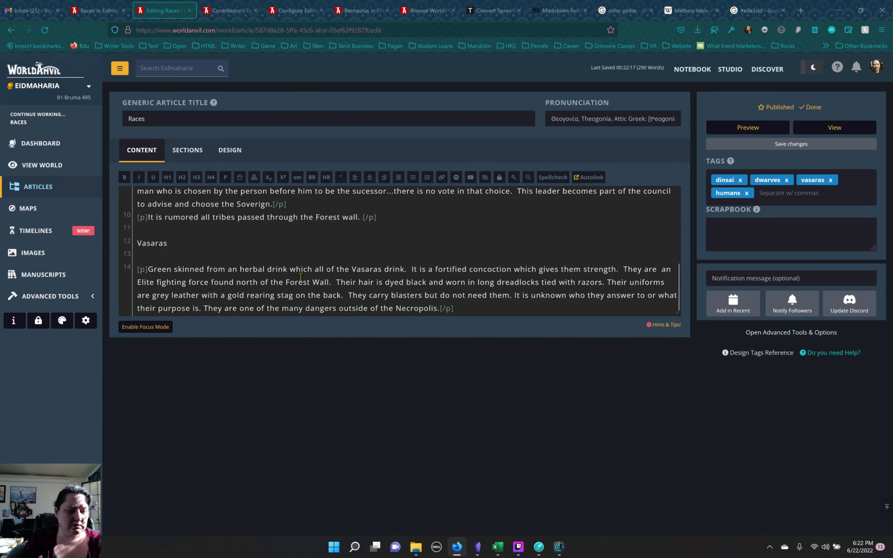
pyautogui.moveTo(173, 245); pyautogui.dragTo(133, 249)
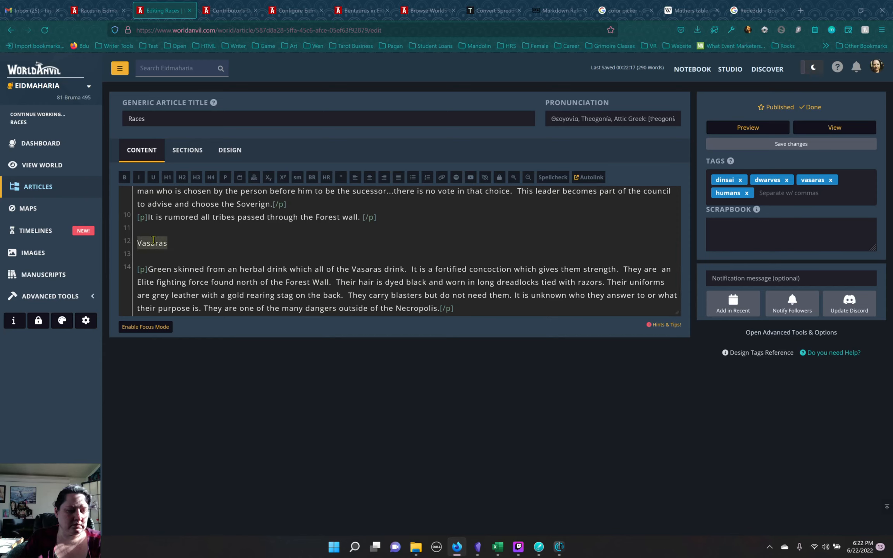
pyautogui.click(181, 179)
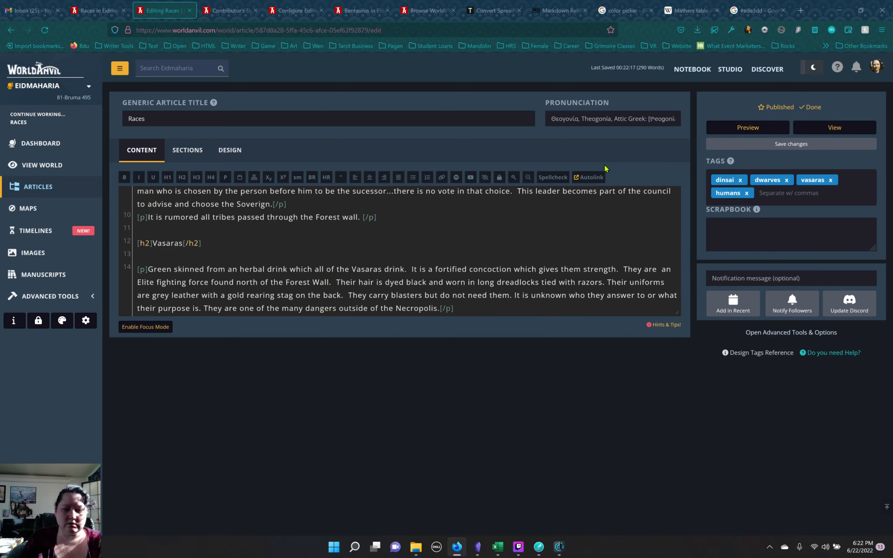
pyautogui.click(789, 145)
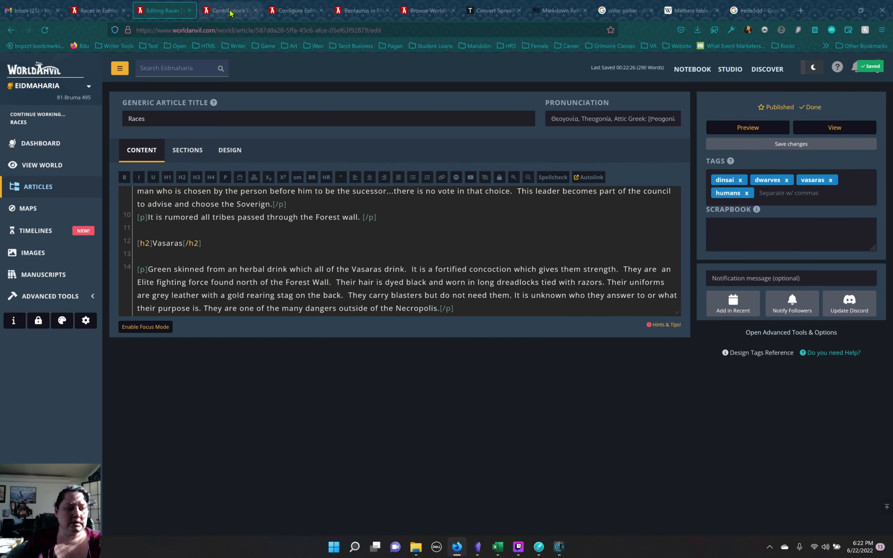
# Step: From the published Races page, search the Firefox settings for "cache", clear the cached web content and close the settings
pyautogui.click(98, 12)
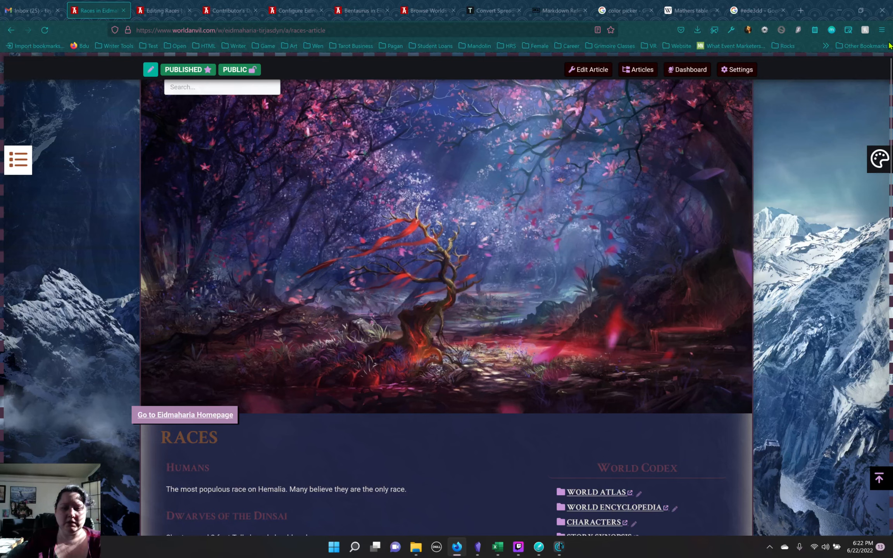
pyautogui.click(882, 30)
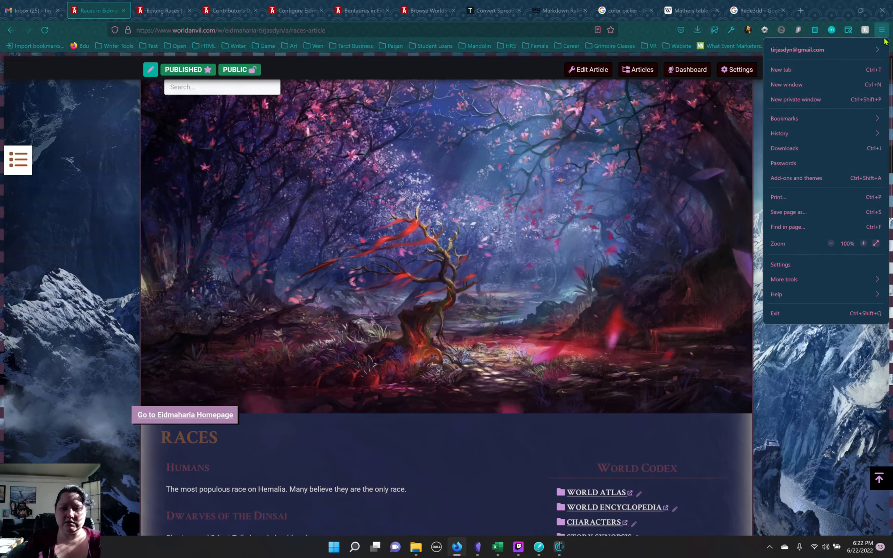
pyautogui.click(796, 266)
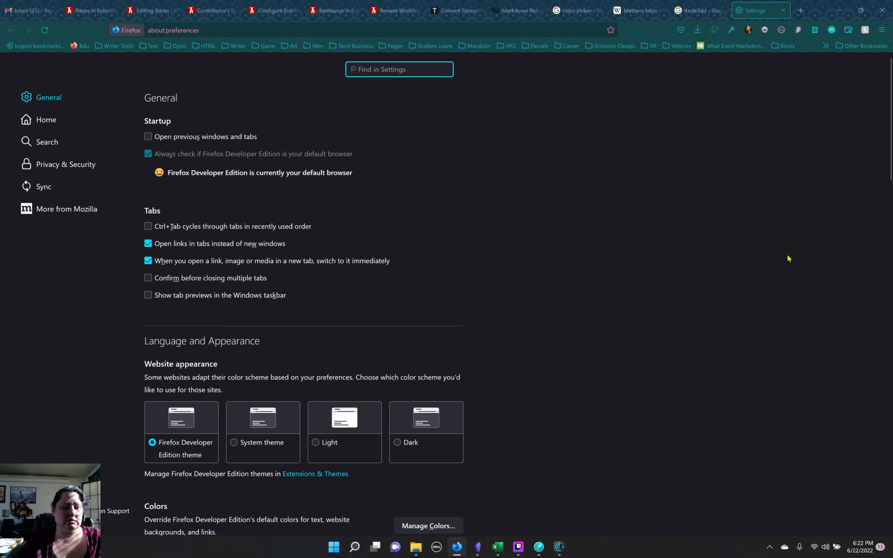
pyautogui.write('cache')
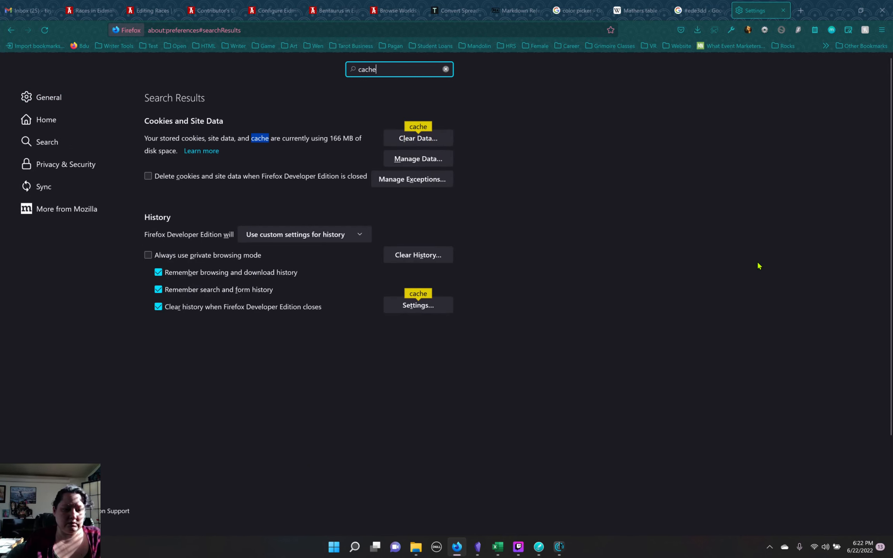
pyautogui.click(418, 139)
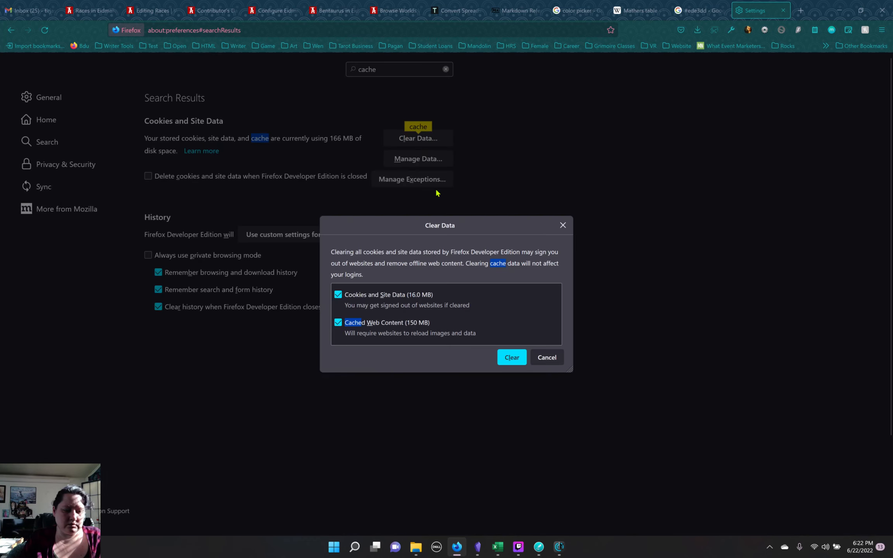
pyautogui.click(512, 358)
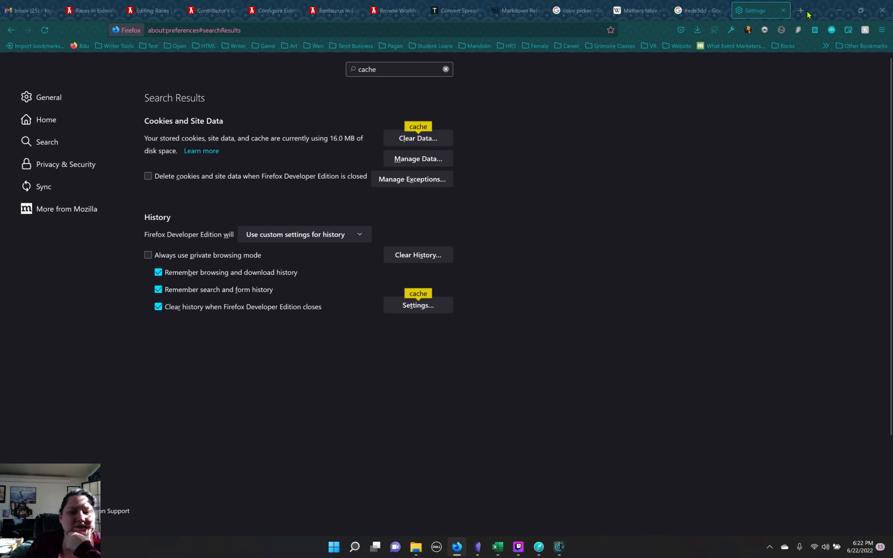
pyautogui.click(783, 11)
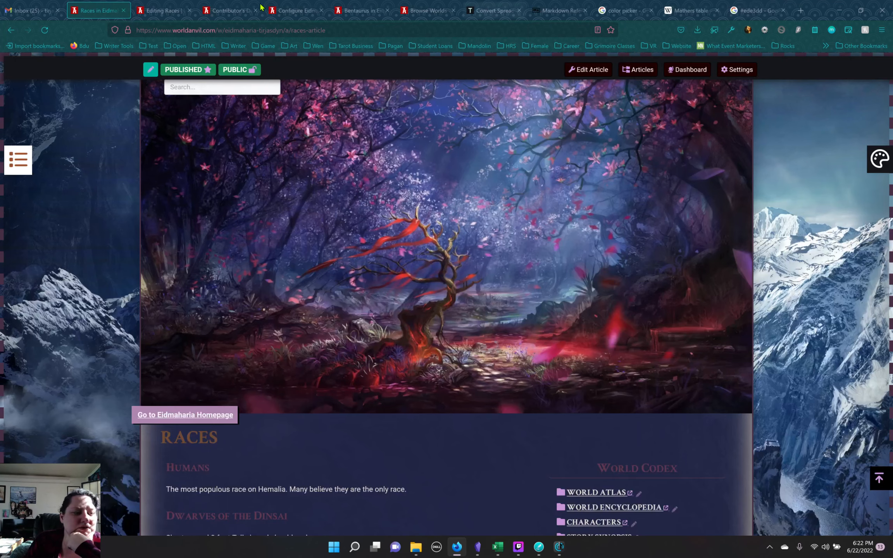
# Step: Reload the published Races page and compare the Vasaras heading with the other race headings
pyautogui.click(42, 29)
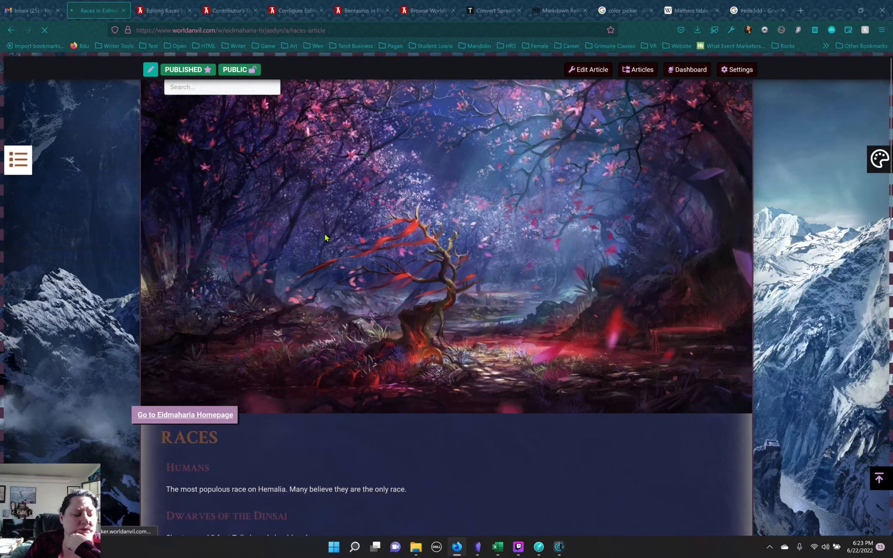
pyautogui.scroll(-10, 325, 237)
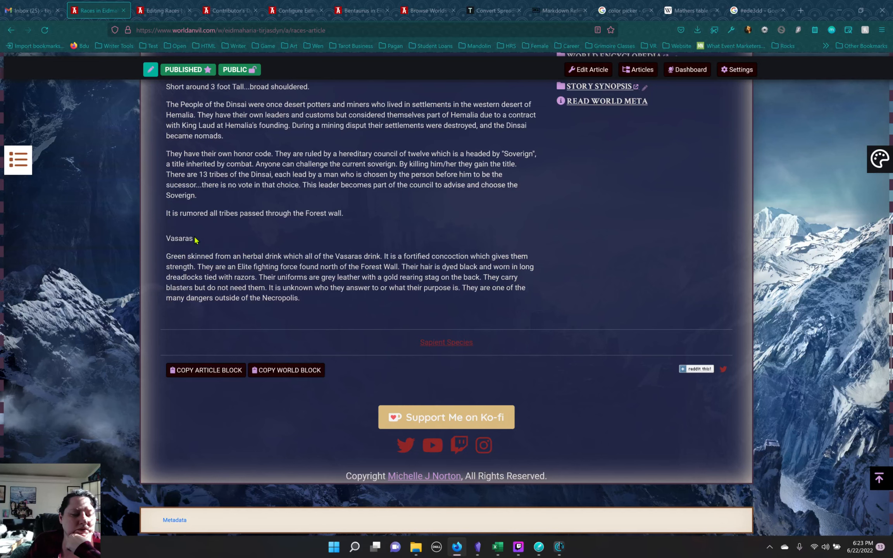
pyautogui.scroll(5, 210, 211)
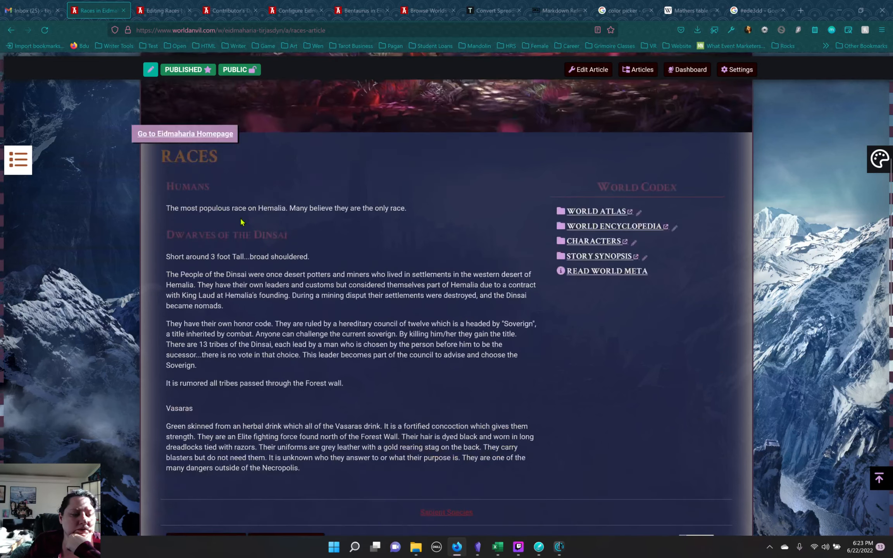
# Step: Inspect the Dwarves of the Dinsai heading in the developer tools and compare its markup with the Vasaras line
pyautogui.rightClick(210, 263)
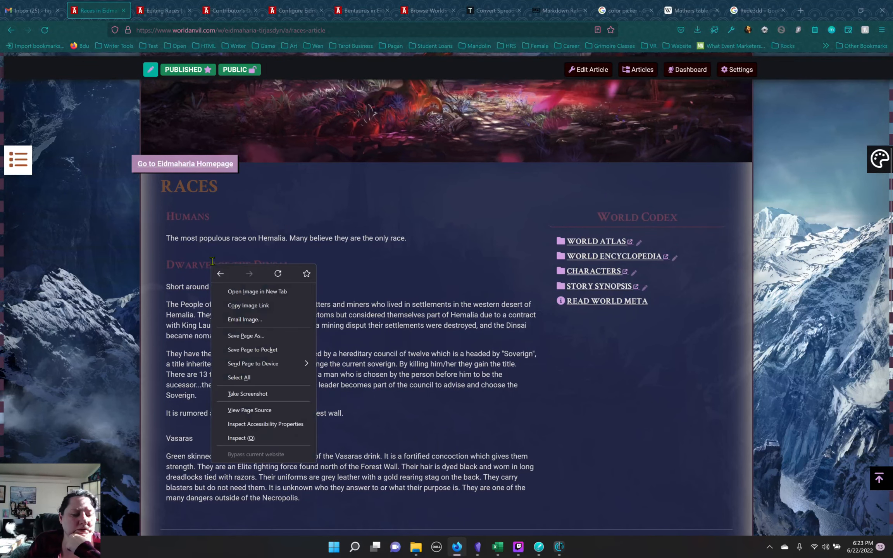
pyautogui.click(247, 438)
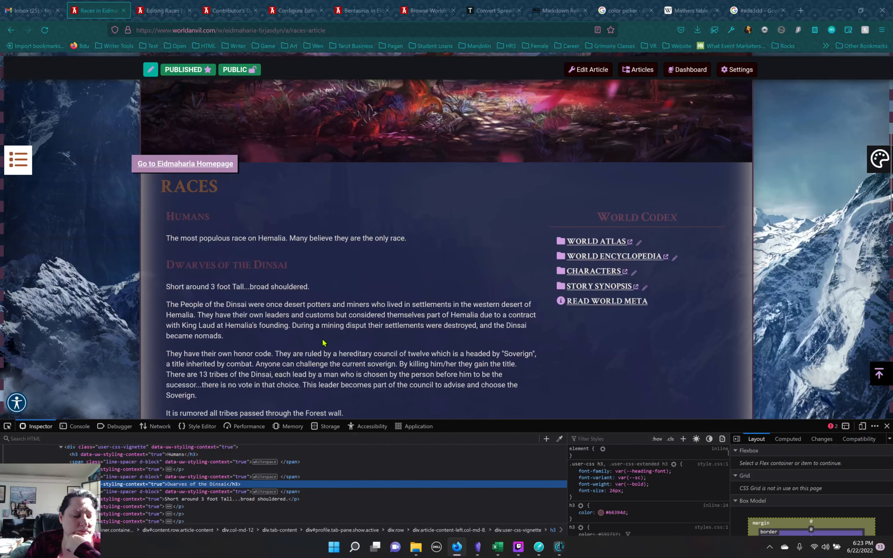
pyautogui.scroll(-1, 209, 385)
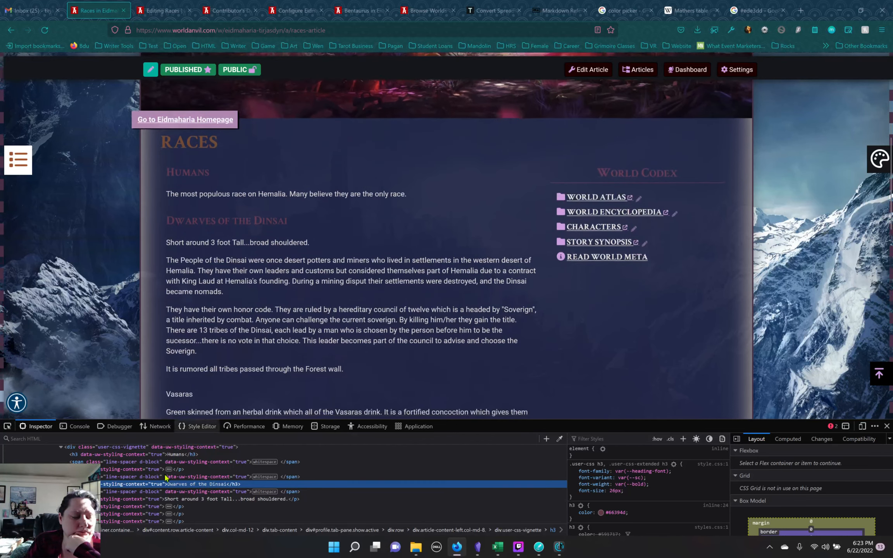
pyautogui.scroll(-2, 173, 482)
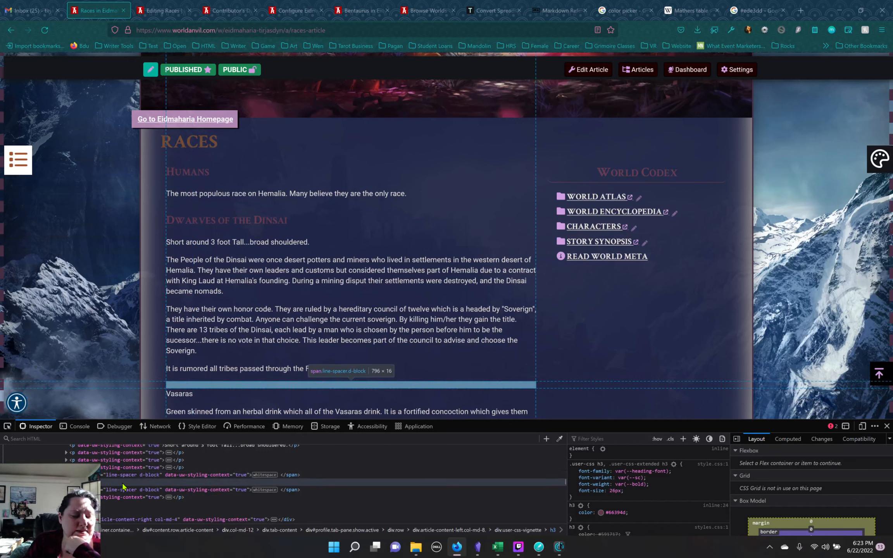
# Step: In the Races editor, delete the blank lines above Vasaras, around Dwarves of the Dinsai and below Humans, and save the article
pyautogui.click(163, 10)
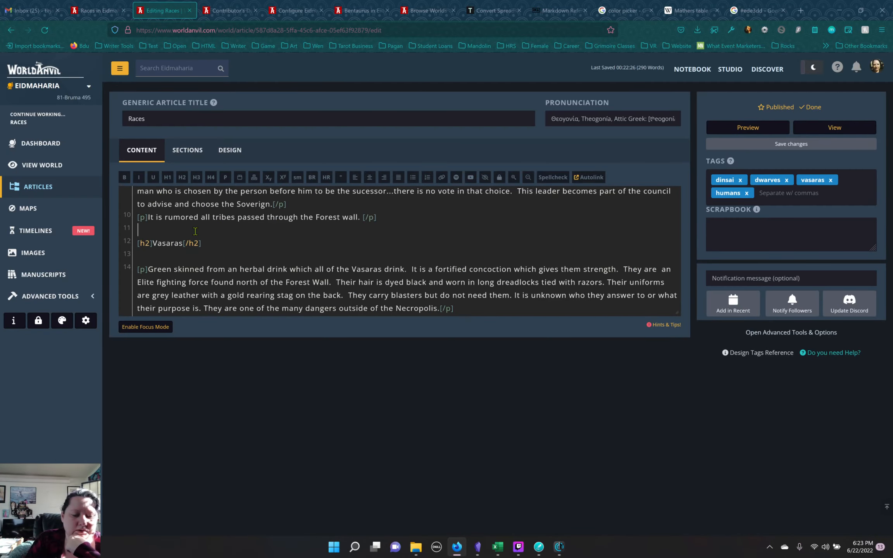
pyautogui.press('BackSpace')
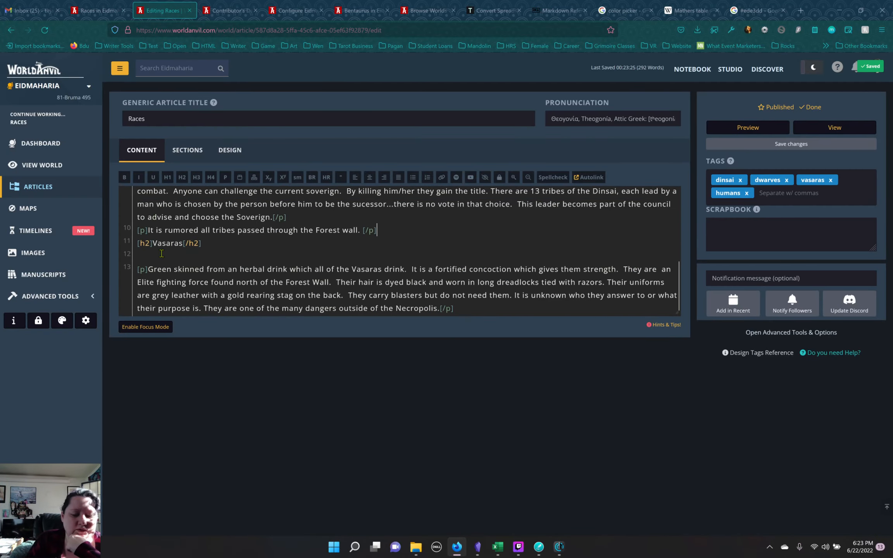
pyautogui.scroll(5, 174, 250)
pyautogui.click(187, 259)
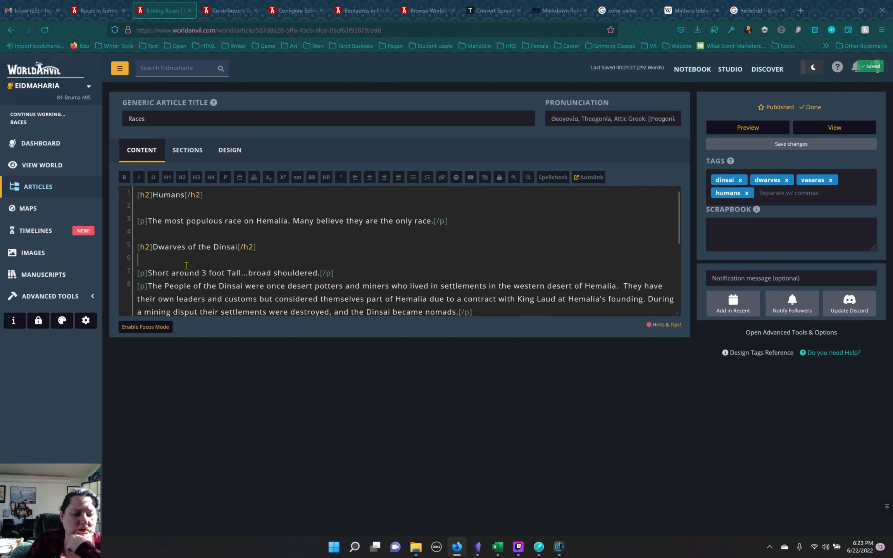
pyautogui.press('BackSpace')
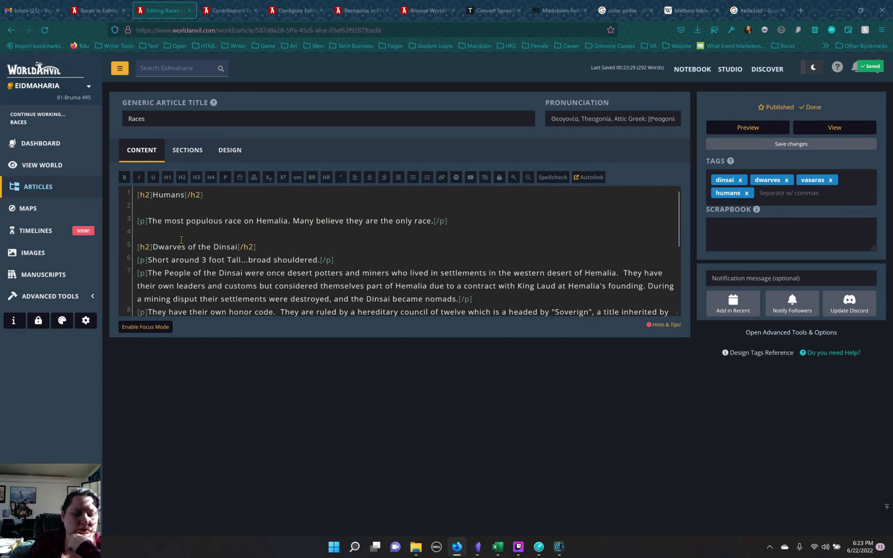
pyautogui.click(184, 232)
pyautogui.press('BackSpace')
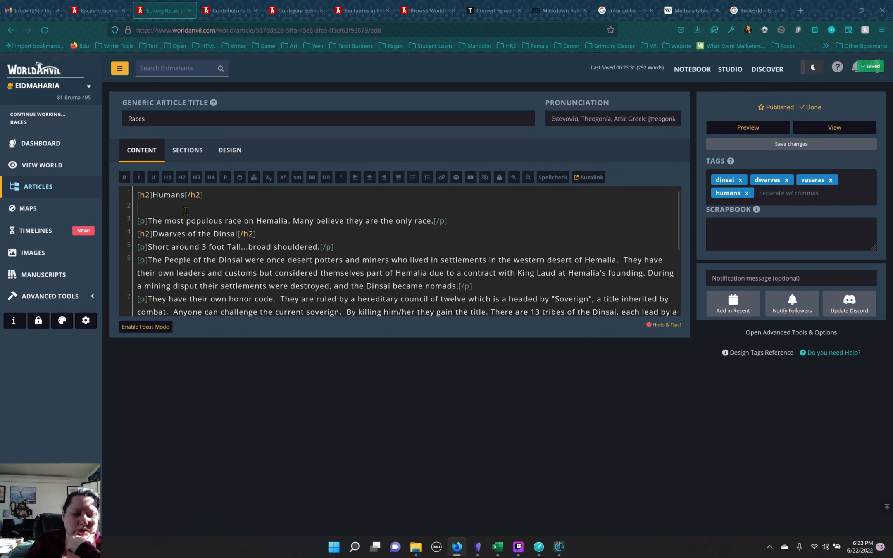
pyautogui.click(186, 211)
pyautogui.press('BackSpace')
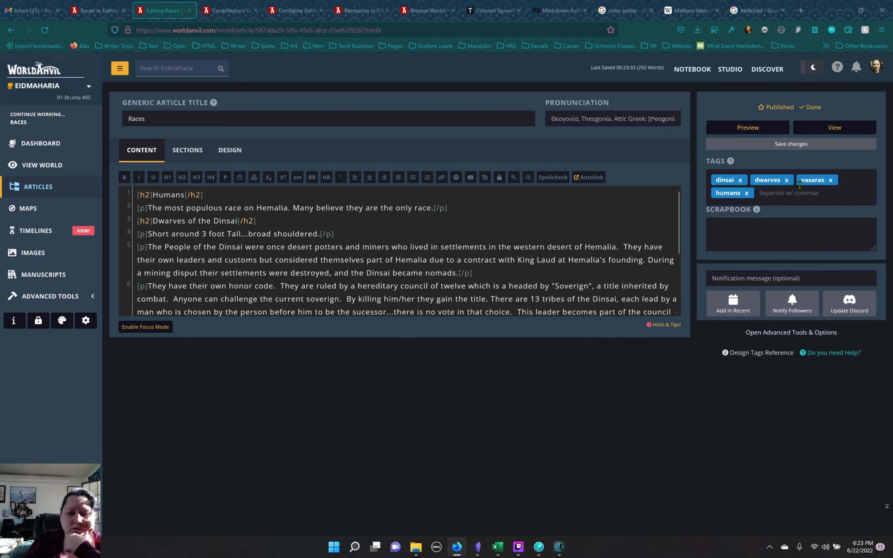
pyautogui.click(787, 146)
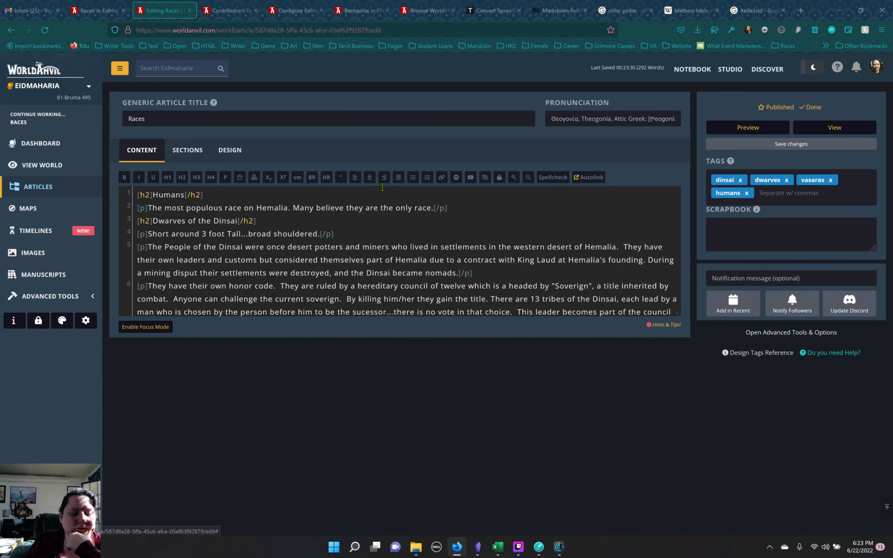
# Step: Check the Races article's basic and CSS design settings for custom styling, and return to its content
pyautogui.click(229, 150)
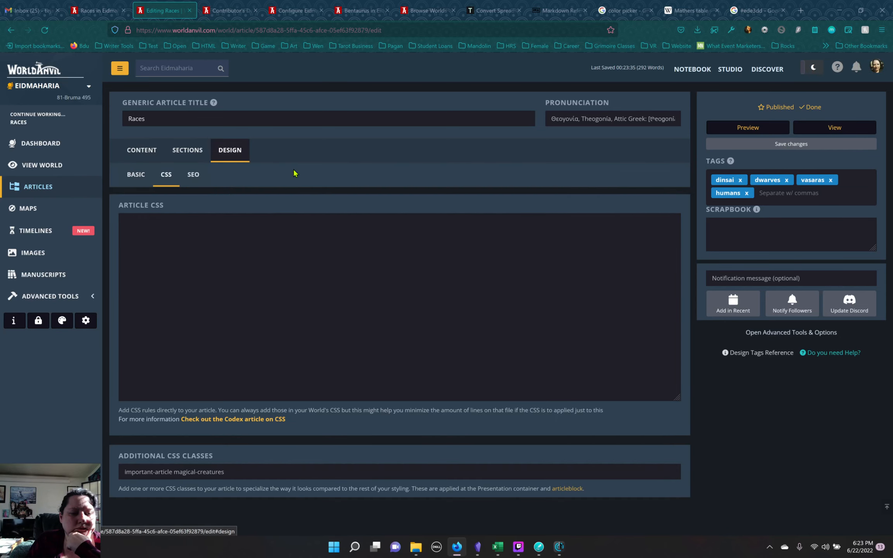
pyautogui.click(142, 176)
pyautogui.scroll(-1, 220, 261)
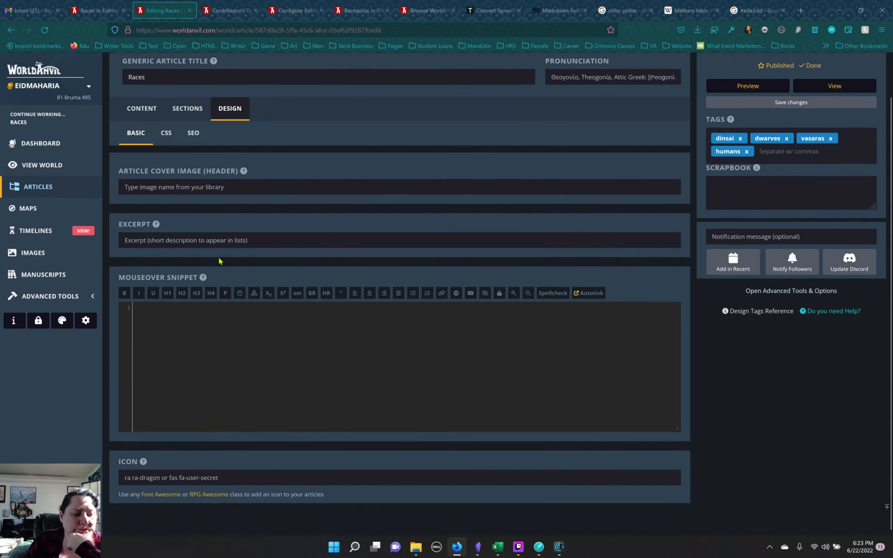
pyautogui.scroll(1, 220, 261)
pyautogui.click(166, 179)
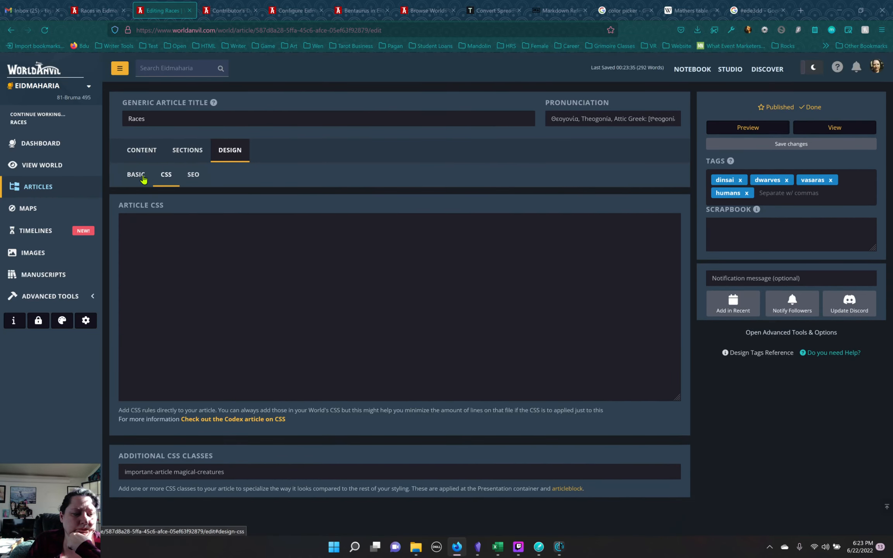
pyautogui.click(143, 152)
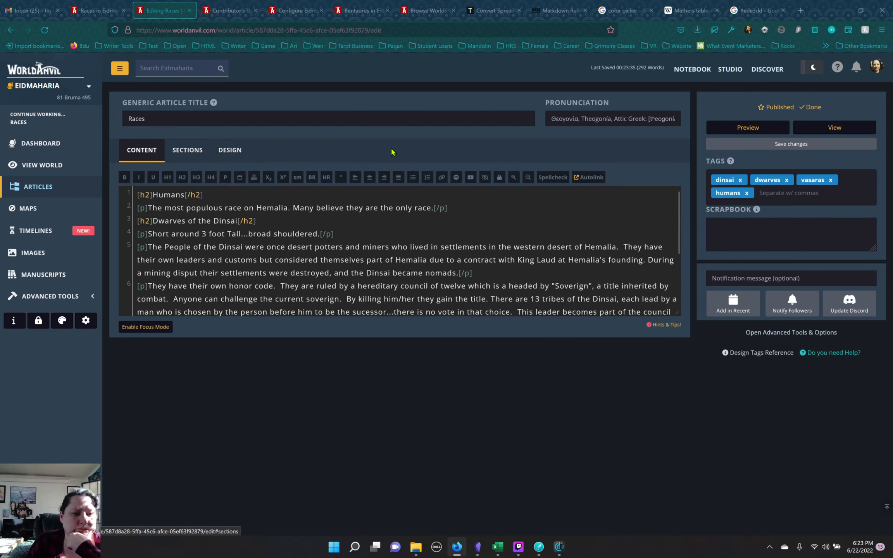
# Step: Reload the published Races page, compare the Vasaras heading with the other race headings, and close the developer tools
pyautogui.click(229, 10)
pyautogui.click(105, 13)
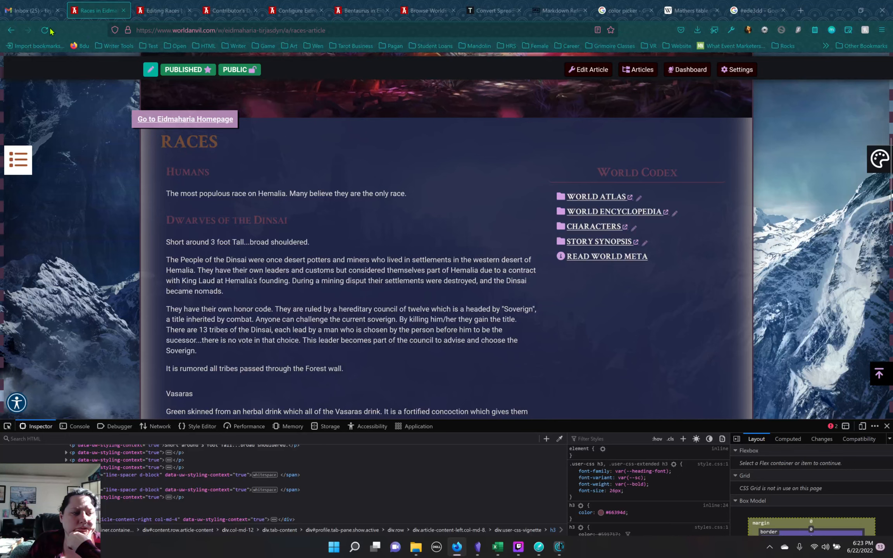
pyautogui.press('F5')
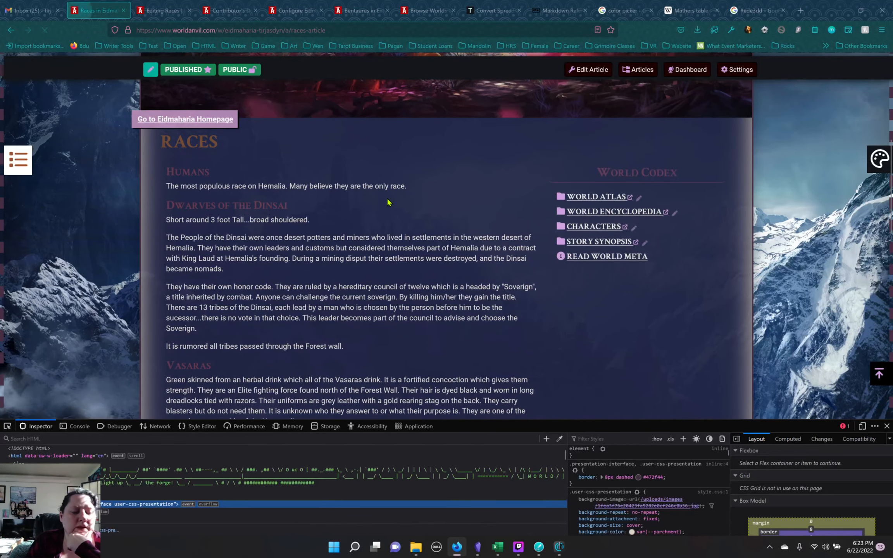
pyautogui.scroll(-4, 390, 202)
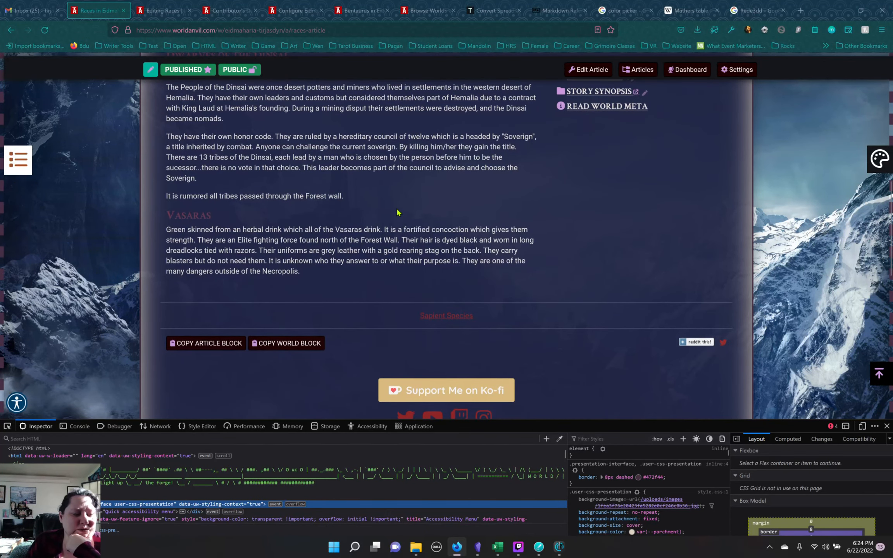
pyautogui.scroll(4, 422, 223)
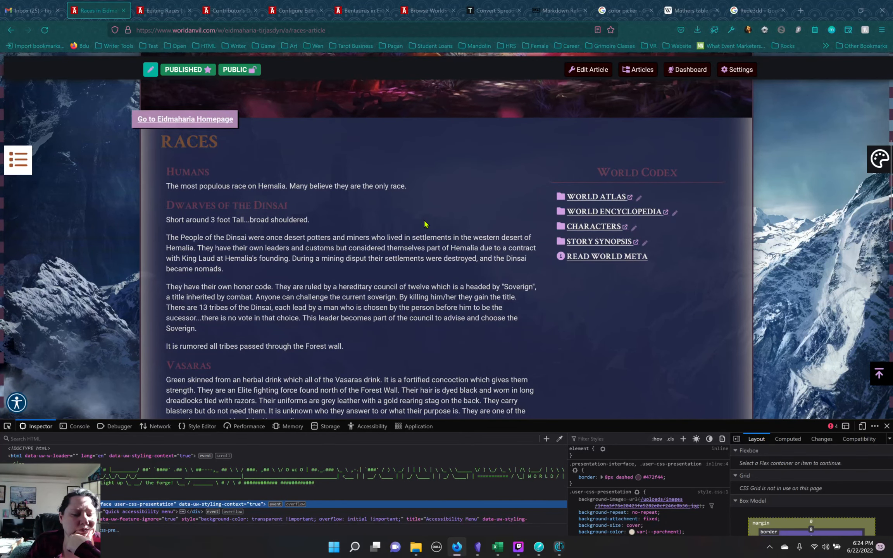
pyautogui.scroll(-4, 424, 224)
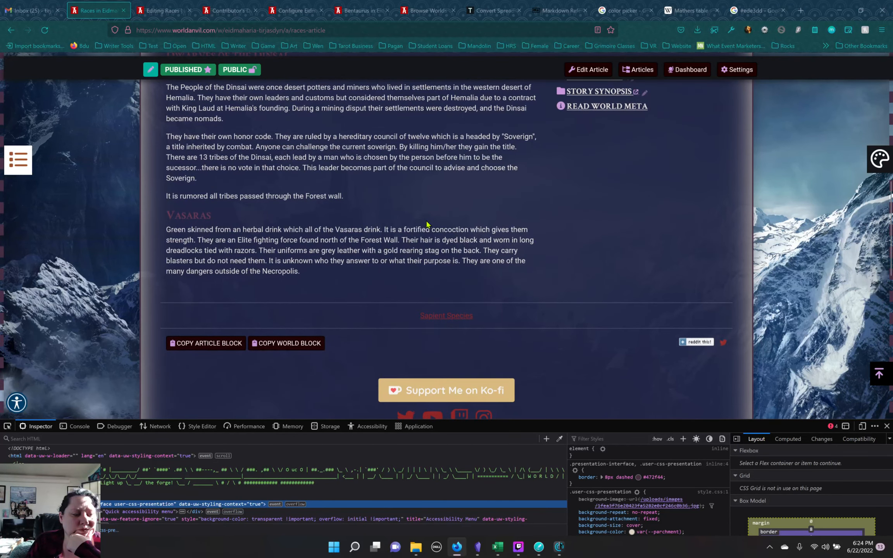
pyautogui.scroll(7, 427, 224)
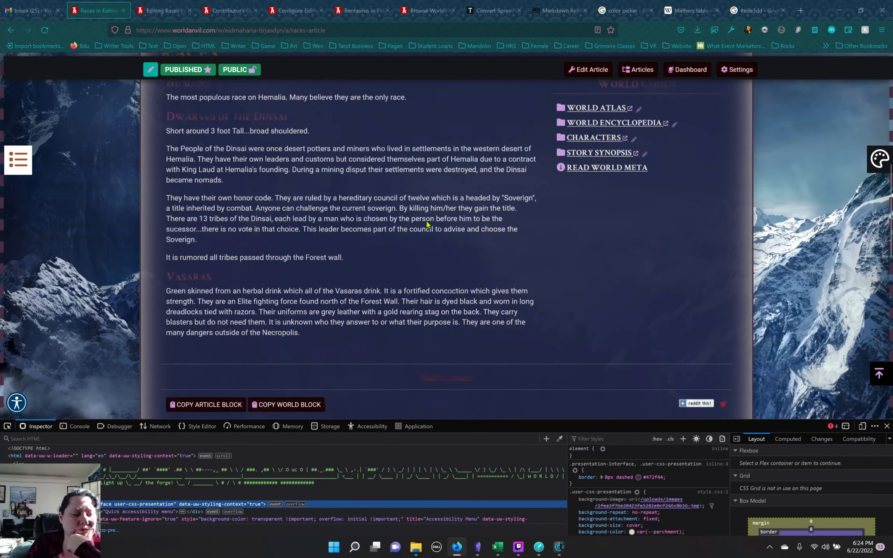
pyautogui.scroll(-6, 427, 224)
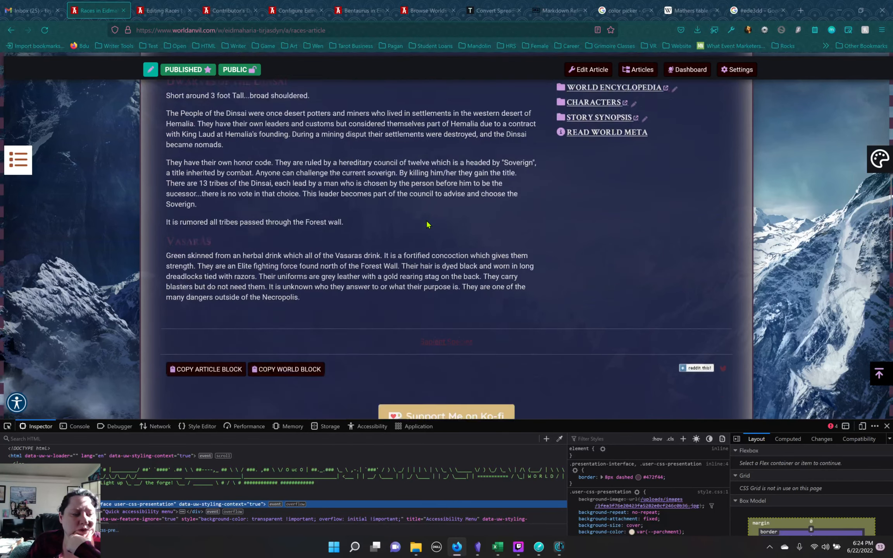
pyautogui.scroll(11, 431, 222)
pyautogui.scroll(-9, 433, 219)
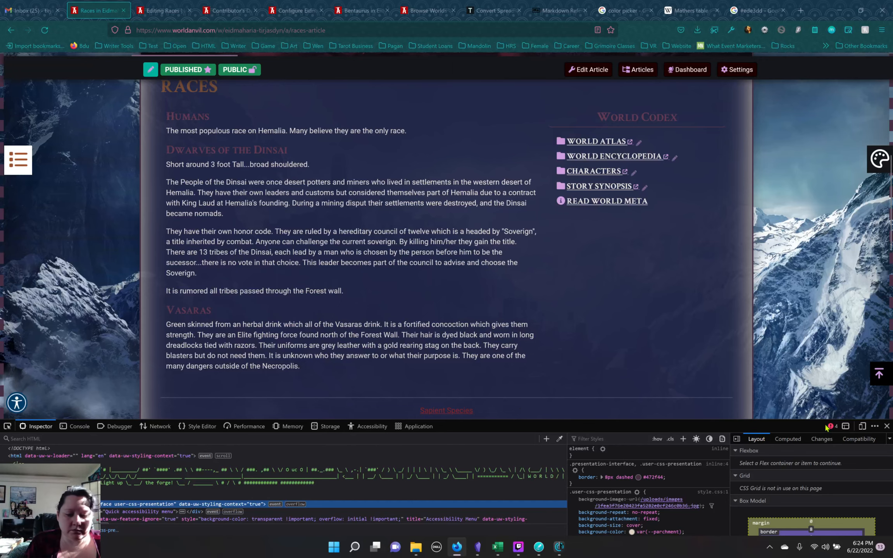
pyautogui.click(887, 426)
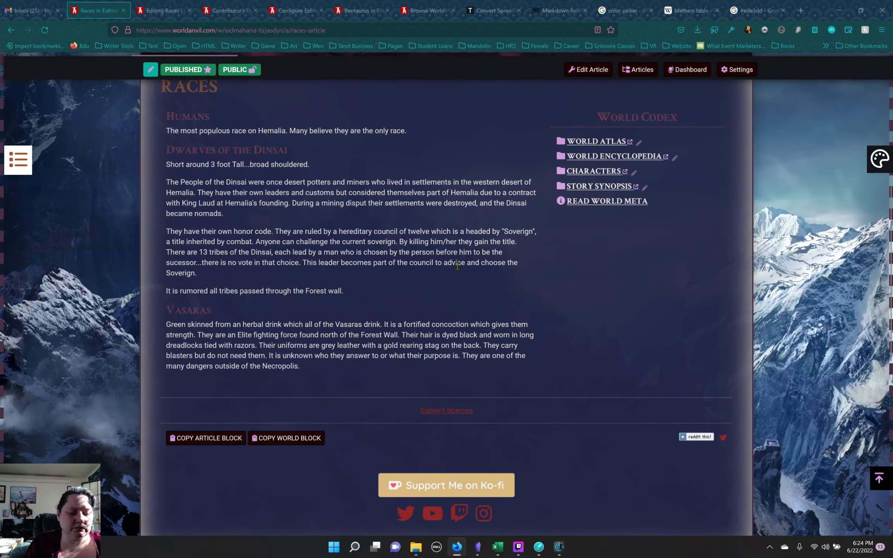
pyautogui.scroll(10, 461, 266)
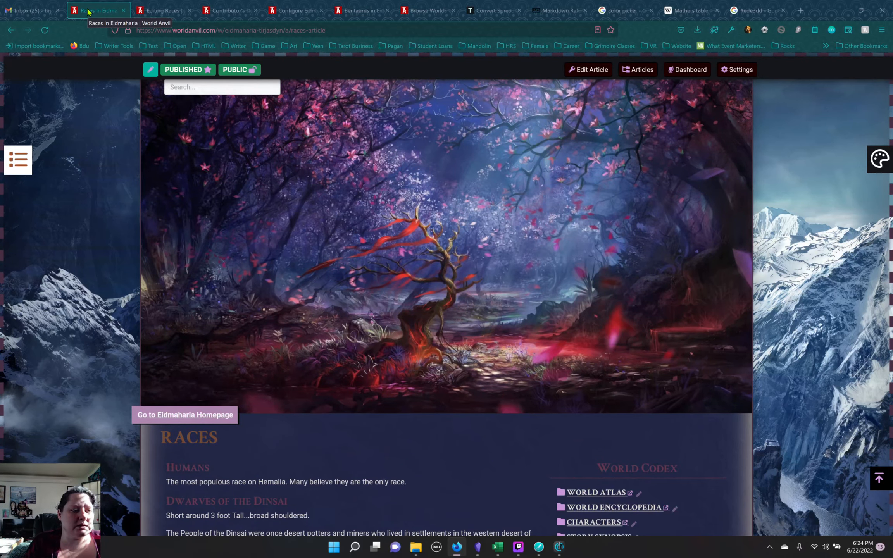
# Step: Open the World Anvil article manager, switch to Obsidian, and delete the blank lines below the Vasaras, Dwarves of the Dinsai and Humans headings
pyautogui.click(157, 10)
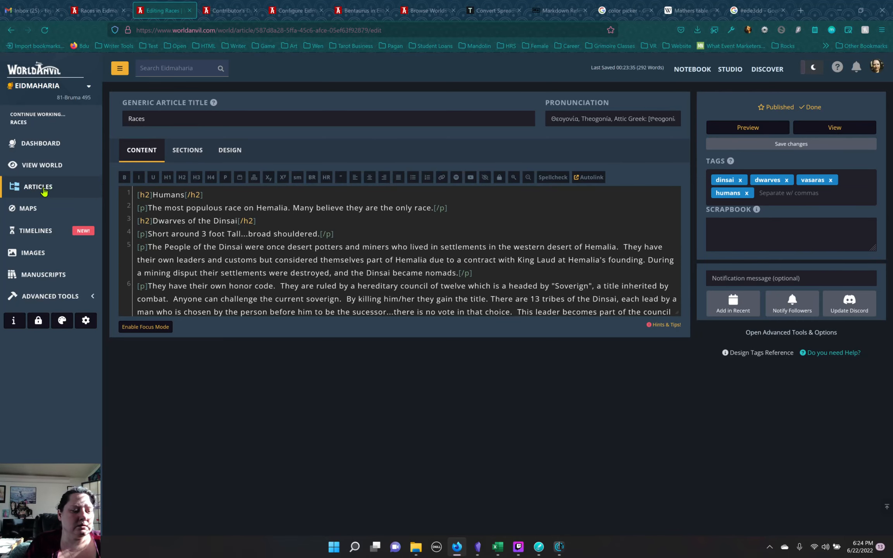
pyautogui.click(74, 189)
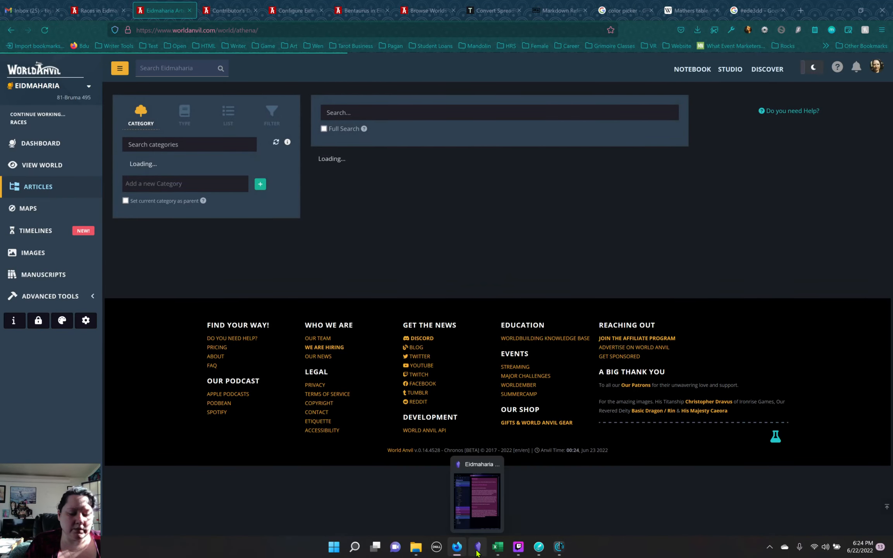
pyautogui.click(478, 547)
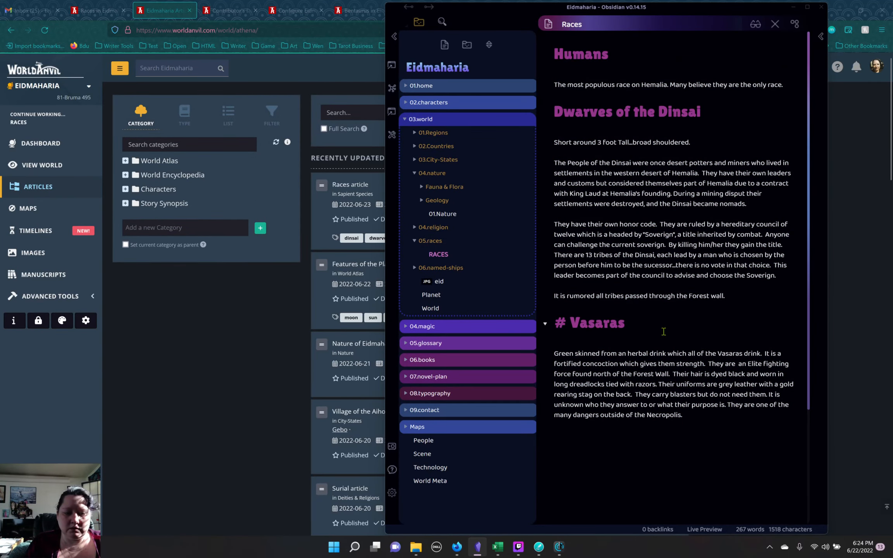
pyautogui.click(614, 342)
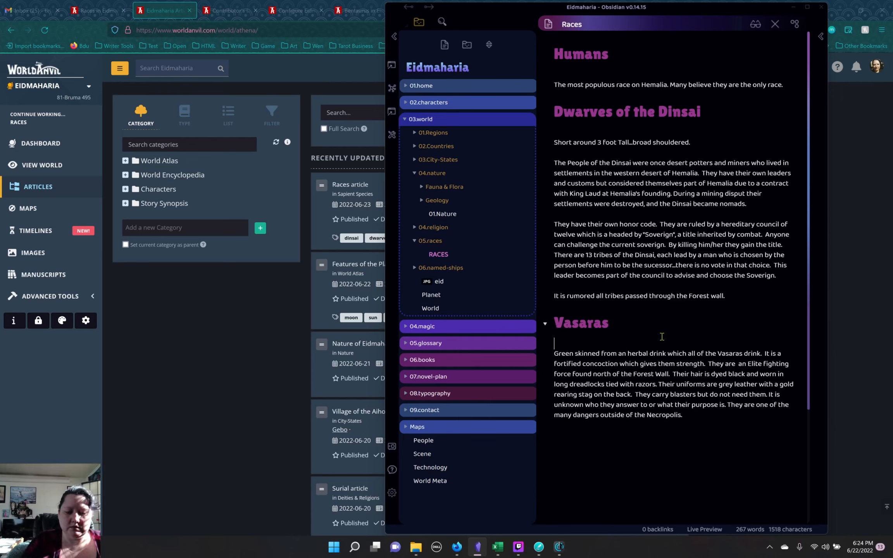
pyautogui.press('Delete')
pyautogui.click(593, 215)
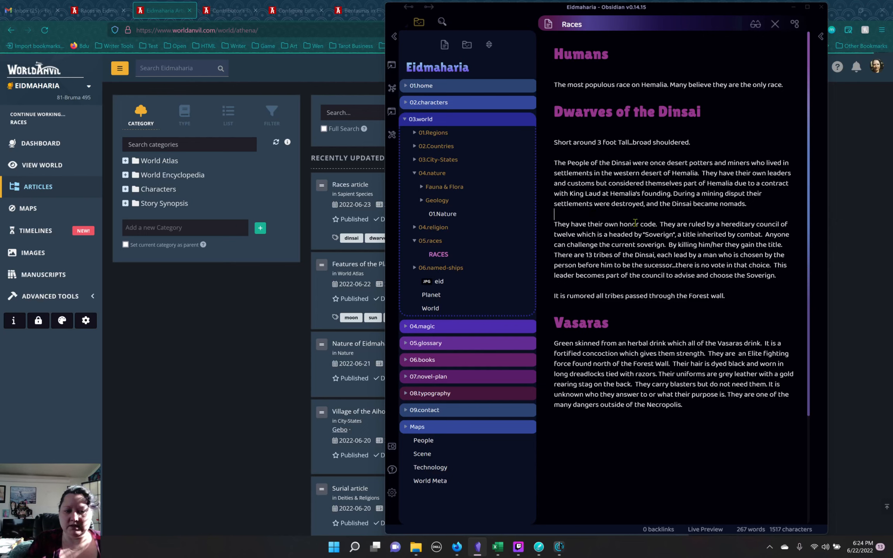
pyautogui.click(595, 128)
pyautogui.press('Delete')
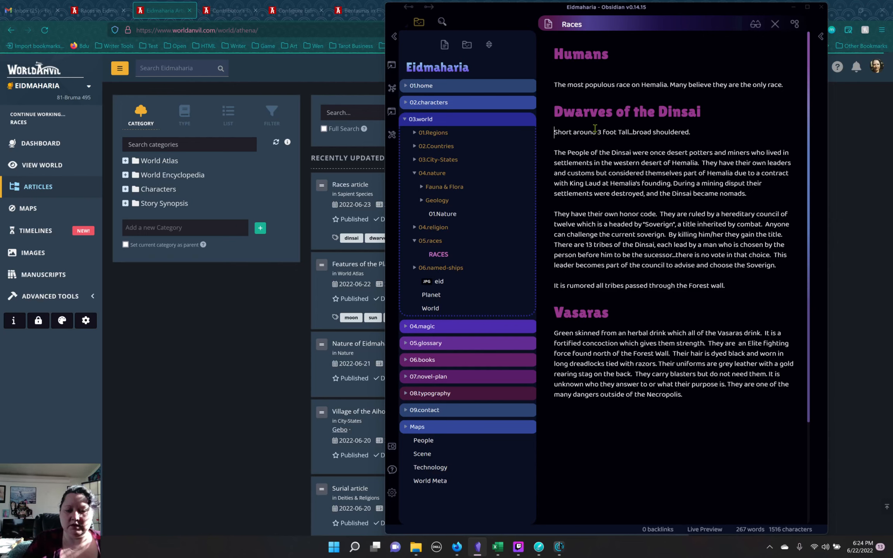
pyautogui.press('Delete')
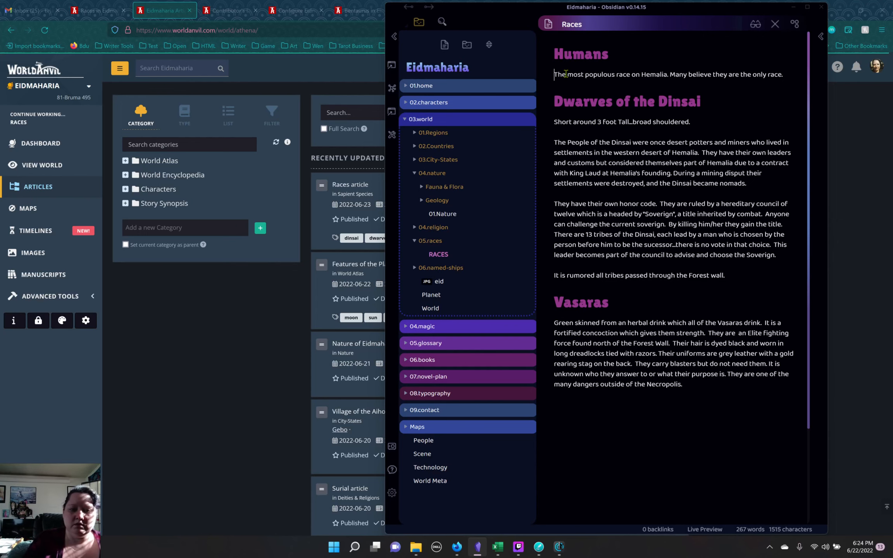
pyautogui.click(585, 87)
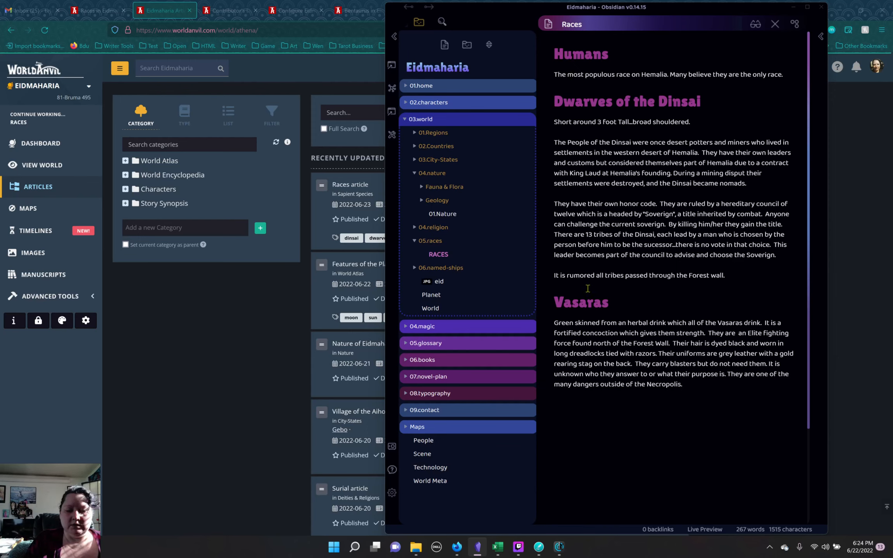
pyautogui.click(657, 292)
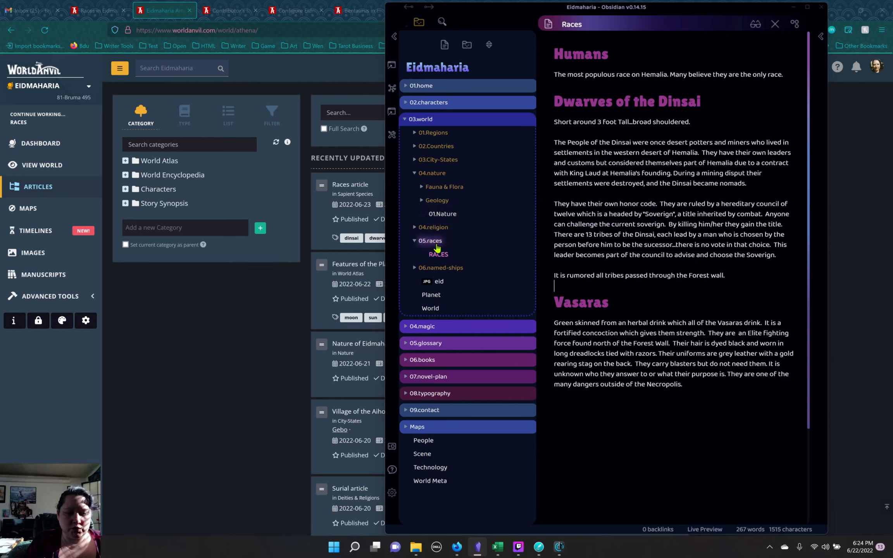
# Step: Move the 05.races folder into 04.nature, rename it Races, and collapse the 04.nature folder
pyautogui.moveTo(434, 240); pyautogui.dragTo(480, 205)
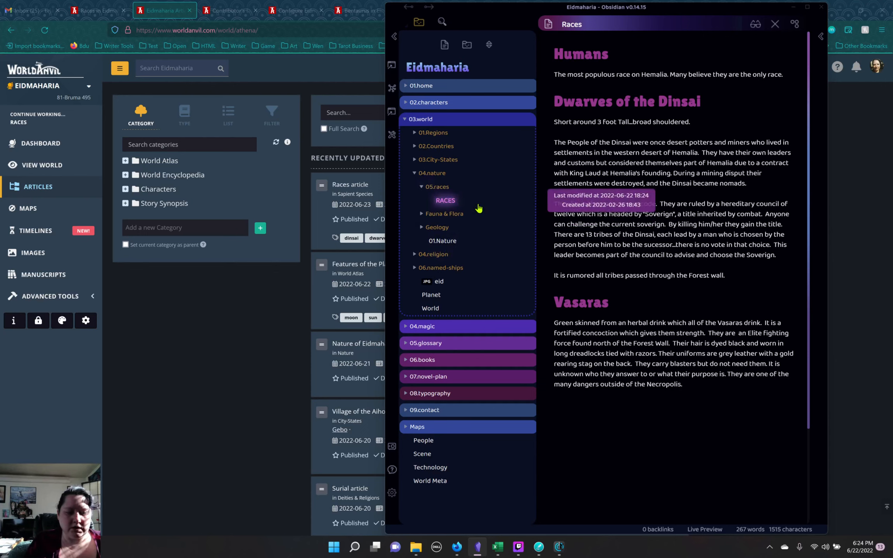
pyautogui.click(437, 186)
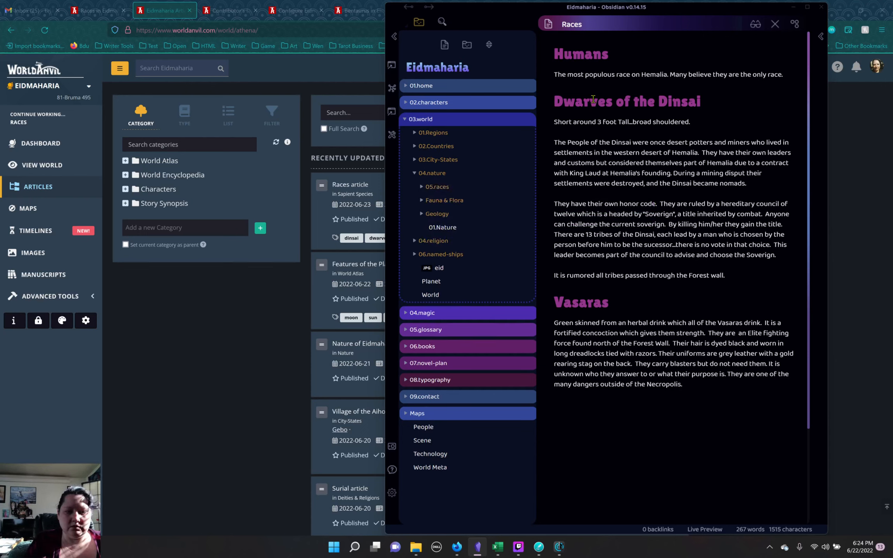
pyautogui.rightClick(448, 190)
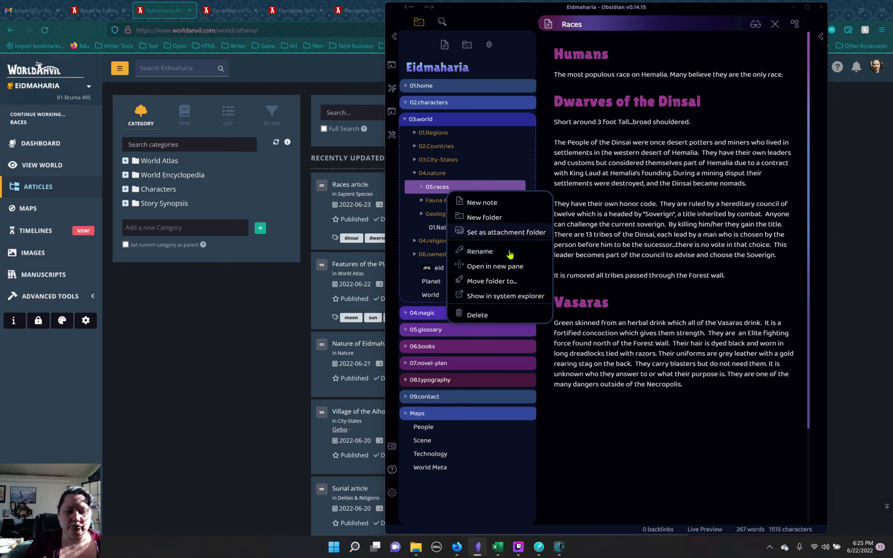
pyautogui.click(492, 257)
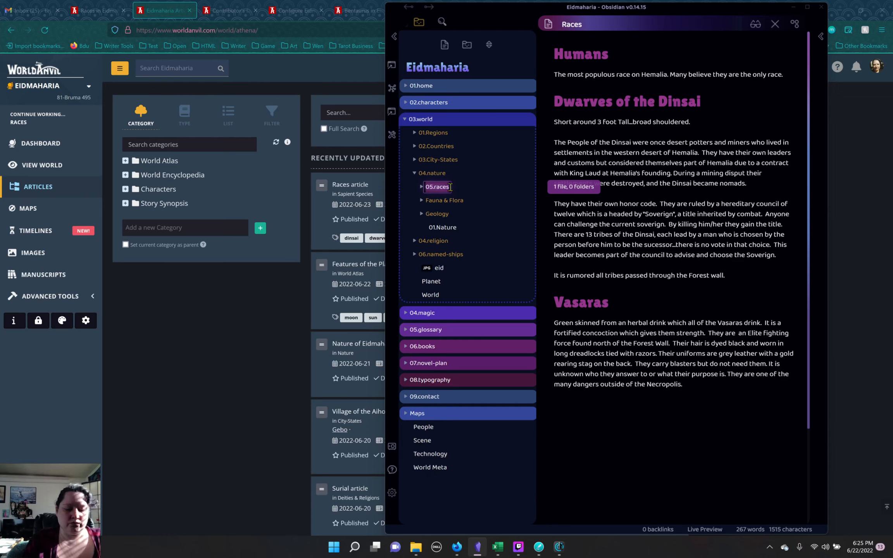
pyautogui.write('Ra')
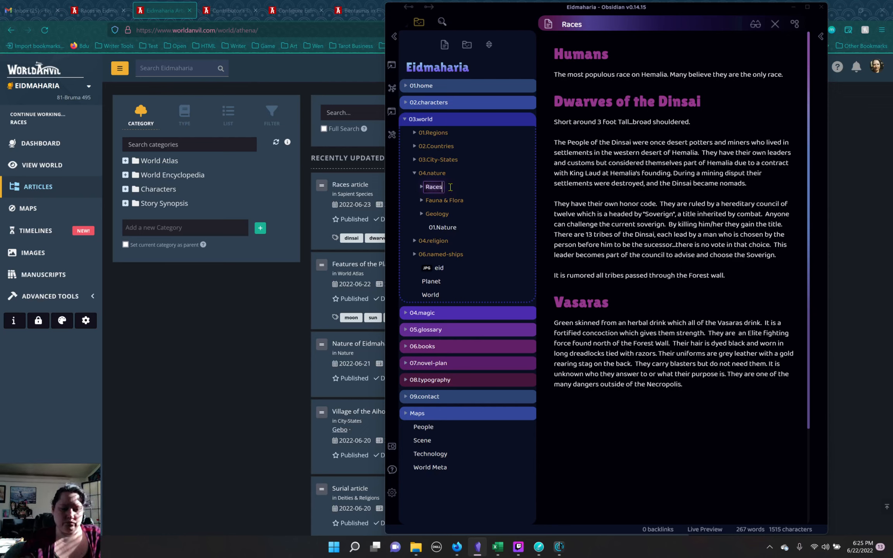
pyautogui.press('Return')
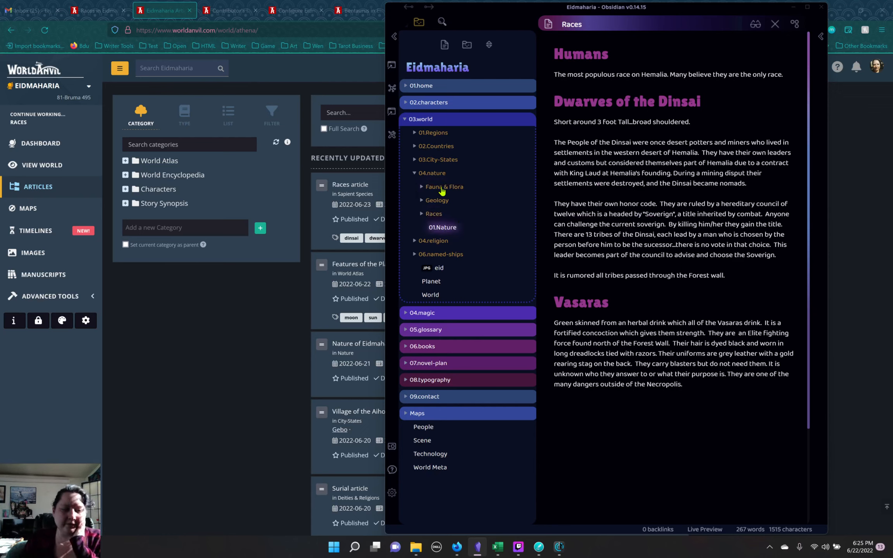
pyautogui.click(415, 174)
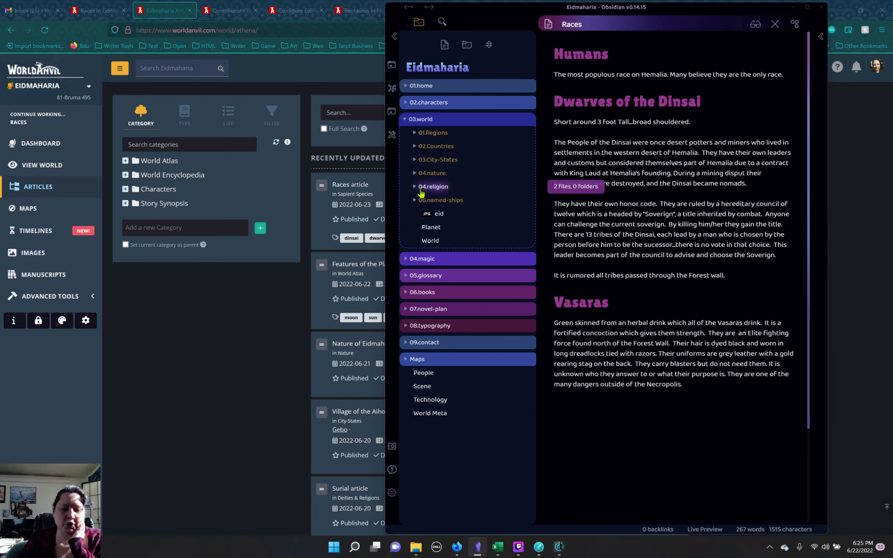
# Step: Open the Religion note in the 04.religion folder and delete the blank line above its opening paragraph
pyautogui.click(423, 187)
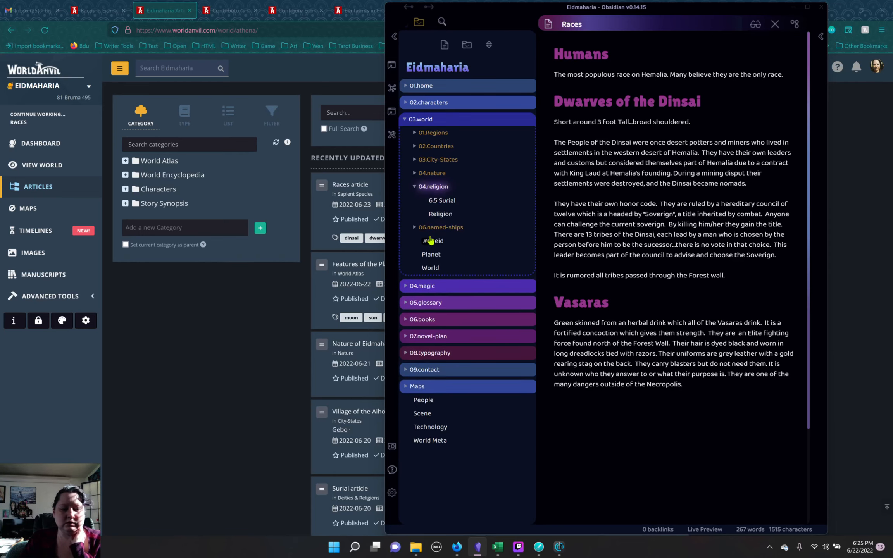
pyautogui.click(442, 213)
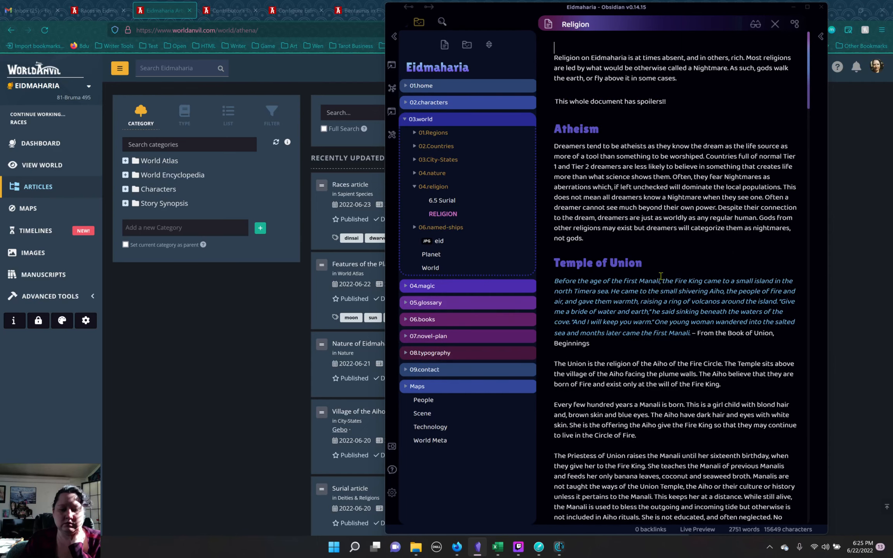
pyautogui.scroll(-5, 663, 275)
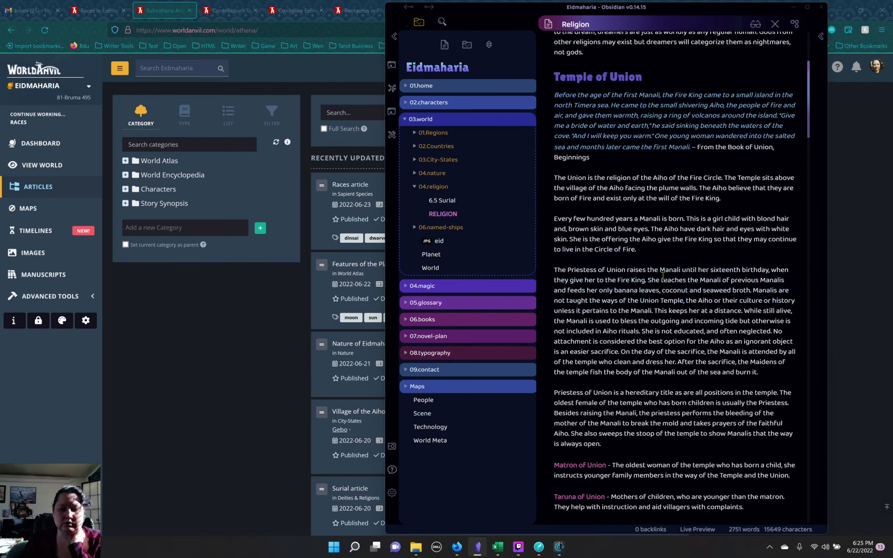
pyautogui.scroll(5, 662, 275)
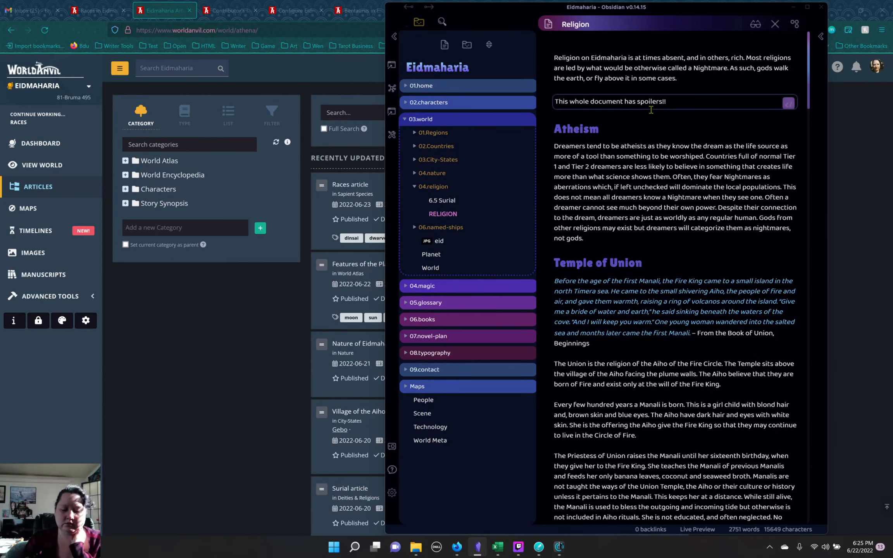
pyautogui.press('Delete')
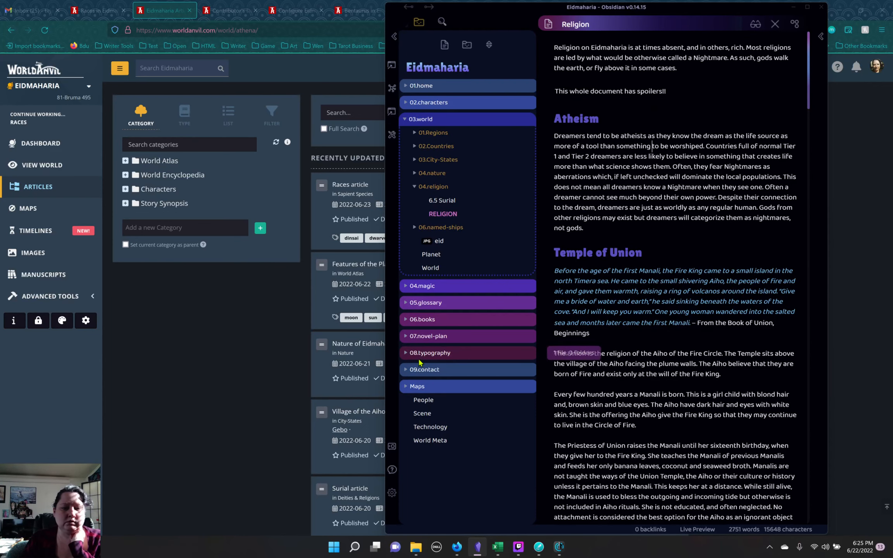
# Step: Switch to World Anvil in the browser and open the published Eidmaharia & Religion article from the World Codex's Deities & Religions category
pyautogui.click(217, 384)
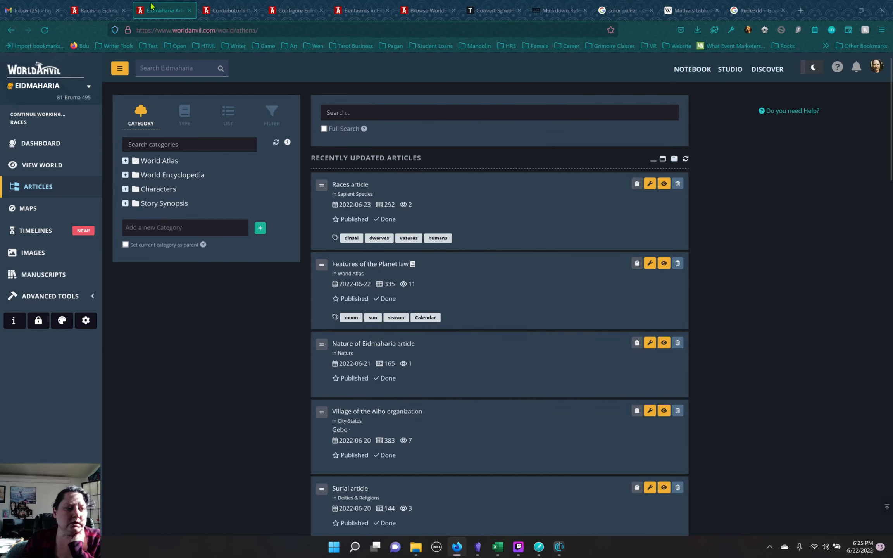
pyautogui.click(100, 11)
pyautogui.scroll(-5, 422, 399)
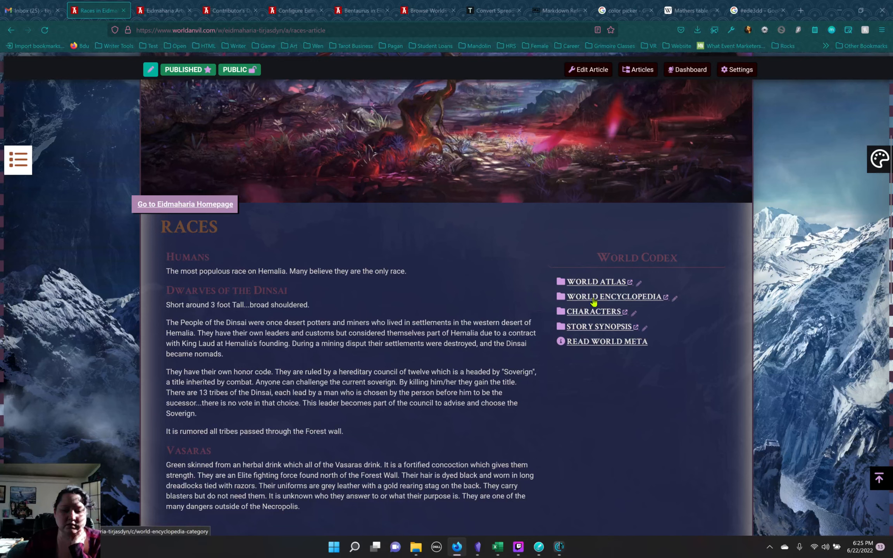
pyautogui.moveTo(594, 303)
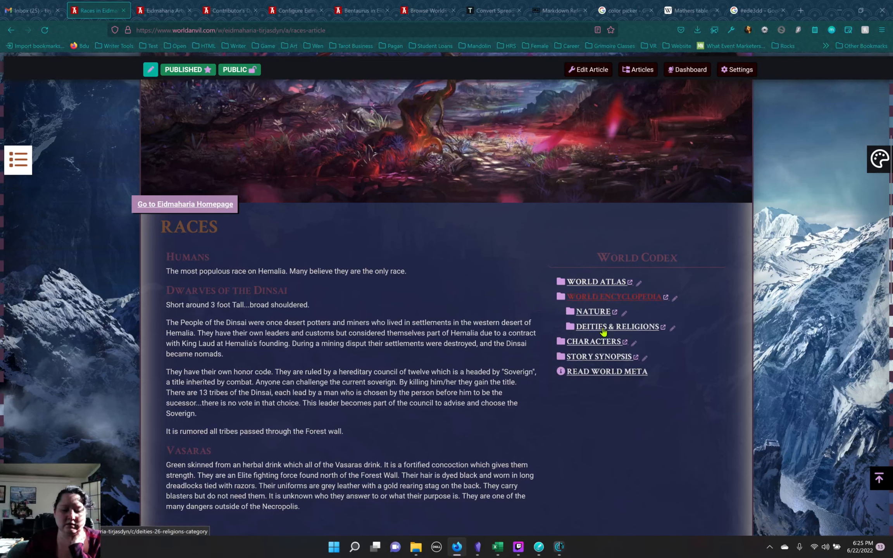
pyautogui.moveTo(603, 331)
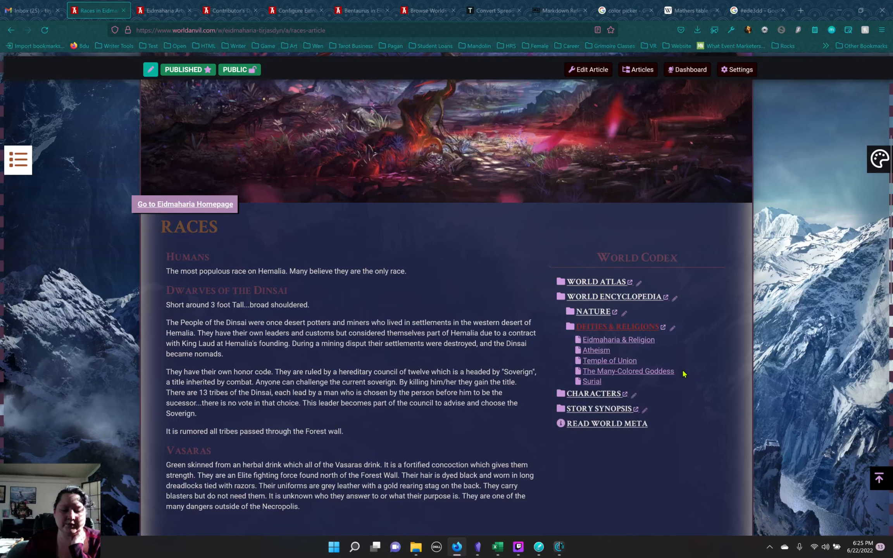
pyautogui.click(633, 344)
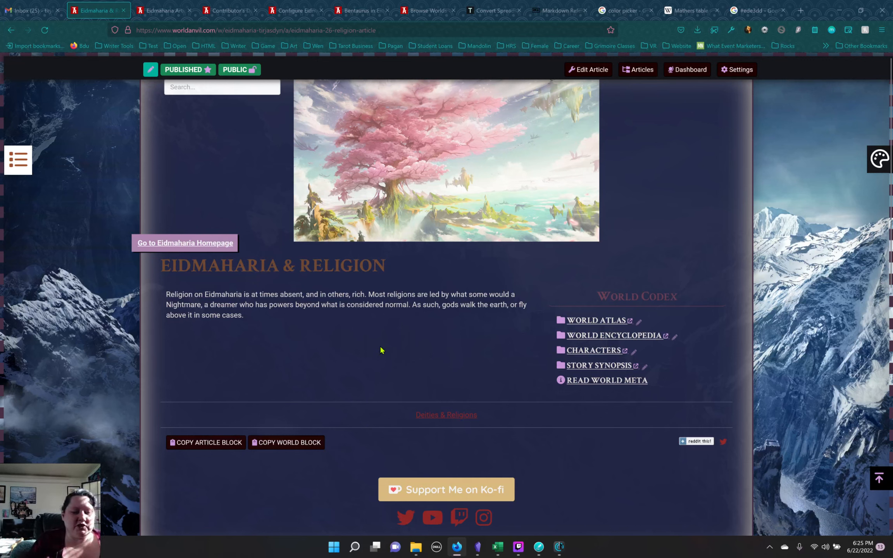
# Step: Open the published Atheism article from Deities & Religions, read its text, and return to the Religion note in Obsidian for comparison
pyautogui.click(589, 337)
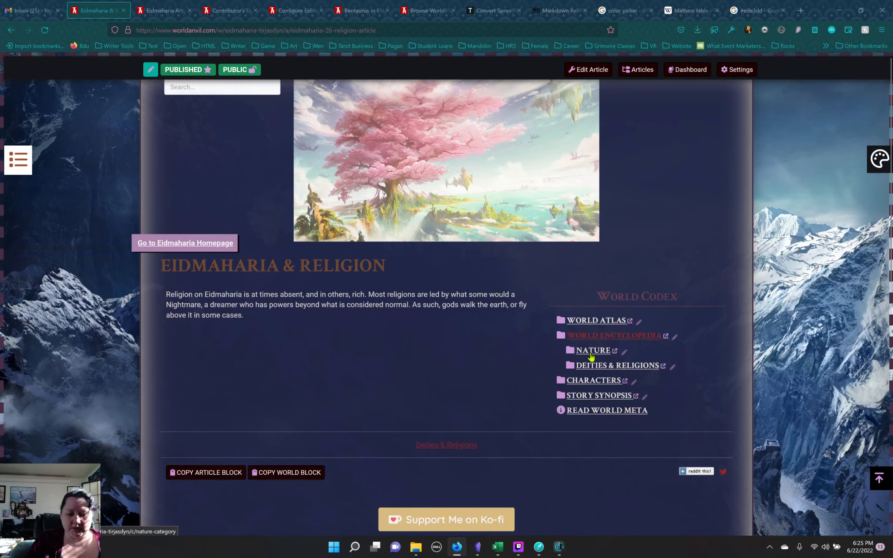
pyautogui.click(592, 368)
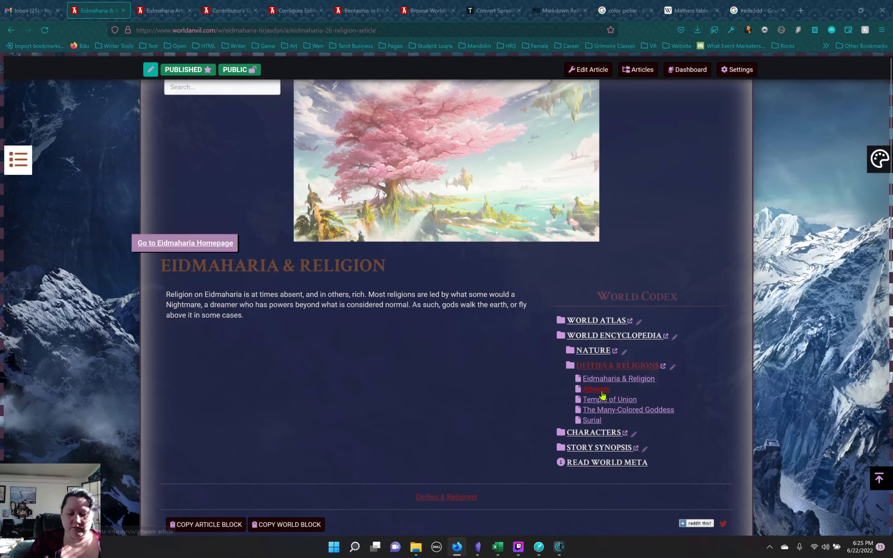
pyautogui.click(601, 391)
pyautogui.scroll(-5, 605, 393)
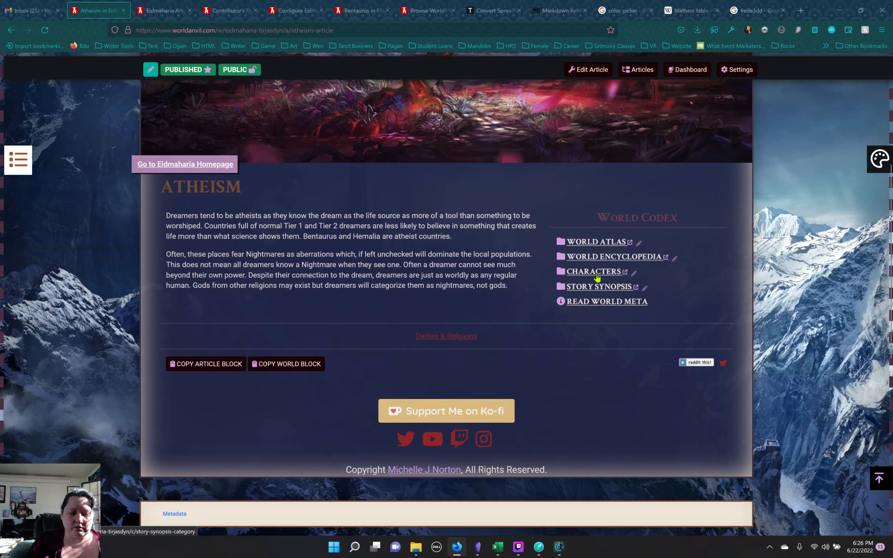
pyautogui.click(480, 547)
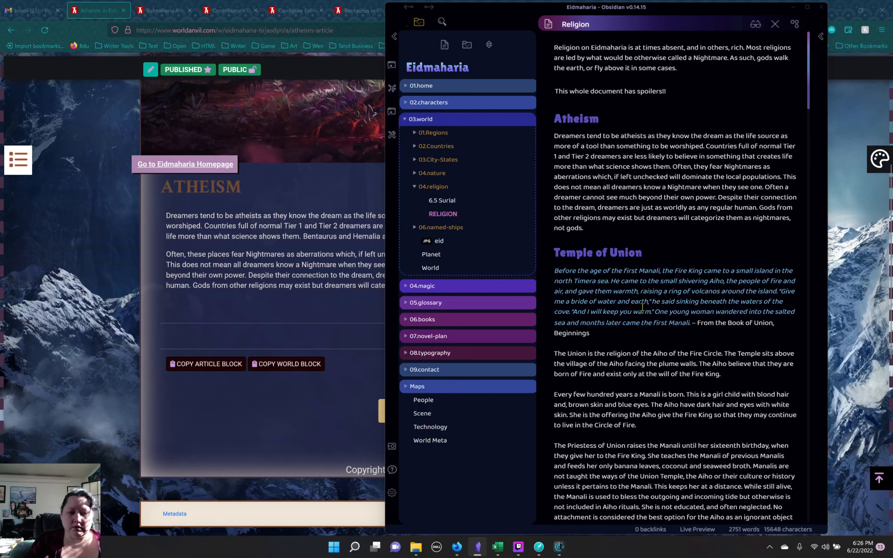
# Step: Switch to World Anvil in the browser, open the Temple of Union article under Deities & Religions in the World Codex, and review its text
pyautogui.scroll(-15, 663, 300)
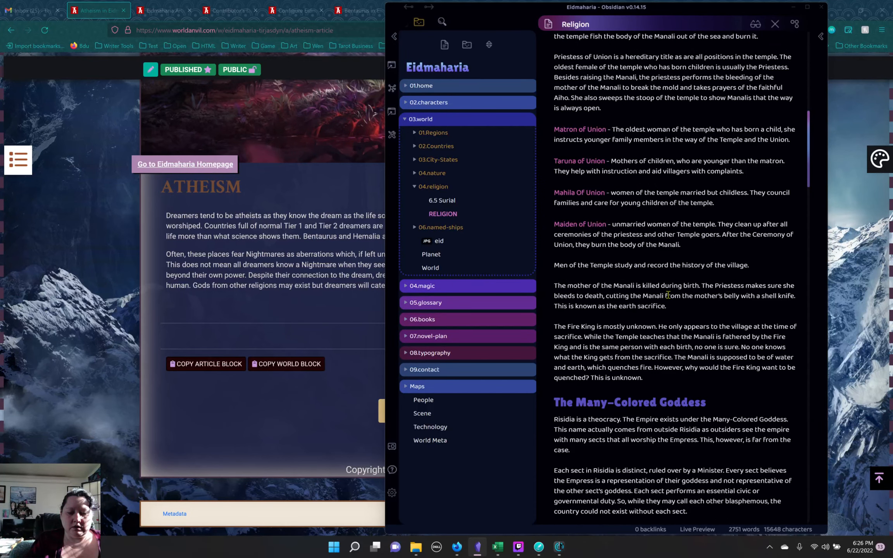
pyautogui.scroll(-1, 668, 296)
pyautogui.scroll(-12, 669, 296)
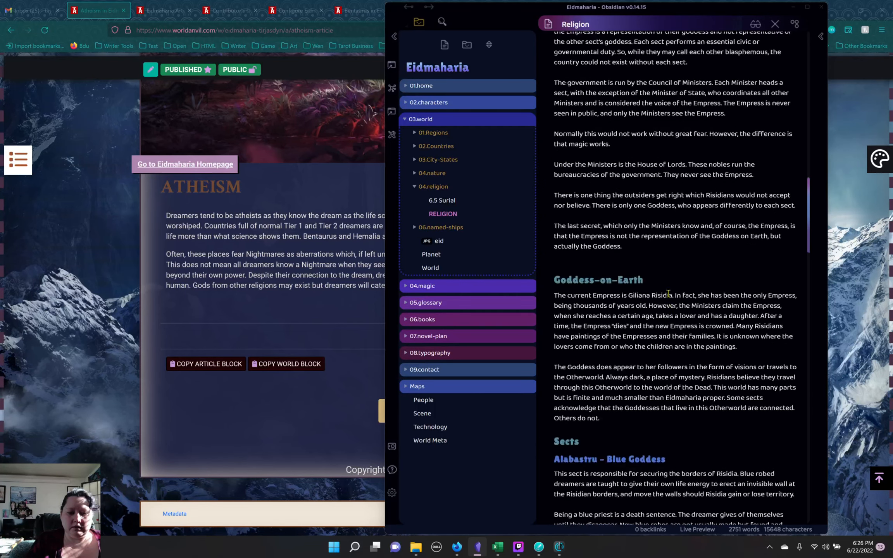
pyautogui.scroll(10, 669, 295)
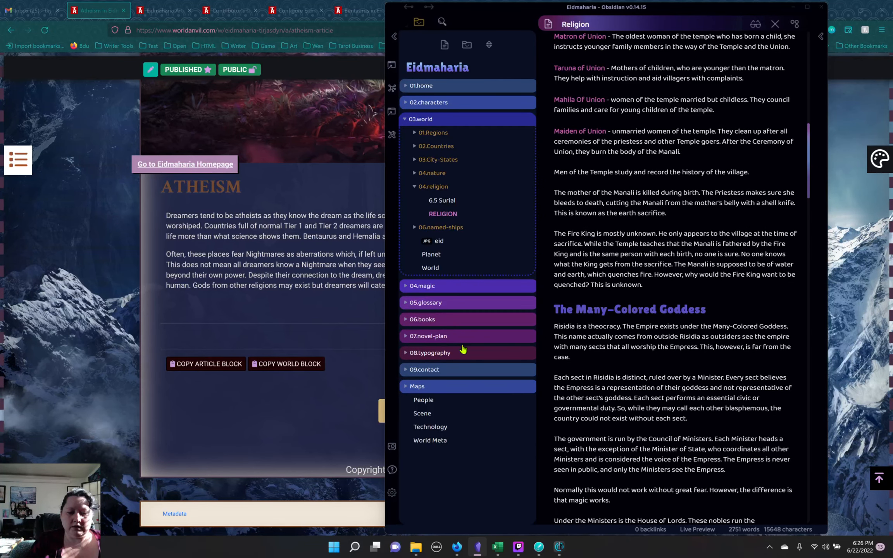
pyautogui.click(280, 308)
pyautogui.moveTo(585, 260)
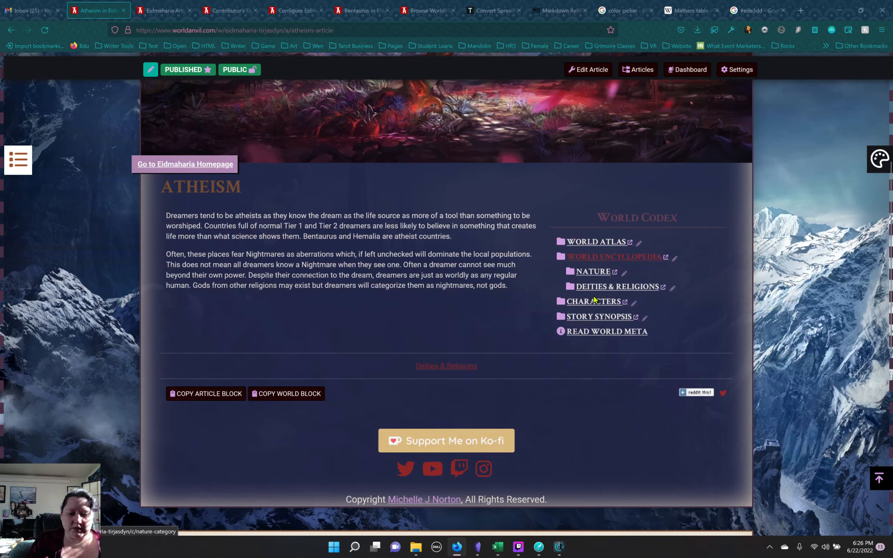
pyautogui.moveTo(593, 292)
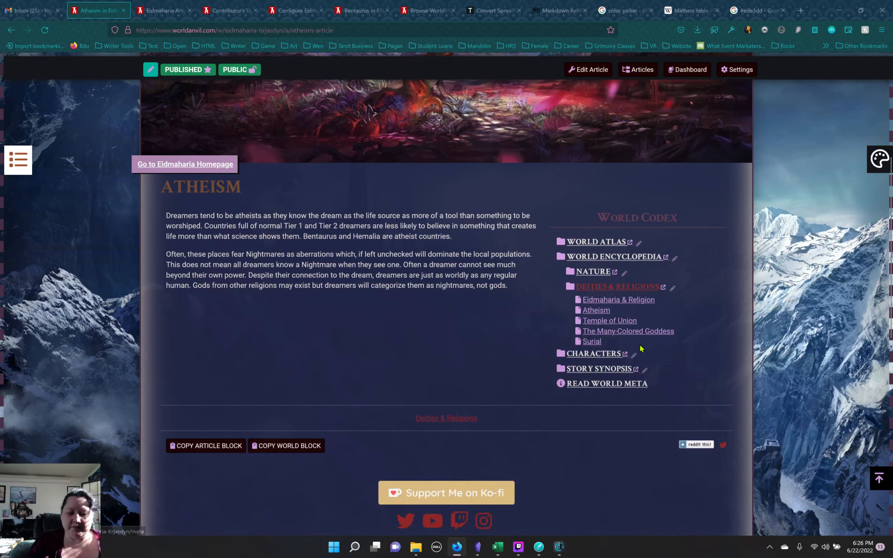
pyautogui.click(608, 324)
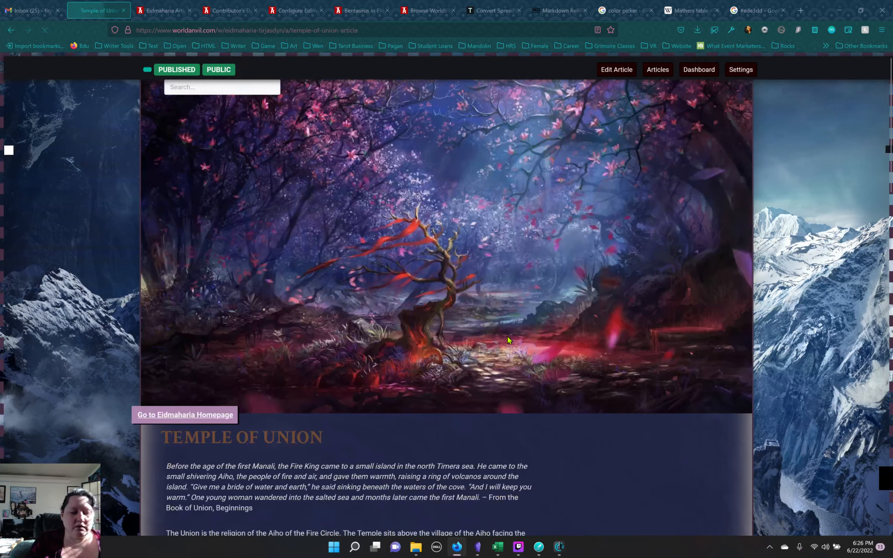
pyautogui.scroll(-5, 499, 335)
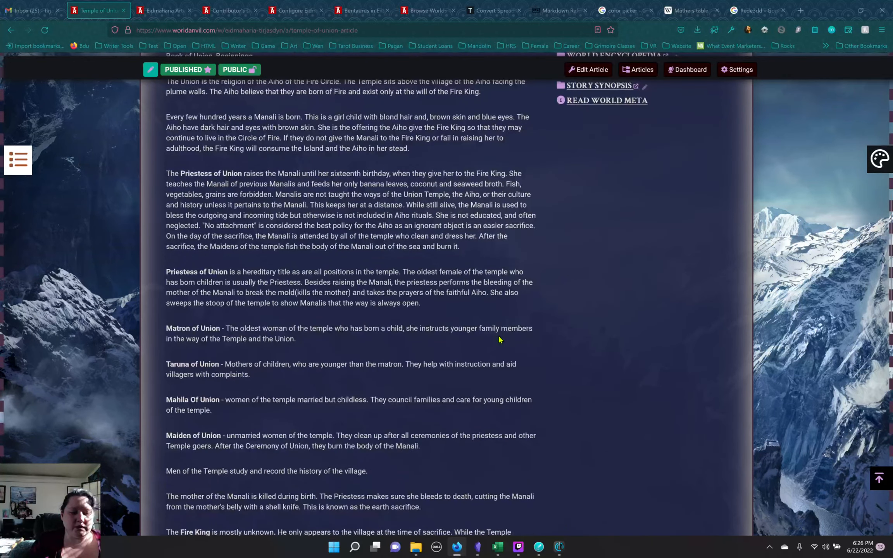
pyautogui.scroll(-7, 499, 340)
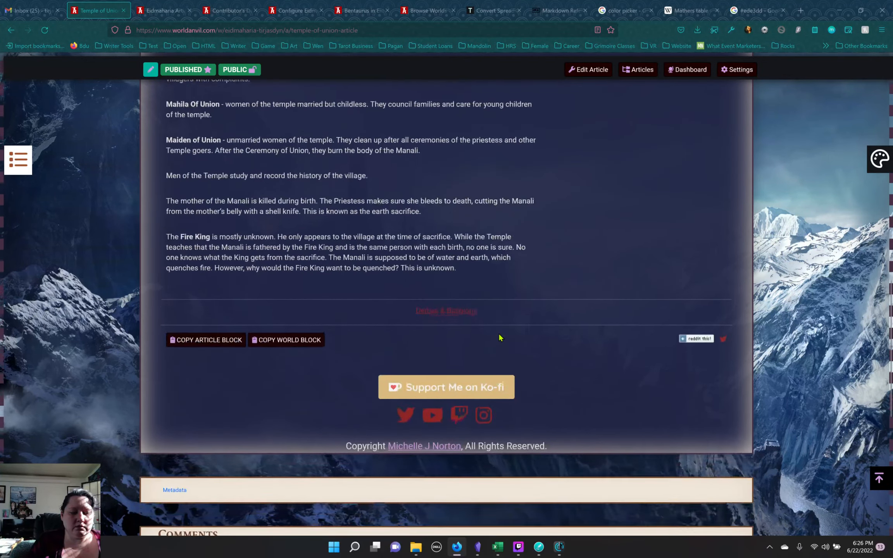
pyautogui.scroll(12, 500, 337)
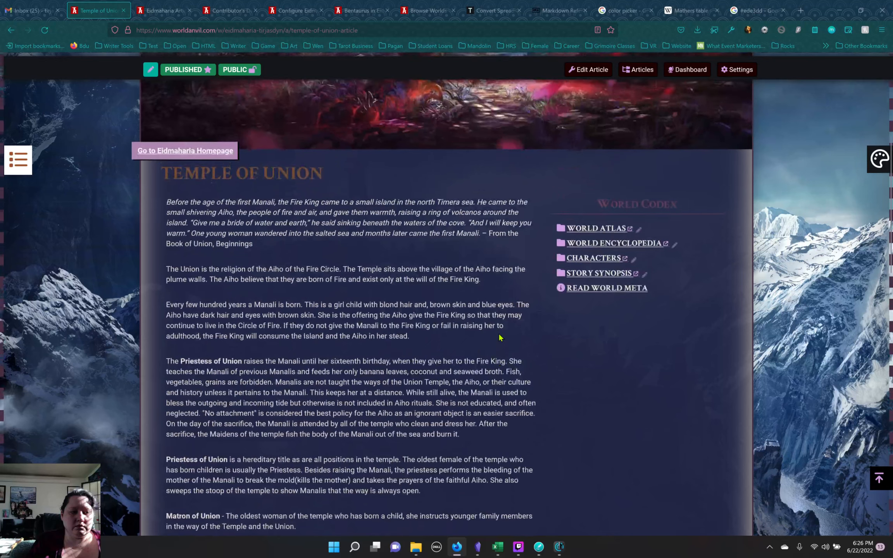
pyautogui.scroll(-2, 499, 337)
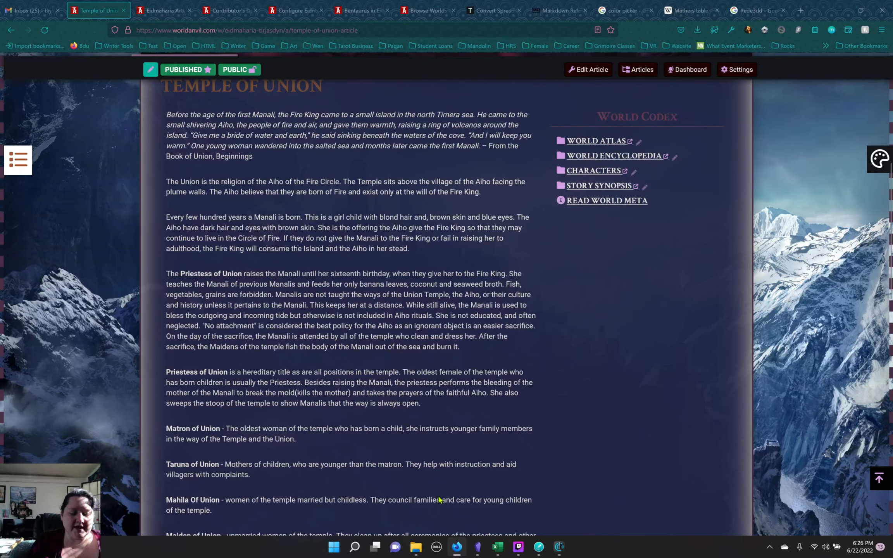
# Step: Switch to the Religion note in Obsidian and make "Fire King" bold at the start of the last Temple of Union paragraph
pyautogui.click(478, 547)
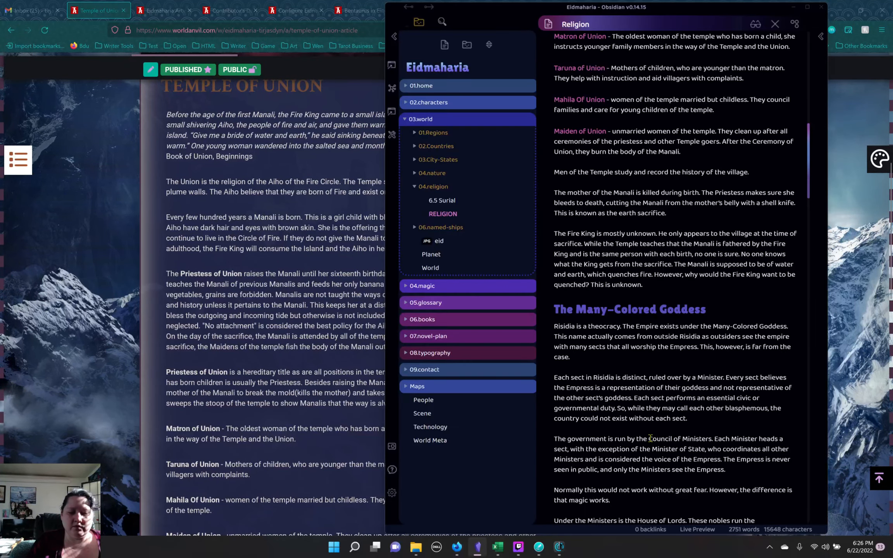
pyautogui.scroll(5, 653, 431)
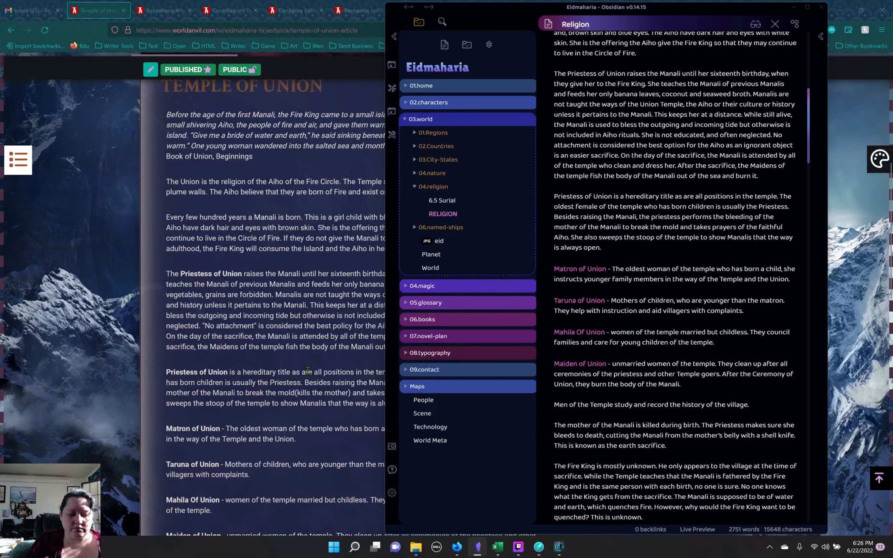
pyautogui.scroll(-3, 308, 372)
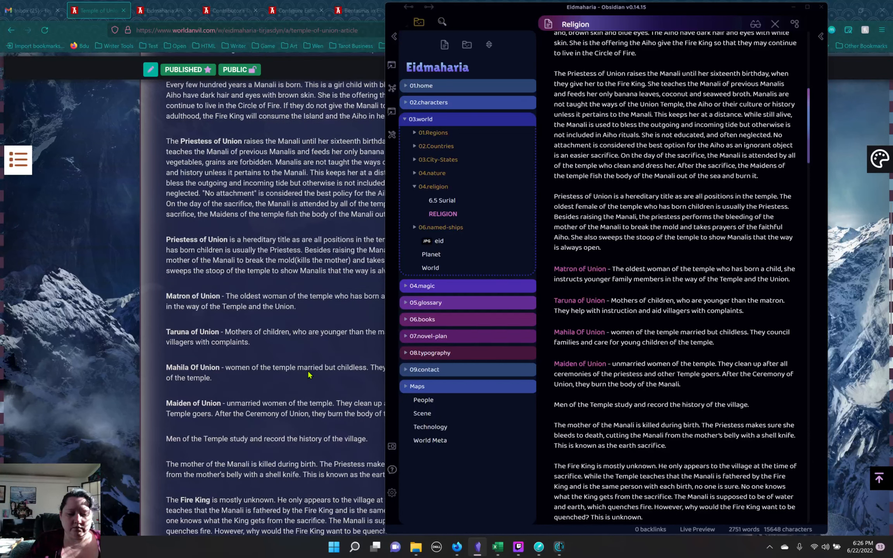
pyautogui.scroll(-1, 310, 374)
pyautogui.moveTo(596, 466); pyautogui.dragTo(568, 467)
pyautogui.hotkey('ctrl', 'b')
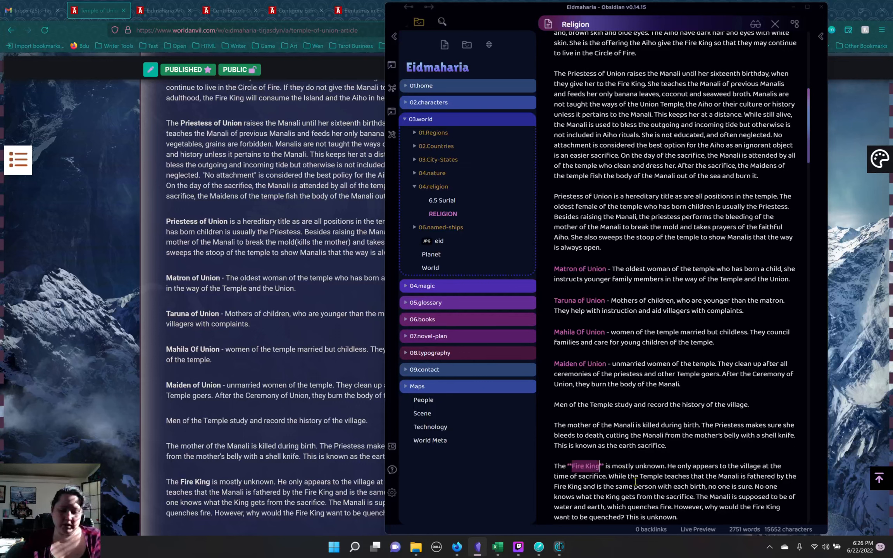
pyautogui.click(653, 477)
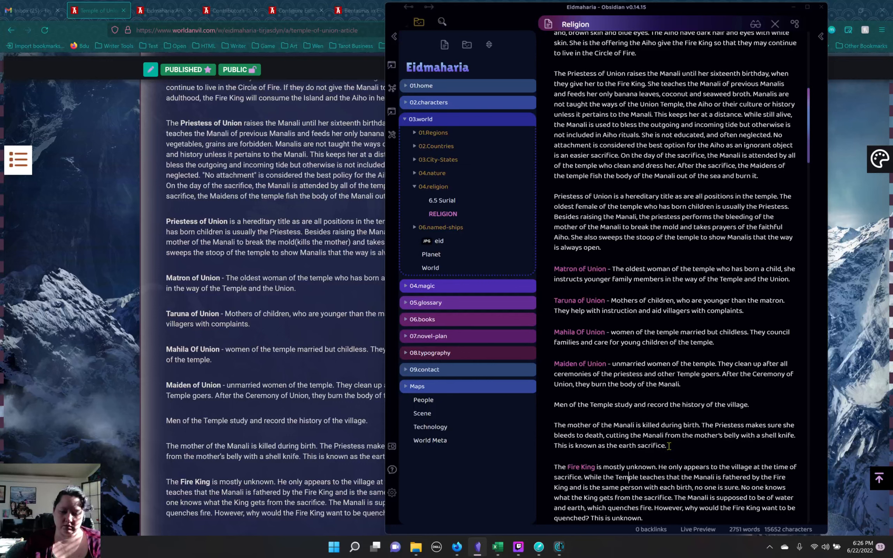
# Step: Return to World Anvil in the browser and view The Many-Colored Goddess article under Deities & Religions in the World Codex
pyautogui.scroll(5, 668, 446)
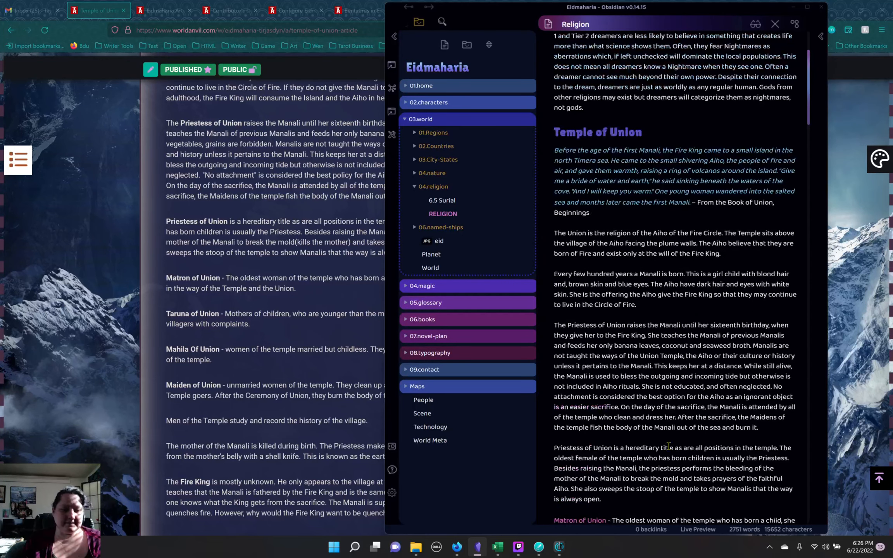
pyautogui.scroll(1, 669, 445)
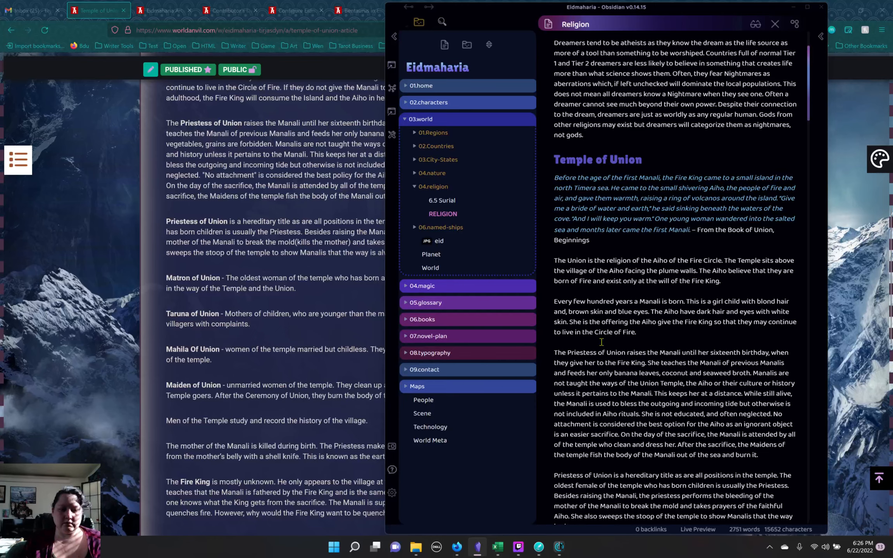
pyautogui.scroll(1, 663, 362)
pyautogui.scroll(-20, 662, 363)
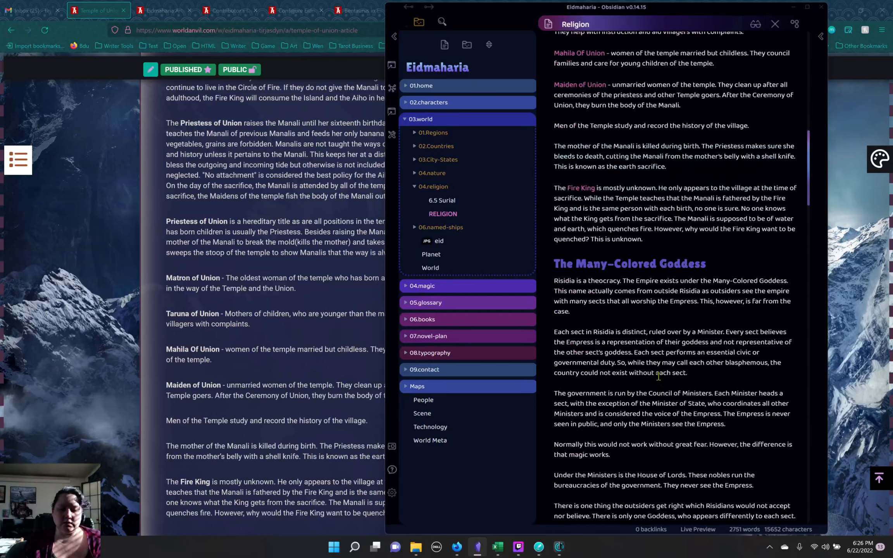
pyautogui.click(301, 315)
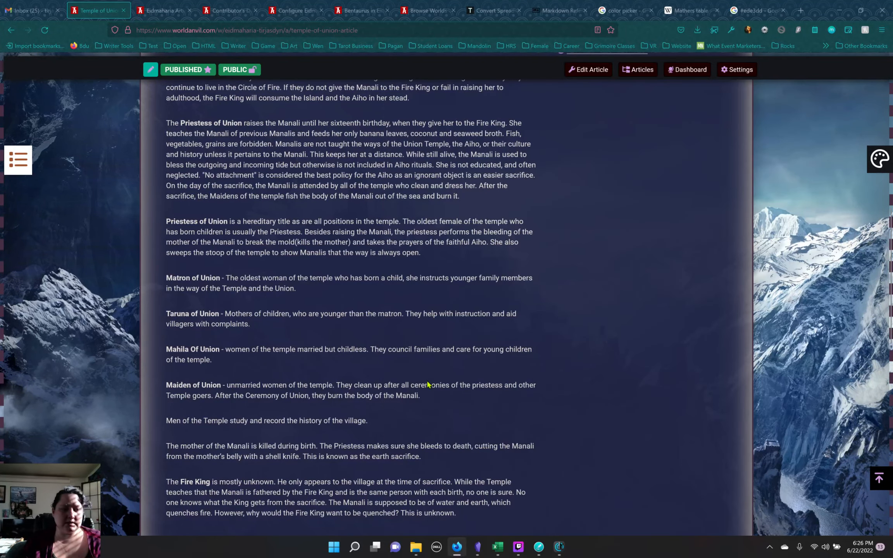
pyautogui.scroll(15, 444, 401)
pyautogui.scroll(-4, 543, 385)
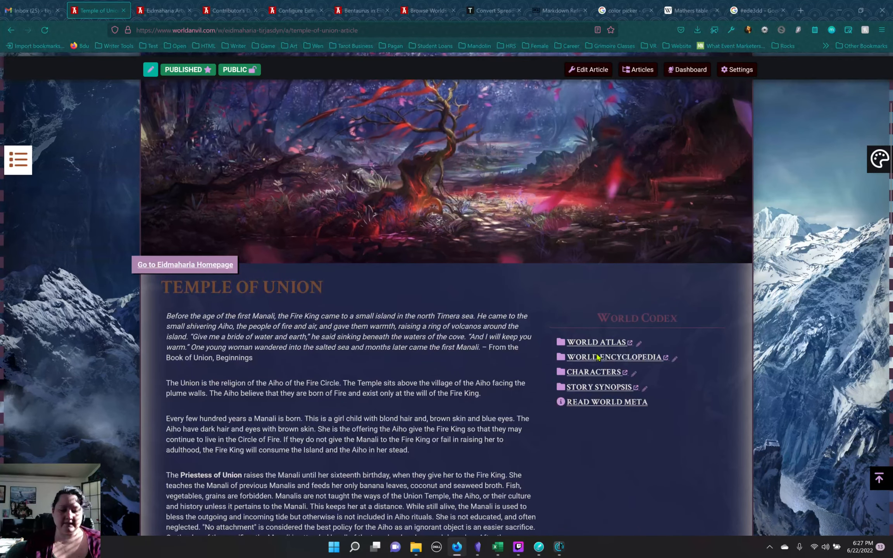
pyautogui.moveTo(597, 363)
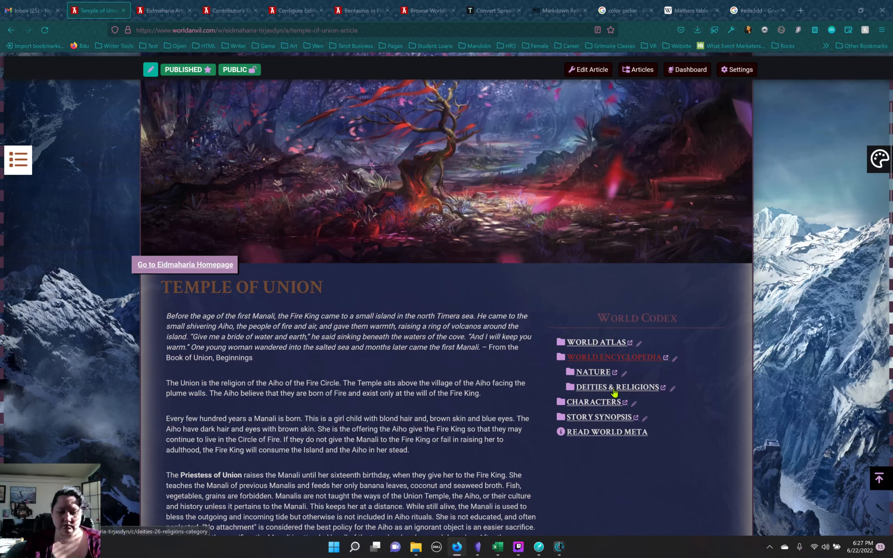
pyautogui.moveTo(614, 392)
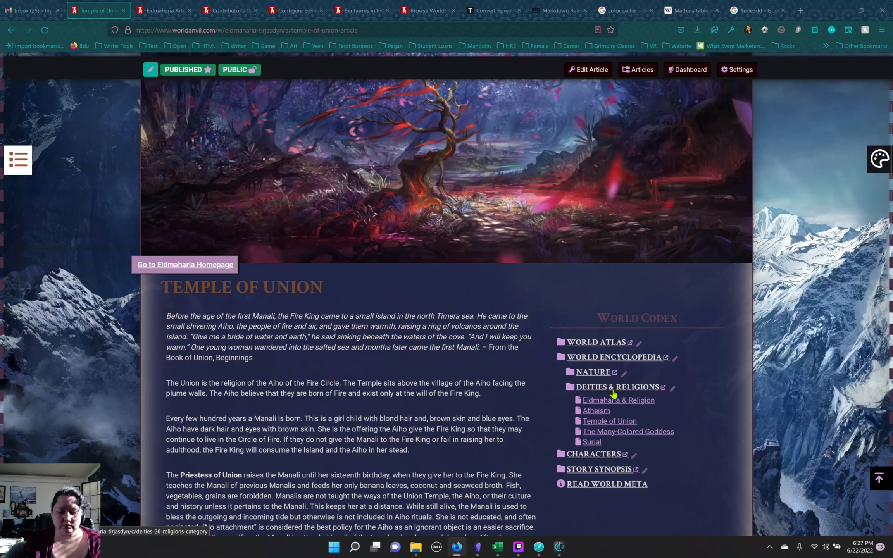
pyautogui.click(614, 433)
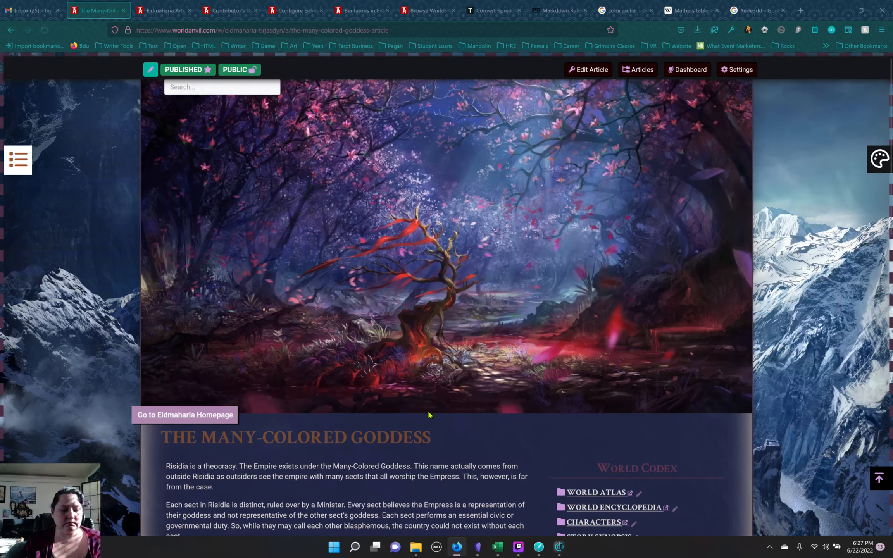
pyautogui.scroll(-4, 414, 387)
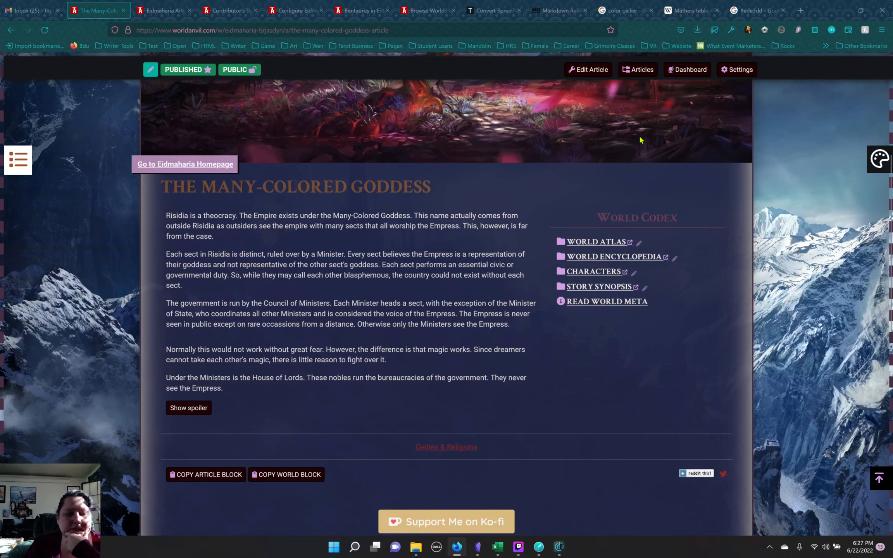
# Step: Open The Many-Colored Goddess for editing from the Deities & Religions category of World Encyclopedia in the Eidmaharia article manager
pyautogui.click(163, 10)
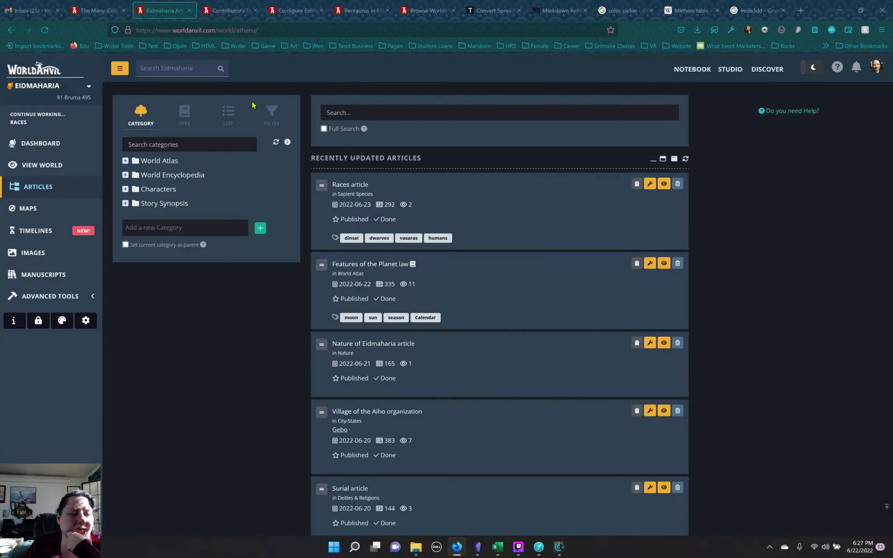
pyautogui.click(124, 175)
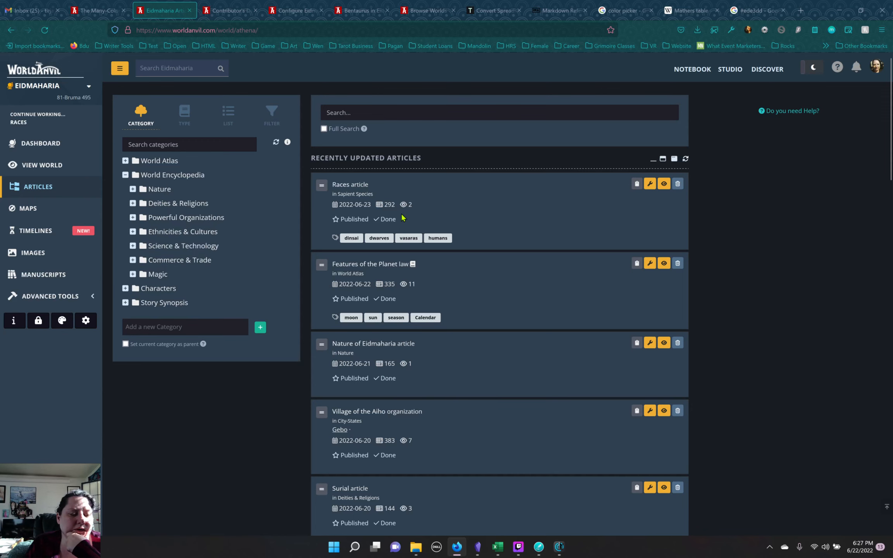
pyautogui.click(149, 206)
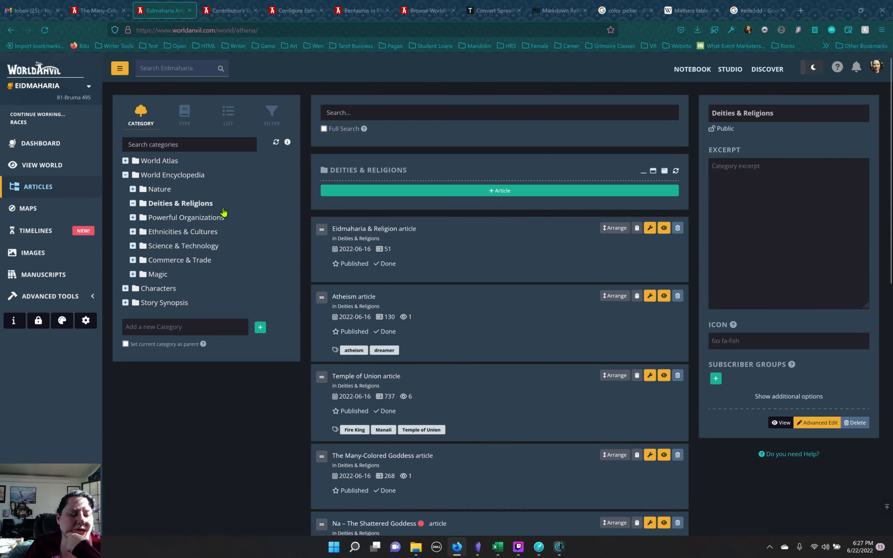
pyautogui.scroll(-5, 482, 279)
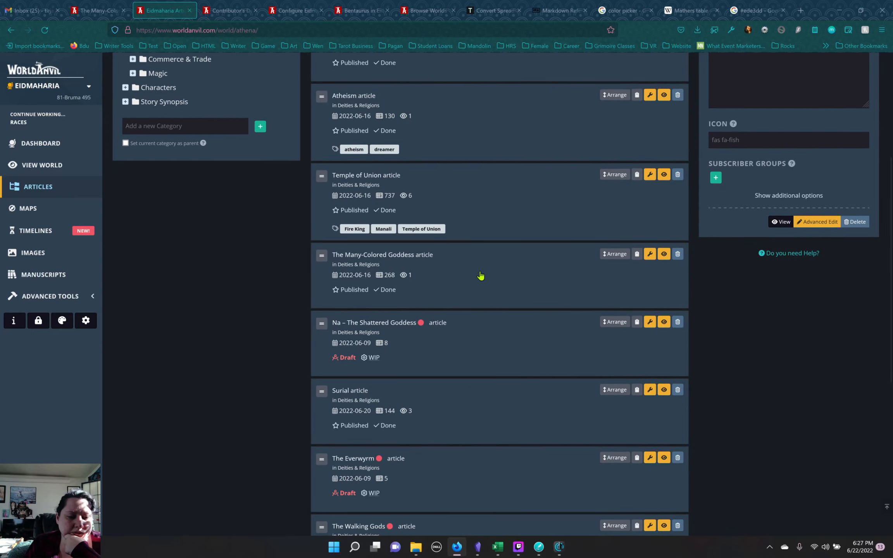
pyautogui.scroll(-7, 481, 276)
pyautogui.scroll(6, 480, 276)
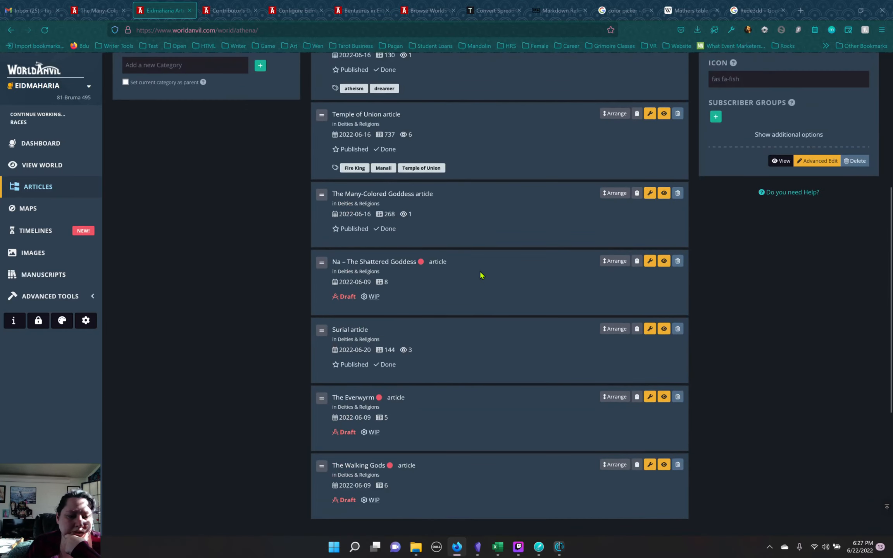
pyautogui.scroll(3, 480, 279)
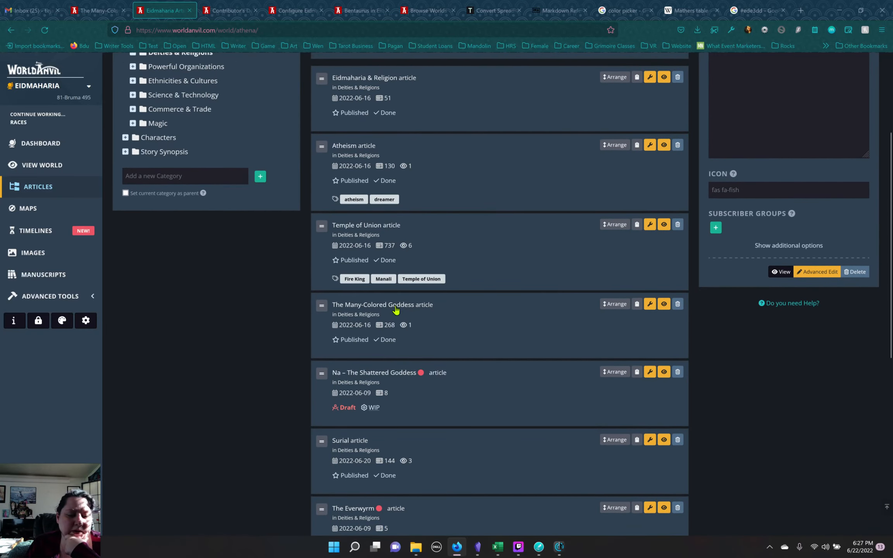
pyautogui.click(395, 310)
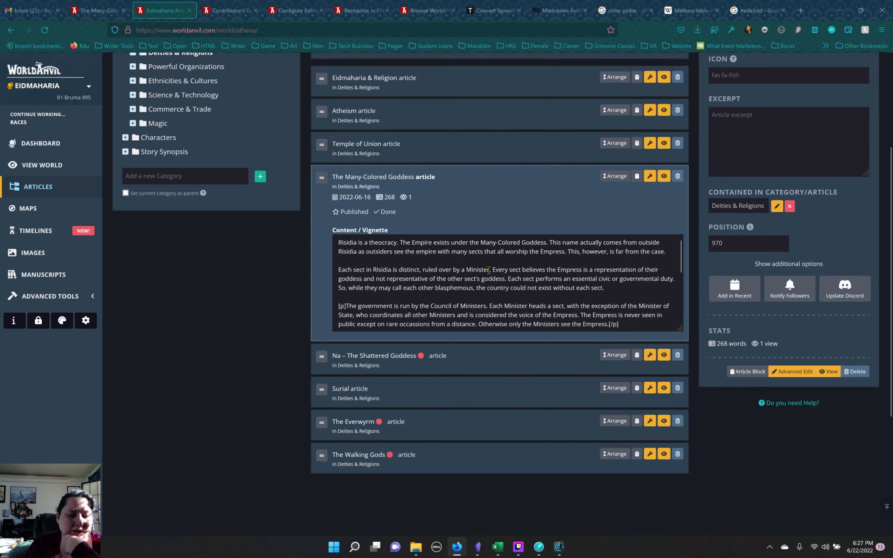
pyautogui.click(650, 176)
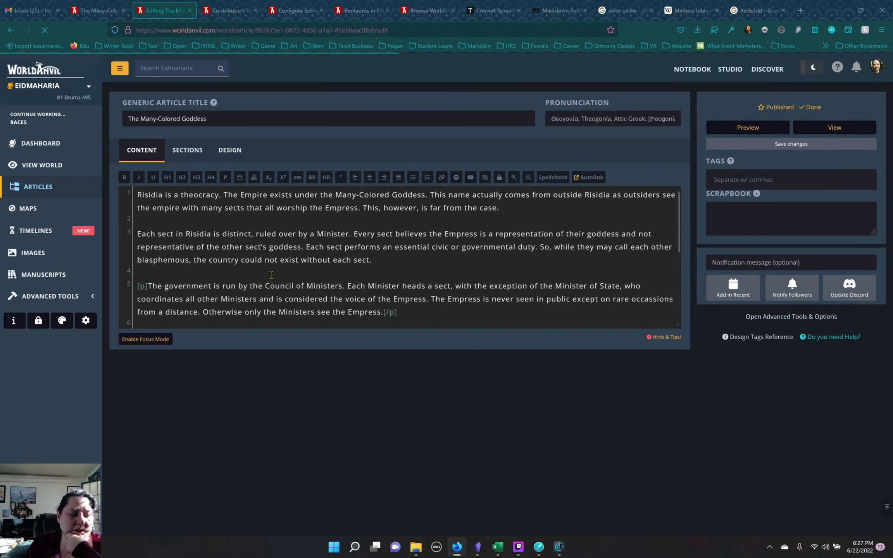
# Step: Wrap the article's first two paragraphs, on Risidia's theocracy and its distinct sects, in [p] paragraph tags
pyautogui.moveTo(378, 261); pyautogui.dragTo(134, 233)
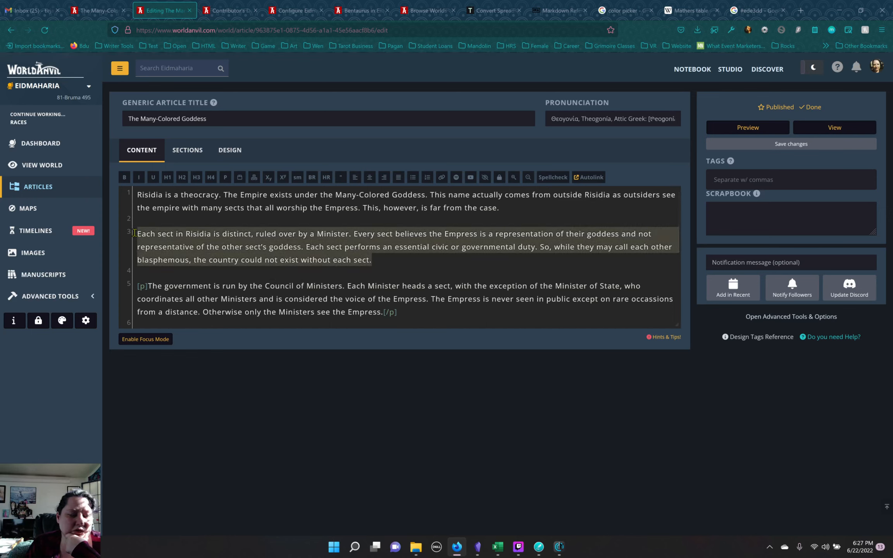
pyautogui.click(225, 178)
pyautogui.moveTo(514, 211); pyautogui.dragTo(137, 194)
pyautogui.click(225, 178)
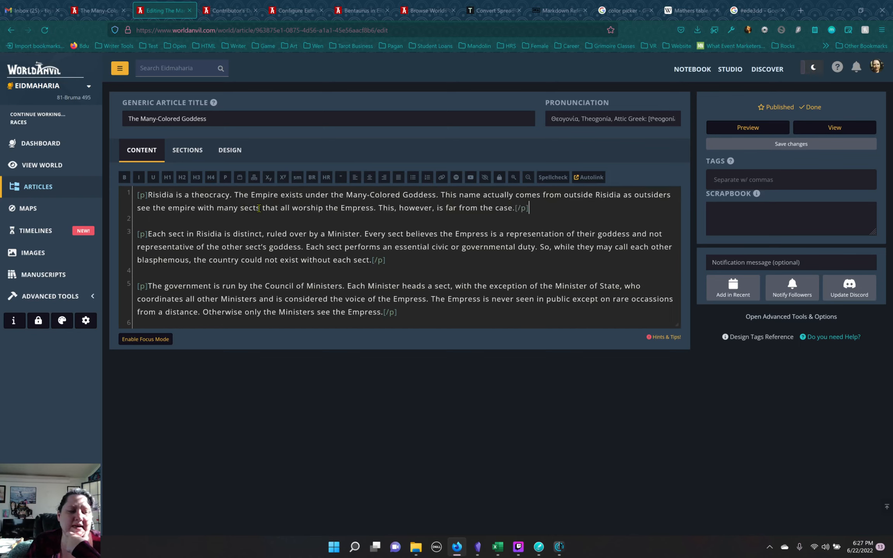
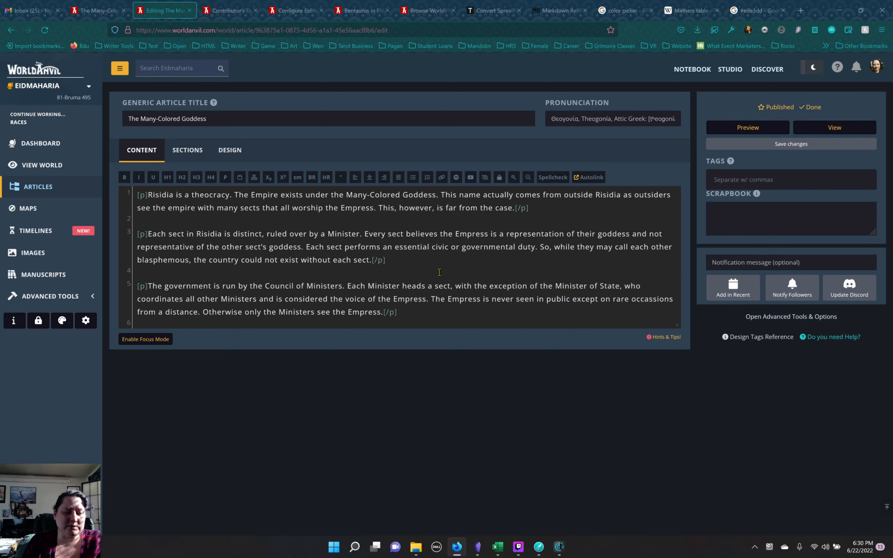
# Step: Wrap the paragraphs starting "Normally this would not work" and "Under the Ministers" in [p] paragraph tags
pyautogui.scroll(-3, 439, 272)
pyautogui.scroll(3, 388, 279)
pyautogui.scroll(-2, 339, 288)
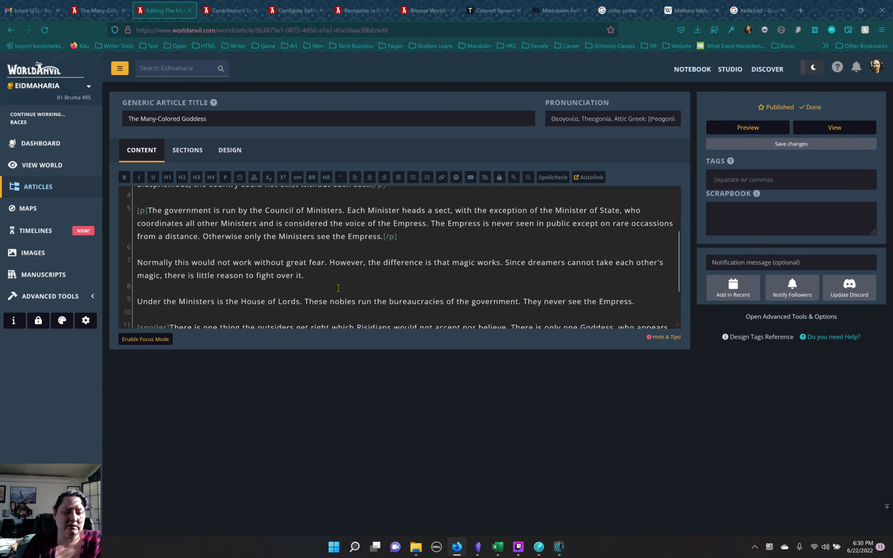
pyautogui.moveTo(308, 268); pyautogui.dragTo(136, 256)
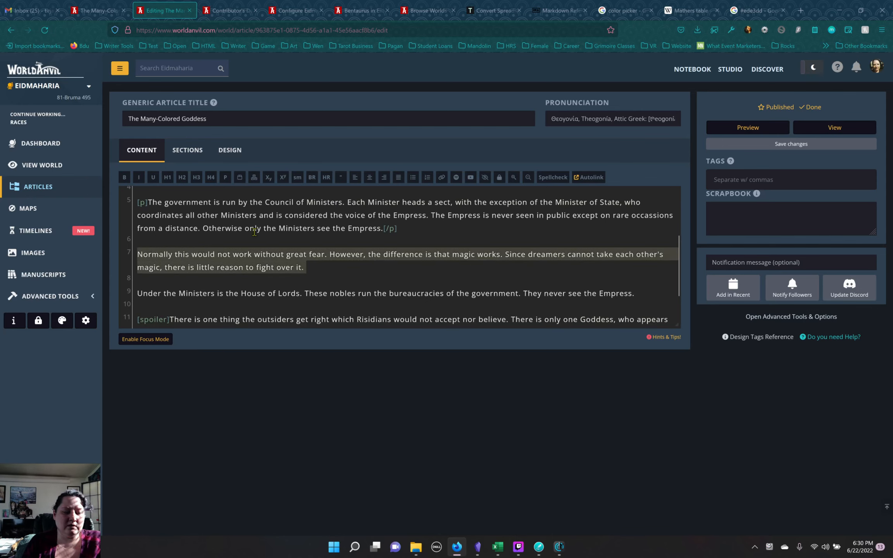
pyautogui.click(225, 177)
pyautogui.scroll(-2, 342, 267)
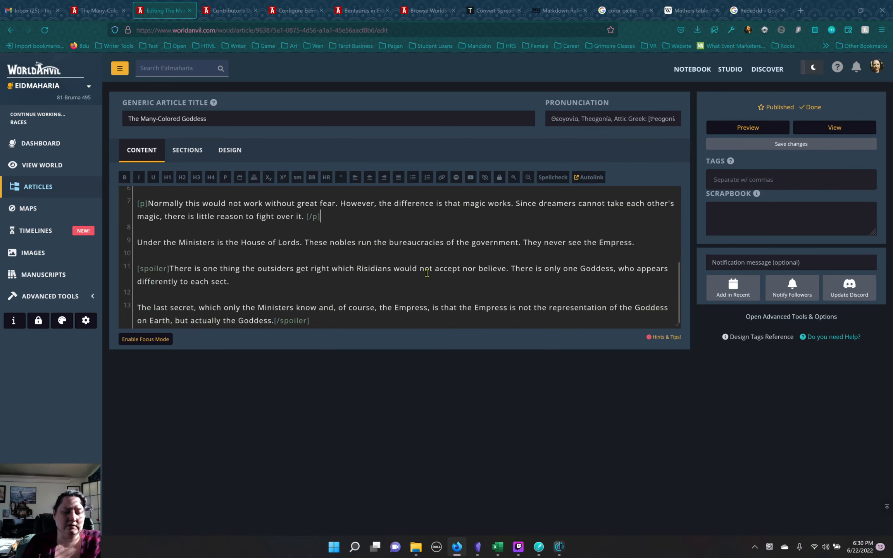
pyautogui.moveTo(640, 245); pyautogui.dragTo(136, 243)
pyautogui.click(226, 177)
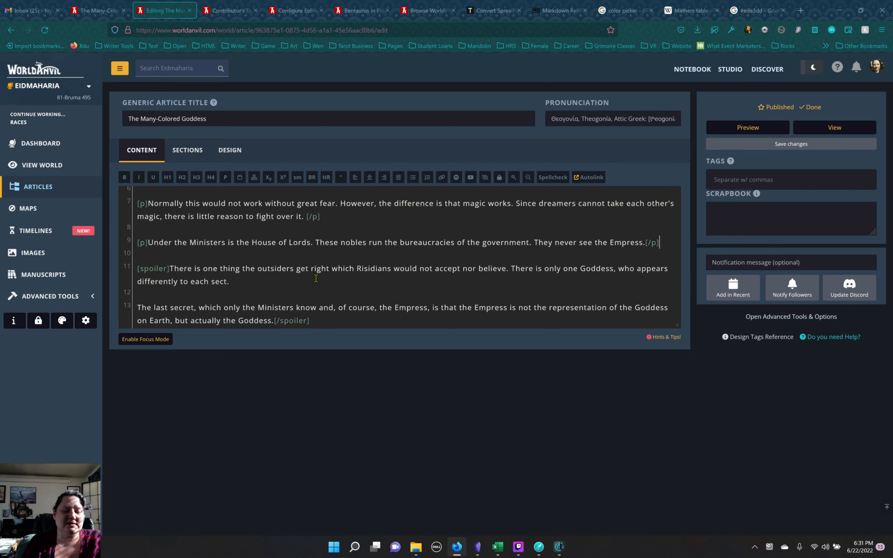
# Step: Switch to the Religion note in Obsidian and copy everything from the Goddess-on-Earth heading through the end of Curses & Prayers
pyautogui.click(478, 547)
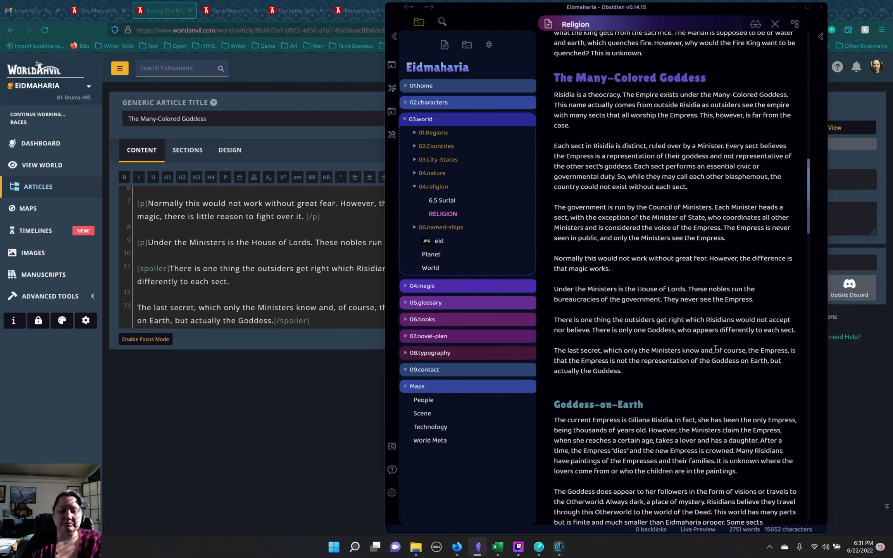
pyautogui.scroll(-7, 664, 346)
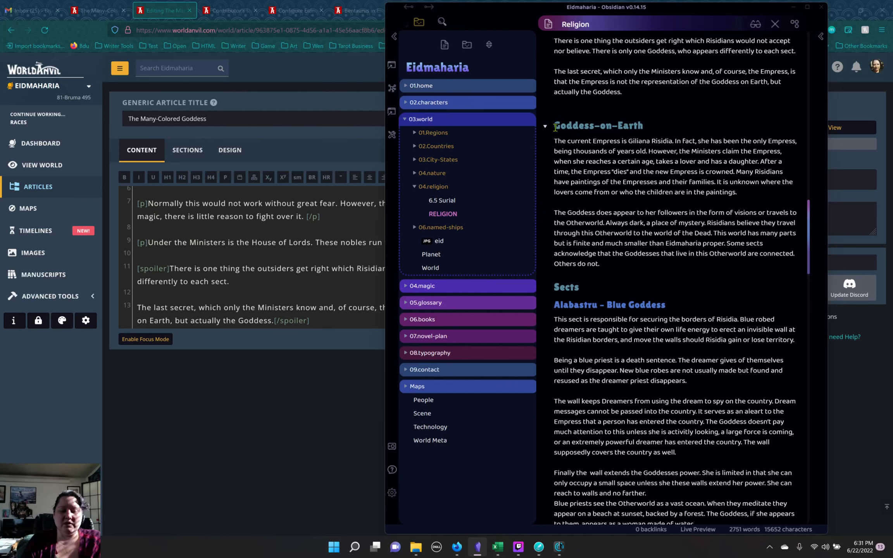
pyautogui.moveTo(556, 128); pyautogui.dragTo(643, 228)
pyautogui.scroll(-10, 654, 306)
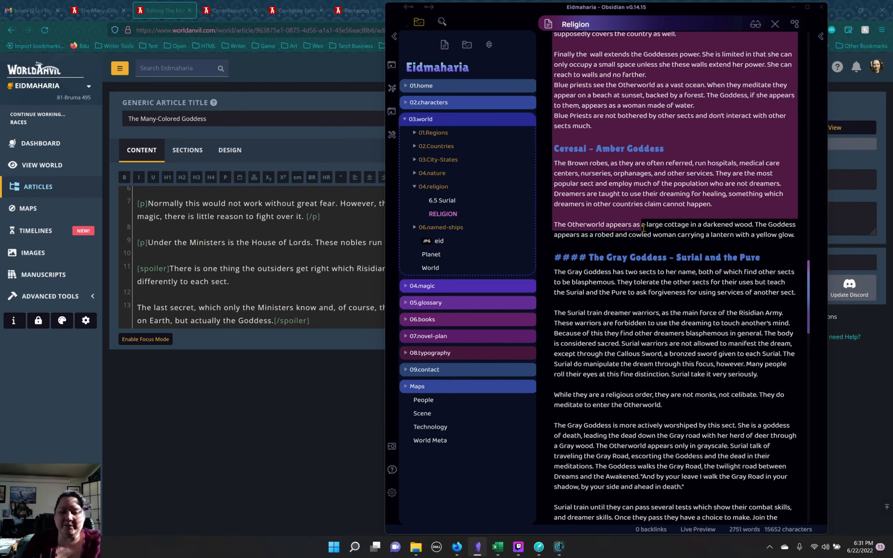
pyautogui.scroll(-5, 644, 233)
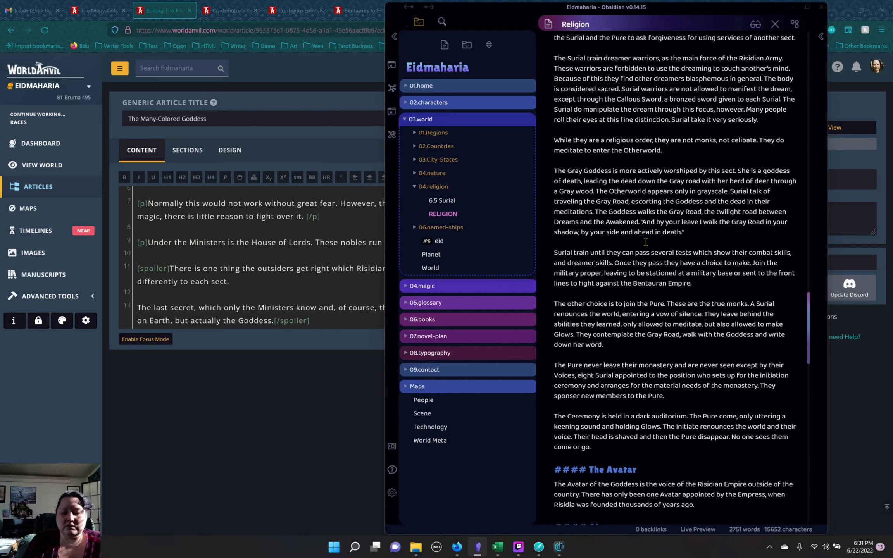
pyautogui.scroll(-3, 646, 243)
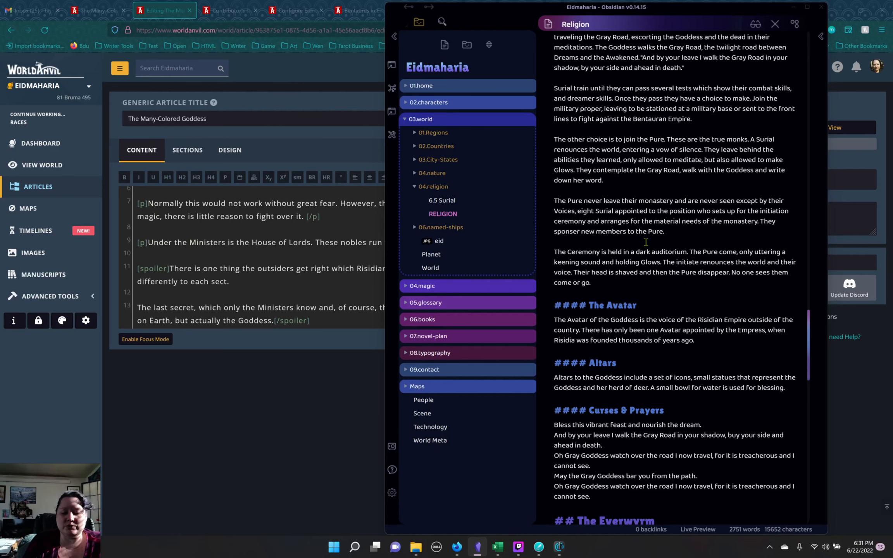
pyautogui.moveTo(646, 243); pyautogui.dragTo(644, 443)
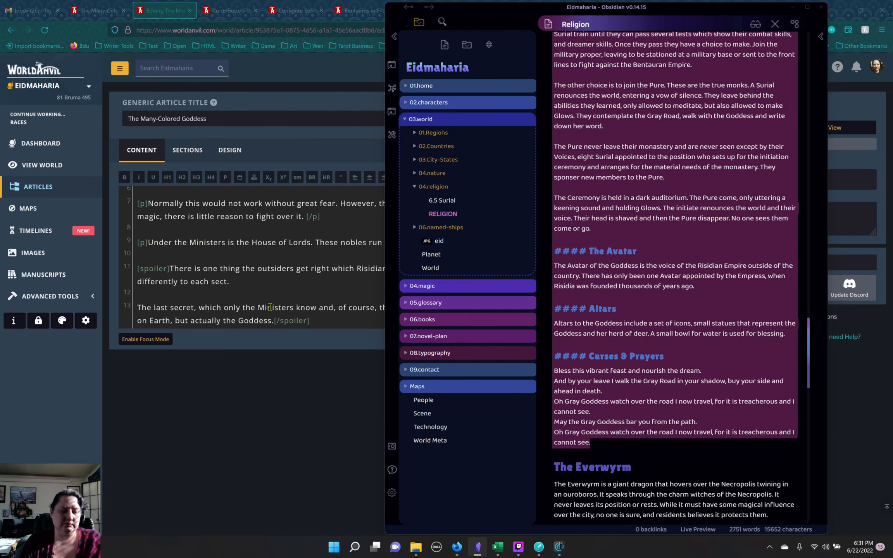
# Step: Return to World Anvil, paste the copied text below the closing spoiler tag, separated by a blank line, and enlarge the content editor
pyautogui.click(280, 295)
pyautogui.click(356, 320)
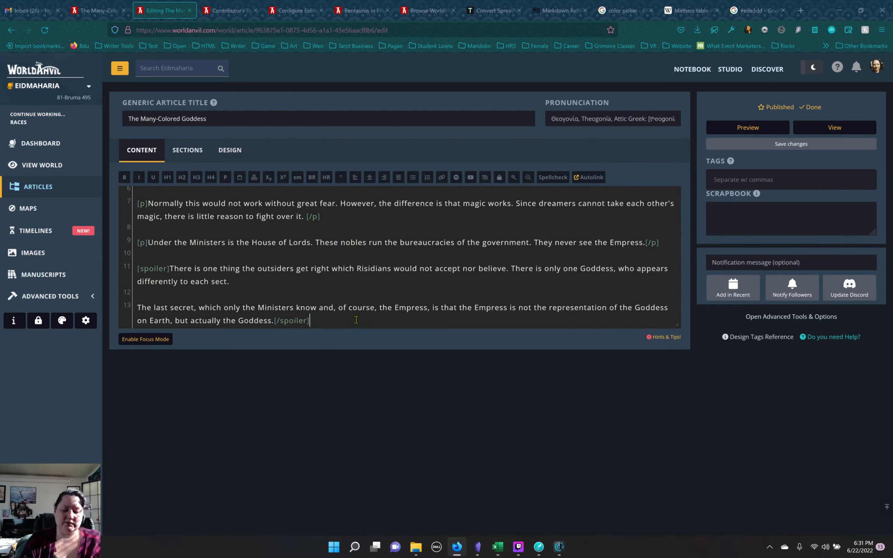
pyautogui.press('Return')
pyautogui.press('Return')
pyautogui.hotkey('ctrl', 'v')
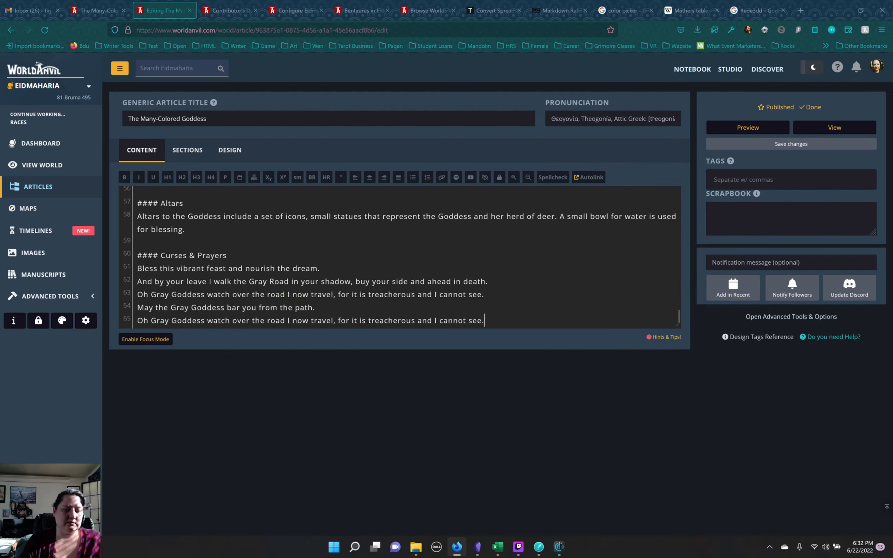
pyautogui.scroll(20, 235, 293)
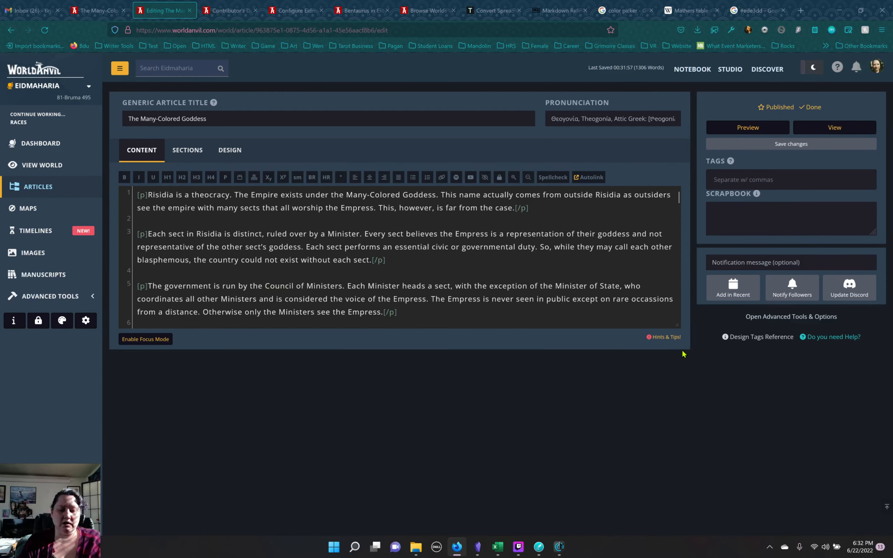
pyautogui.moveTo(677, 325); pyautogui.dragTo(689, 491)
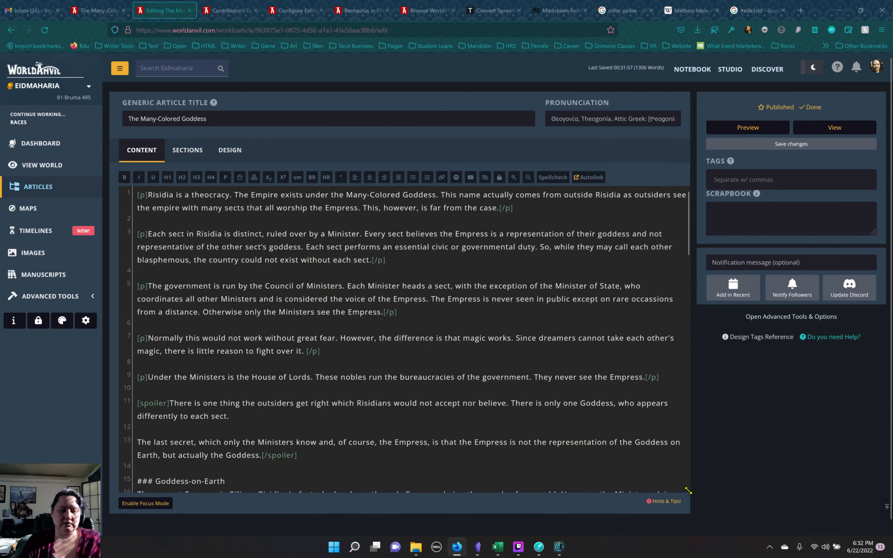
# Step: Remove the ### marks from the pasted Goddess-on-Earth heading and wrap the heading in [h2] tags
pyautogui.scroll(-4, 509, 377)
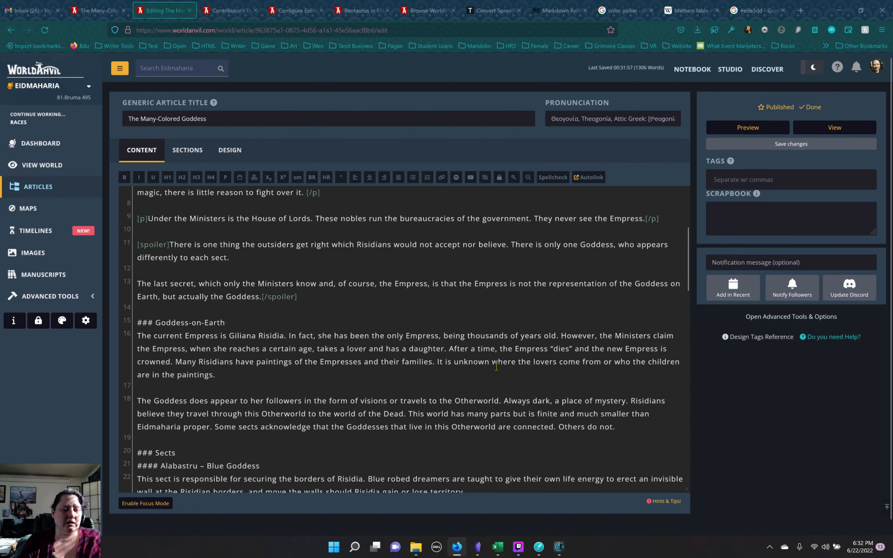
pyautogui.moveTo(153, 326); pyautogui.dragTo(131, 322)
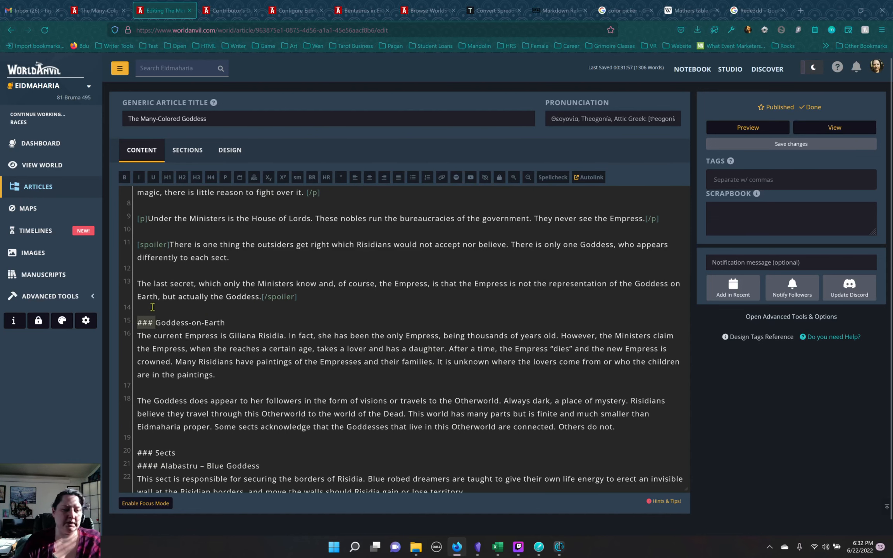
pyautogui.press('BackSpace')
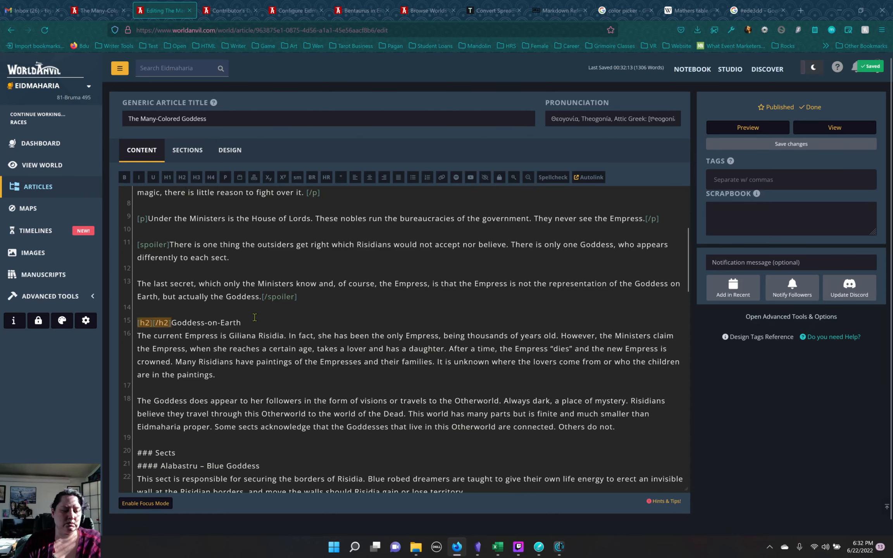
pyautogui.hotkey('ctrl', 'z')
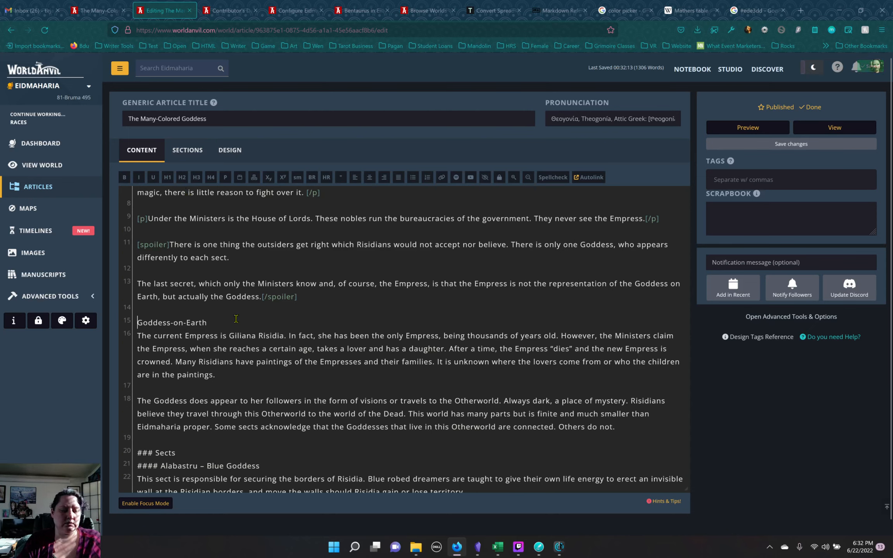
pyautogui.moveTo(208, 322); pyautogui.dragTo(137, 323)
pyautogui.click(182, 178)
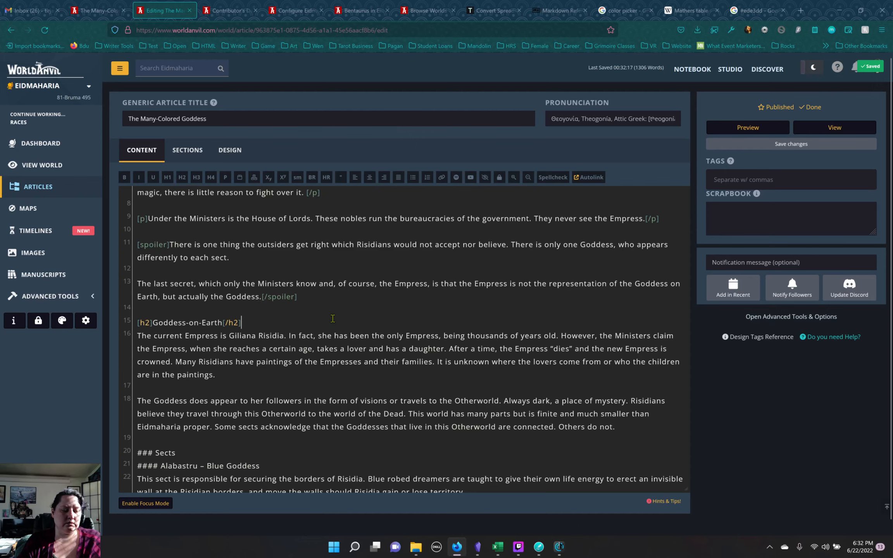
# Step: Extend the last spoiler sentence before the Goddess-on-Earth heading so it ends "actually the Goddess and the only goddess."
pyautogui.scroll(5, 331, 315)
pyautogui.scroll(-1, 332, 315)
pyautogui.scroll(-6, 331, 315)
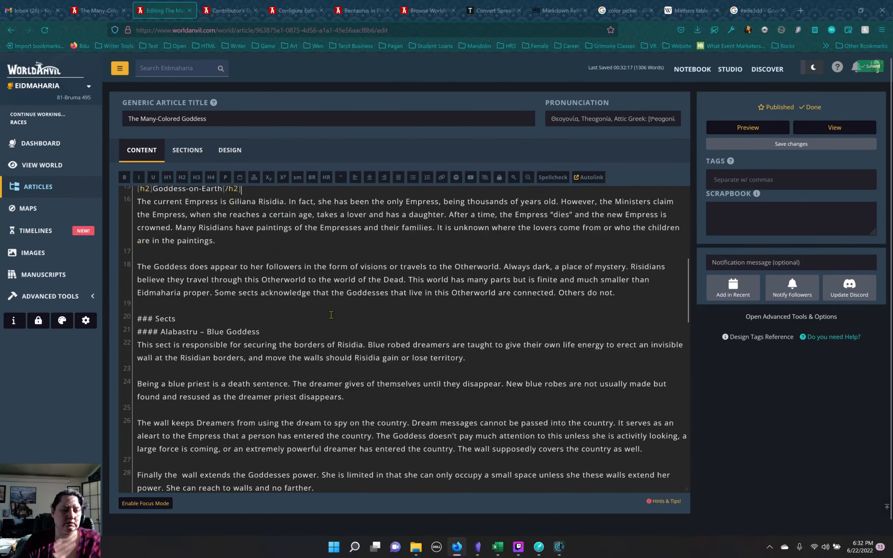
pyautogui.scroll(3, 332, 315)
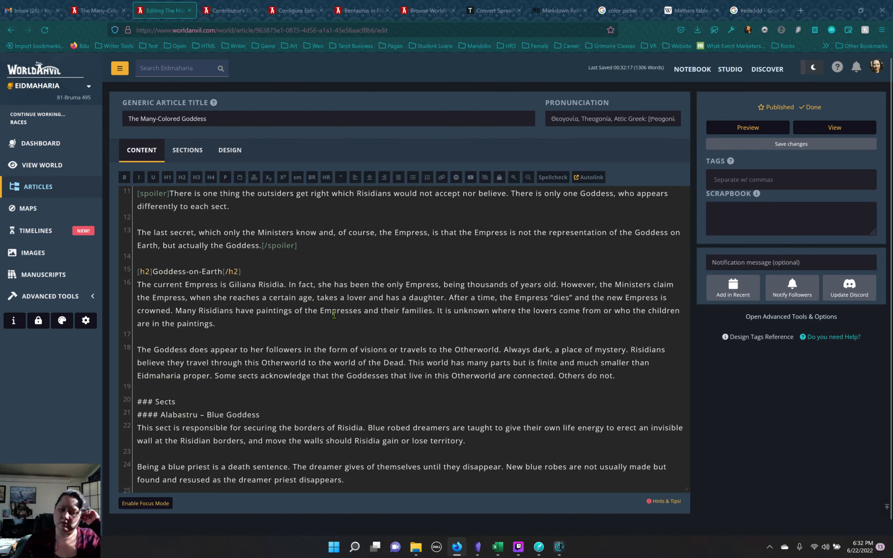
pyautogui.click(261, 246)
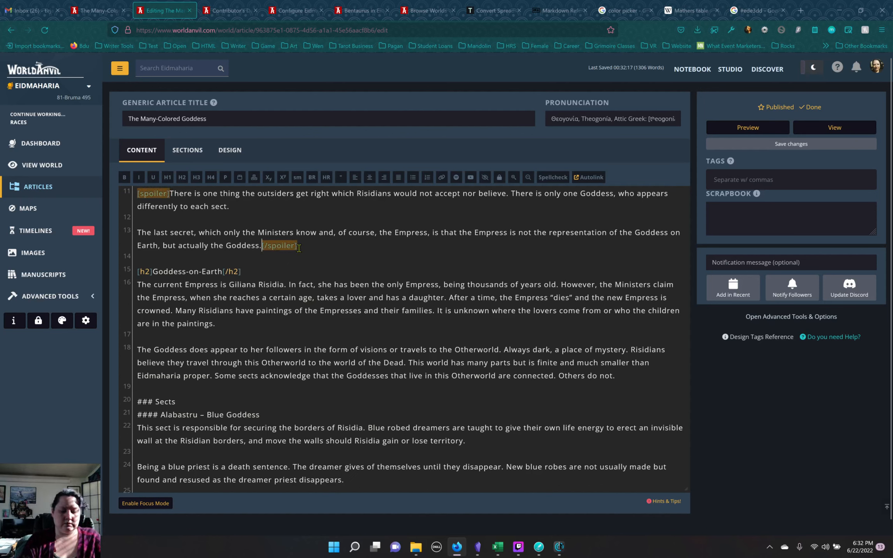
pyautogui.press('BackSpace')
pyautogui.write('and he o')
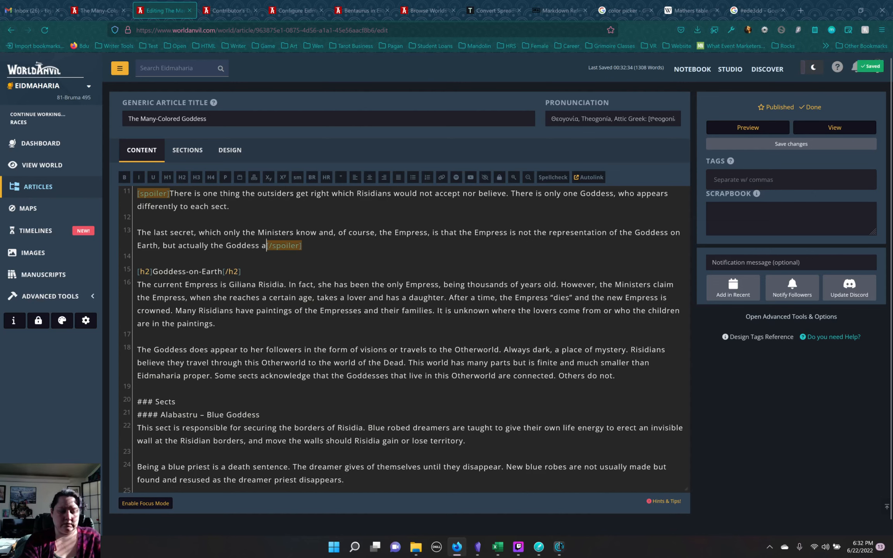
pyautogui.press('BackSpace')
pyautogui.press('BackSpace')
pyautogui.press('BackSpace')
pyautogui.press('BackSpace')
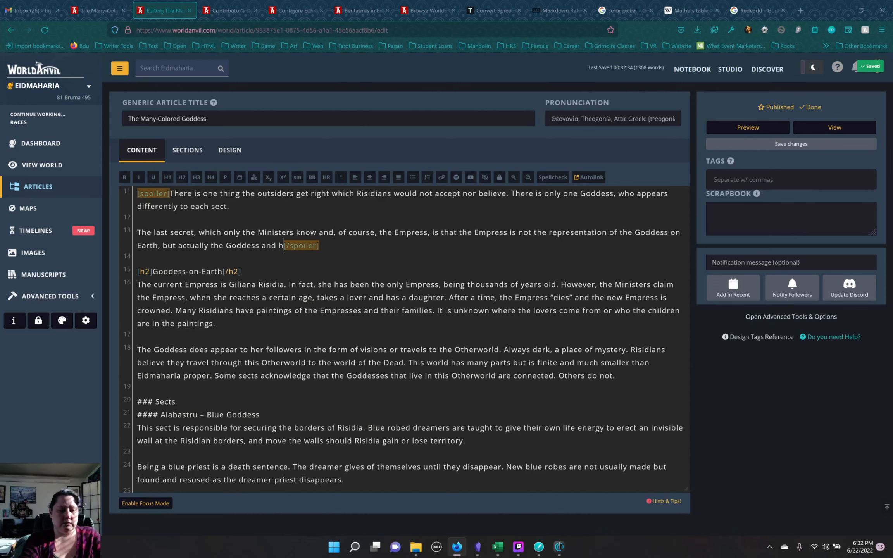
pyautogui.write('the only godde')
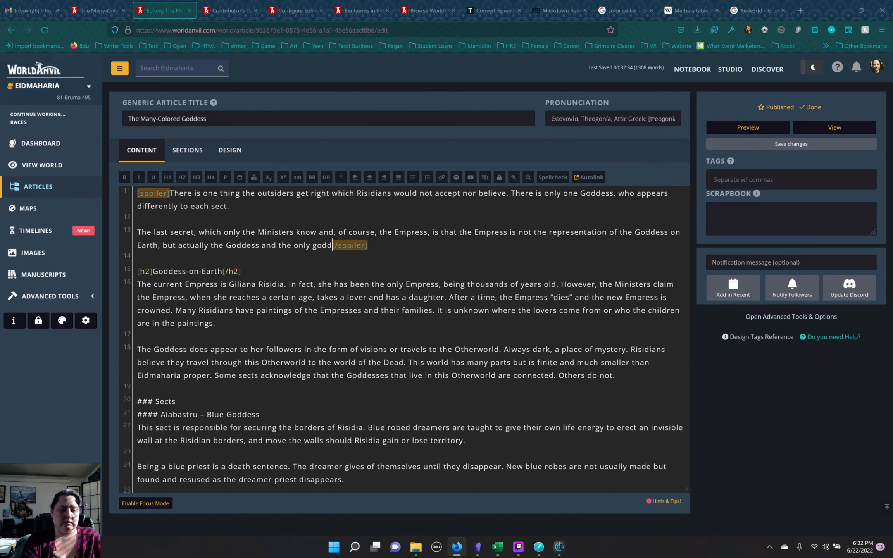
pyautogui.write('ss.')
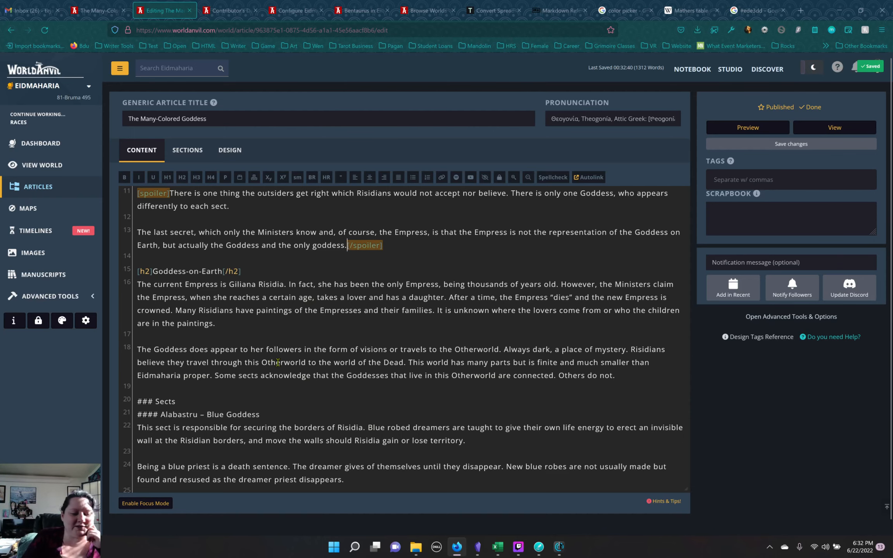
# Step: In the first Goddess-on-Earth paragraph, wrap "In fact" through "crowned." and the final sentence starting "It is unknown" in separate spoiler tags
pyautogui.scroll(-3, 284, 362)
pyautogui.scroll(1, 294, 361)
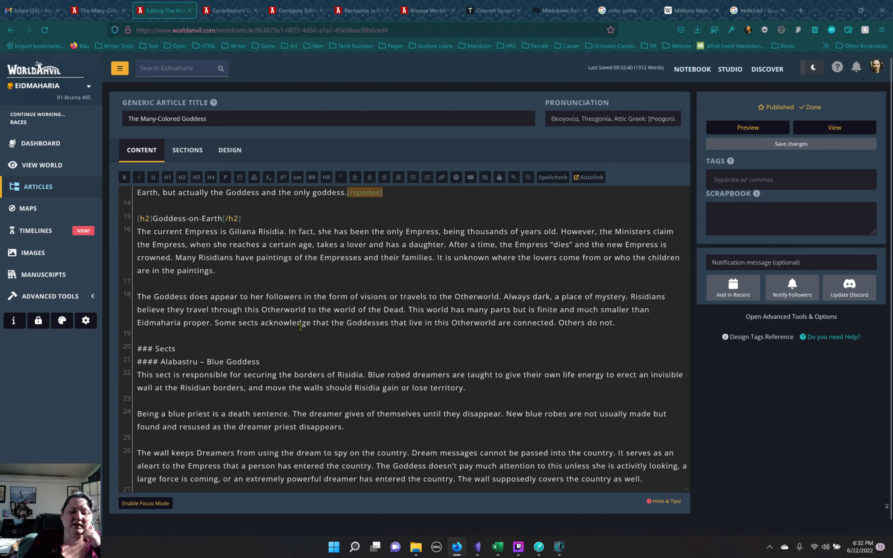
pyautogui.click(289, 231)
pyautogui.moveTo(289, 231); pyautogui.dragTo(557, 229)
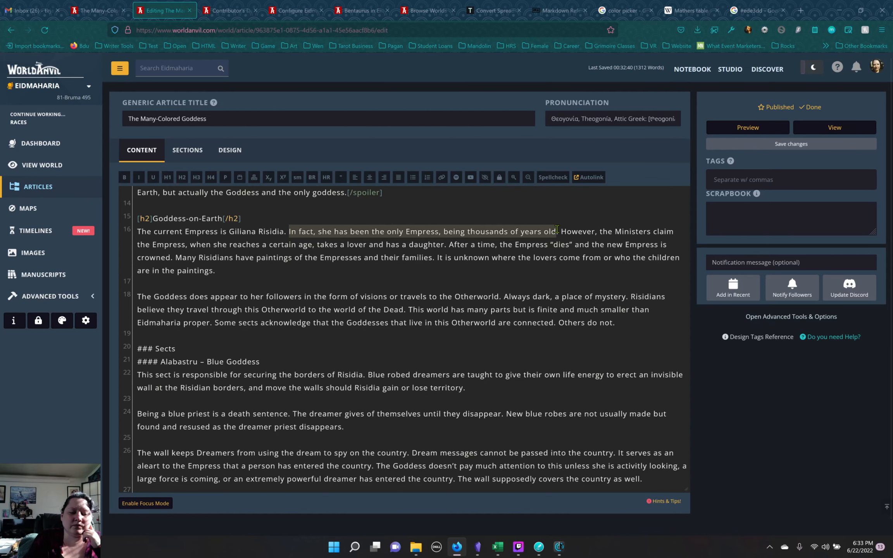
pyautogui.moveTo(557, 230); pyautogui.dragTo(560, 244)
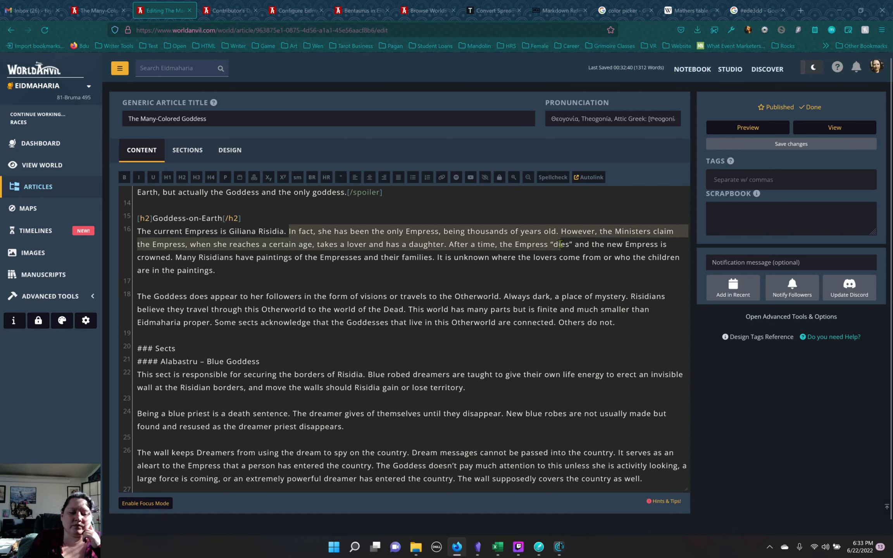
pyautogui.moveTo(560, 244); pyautogui.dragTo(174, 259)
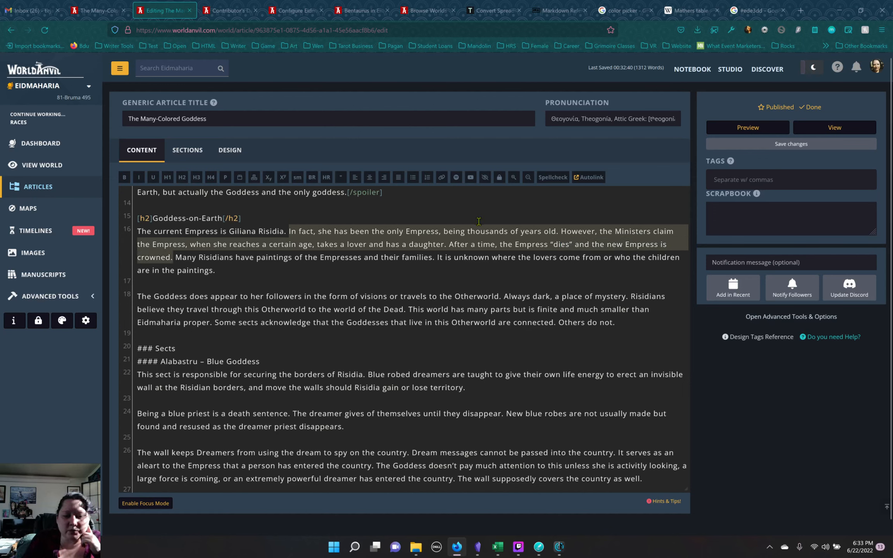
pyautogui.click(485, 177)
pyautogui.click(417, 297)
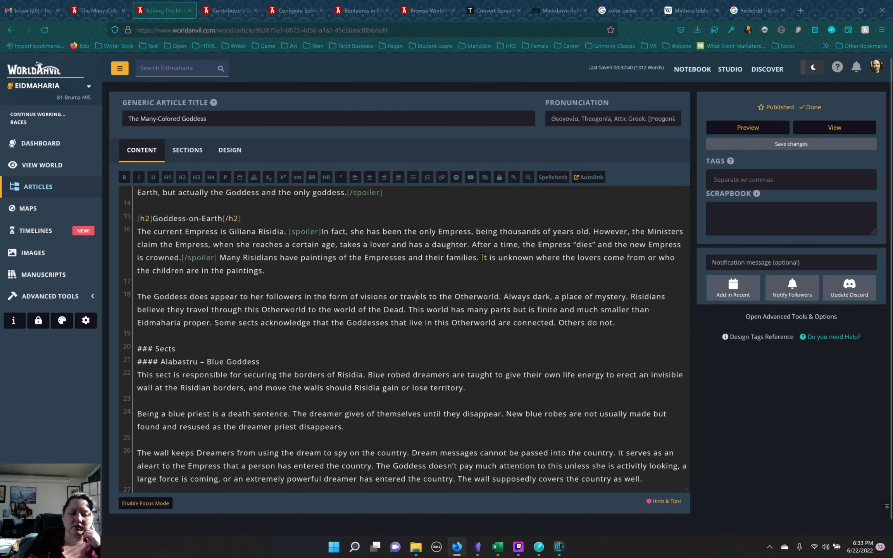
pyautogui.moveTo(482, 258); pyautogui.dragTo(488, 271)
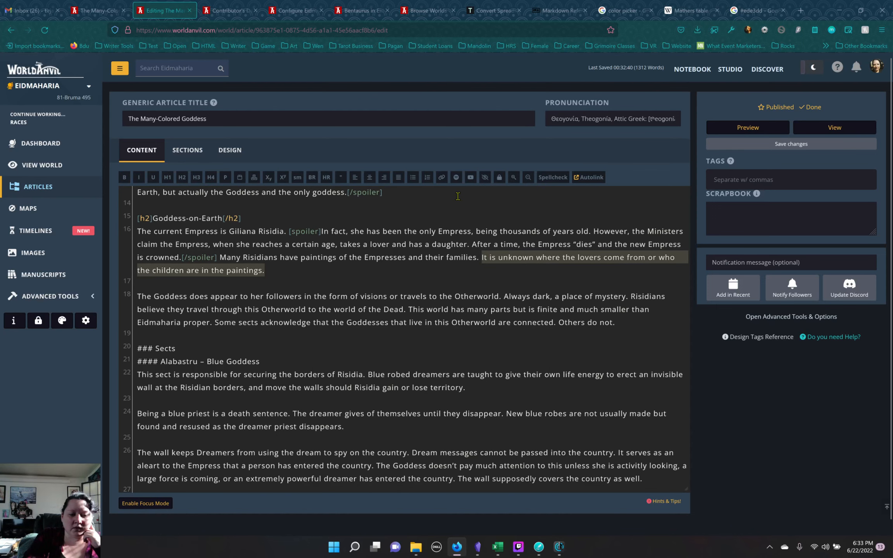
pyautogui.click(485, 178)
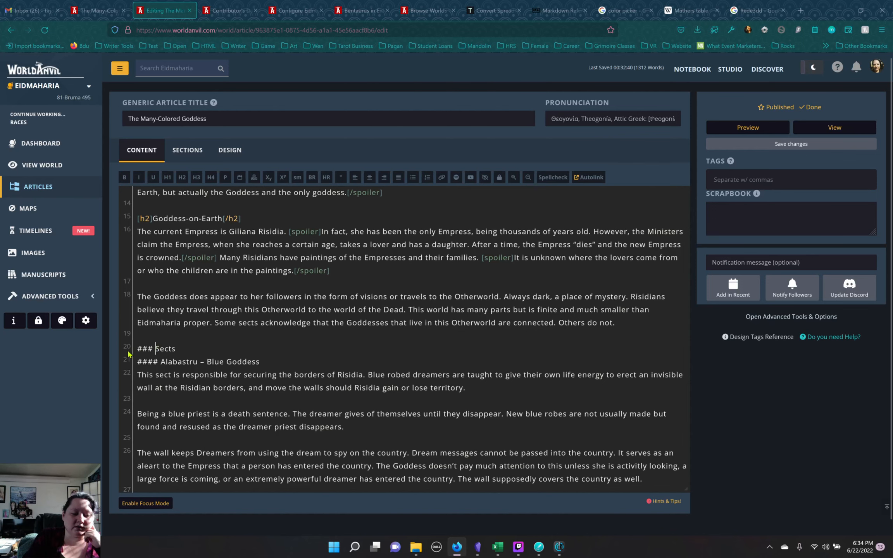
# Step: Remove the ### marks from the Sects heading and wrap it in [h2] tags
pyautogui.moveTo(156, 350); pyautogui.dragTo(134, 351)
pyautogui.press('BackSpace')
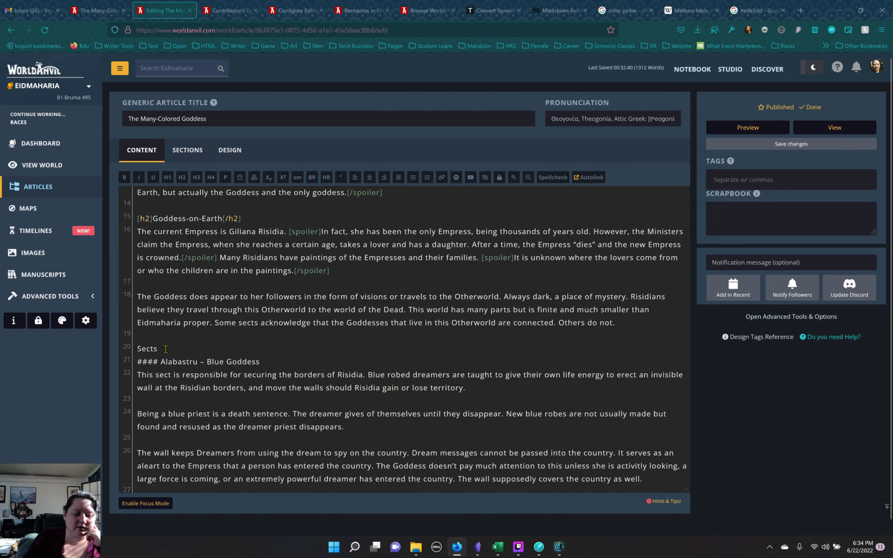
pyautogui.click(182, 177)
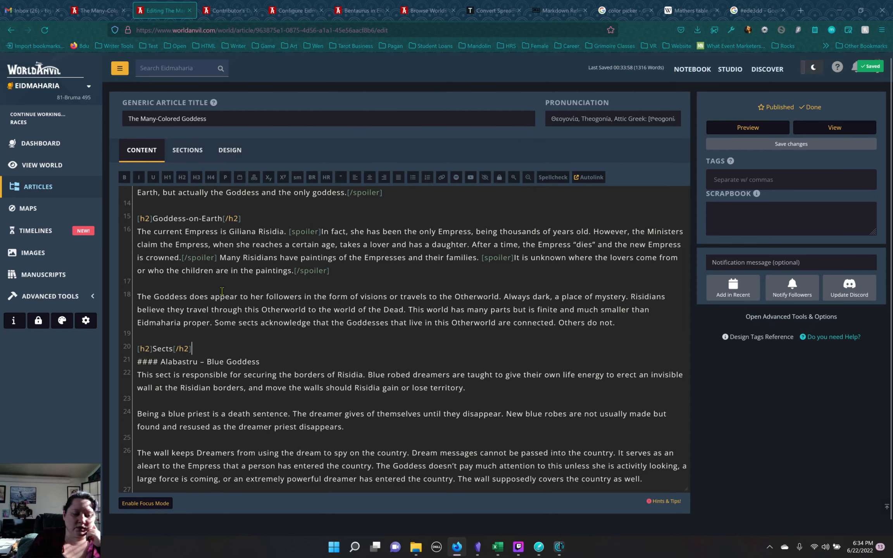
# Step: Open the world's article list and show the articles in the Deities & Religions category under World Encyclopedia
pyautogui.scroll(6, 287, 317)
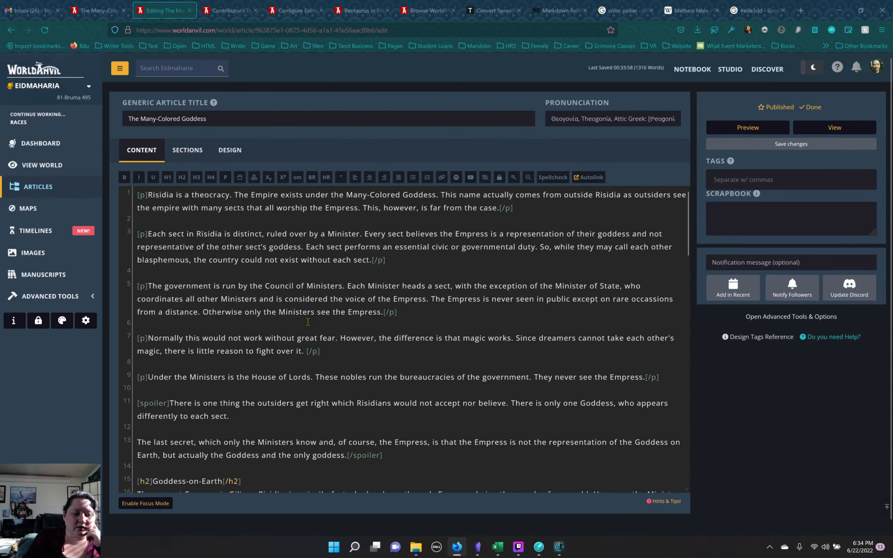
pyautogui.scroll(-4, 306, 323)
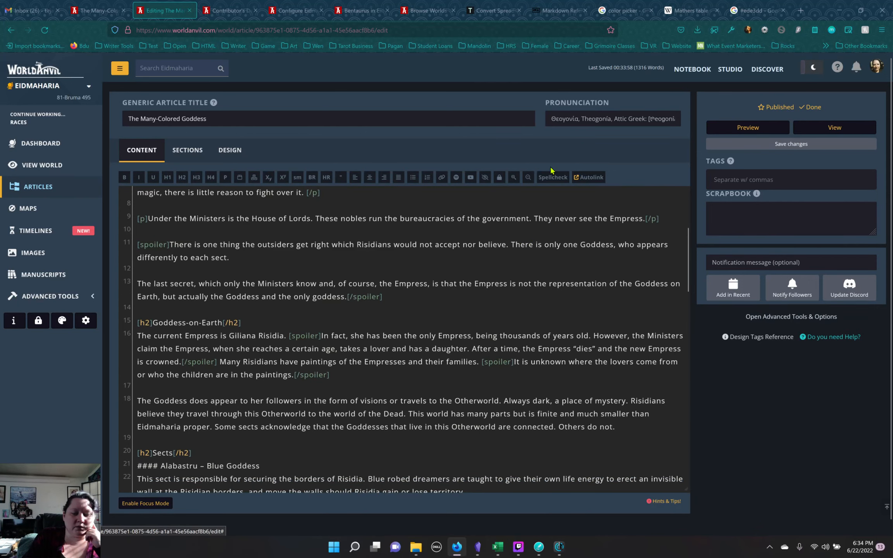
pyautogui.click(294, 11)
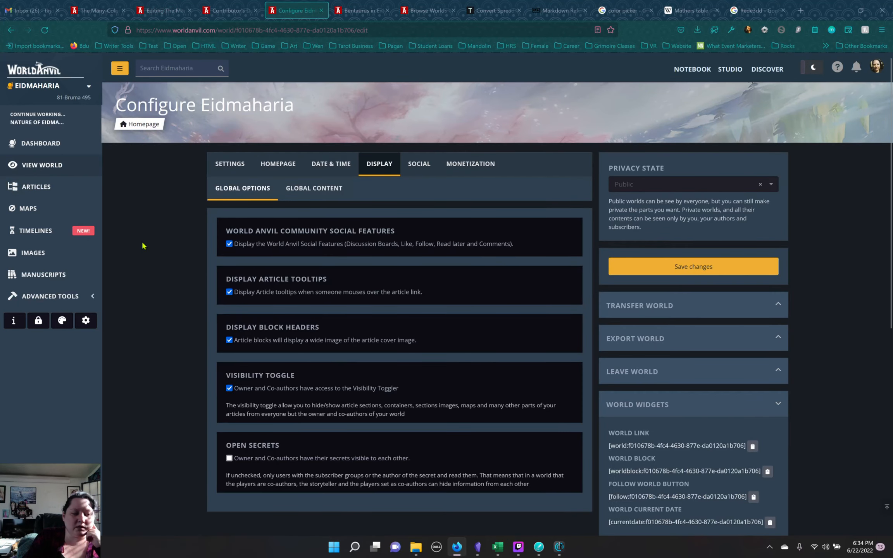
pyautogui.click(35, 187)
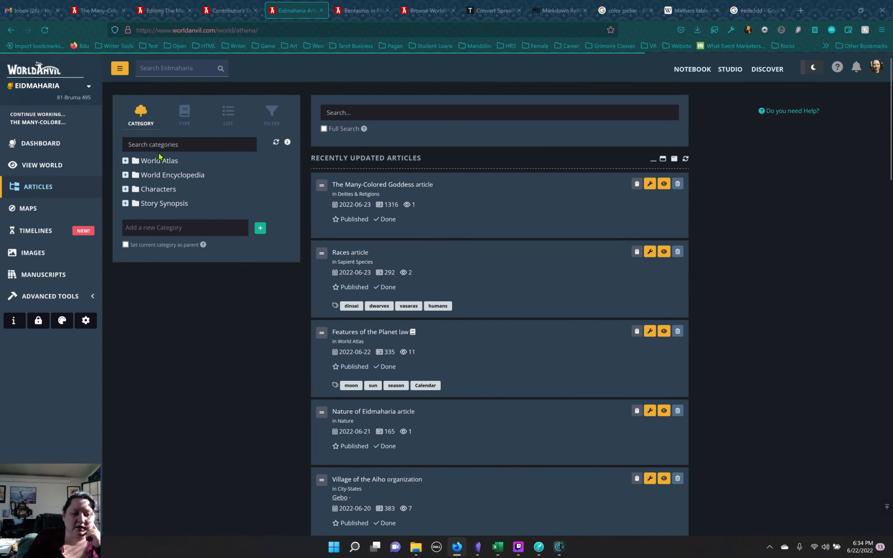
pyautogui.click(126, 175)
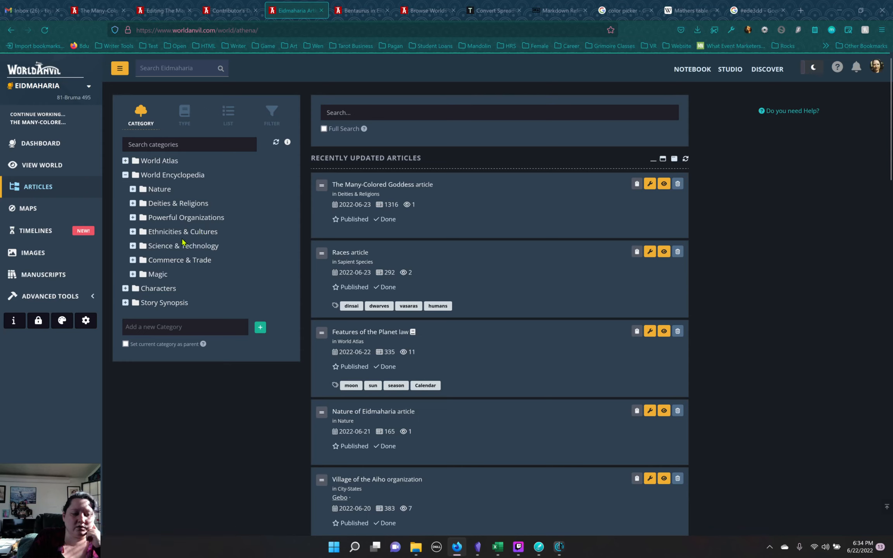
pyautogui.click(174, 209)
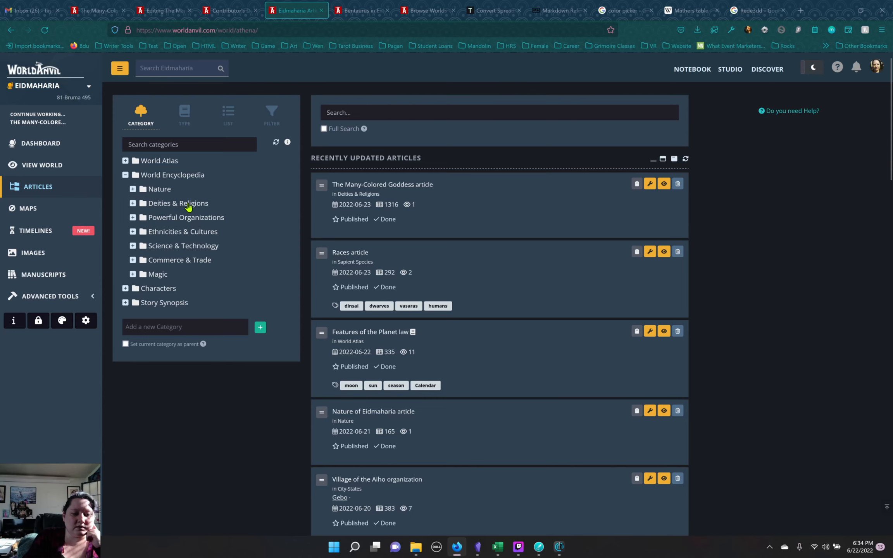
pyautogui.click(189, 207)
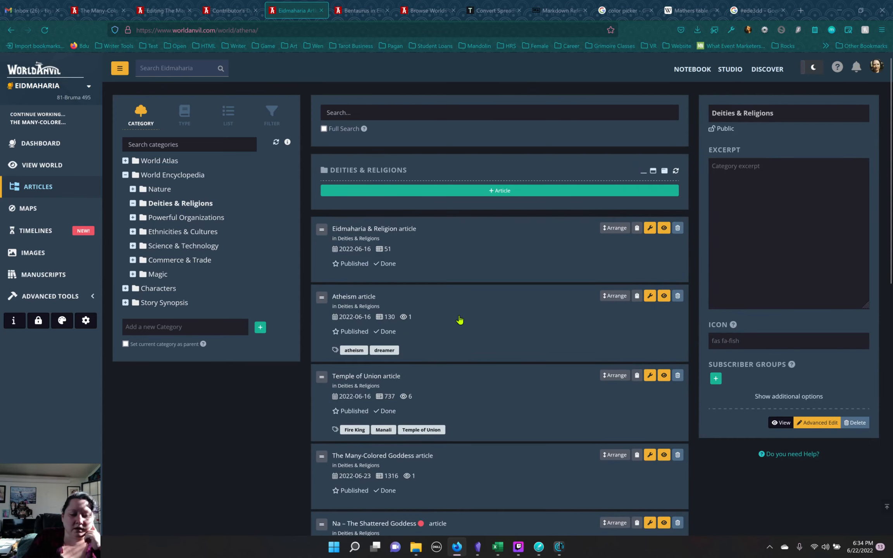
pyautogui.scroll(-3, 460, 320)
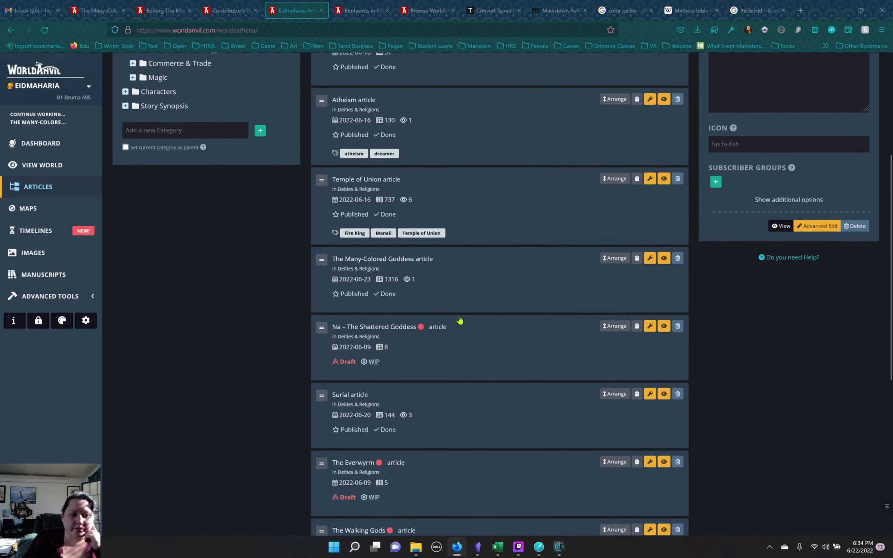
pyautogui.scroll(1, 459, 319)
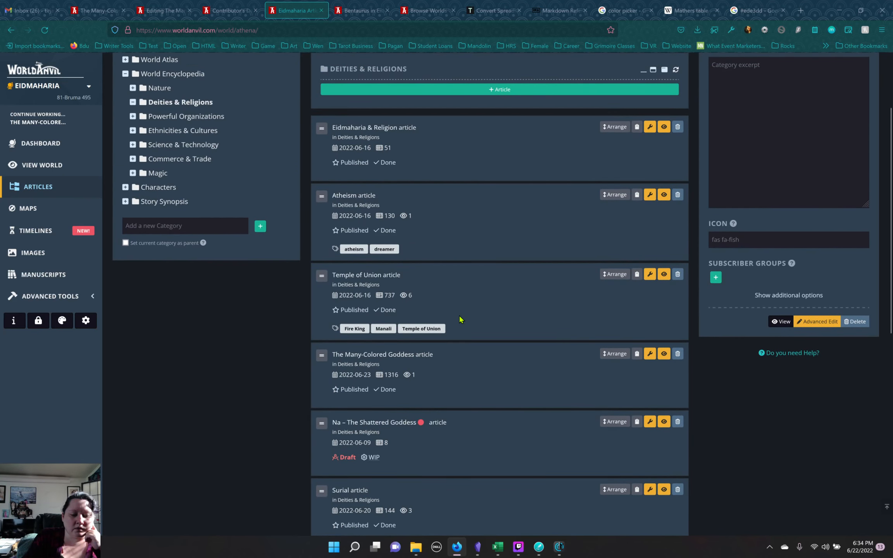
pyautogui.scroll(-4, 460, 320)
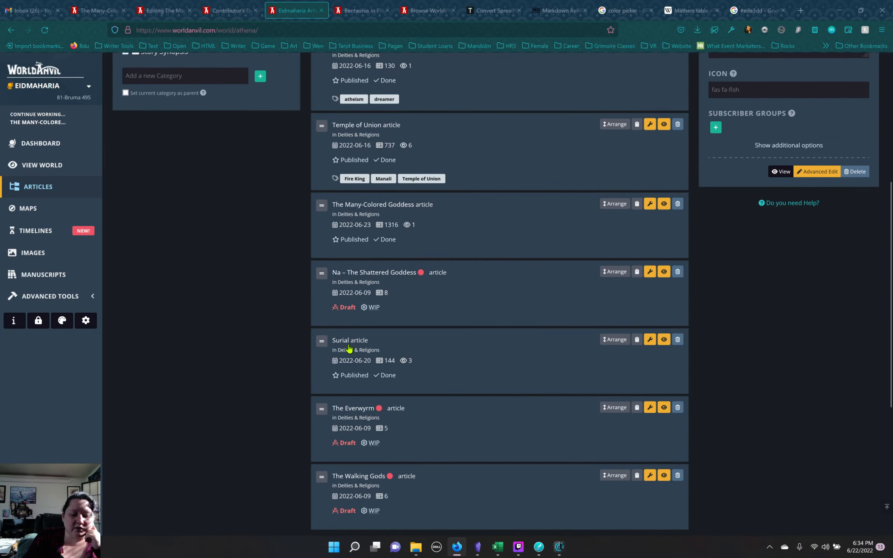
# Step: Move the Surial article from Deities & Religions into the Regions category under World Atlas
pyautogui.moveTo(322, 341); pyautogui.dragTo(128, 121)
pyautogui.scroll(5, 231, 215)
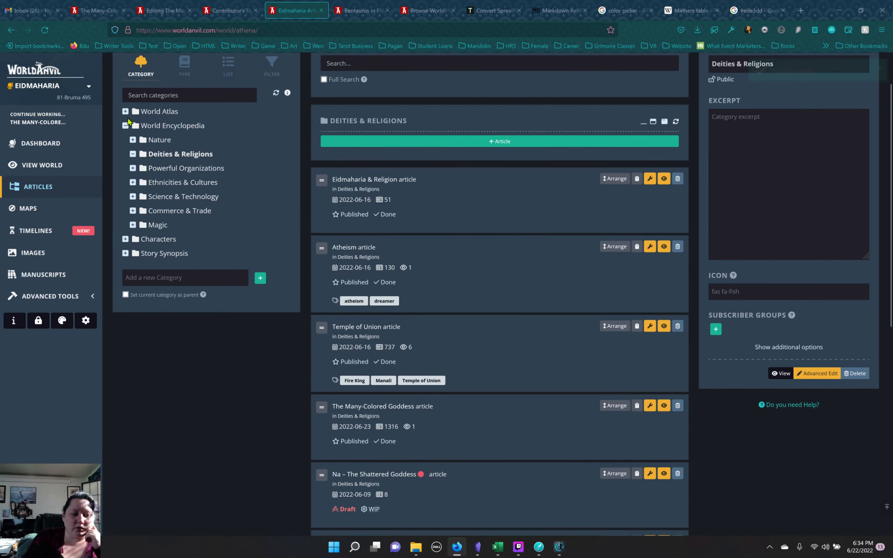
pyautogui.click(125, 111)
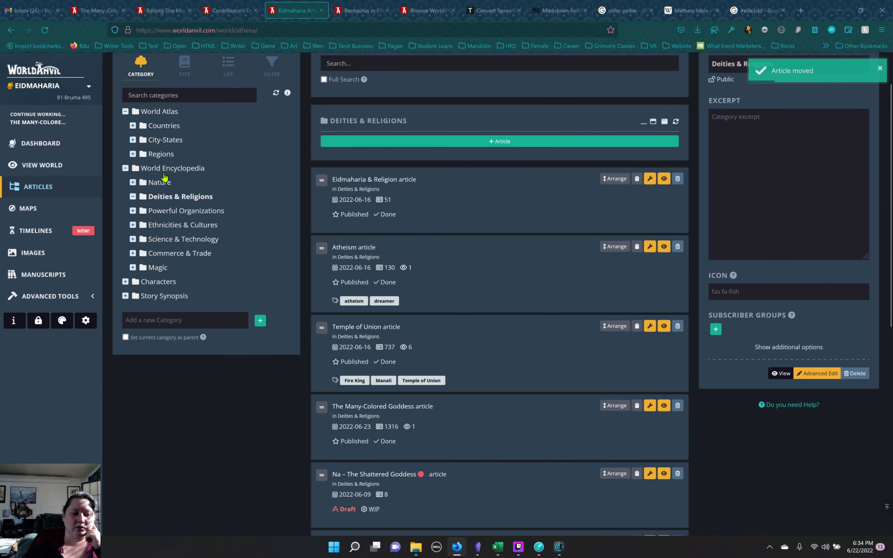
pyautogui.click(160, 112)
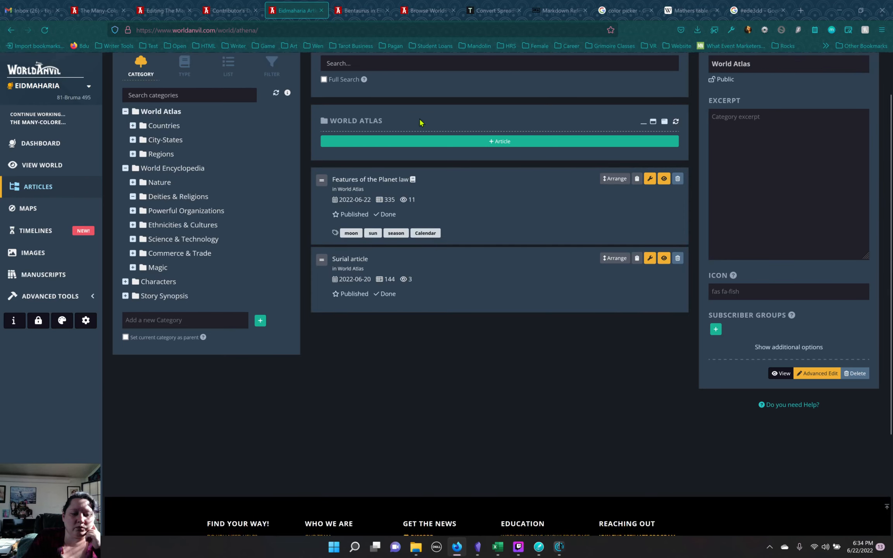
pyautogui.moveTo(321, 259); pyautogui.dragTo(205, 182)
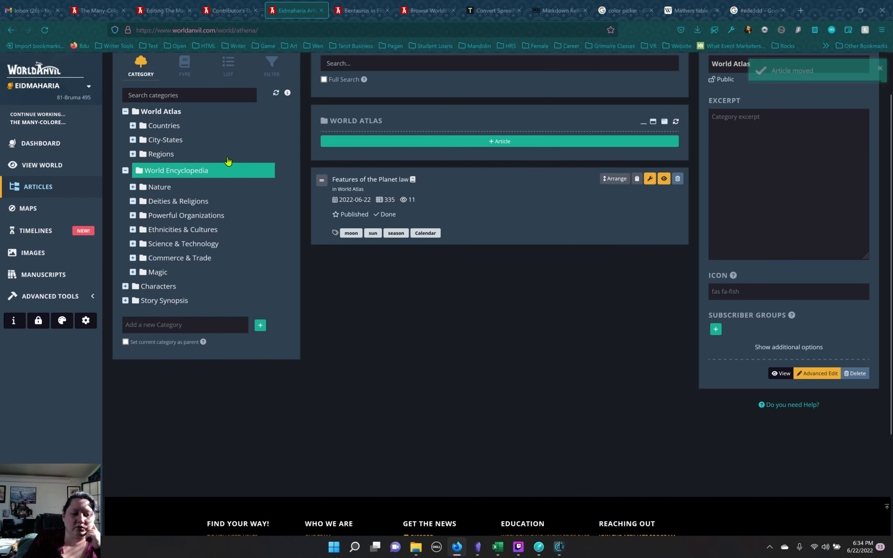
pyautogui.click(165, 155)
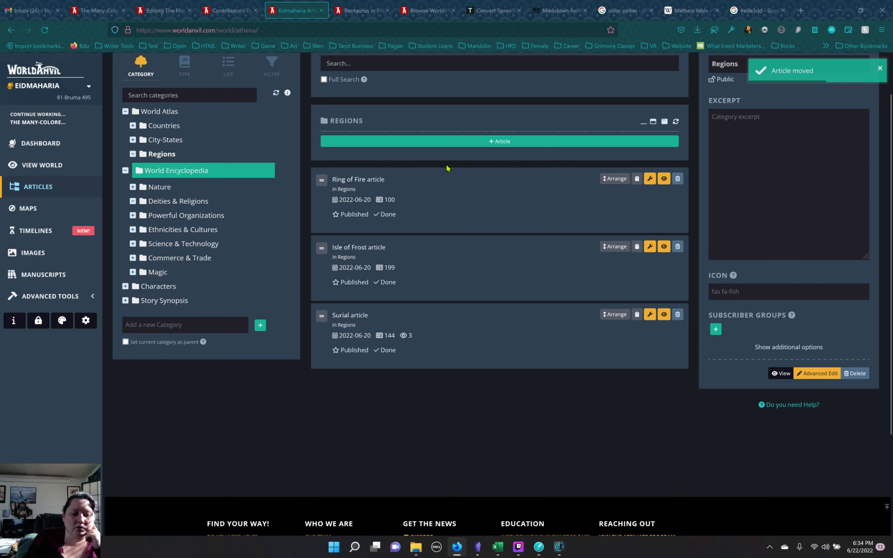
# Step: Return to the published Many-Colored Goddess page and open the Surial article from World Atlas in the World Codex
pyautogui.click(229, 14)
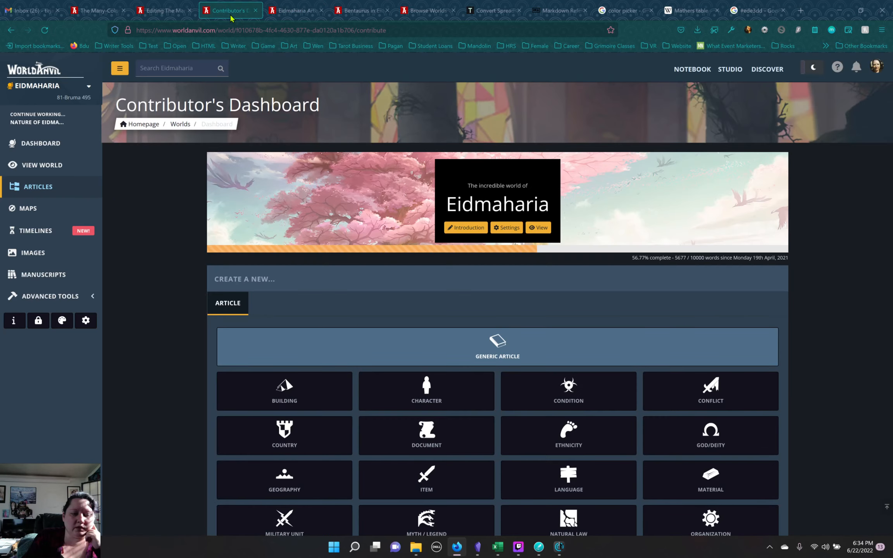
pyautogui.click(152, 16)
pyautogui.click(105, 12)
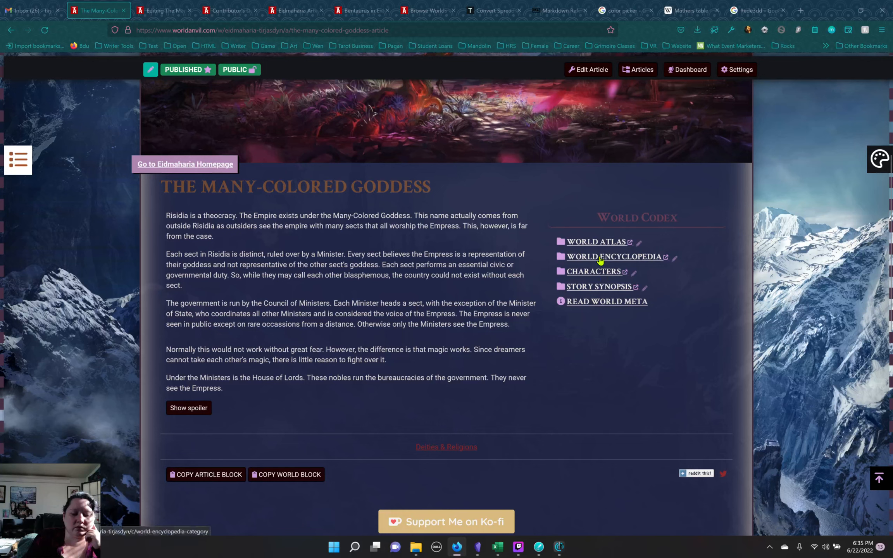
pyautogui.click(600, 259)
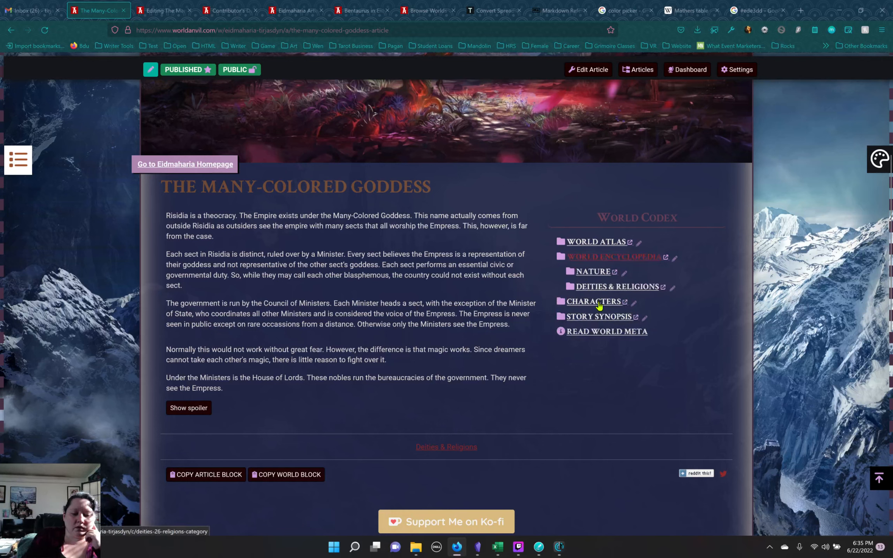
pyautogui.click(597, 242)
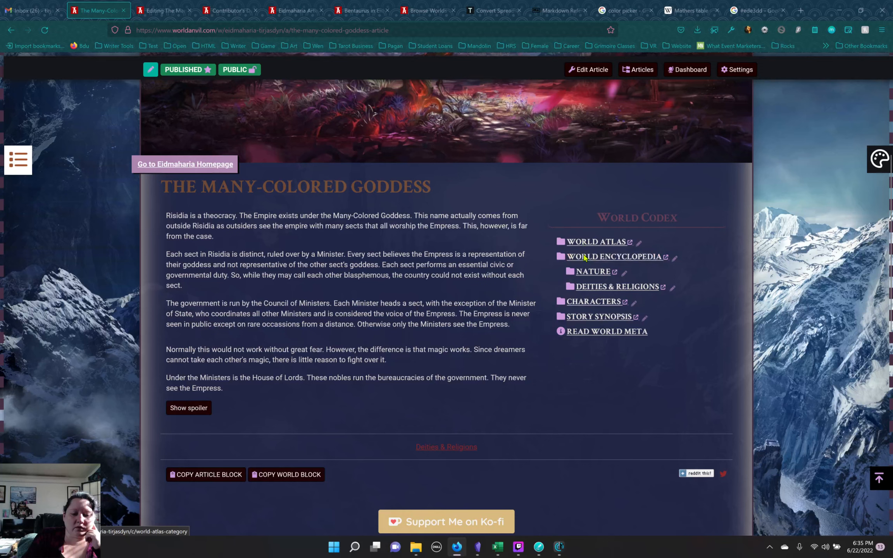
pyautogui.click(589, 291)
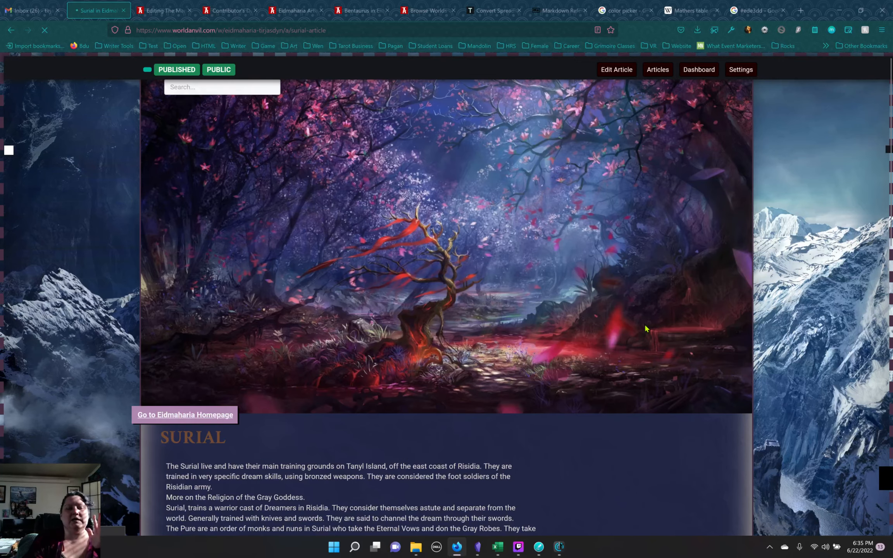
# Step: Look over the published Surial article and open it for editing
pyautogui.scroll(-5, 378, 366)
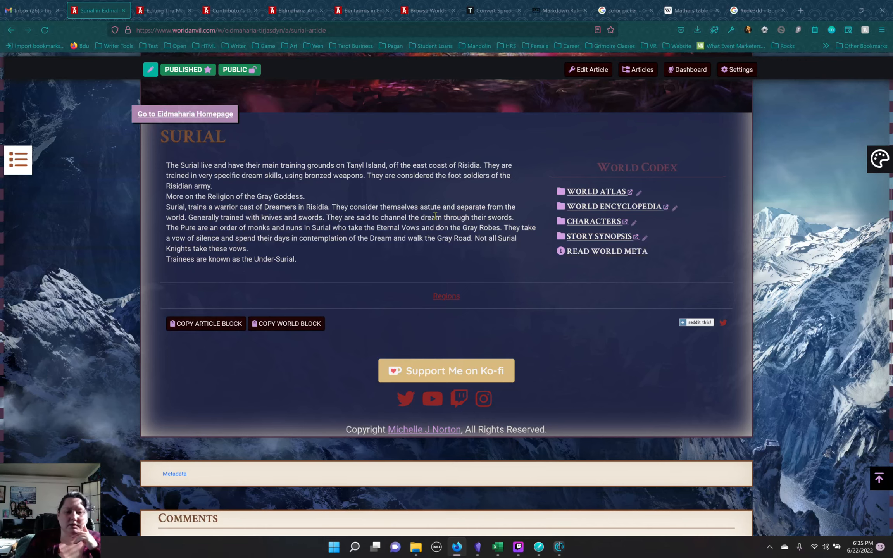
pyautogui.scroll(5, 537, 76)
pyautogui.click(589, 69)
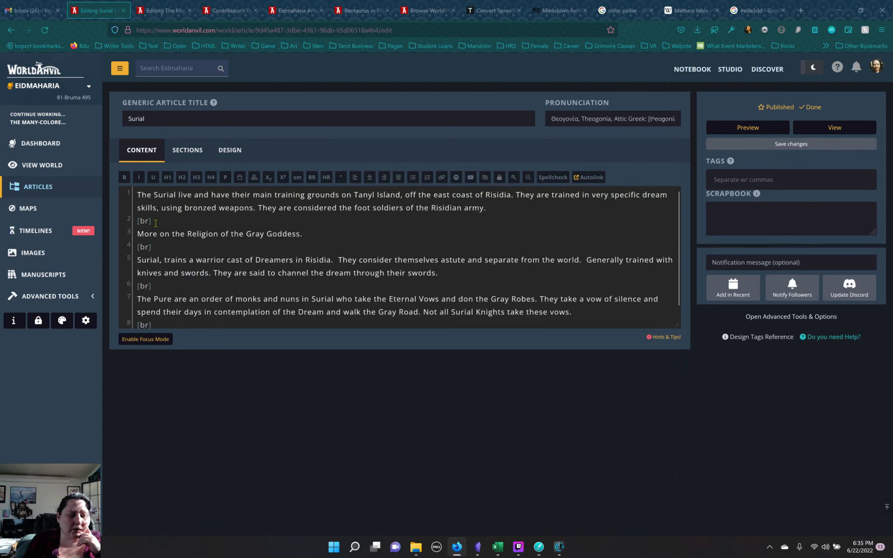
# Step: Remove the [br] tag below the first Surial paragraph and wrap that paragraph in [p] tags
pyautogui.press('BackSpace')
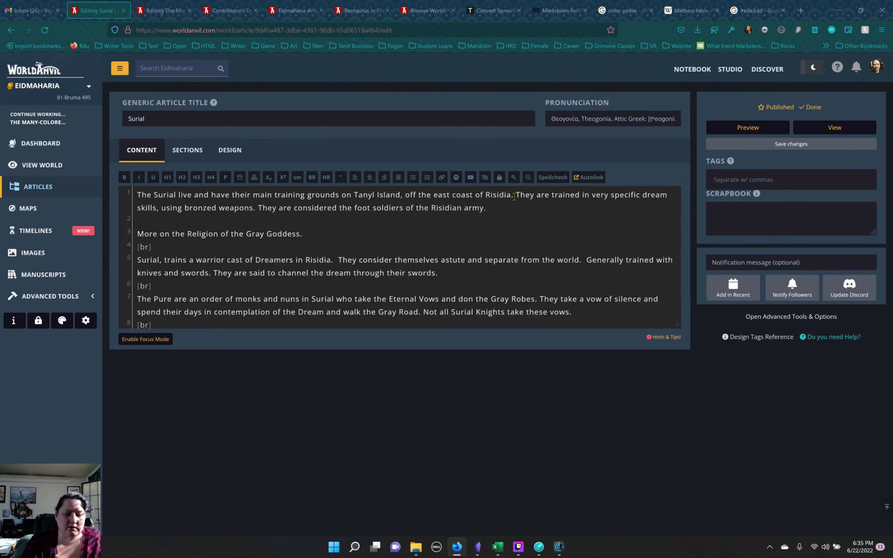
pyautogui.click(508, 208)
pyautogui.tripleClick(273, 208)
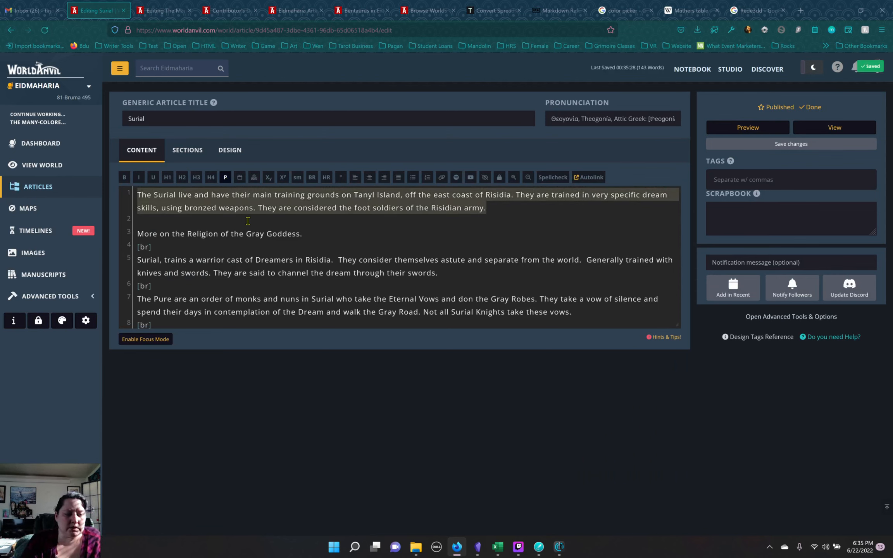
pyautogui.click(225, 177)
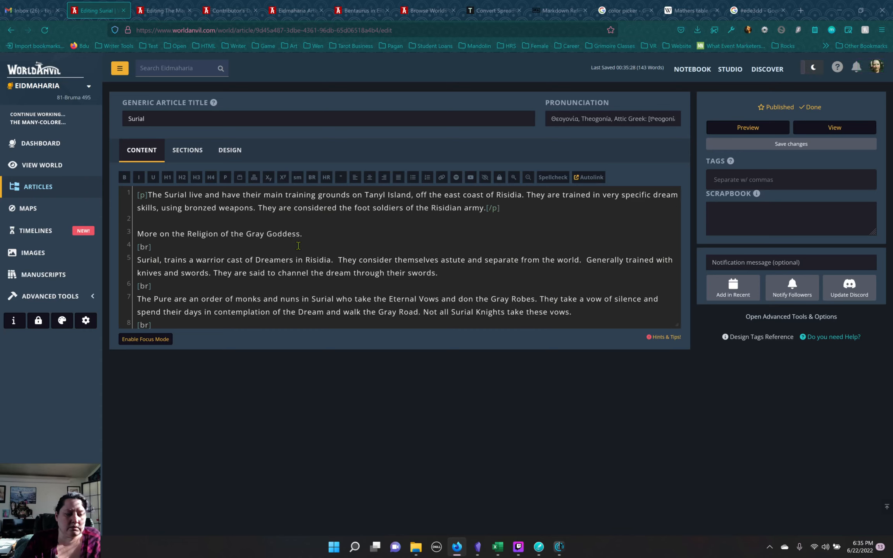
# Step: Autolink both mentions of Risidia in the Surial text to the Risidia article using selective replacement, and save the changes
pyautogui.moveTo(299, 234); pyautogui.dragTo(246, 234)
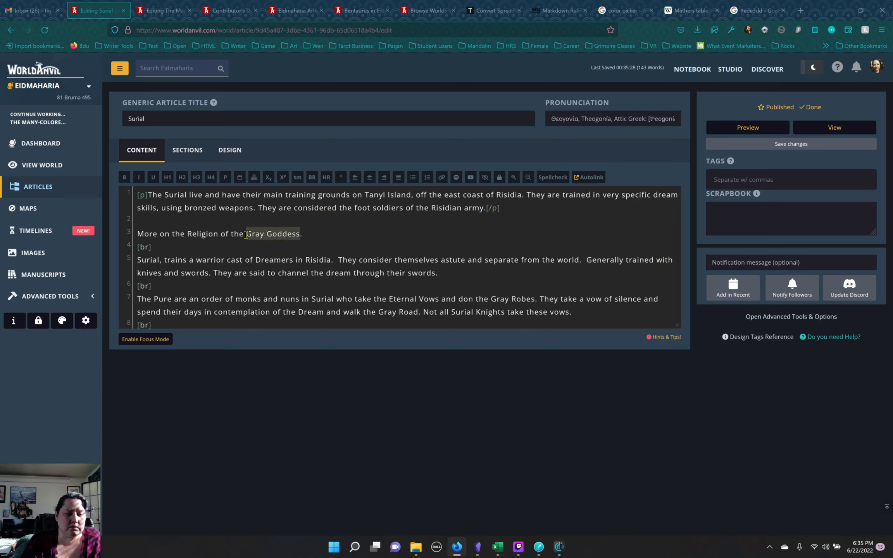
pyautogui.click(578, 180)
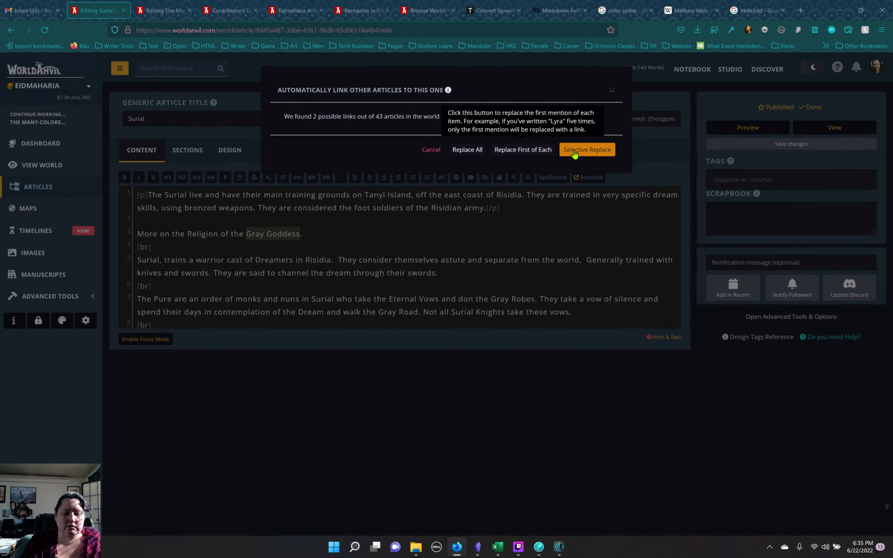
pyautogui.click(574, 154)
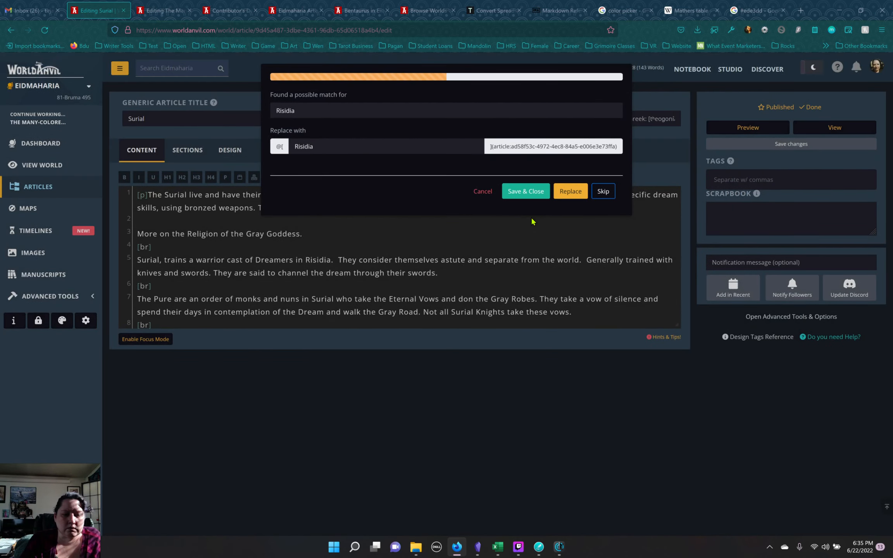
pyautogui.click(564, 195)
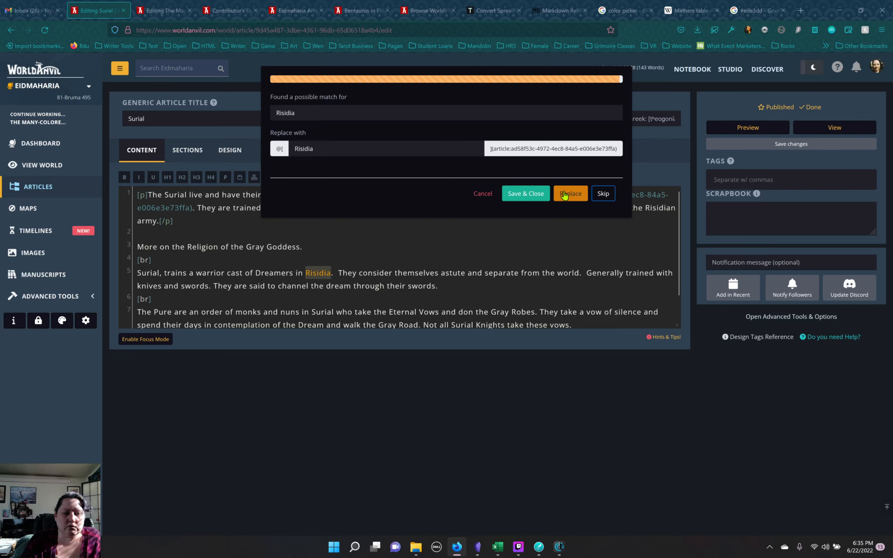
pyautogui.click(568, 197)
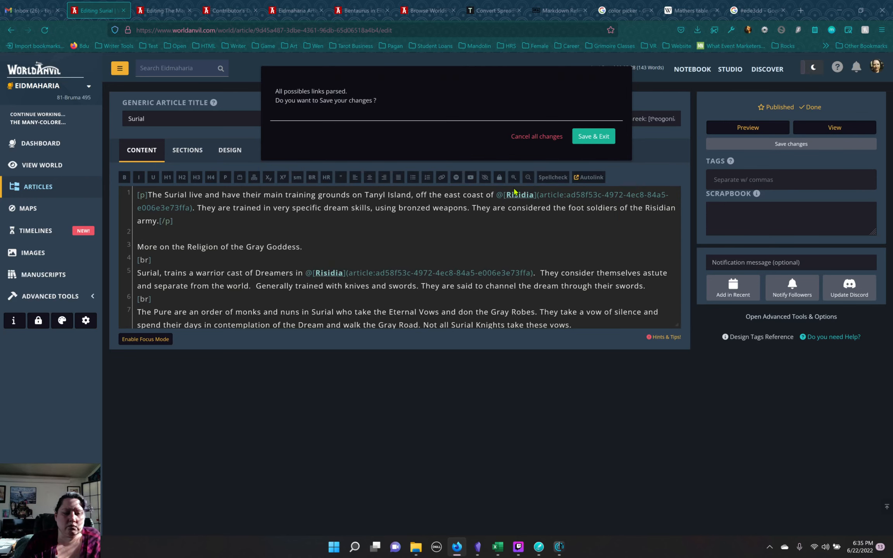
pyautogui.click(601, 140)
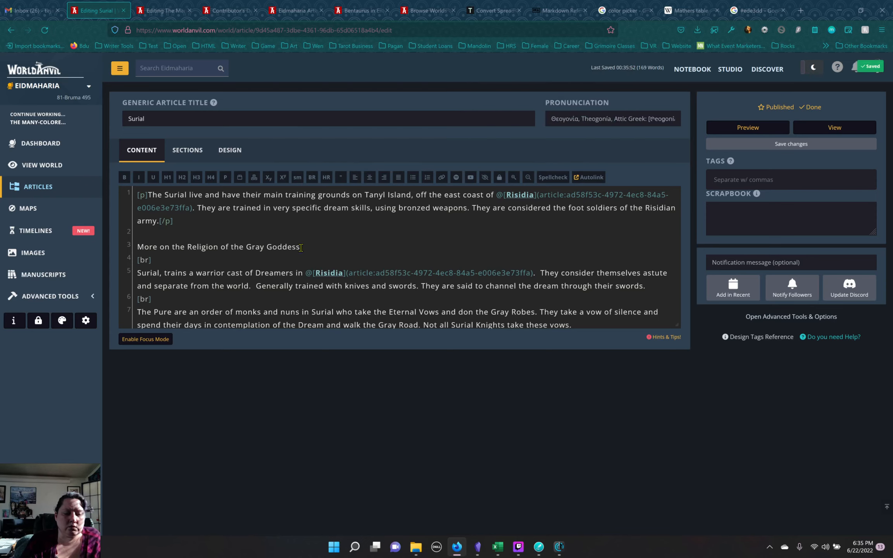
# Step: Wrap "Gray Goddess" in the "More on the Religion" line in a url tag pointing to Religion
pyautogui.moveTo(300, 248); pyautogui.dragTo(267, 249)
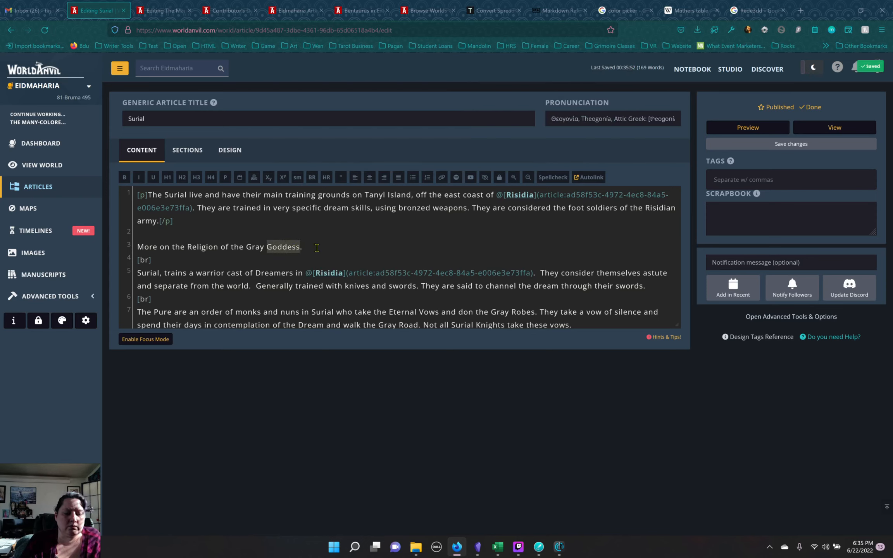
pyautogui.click(300, 247)
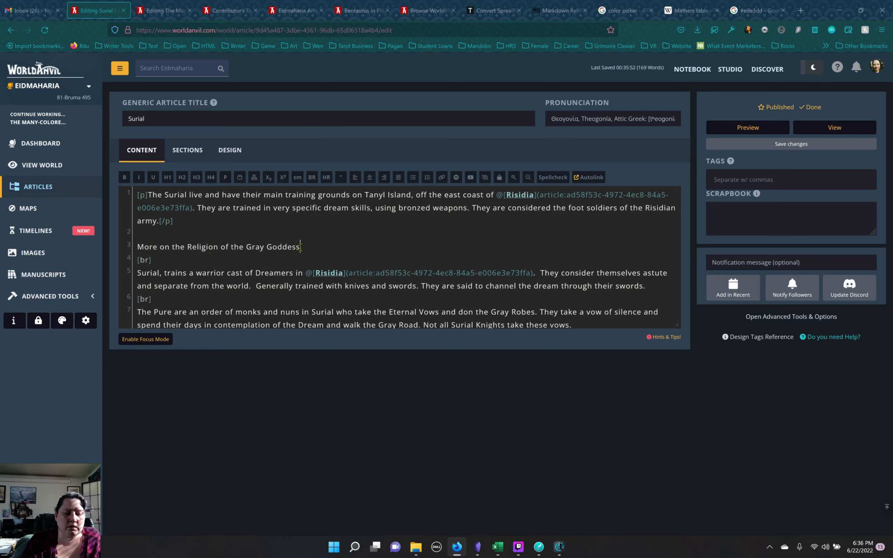
pyautogui.moveTo(301, 248); pyautogui.dragTo(245, 248)
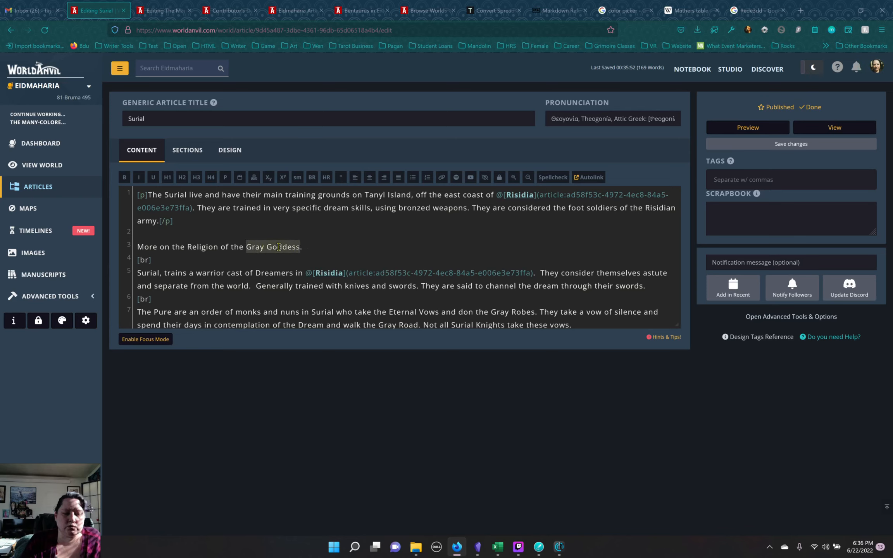
pyautogui.click(442, 177)
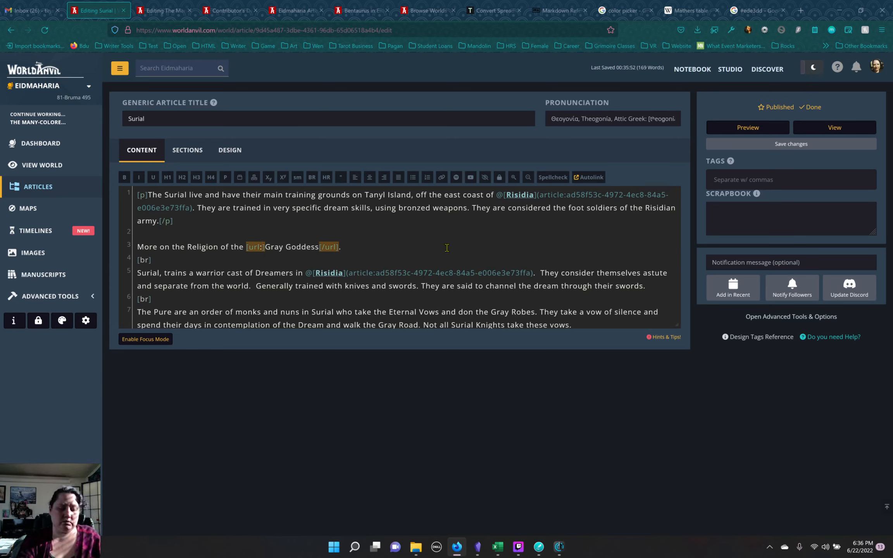
pyautogui.write('Religion')
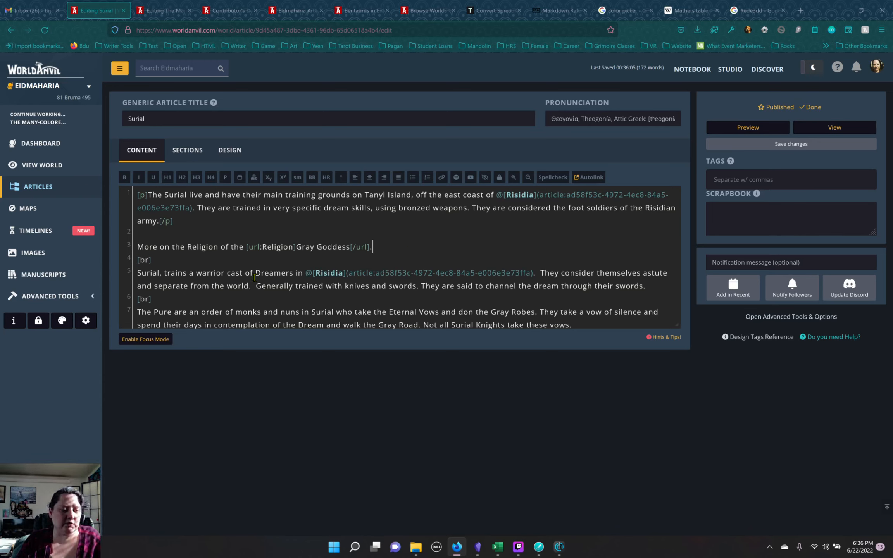
# Step: Remove the [br] tags above and below the paragraph starting "Surial, trains a warrior cast" and wrap that paragraph in [p] tags
pyautogui.moveTo(154, 263); pyautogui.dragTo(106, 266)
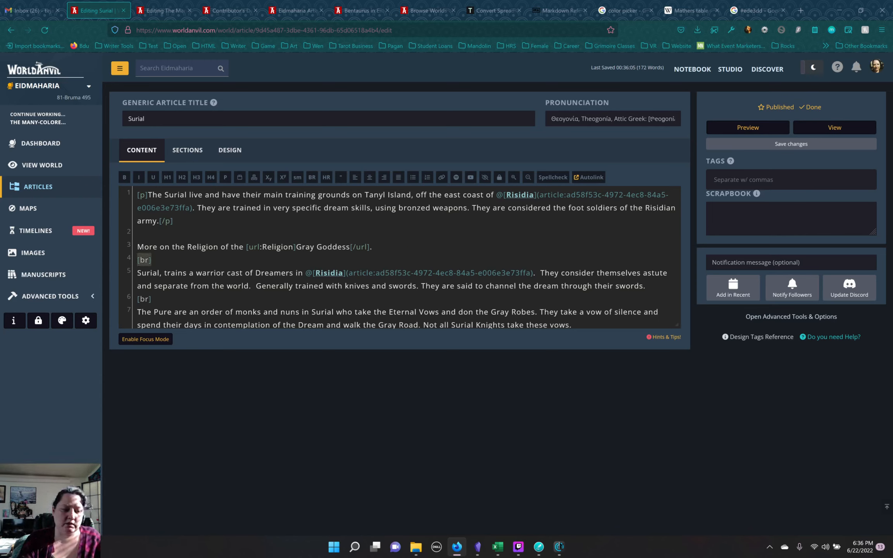
pyautogui.press('BackSpace')
pyautogui.moveTo(154, 299); pyautogui.dragTo(118, 299)
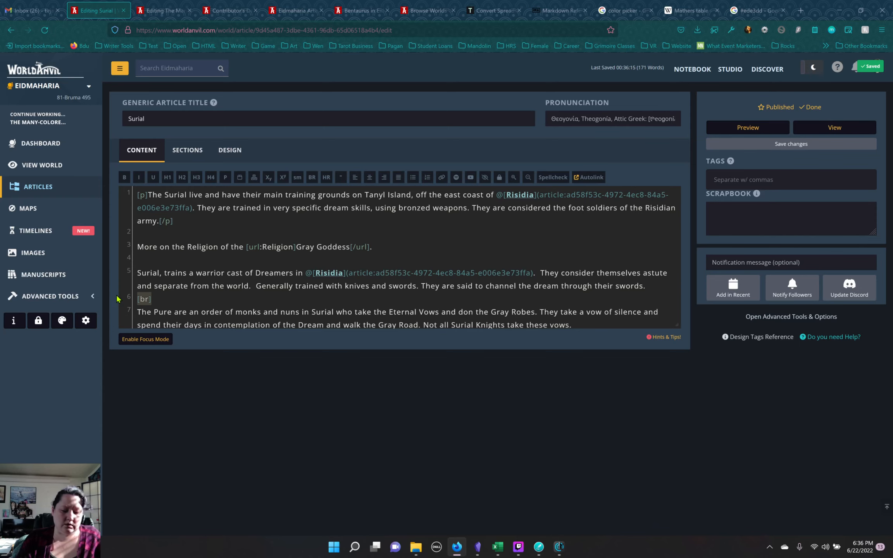
pyautogui.press('BackSpace')
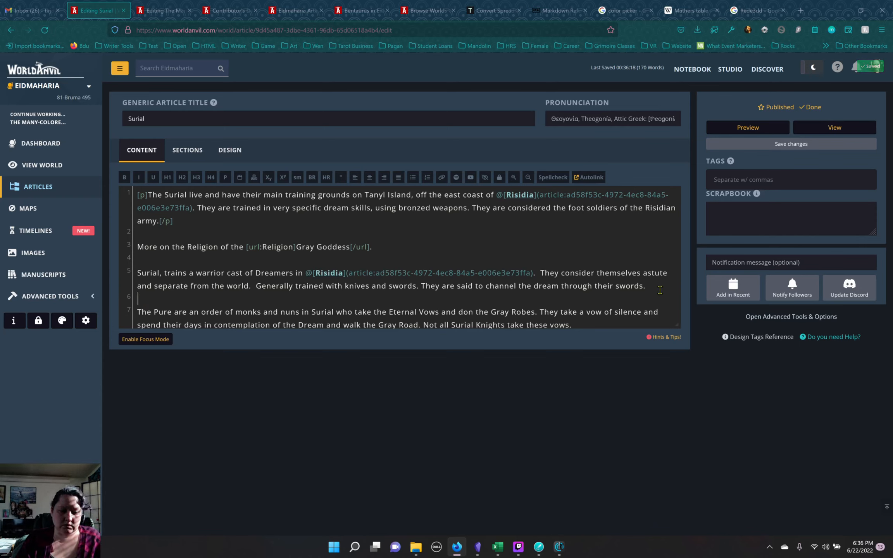
pyautogui.moveTo(660, 290); pyautogui.dragTo(138, 273)
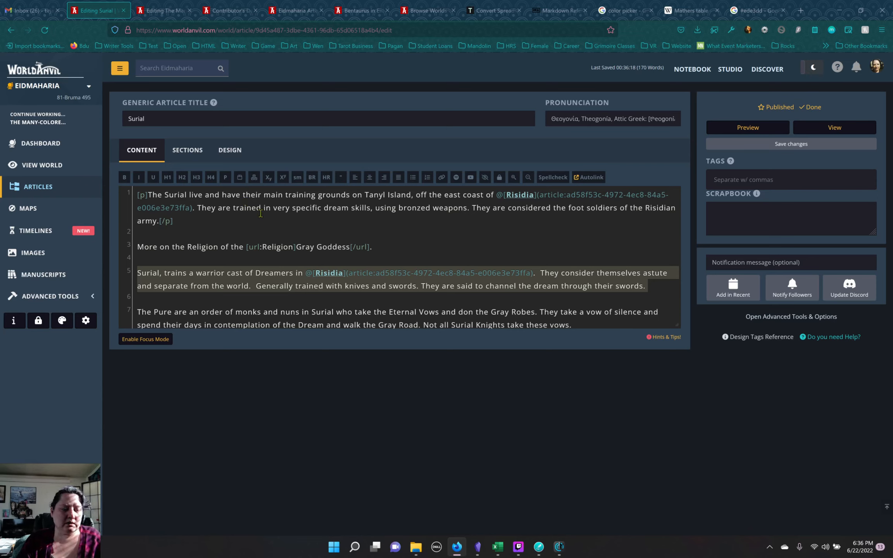
pyautogui.click(227, 178)
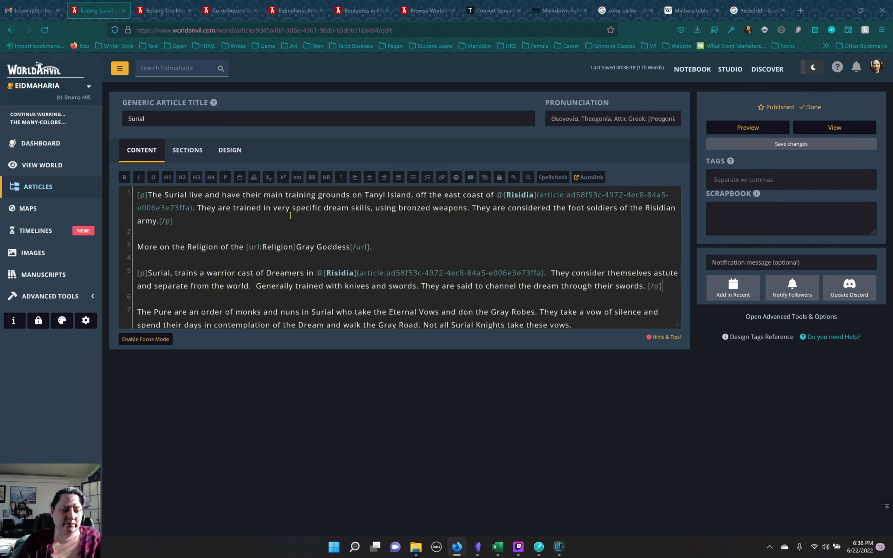
# Step: Bold "The Pure" at the start of its paragraph and wrap the whole paragraph in [p] tags
pyautogui.scroll(-1, 318, 213)
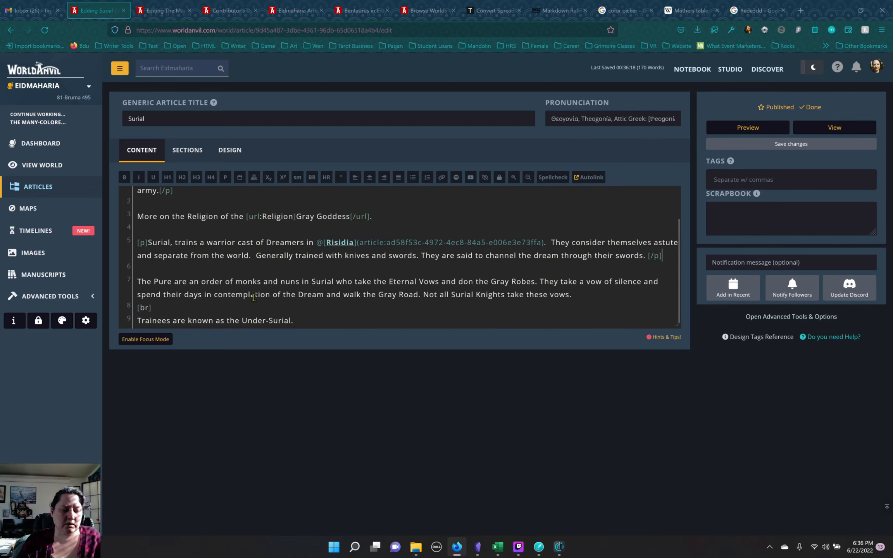
pyautogui.moveTo(173, 282); pyautogui.dragTo(137, 282)
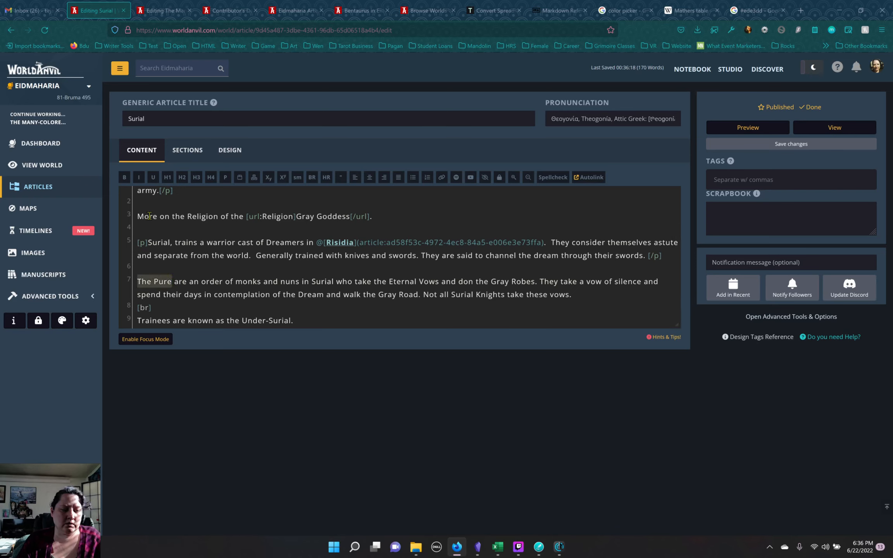
pyautogui.click(124, 177)
pyautogui.click(235, 281)
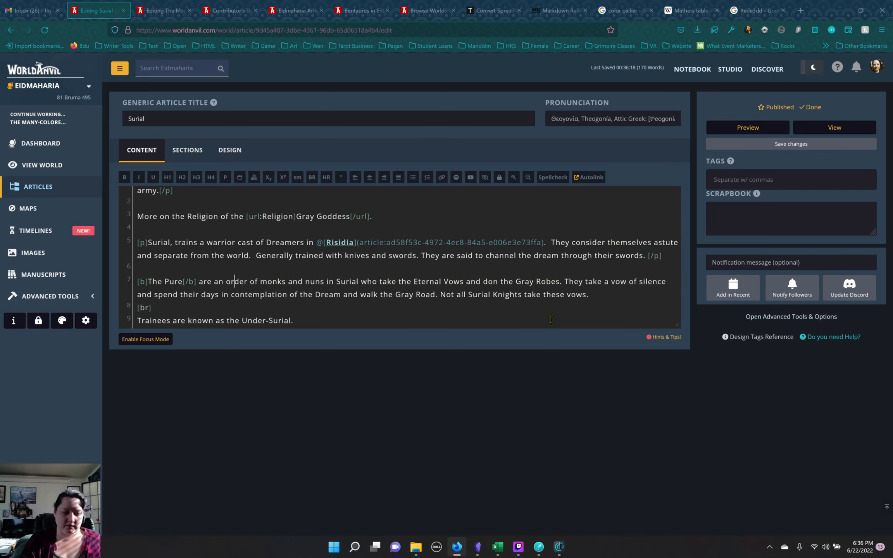
pyautogui.moveTo(589, 295); pyautogui.dragTo(138, 280)
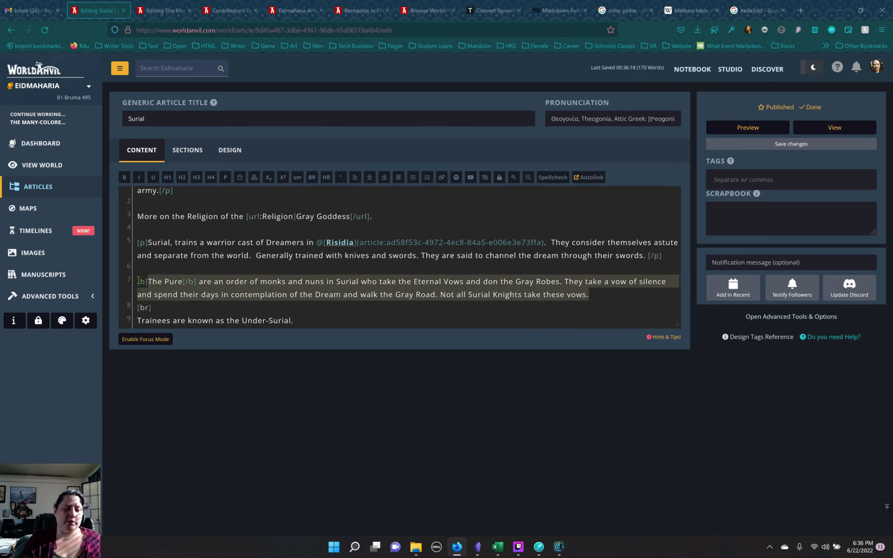
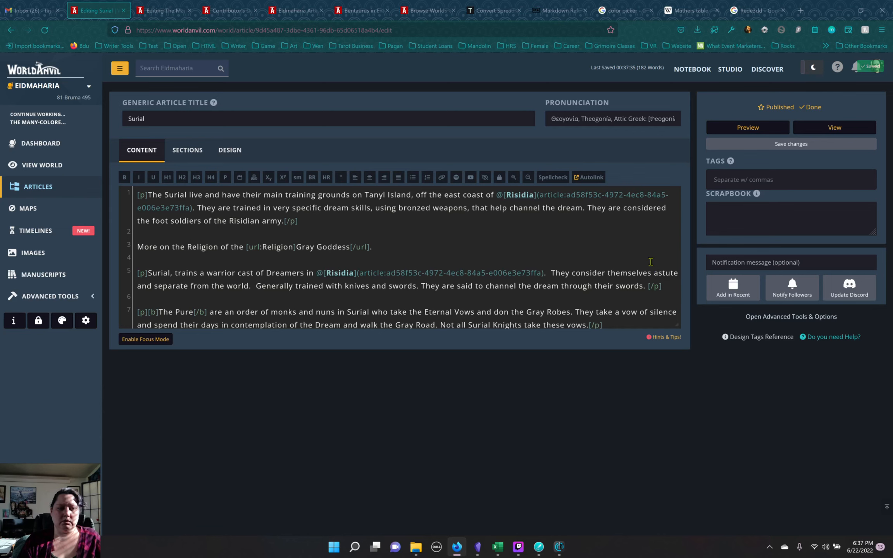
# Step: Save the Surial article, preview it, test the Gray Goddess link, and return to the preview
pyautogui.click(762, 141)
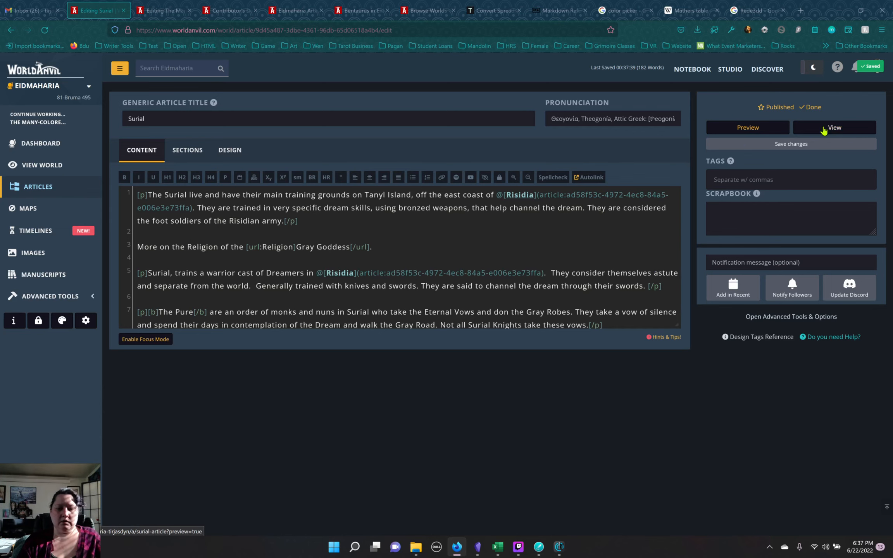
pyautogui.click(757, 129)
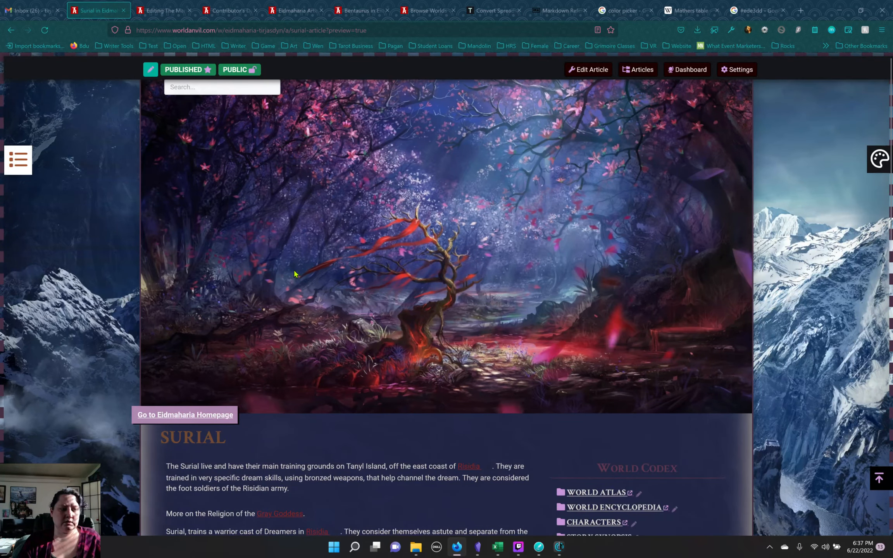
pyautogui.scroll(-5, 294, 271)
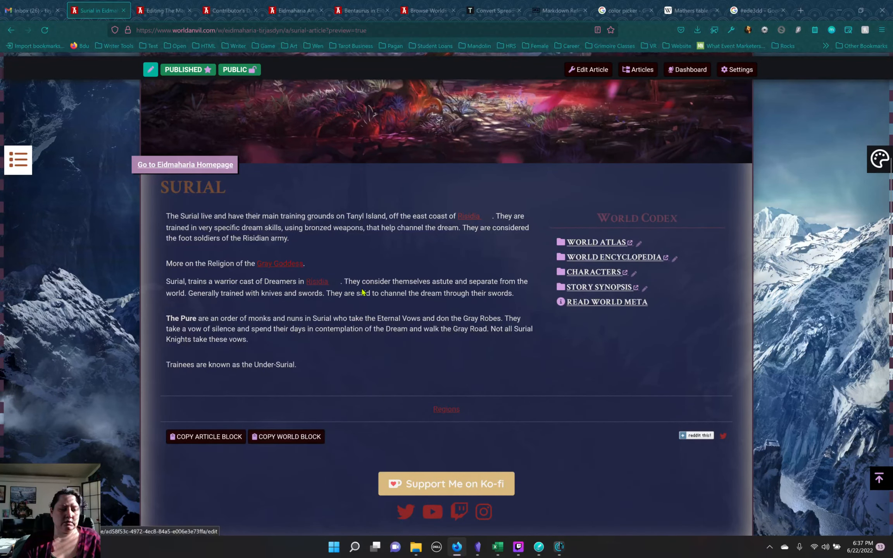
pyautogui.click(280, 264)
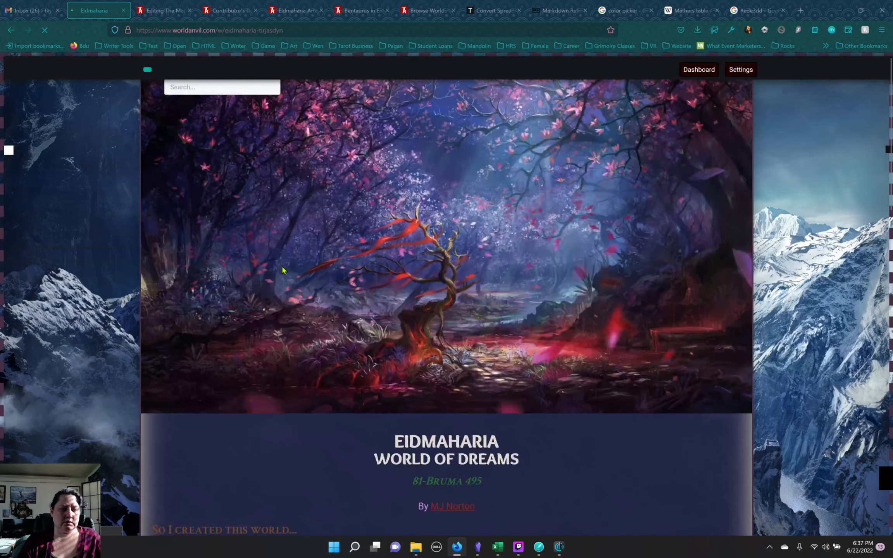
pyautogui.scroll(-5, 287, 272)
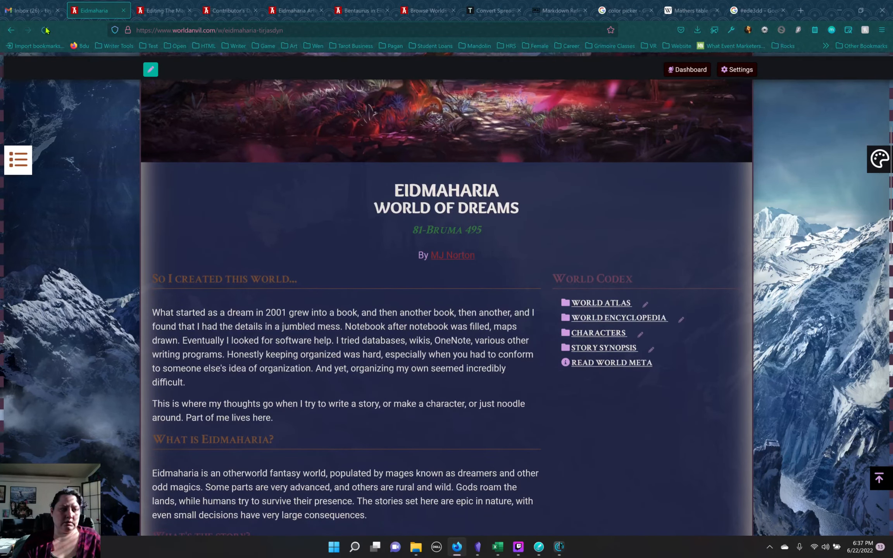
pyautogui.click(11, 30)
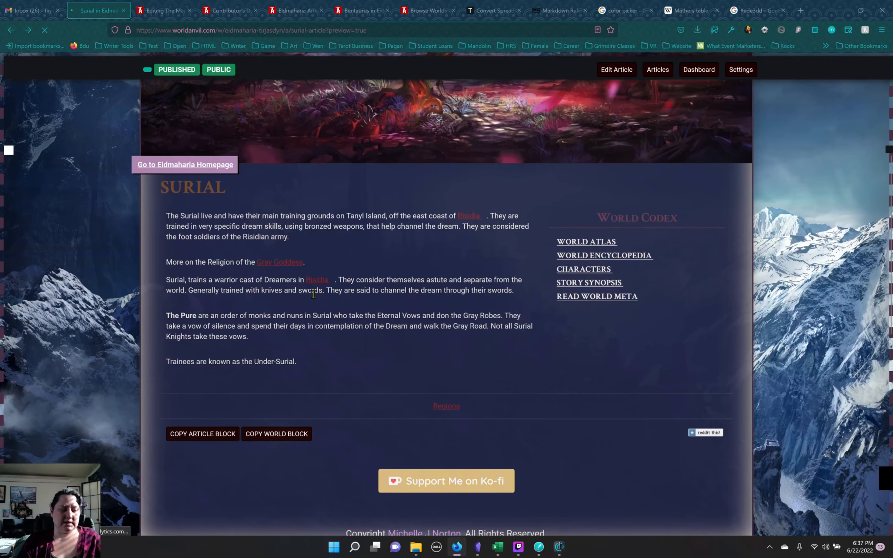
# Step: Copy the Surial article's body text from the preview, switch to Obsidian, and move the 6.5 Surial note into the 01.Regions folder
pyautogui.moveTo(304, 371); pyautogui.dragTo(163, 222)
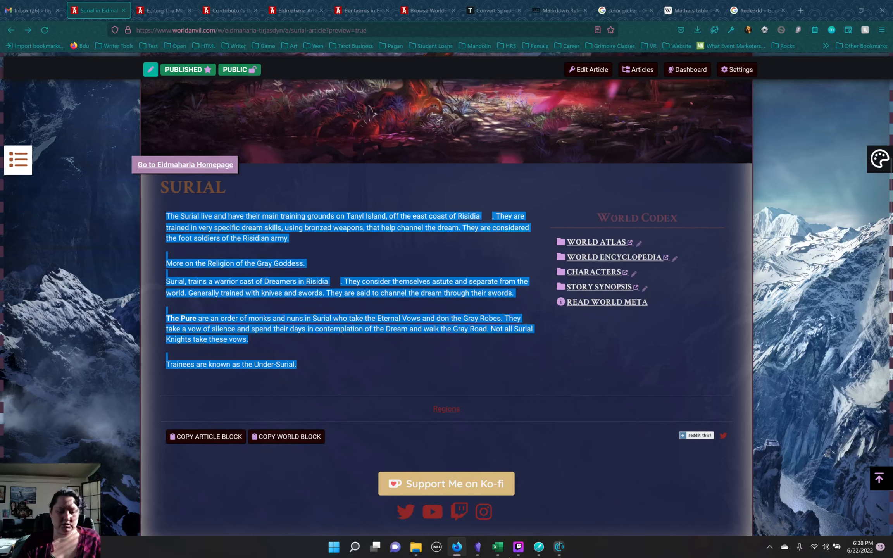
pyautogui.click(478, 554)
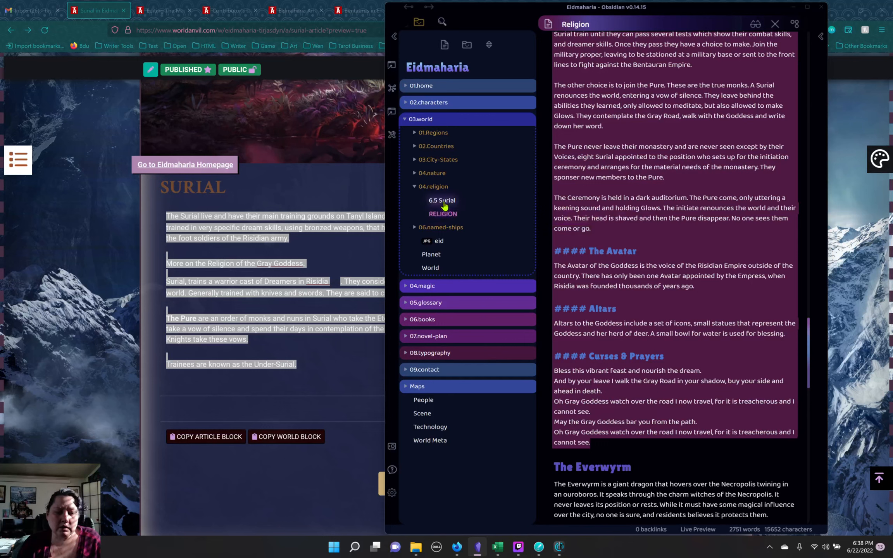
pyautogui.moveTo(444, 205); pyautogui.dragTo(415, 134)
pyautogui.click(415, 133)
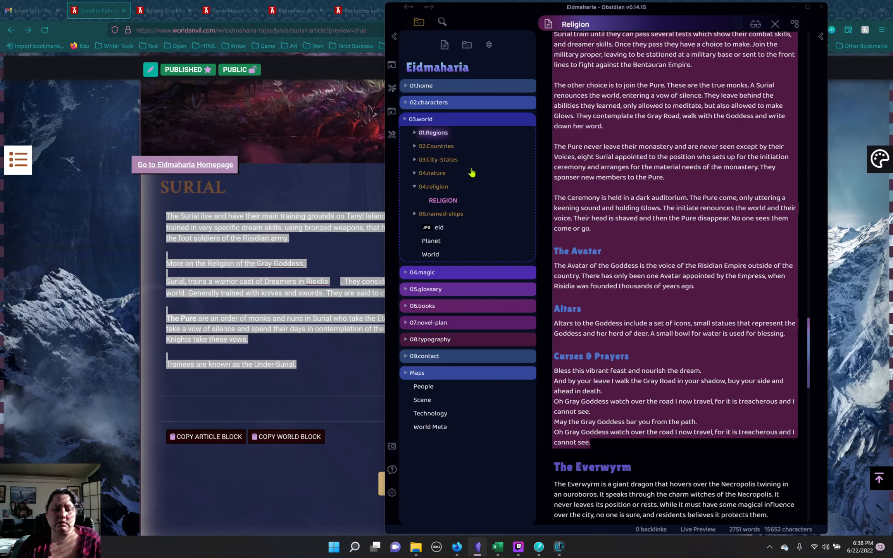
# Step: Open the 6.5 Surial note and replace all of its text with the copied article text
pyautogui.click(445, 173)
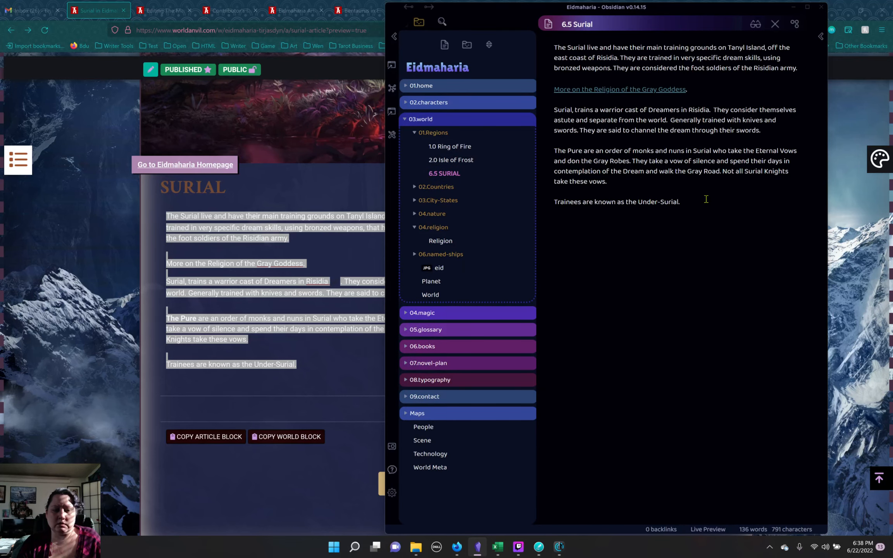
pyautogui.moveTo(705, 202); pyautogui.dragTo(547, 45)
pyautogui.hotkey('ctrl', 'v')
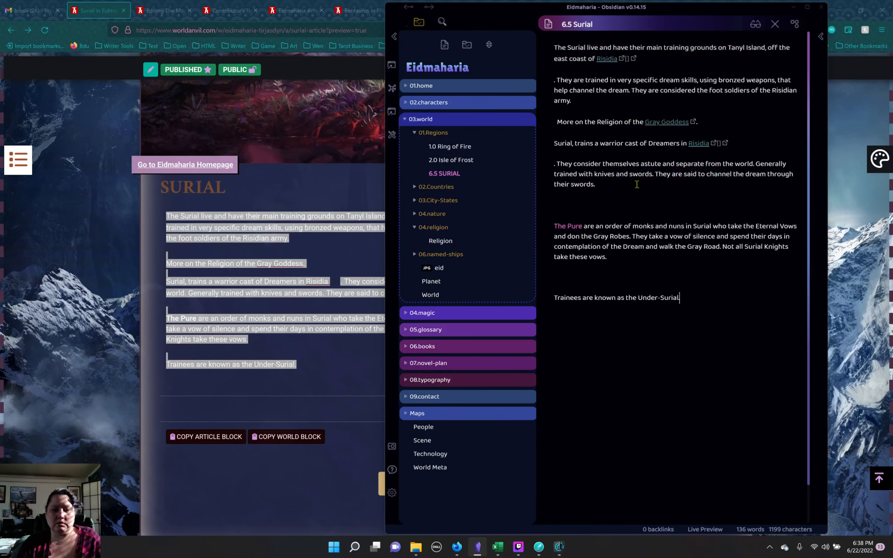
# Step: Delete the extra blank lines above the paragraph on The Pure and above the Under-Surial line in the note
pyautogui.click(558, 199)
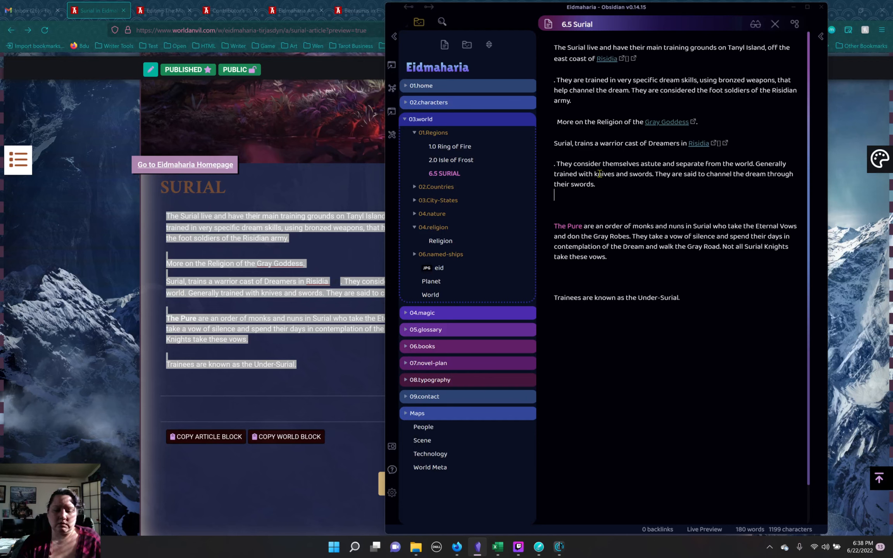
pyautogui.press('Delete')
pyautogui.press('Delete')
pyautogui.press('Delete')
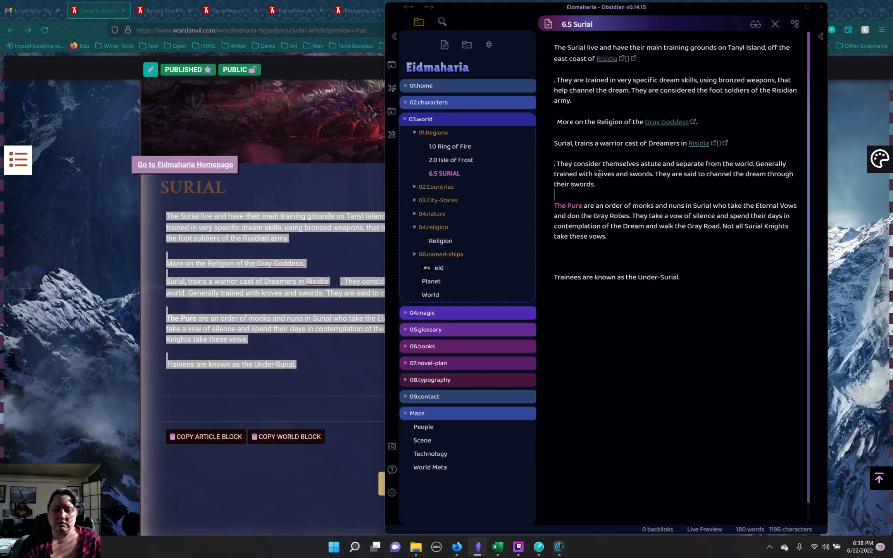
pyautogui.click(597, 244)
pyautogui.press('Delete')
pyautogui.press('Delete')
pyautogui.press('Delete')
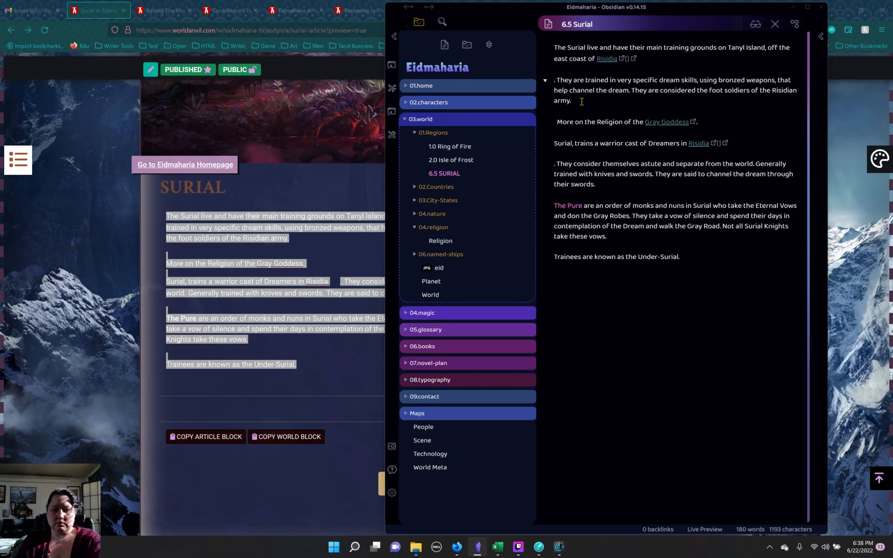
# Step: Delete the stray period and space before "They are trained in very specific dream skills" and inspect the first Risidia link's markup
pyautogui.click(553, 80)
pyautogui.press('Delete')
pyautogui.press('Delete')
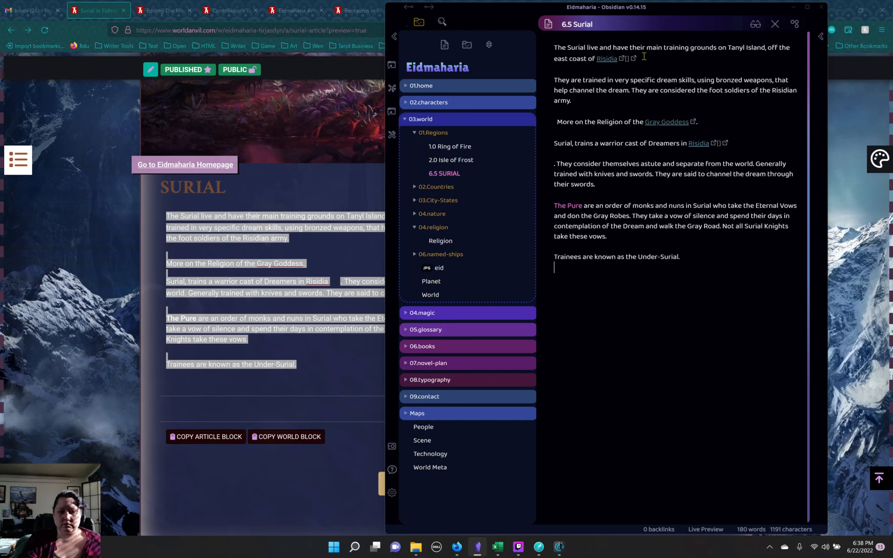
pyautogui.click(623, 59)
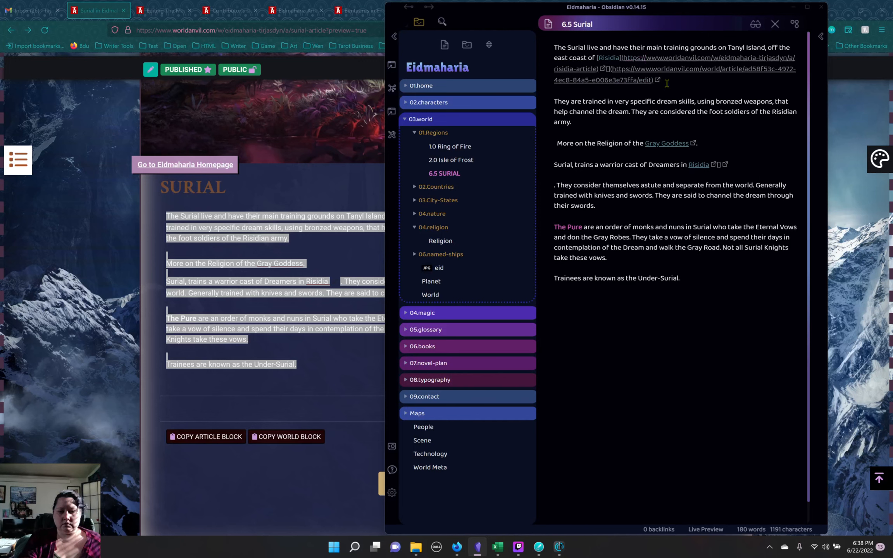
pyautogui.moveTo(661, 80)
pyautogui.mouseDown()
pyautogui.moveTo(613, 71)
pyautogui.moveTo(625, 59)
pyautogui.moveTo(671, 77)
pyautogui.mouseUp()
pyautogui.click(681, 110)
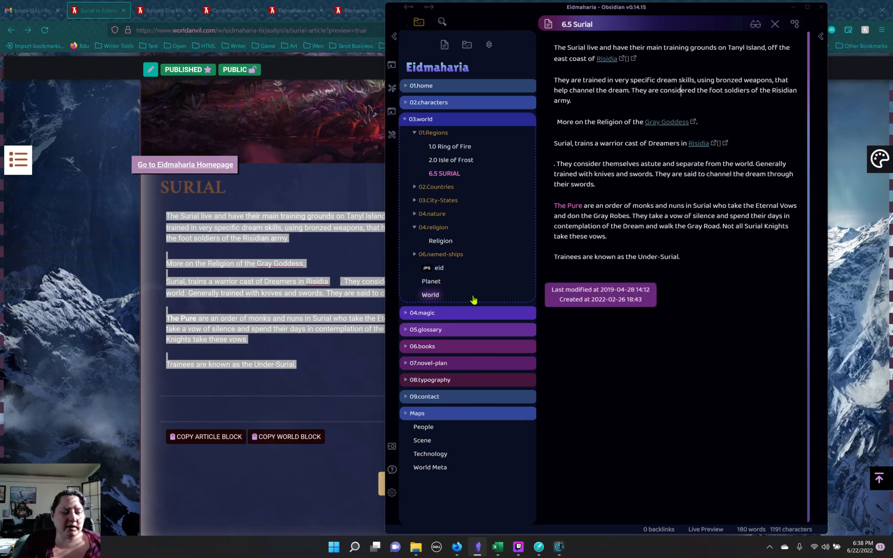
# Step: Switch back to the browser, go to The Many-Colored Goddess article editor, and find the Sects section
pyautogui.click(256, 292)
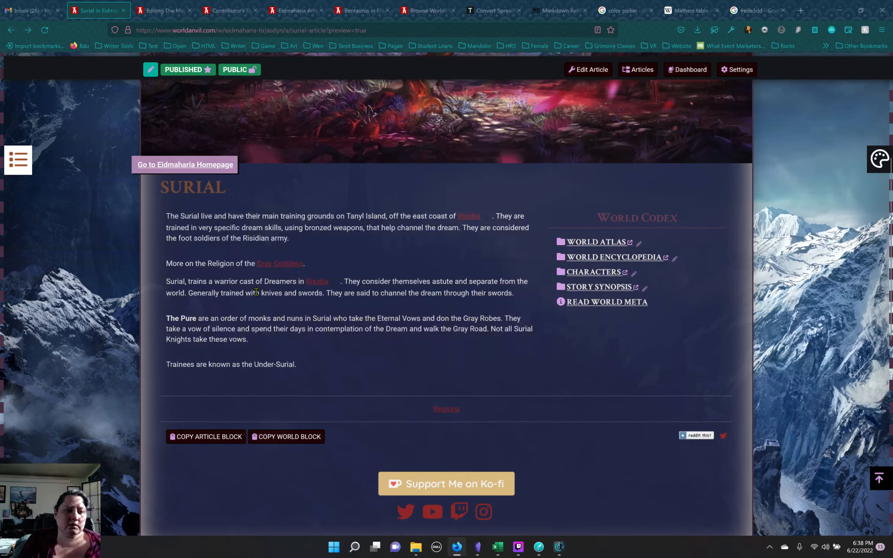
pyautogui.click(152, 16)
pyautogui.scroll(-6, 297, 305)
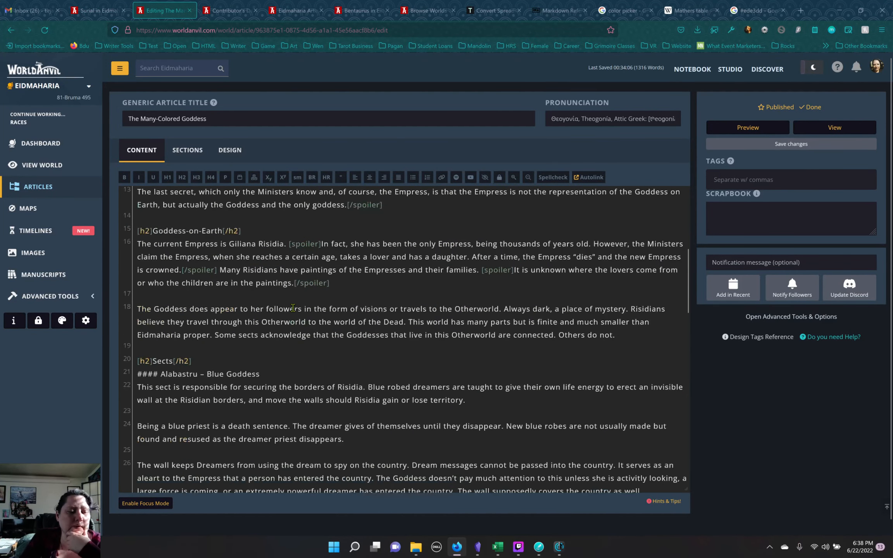
pyautogui.scroll(-2, 297, 306)
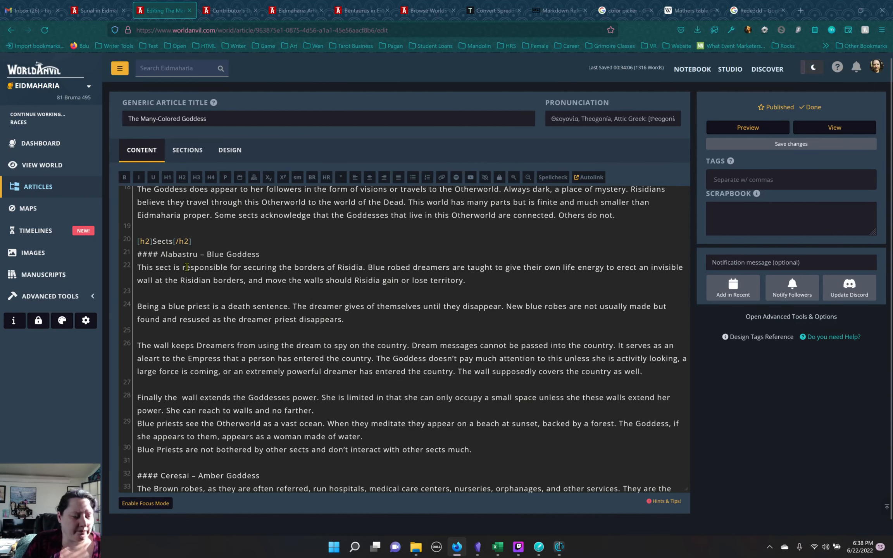
# Step: Remove the #### marker from the Alabastru – Blue Goddess line and format the line as an h3 heading
pyautogui.moveTo(162, 254); pyautogui.dragTo(133, 255)
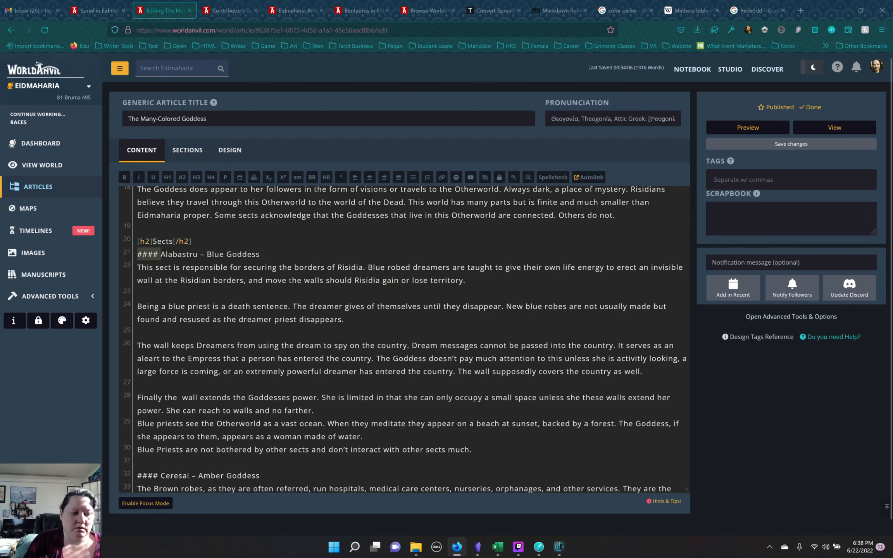
pyautogui.press('BackSpace')
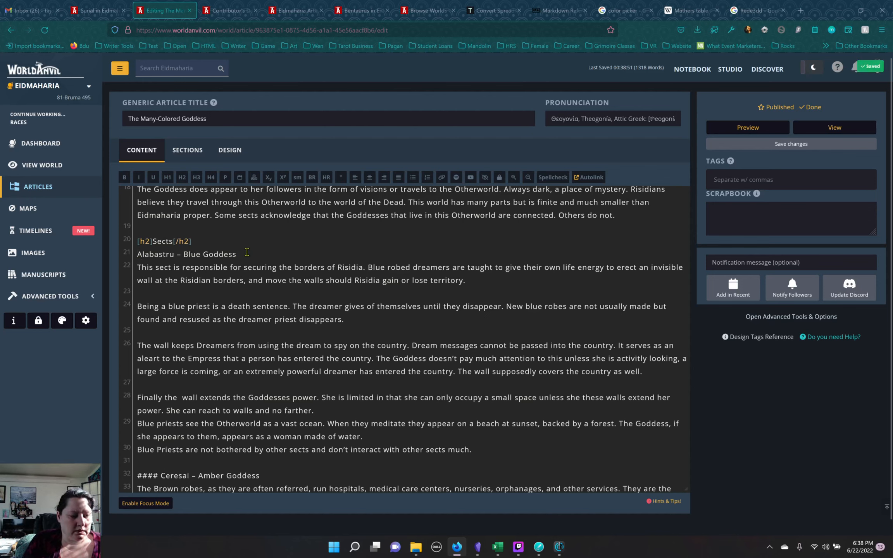
pyautogui.moveTo(236, 254); pyautogui.dragTo(134, 254)
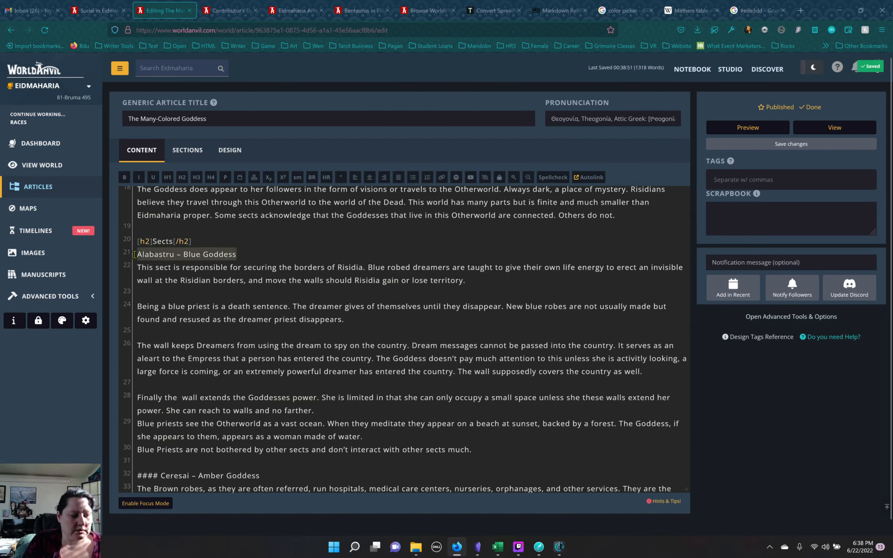
pyautogui.click(196, 178)
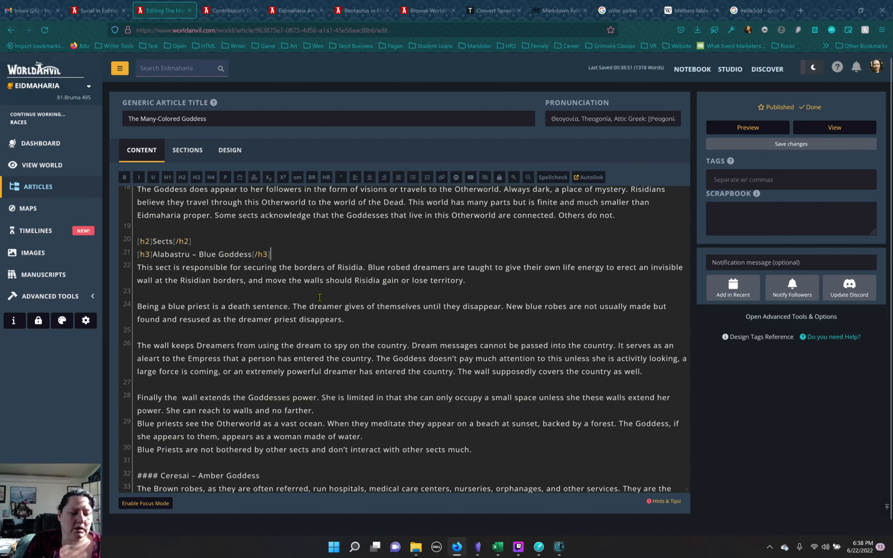
# Step: Wrap each of the first three paragraphs under the Alabastru heading, through the one on the wall and Dreamers, in [p] tags
pyautogui.moveTo(465, 281); pyautogui.dragTo(115, 273)
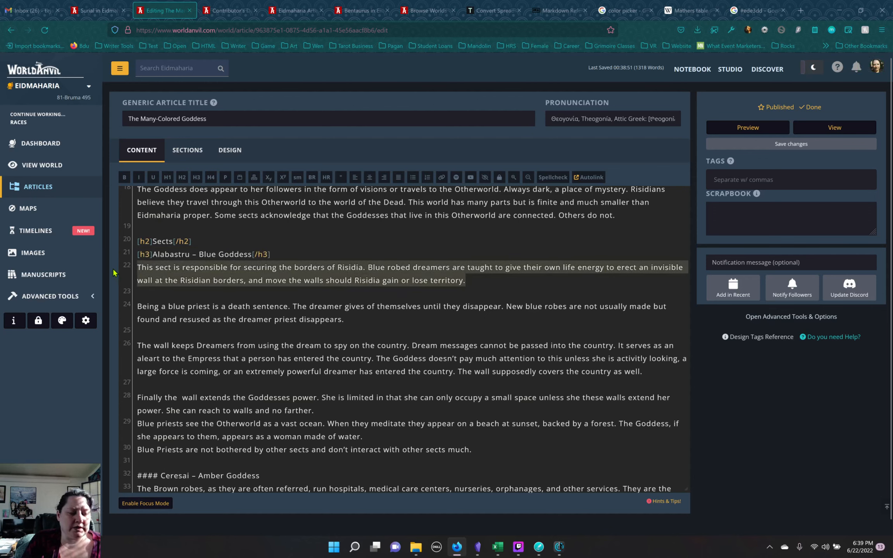
pyautogui.click(225, 177)
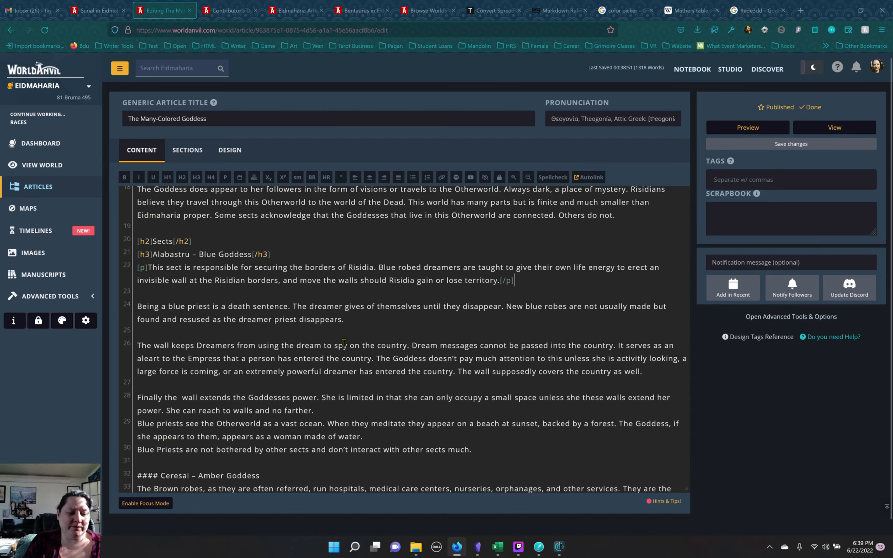
pyautogui.moveTo(346, 322); pyautogui.dragTo(134, 310)
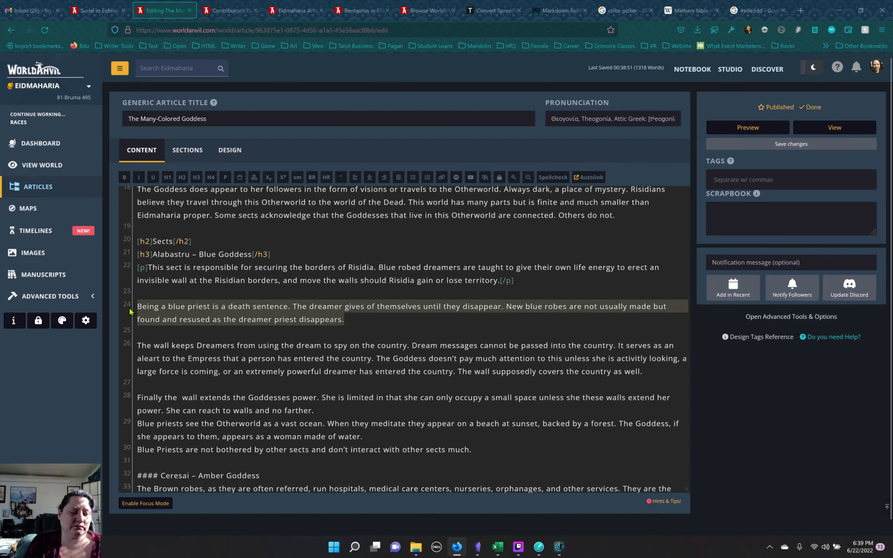
pyautogui.click(225, 181)
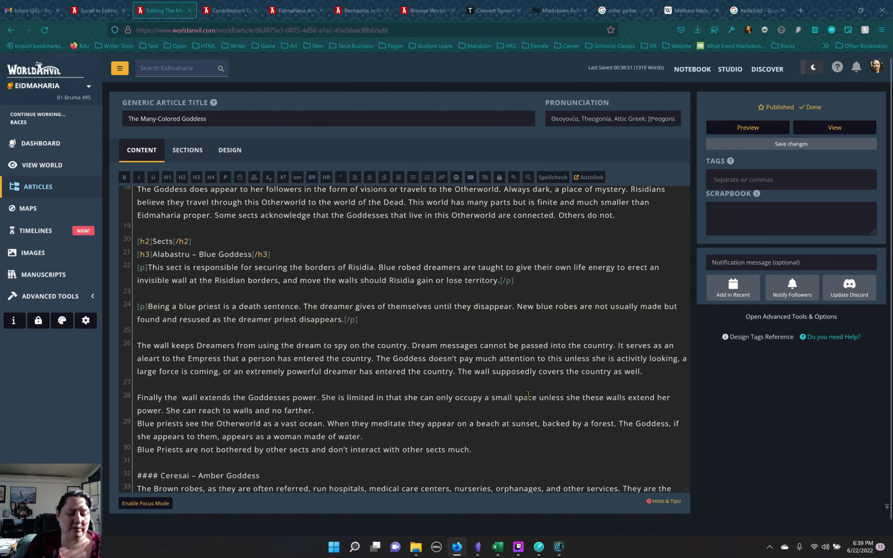
pyautogui.moveTo(644, 372); pyautogui.dragTo(108, 346)
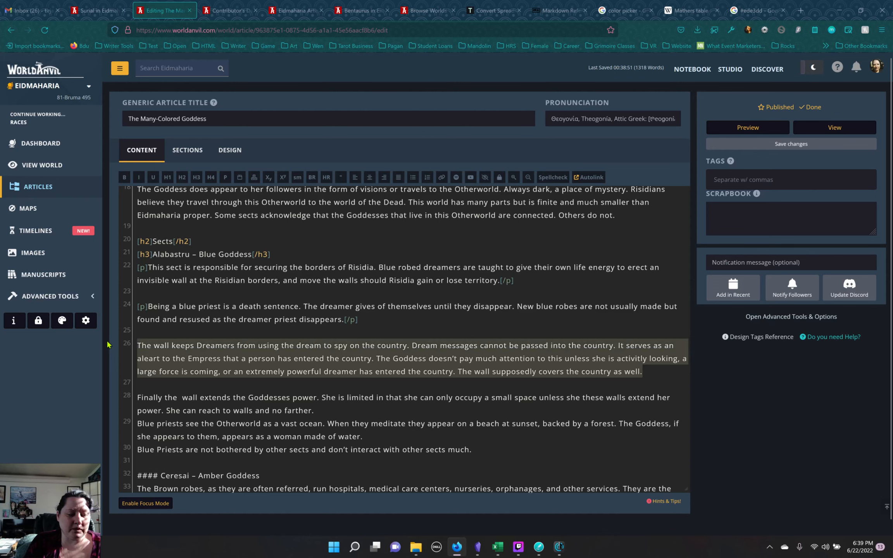
pyautogui.click(225, 177)
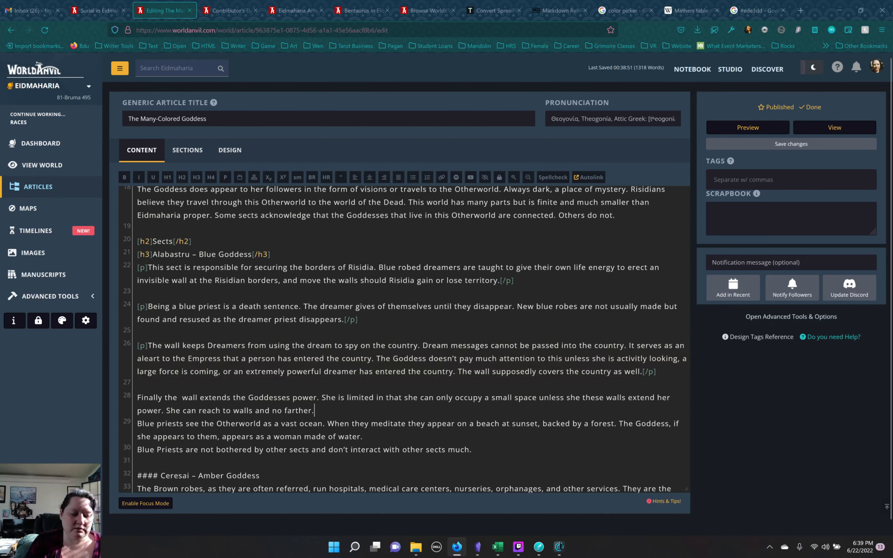
# Step: Add a blank line after the paragraph starting "Finally the wall extends" and wrap that paragraph in [p] tags
pyautogui.press('Return')
pyautogui.moveTo(316, 410); pyautogui.dragTo(133, 396)
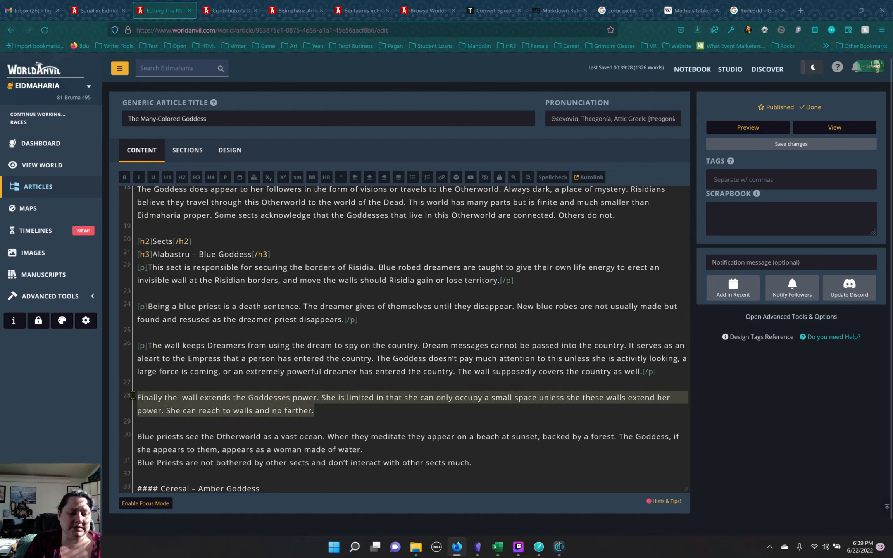
pyautogui.click(226, 177)
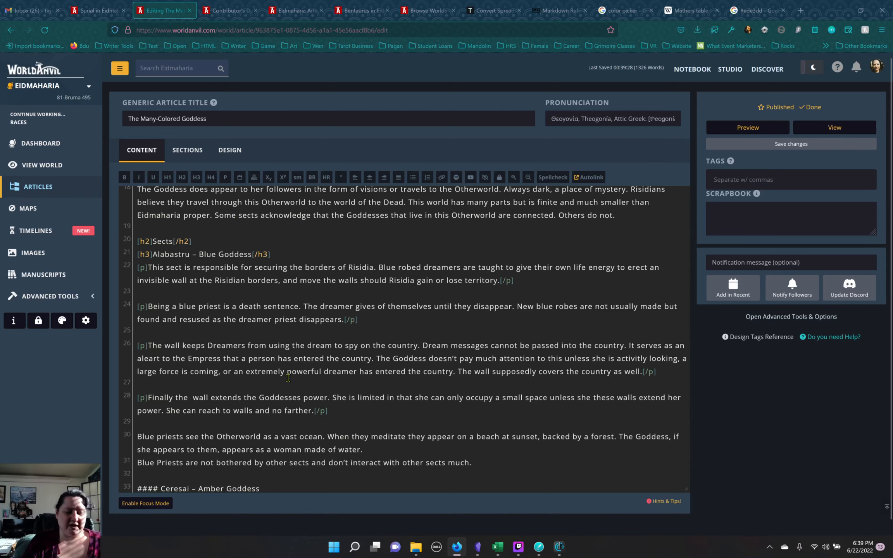
# Step: Separate the last two Blue priests paragraphs with a blank line and wrap each one in [p] tags
pyautogui.scroll(-3, 293, 373)
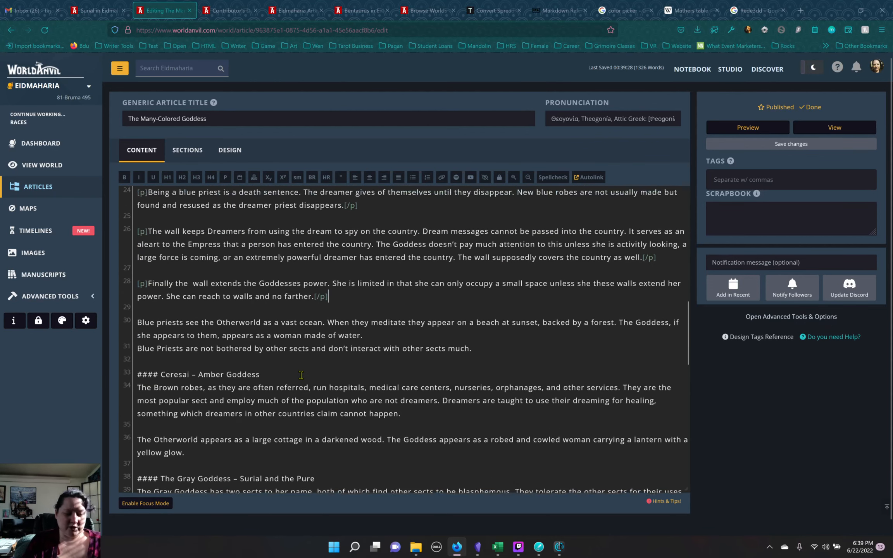
pyautogui.click(383, 344)
pyautogui.press('Return')
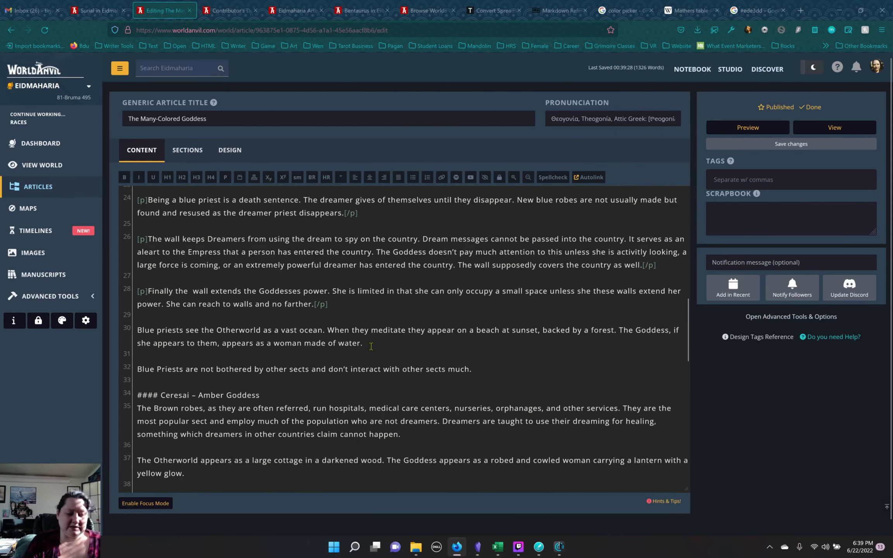
pyautogui.moveTo(188, 343); pyautogui.dragTo(126, 329)
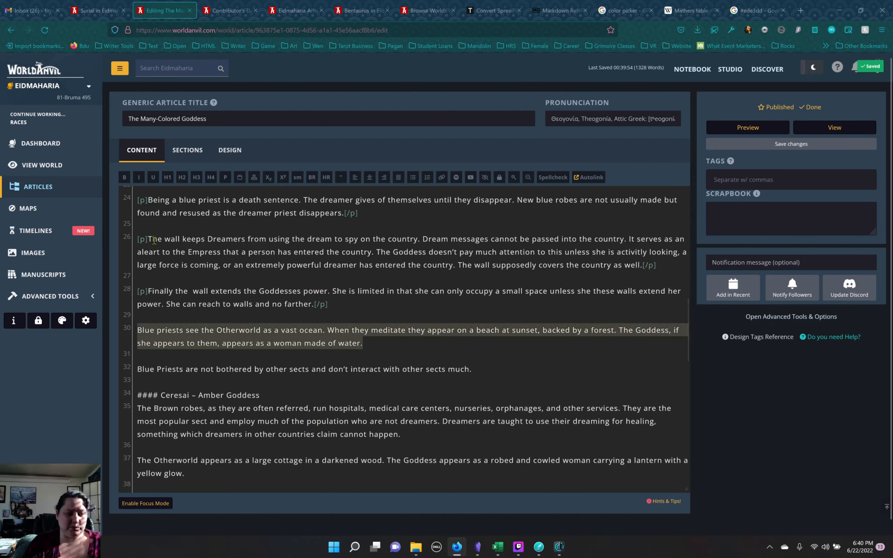
pyautogui.click(225, 177)
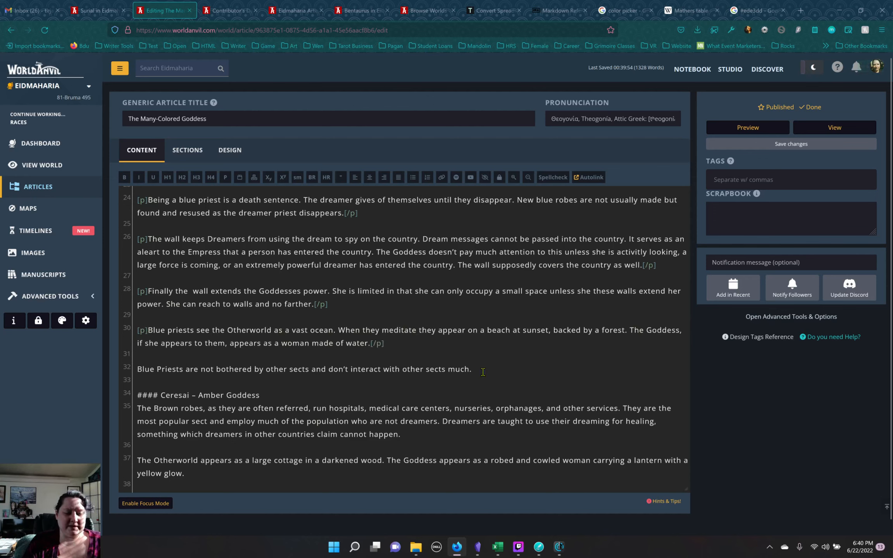
pyautogui.click(227, 383)
pyautogui.moveTo(227, 383); pyautogui.dragTo(135, 363)
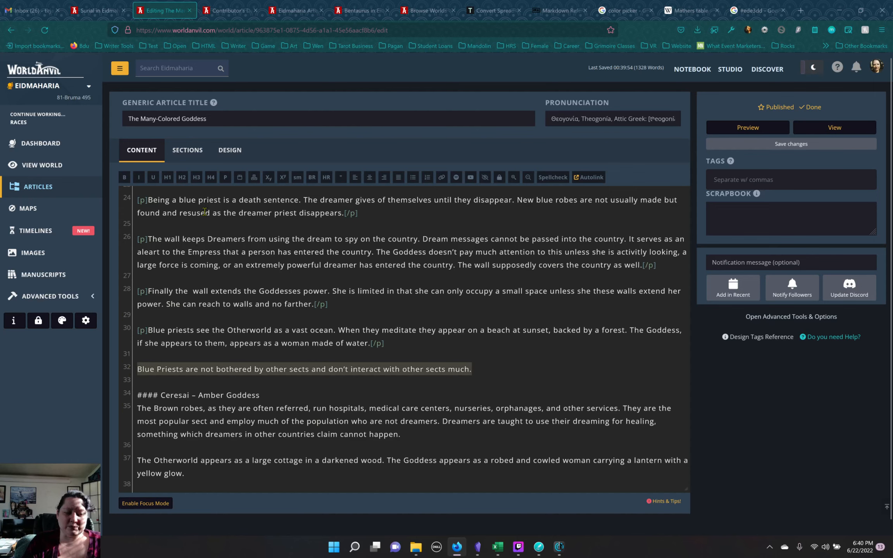
pyautogui.click(225, 178)
# Step: Delete the extra space between "Finally the" and "wall" in the paragraph on the Goddess's power
pyautogui.click(469, 354)
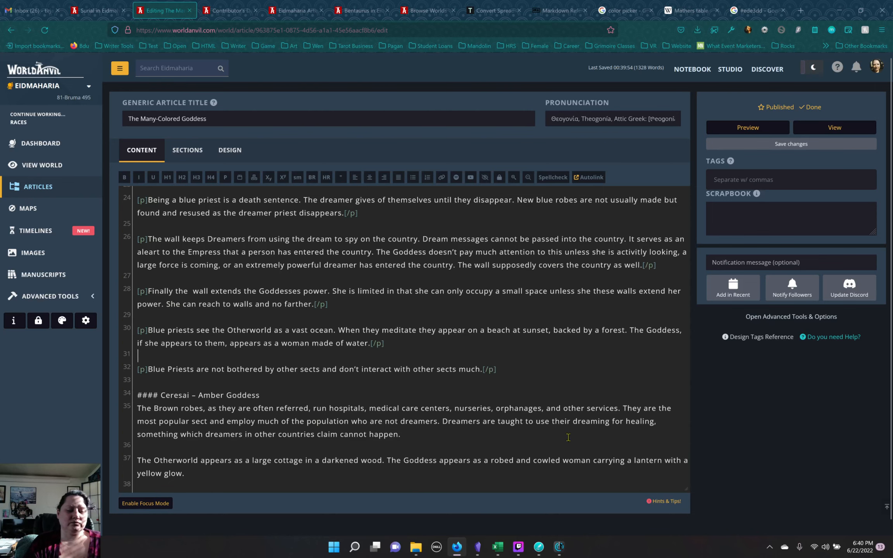
pyautogui.click(401, 342)
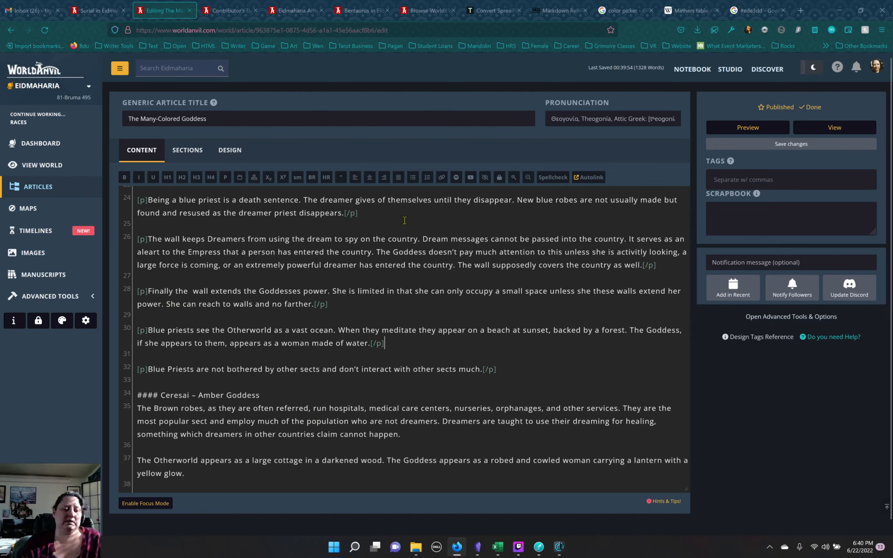
pyautogui.click(192, 292)
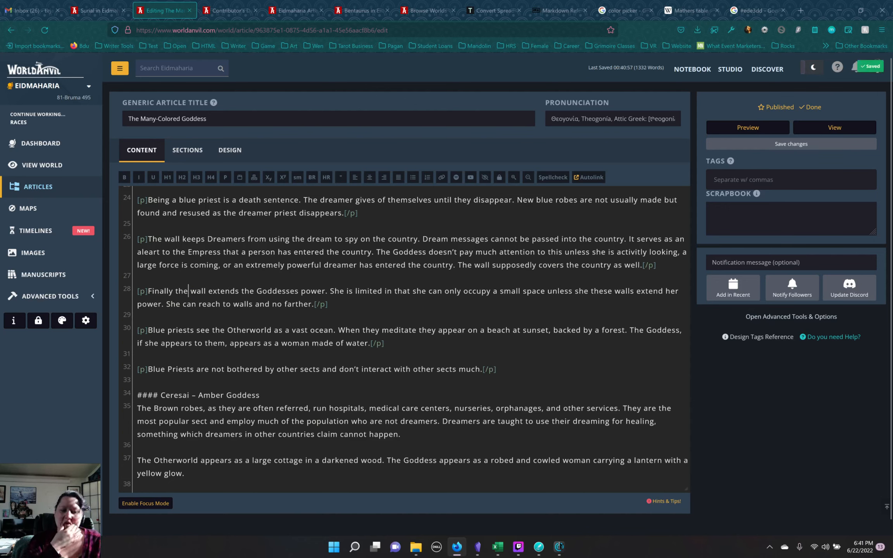
pyautogui.click(342, 265)
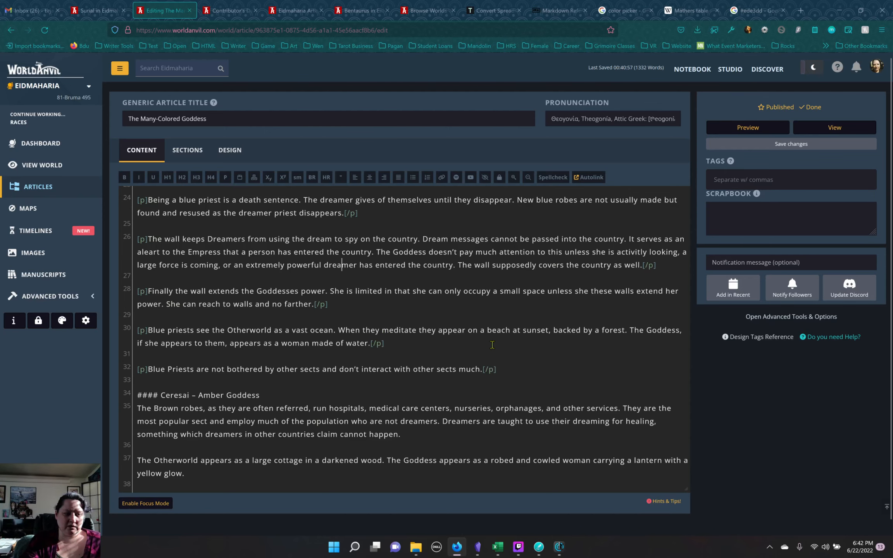
# Step: Add the sentence "Also know as becoming the waters." to the end of the paragraph starting "Being a blue priest"
pyautogui.scroll(3, 493, 345)
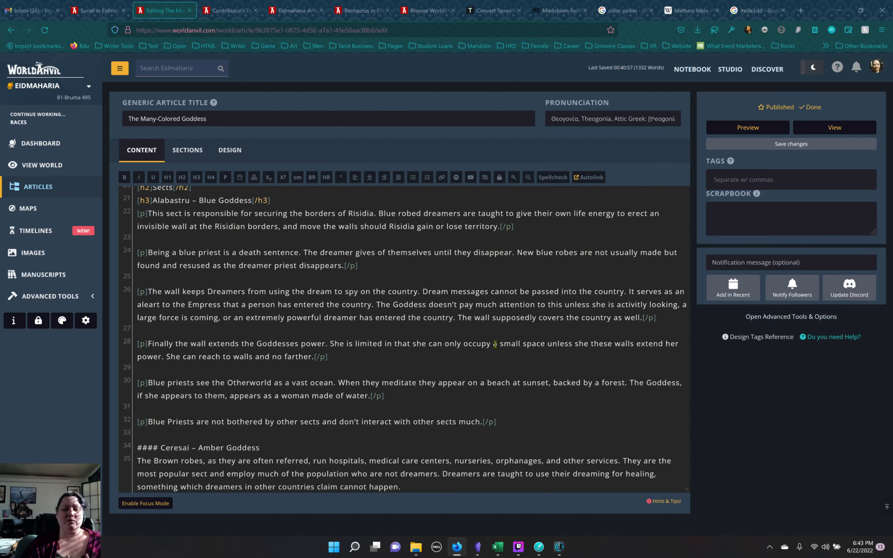
pyautogui.click(523, 424)
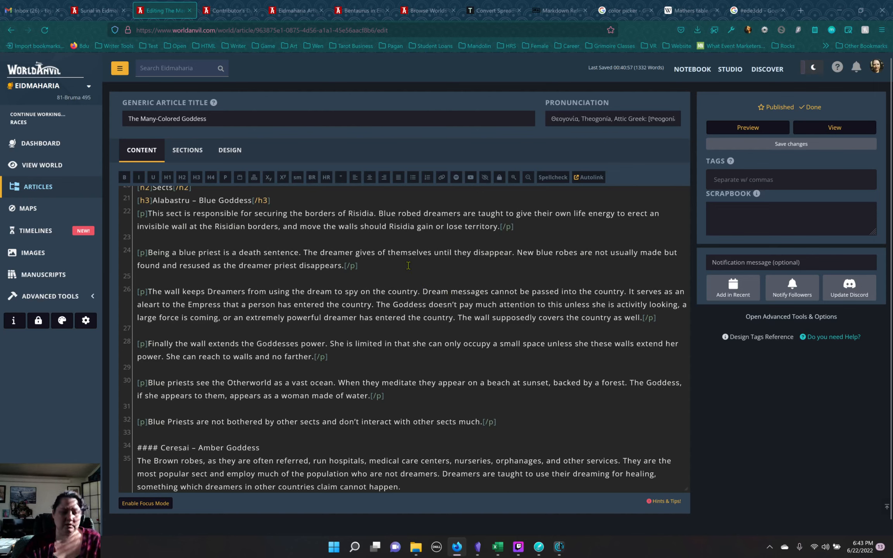
pyautogui.click(345, 266)
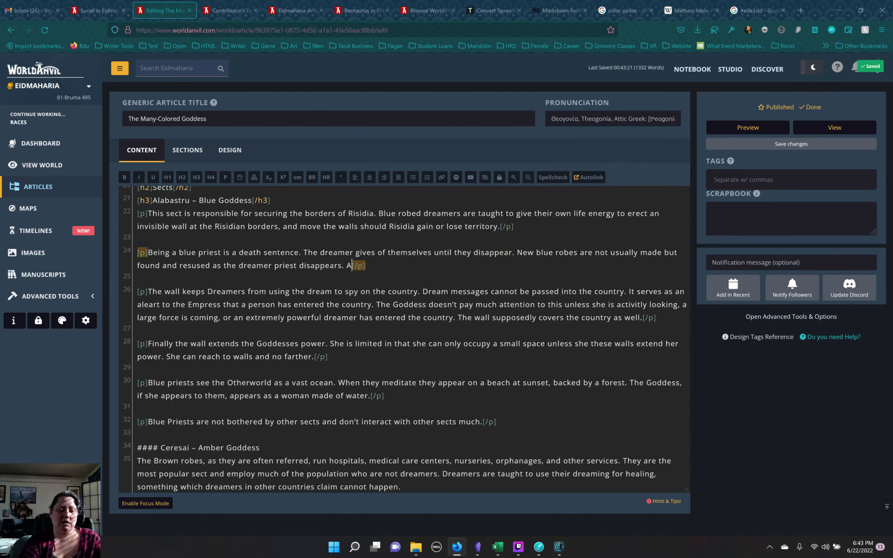
pyautogui.write('Also know a')
pyautogui.write('s becoming')
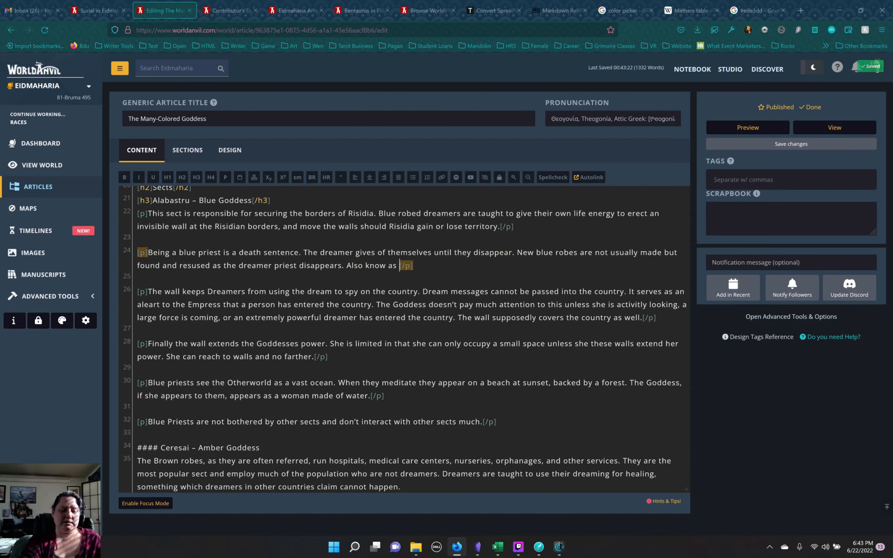
pyautogui.write(' the water')
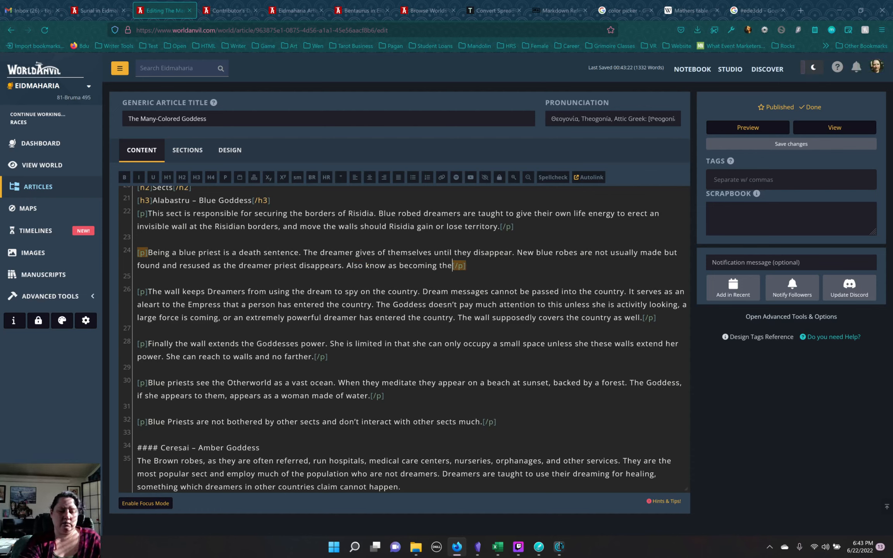
pyautogui.write('s.')
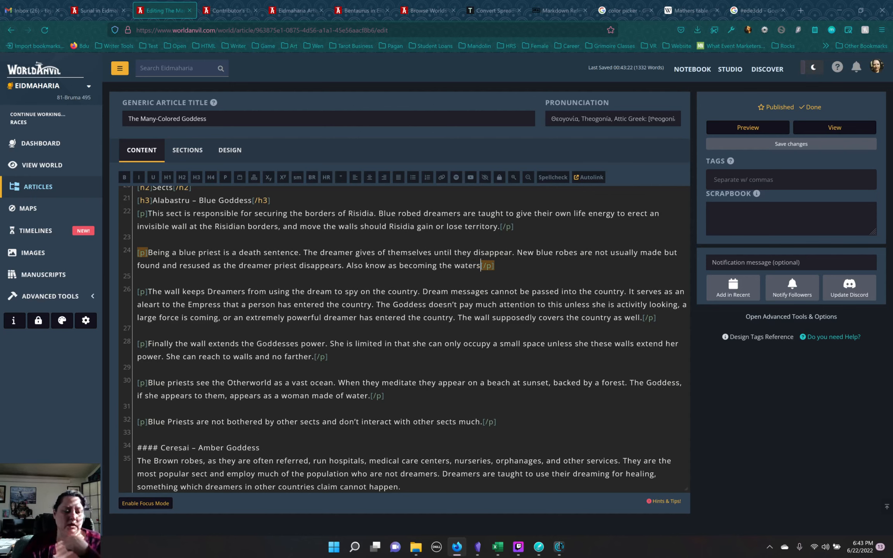
pyautogui.click(372, 304)
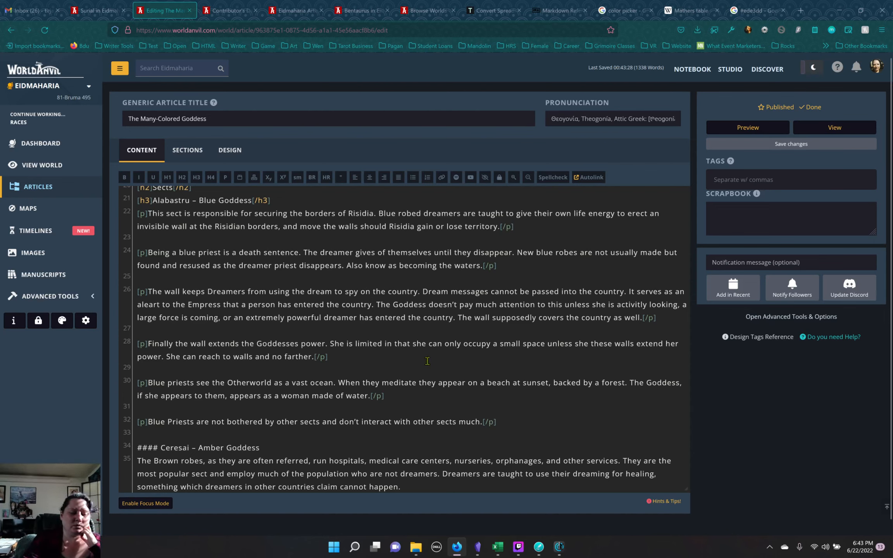
# Step: Remove the #### marker from the Ceresai – Amber Goddess line and format the line as an h3 heading
pyautogui.scroll(-4, 423, 381)
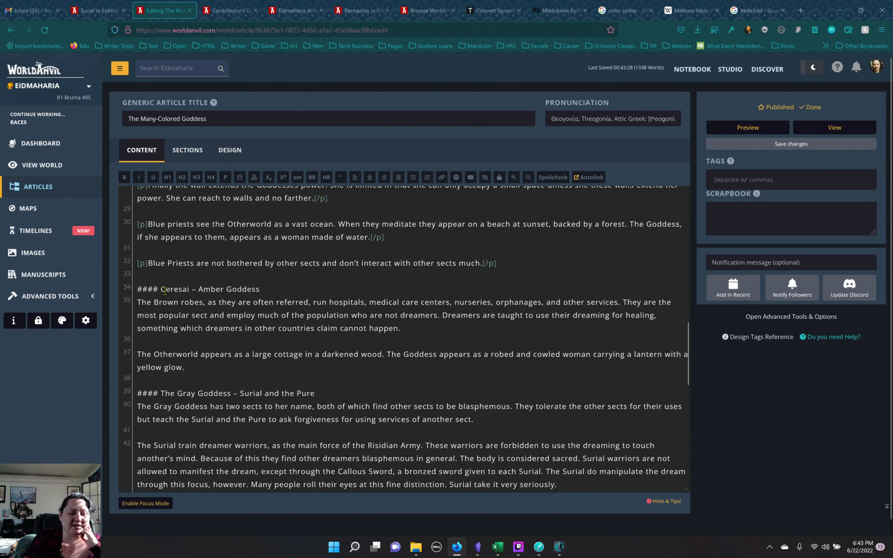
pyautogui.moveTo(163, 289); pyautogui.dragTo(126, 290)
pyautogui.press('BackSpace')
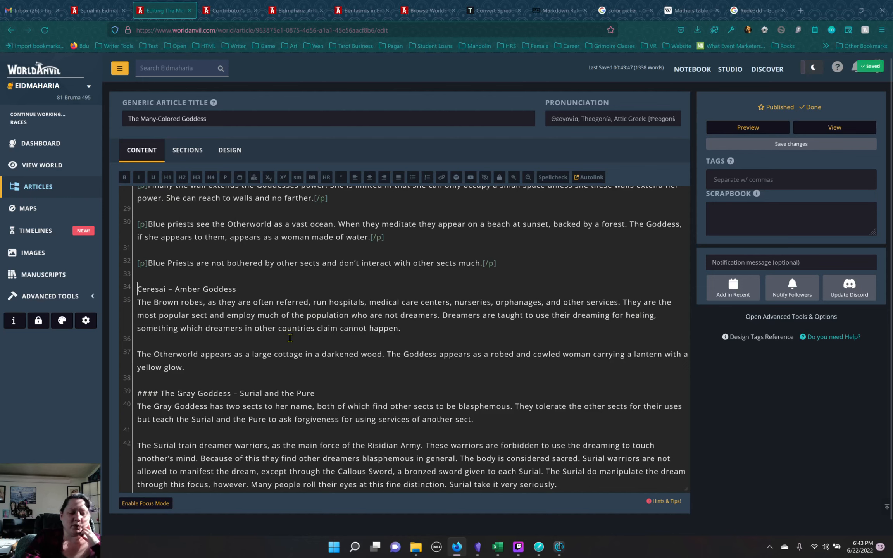
pyautogui.moveTo(245, 289); pyautogui.dragTo(138, 286)
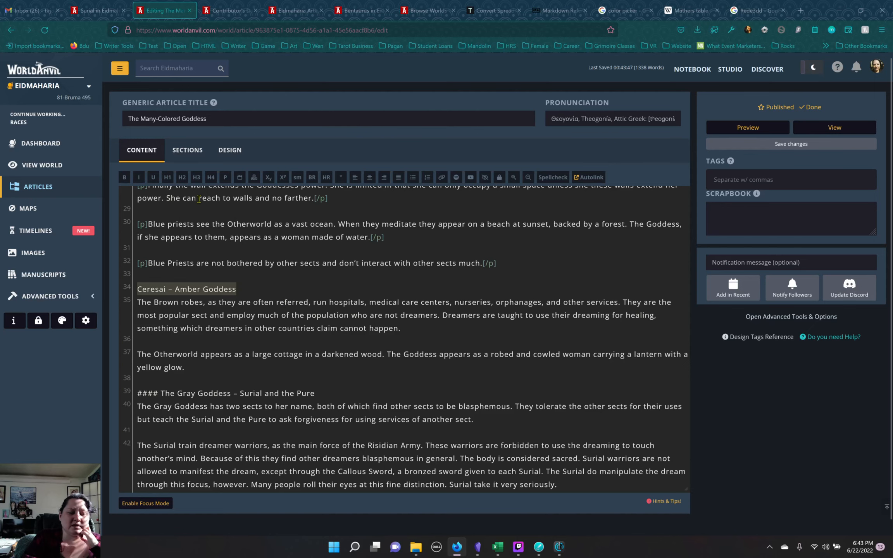
pyautogui.scroll(3, 293, 280)
pyautogui.scroll(6, 293, 280)
pyautogui.scroll(-7, 196, 186)
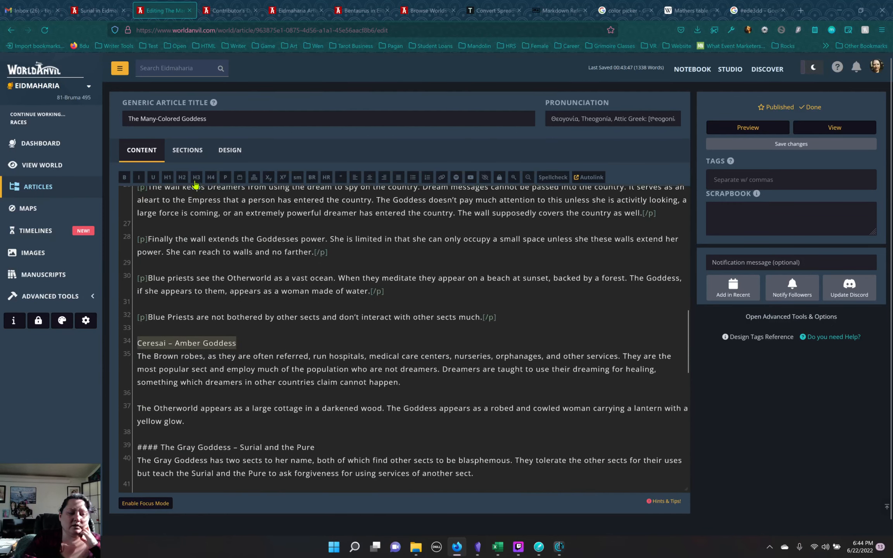
pyautogui.click(196, 181)
# Step: Wrap both paragraphs under the Ceresai – Amber Goddess heading in [p] tags
pyautogui.scroll(-3, 382, 334)
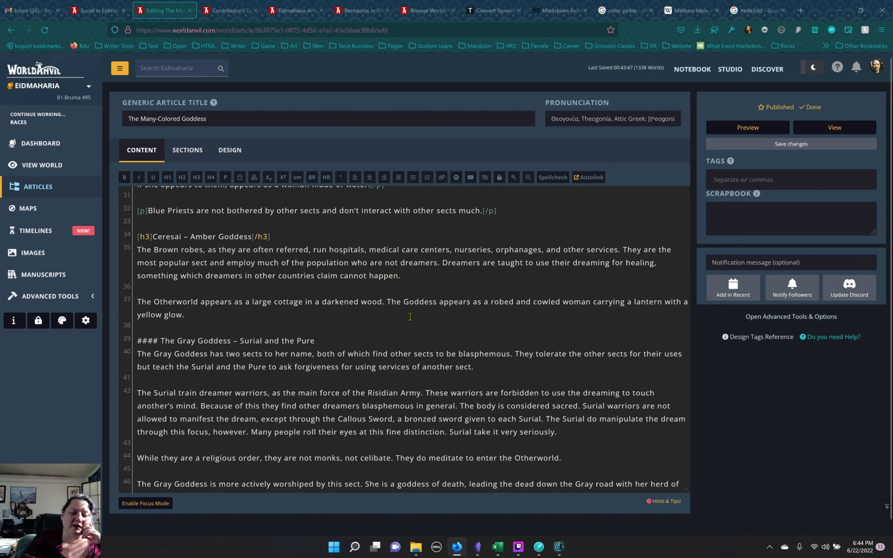
pyautogui.moveTo(401, 276); pyautogui.dragTo(137, 249)
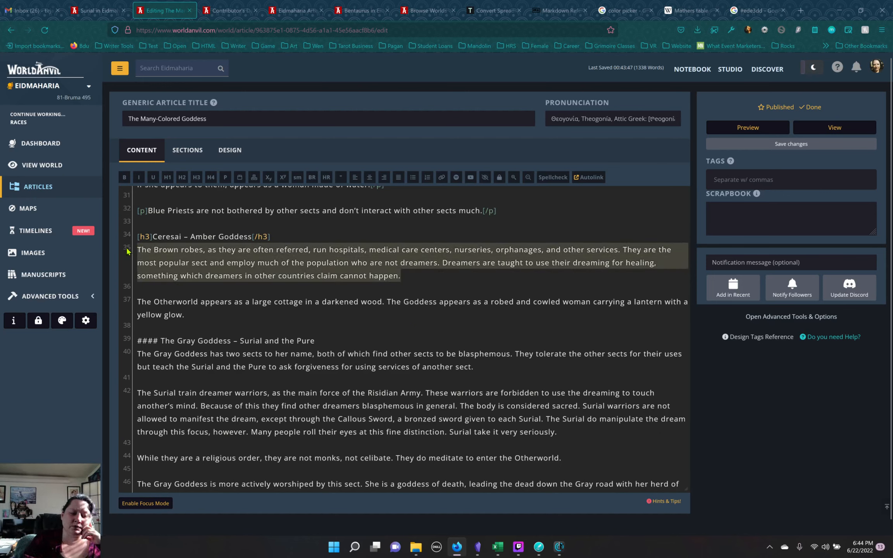
pyautogui.click(226, 177)
pyautogui.click(132, 306)
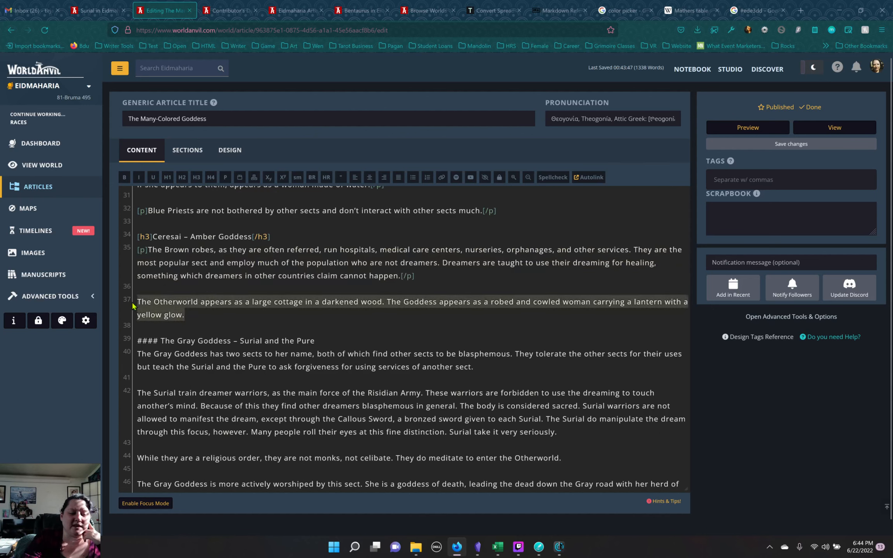
pyautogui.click(225, 177)
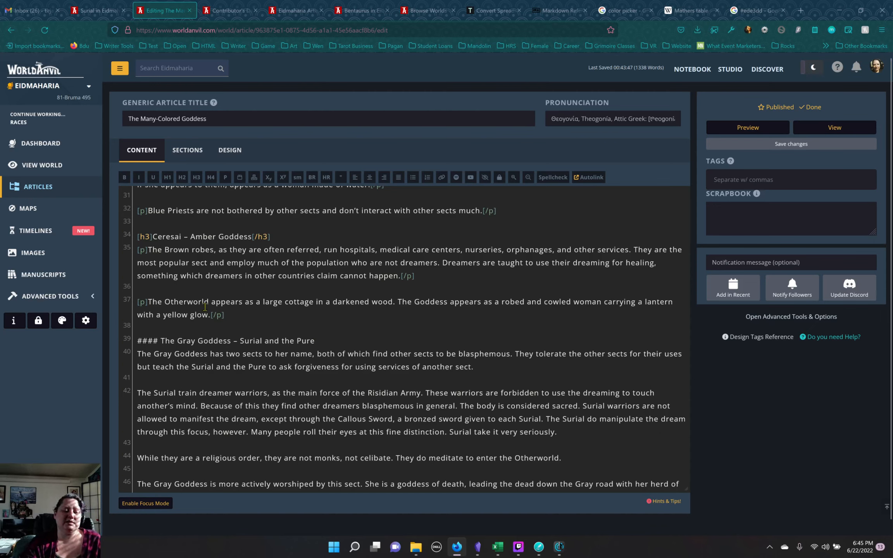
# Step: Capitalize "something" in the phrase "something which dreamers in other countries claim cannot happen" of the Brown robes paragraph
pyautogui.click(140, 275)
pyautogui.hotkey('shift', 'Left')
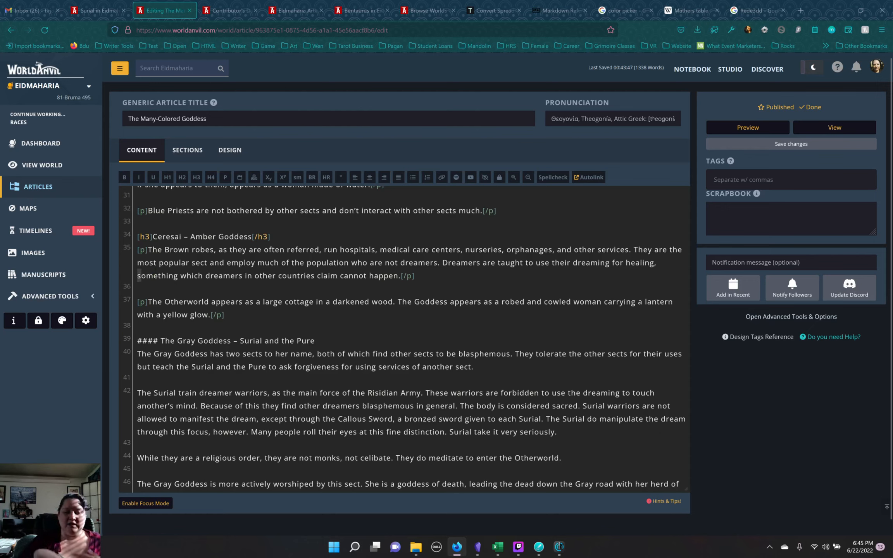
pyautogui.write('S')
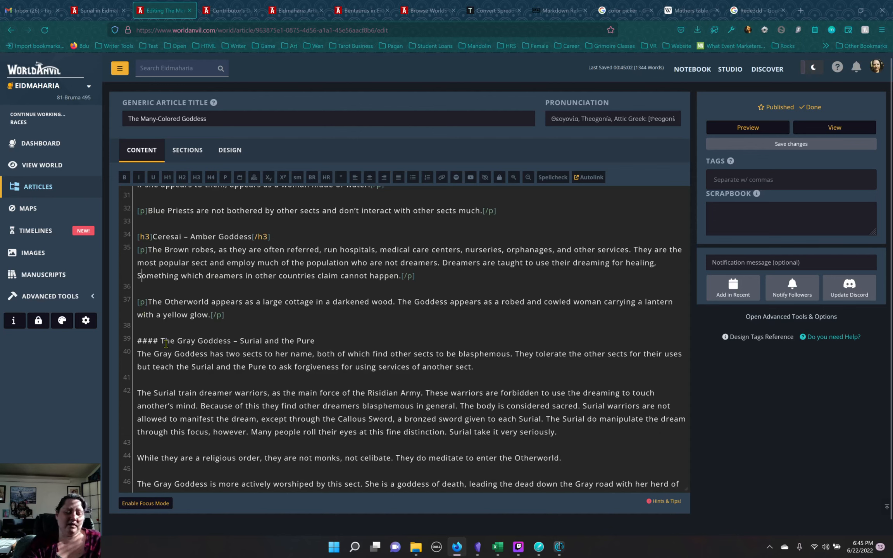
# Step: Remove the #### marker from The Gray Goddess – Surial and the Pure line and format the line as an h3 heading
pyautogui.moveTo(161, 341); pyautogui.dragTo(103, 342)
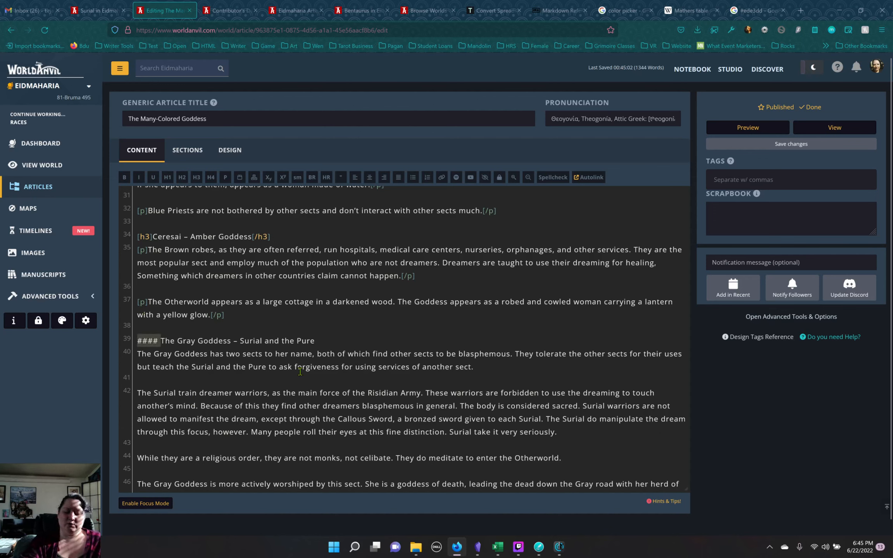
pyautogui.press('BackSpace')
pyautogui.moveTo(291, 340); pyautogui.dragTo(135, 341)
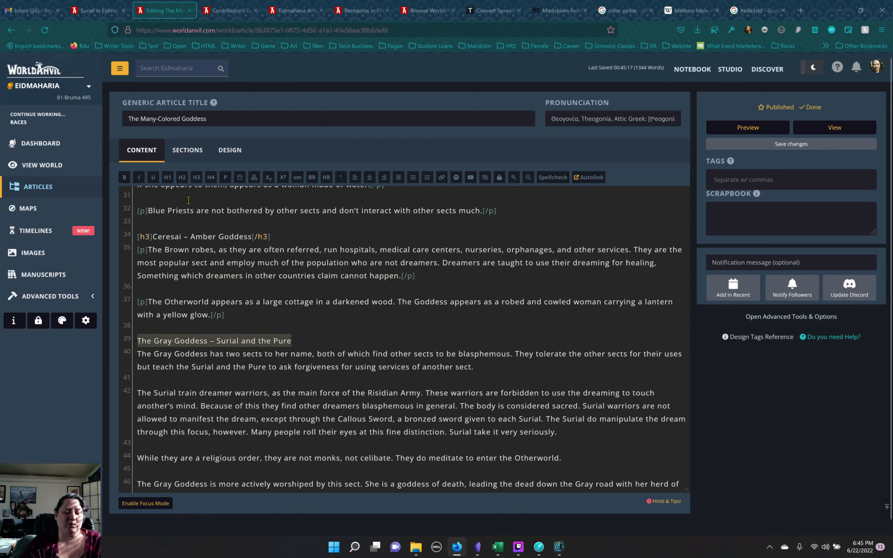
pyautogui.click(194, 180)
# Step: Wrap the paragraphs starting "The Surial train dreamer warriors" and "The Gray Goddess has two sects" in [p] tags
pyautogui.scroll(-3, 298, 295)
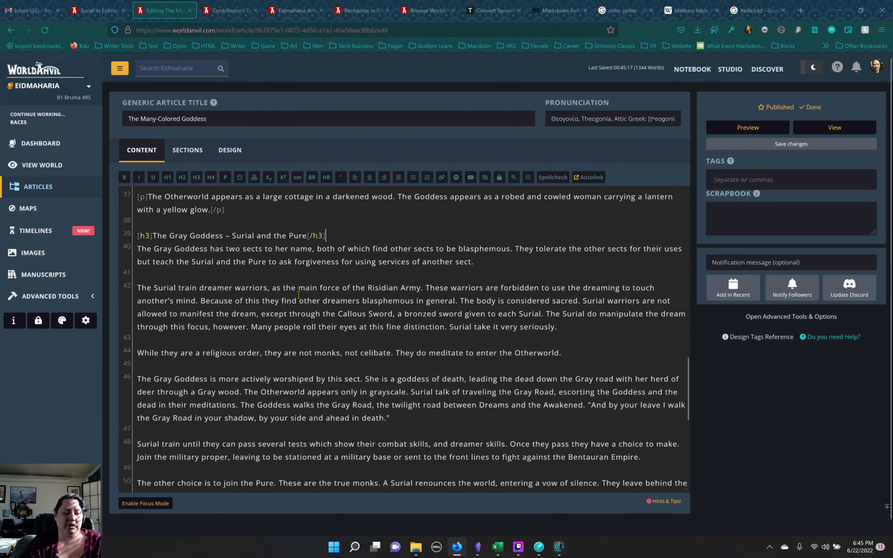
pyautogui.scroll(-2, 299, 295)
pyautogui.scroll(1, 298, 292)
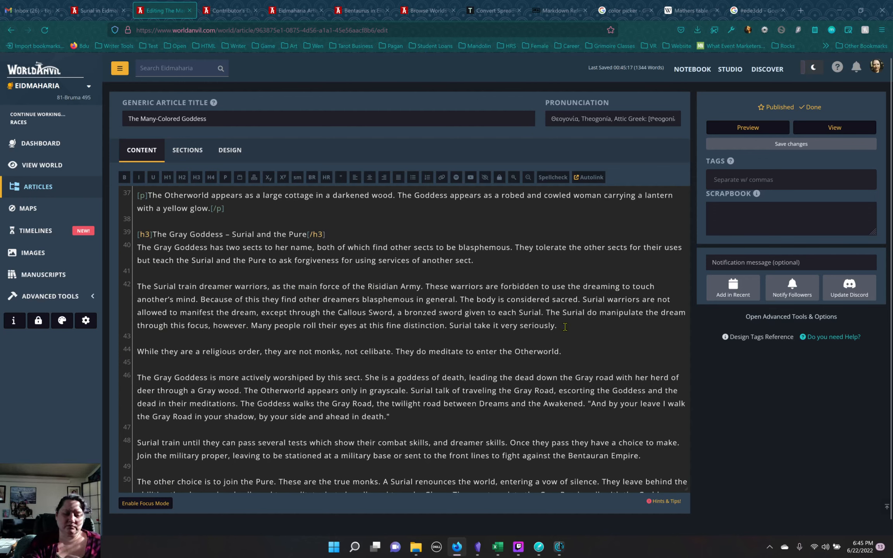
pyautogui.moveTo(565, 330); pyautogui.dragTo(137, 286)
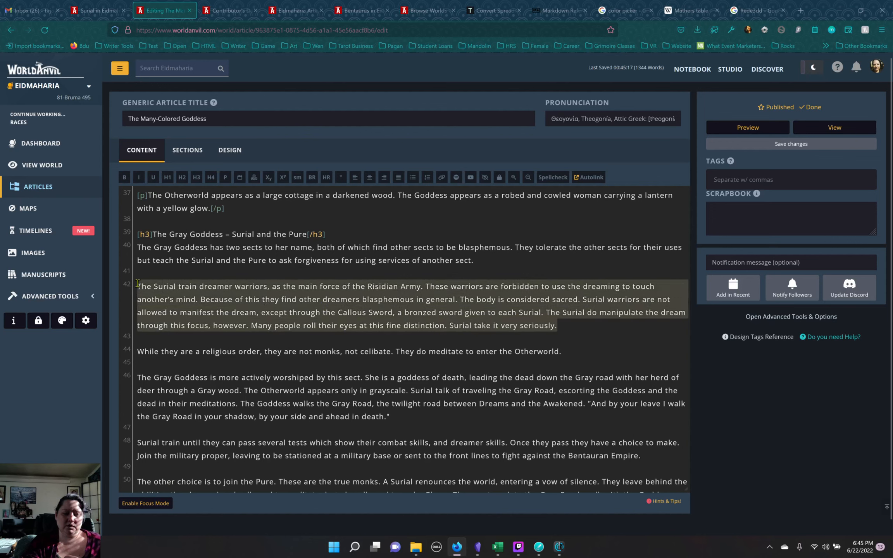
pyautogui.click(225, 177)
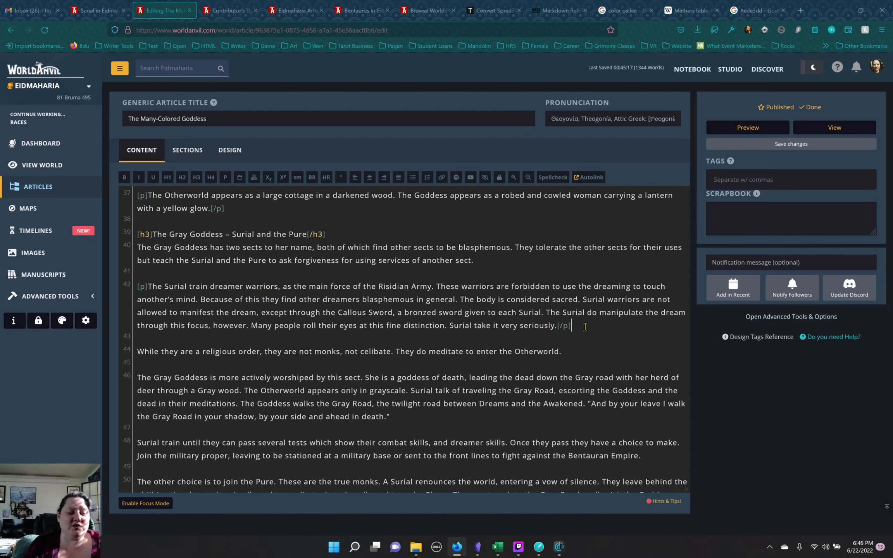
pyautogui.moveTo(473, 260); pyautogui.dragTo(138, 248)
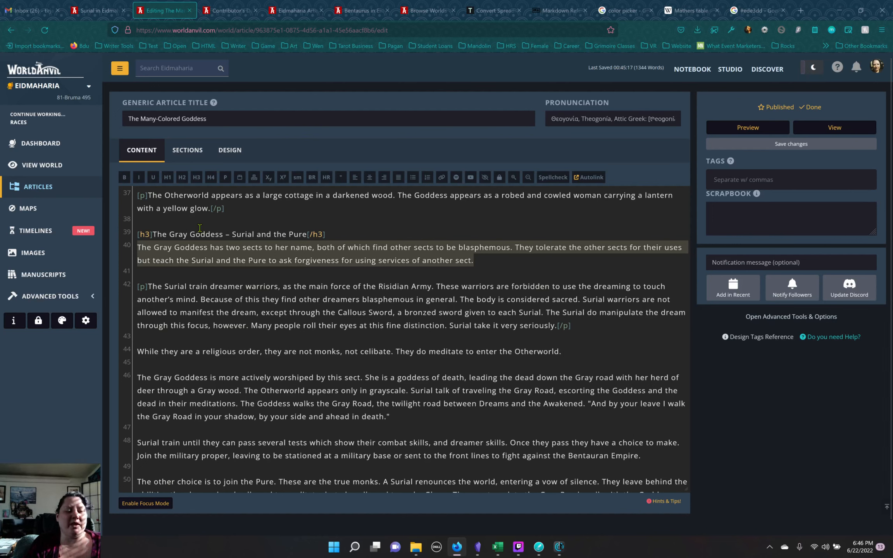
pyautogui.click(226, 178)
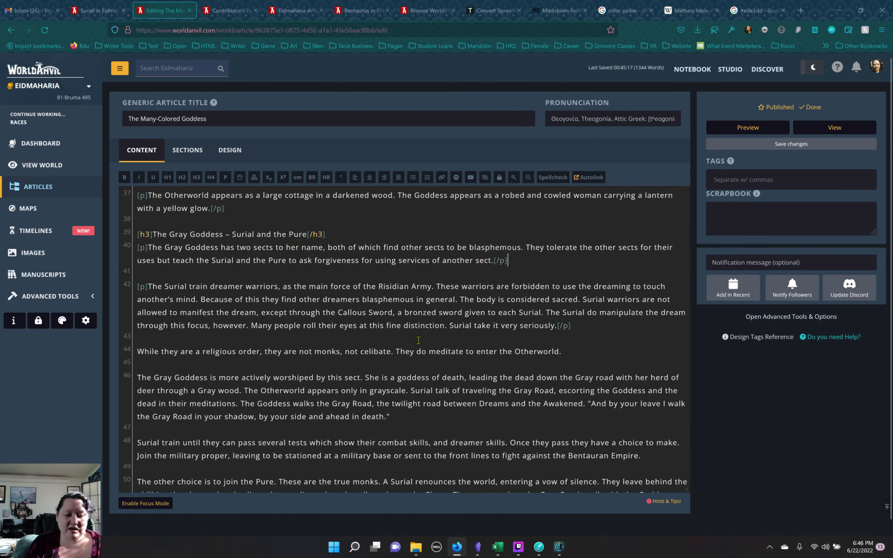
# Step: Wrap the paragraphs starting "While they are a religious order" and "The Gray Goddess is more actively worshiped" in [p] tags
pyautogui.scroll(-3, 390, 304)
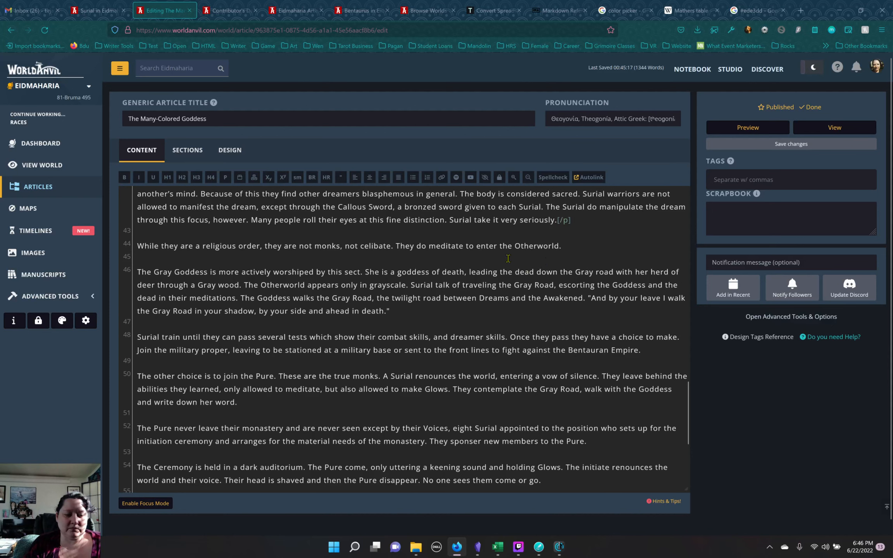
pyautogui.moveTo(575, 247); pyautogui.dragTo(138, 247)
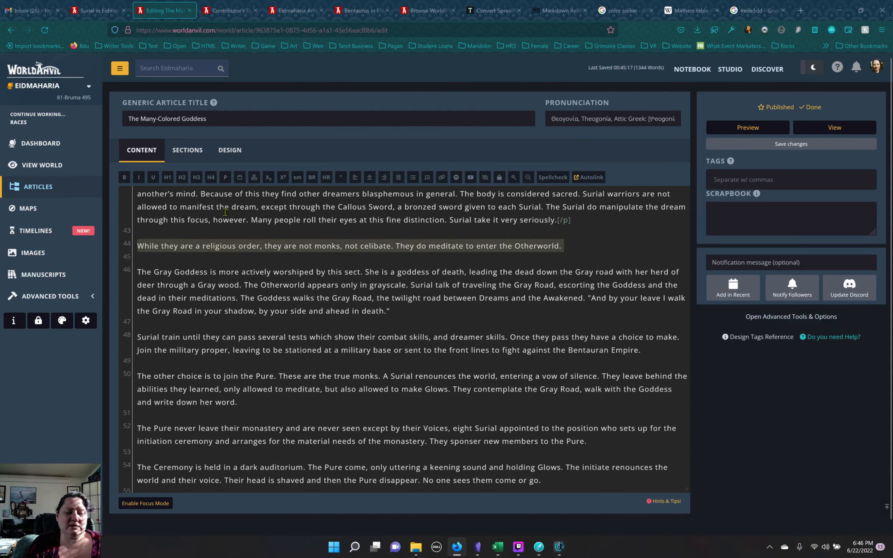
pyautogui.click(225, 180)
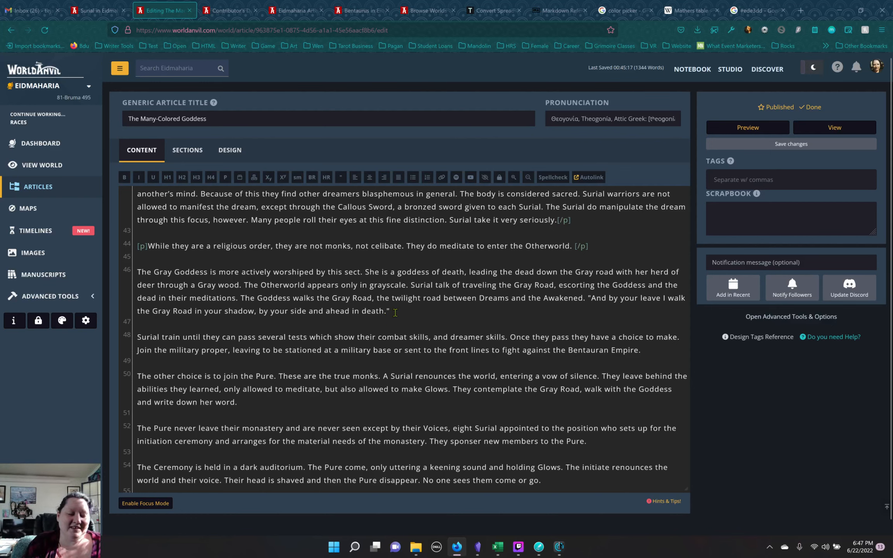
pyautogui.click(395, 313)
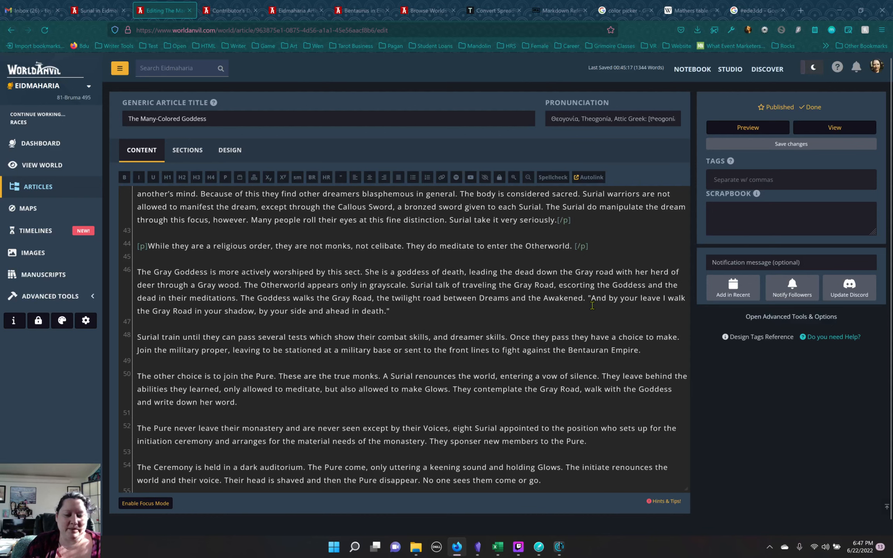
pyautogui.moveTo(399, 315); pyautogui.dragTo(123, 277)
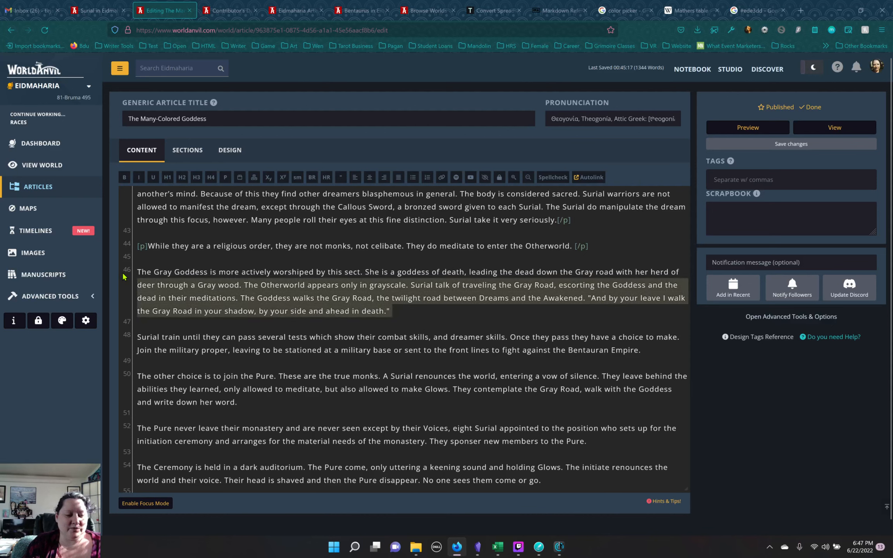
pyautogui.click(225, 177)
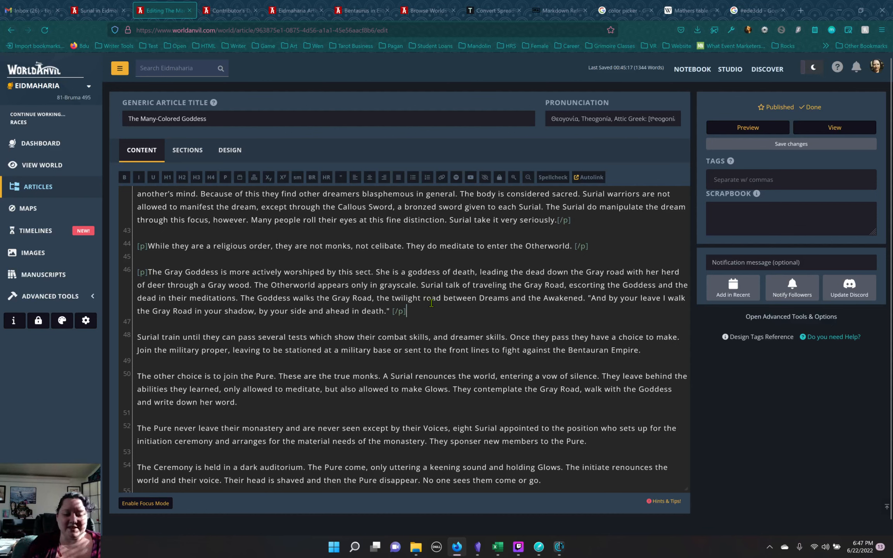
# Step: Insert the sentence "The dear are supposed to be the souls of the dead." after "through a Gray wood." in the Gray Goddess paragraph
pyautogui.click(250, 286)
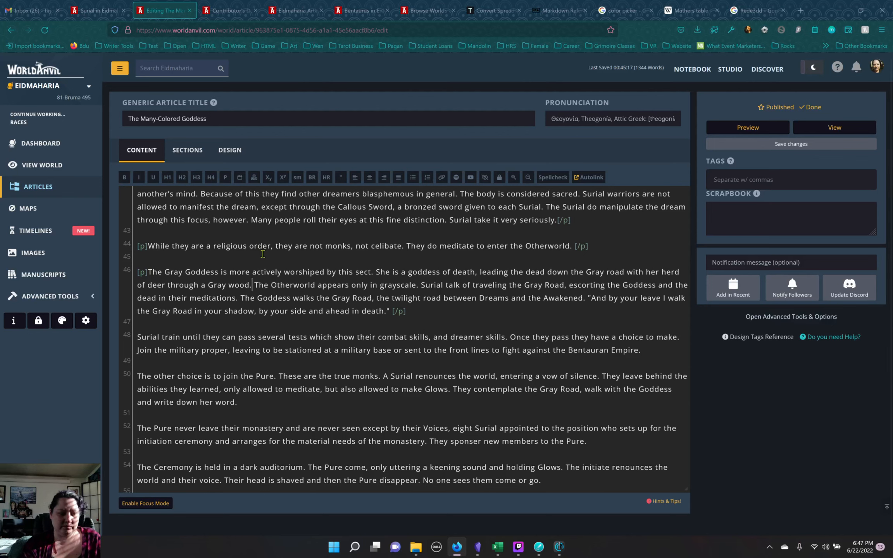
pyautogui.write('The dear')
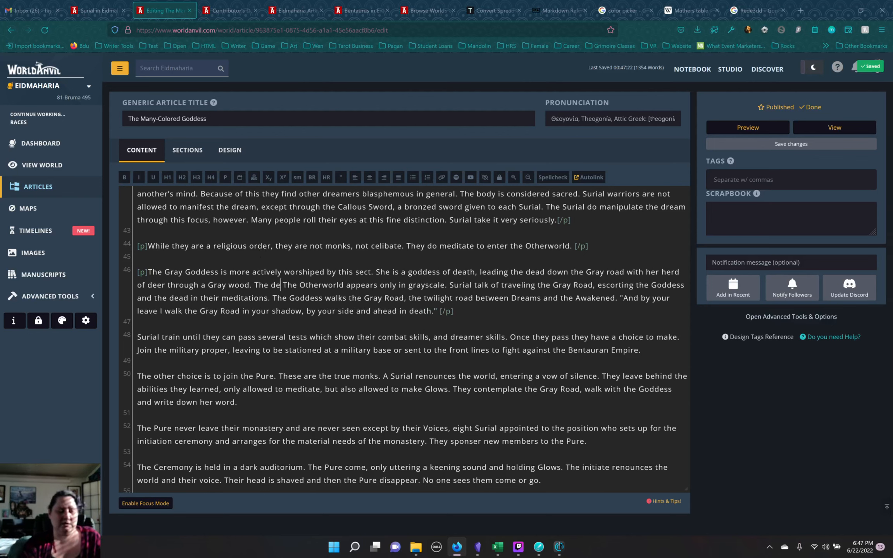
pyautogui.write(' are ')
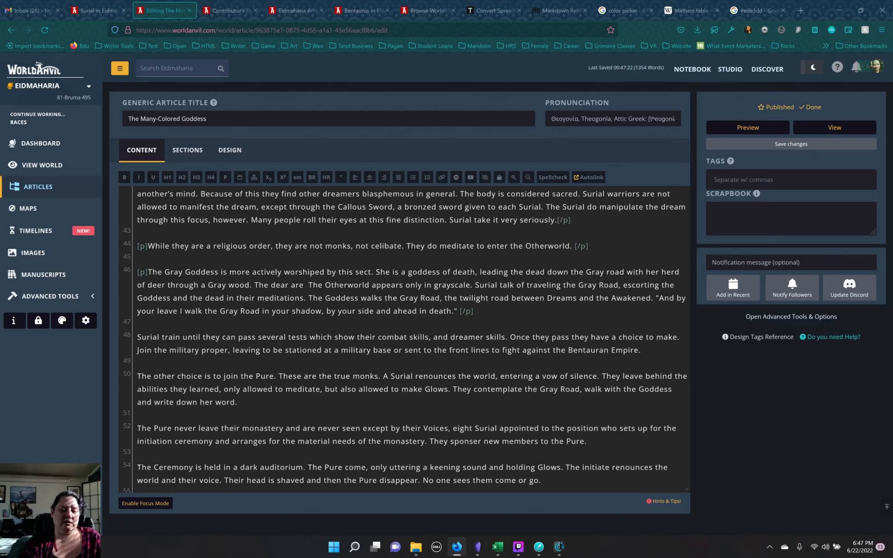
pyautogui.write('supposed t')
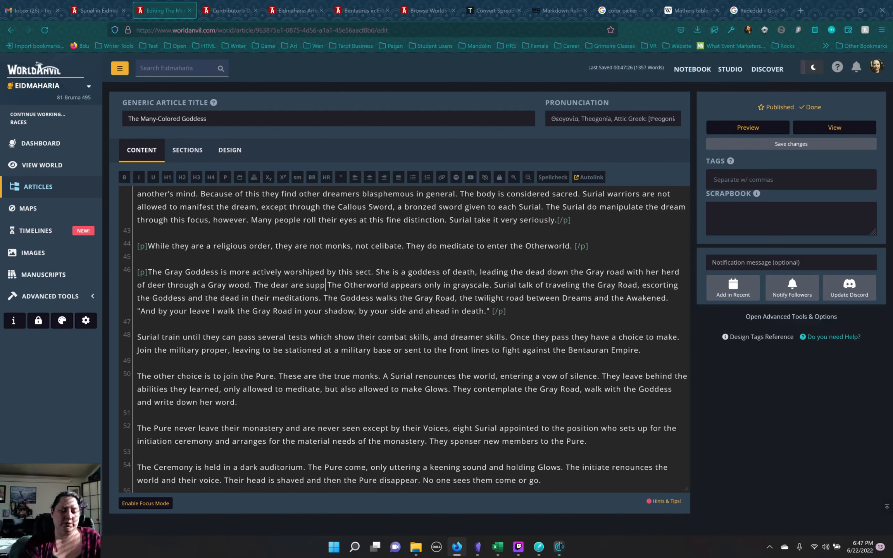
pyautogui.write('o be the souls fo th')
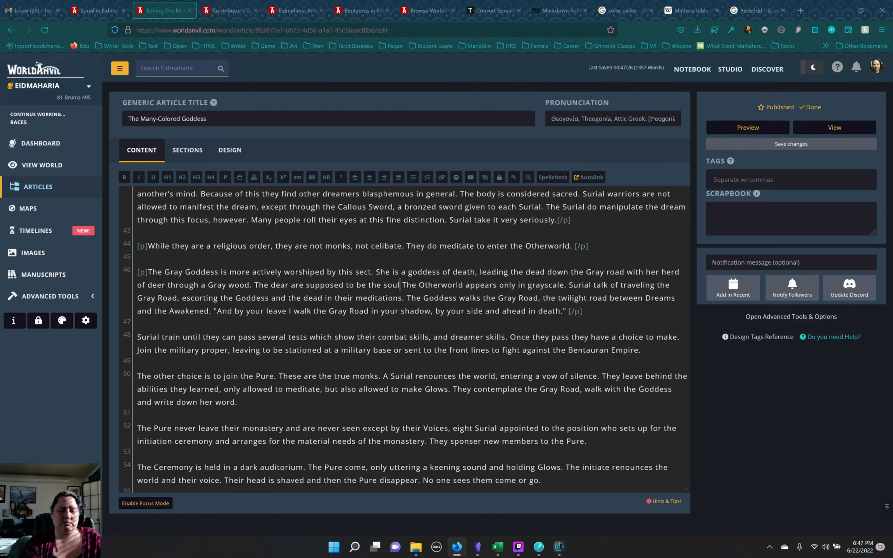
pyautogui.press('BackSpace')
pyautogui.press('BackSpace')
pyautogui.press('BackSpace')
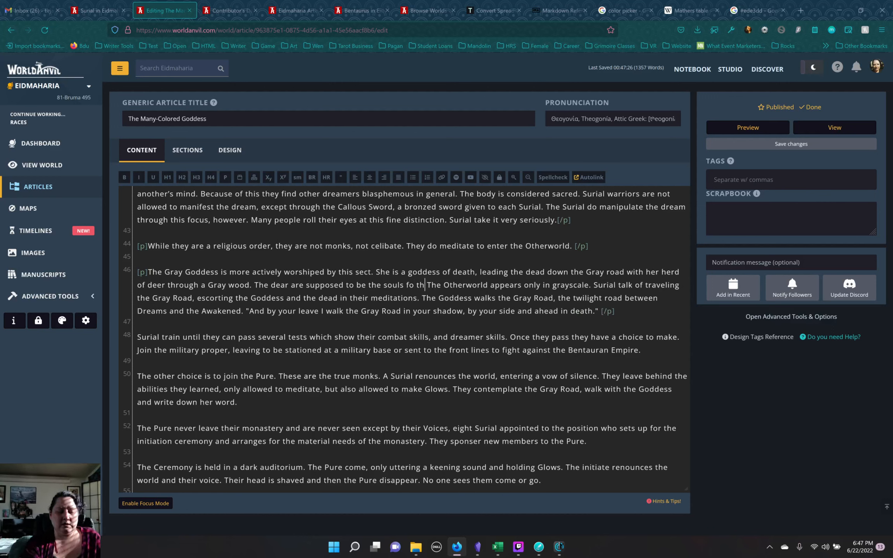
pyautogui.press('BackSpace')
pyautogui.press('BackSpace')
pyautogui.write('of the dead')
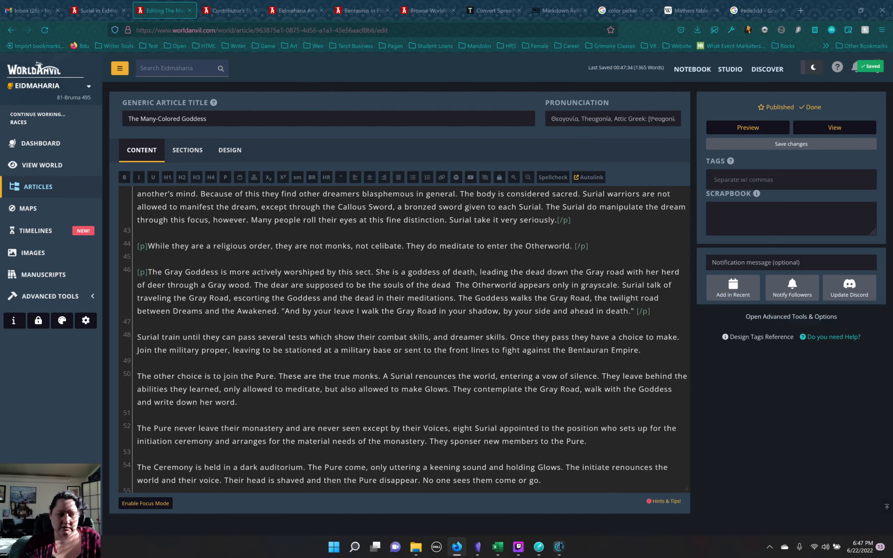
pyautogui.press('BackSpace')
pyautogui.write('.')
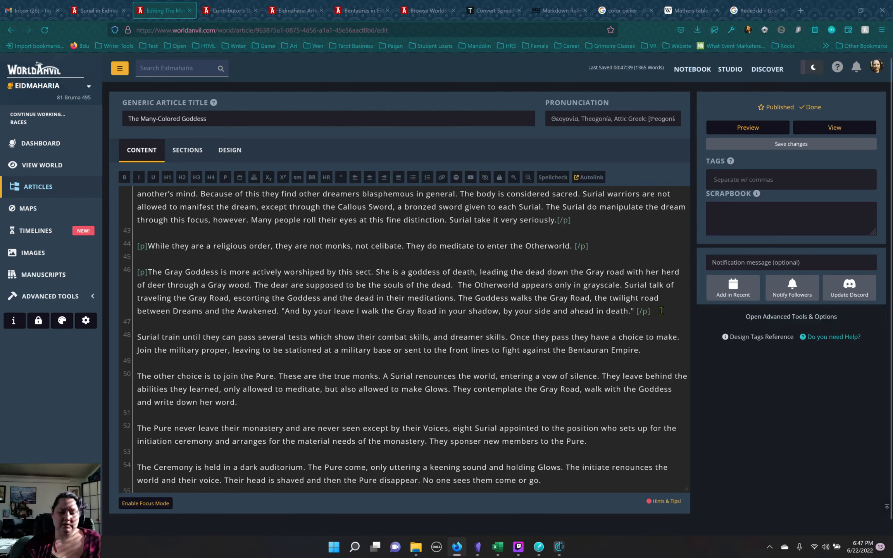
# Step: Add a new paragraph "Deer in Risidian culture are a symbol of death." below the paragraph on the Gray Road
pyautogui.press('Return')
pyautogui.press('Return')
pyautogui.write('D')
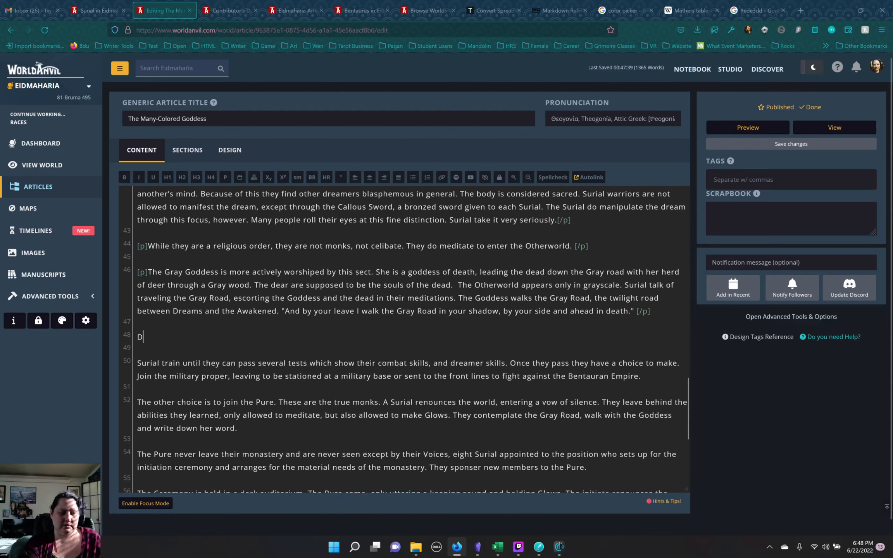
pyautogui.write('eer in')
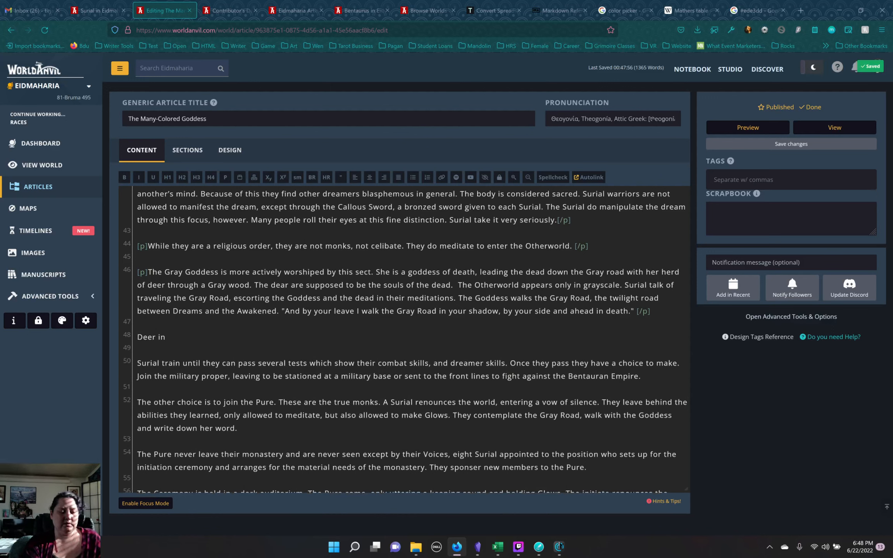
pyautogui.write(' Risidian cu')
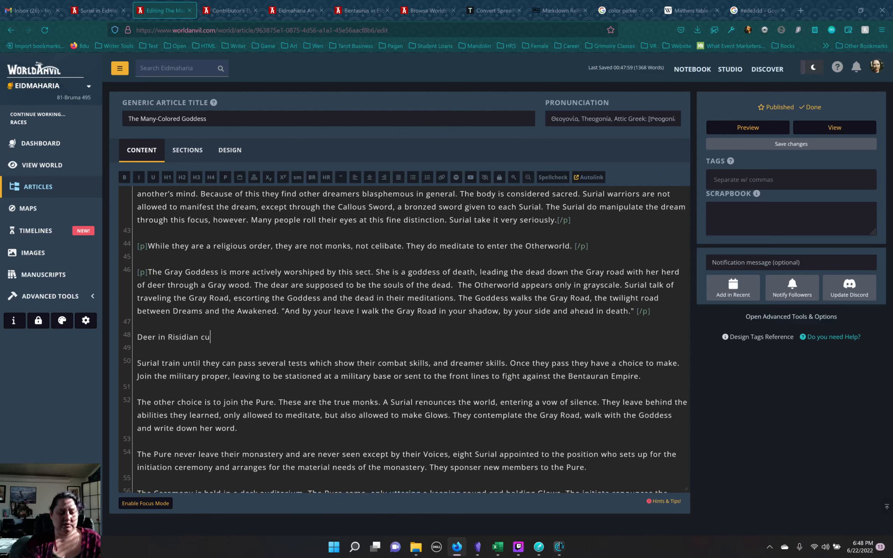
pyautogui.write('lture are a symbol of death.')
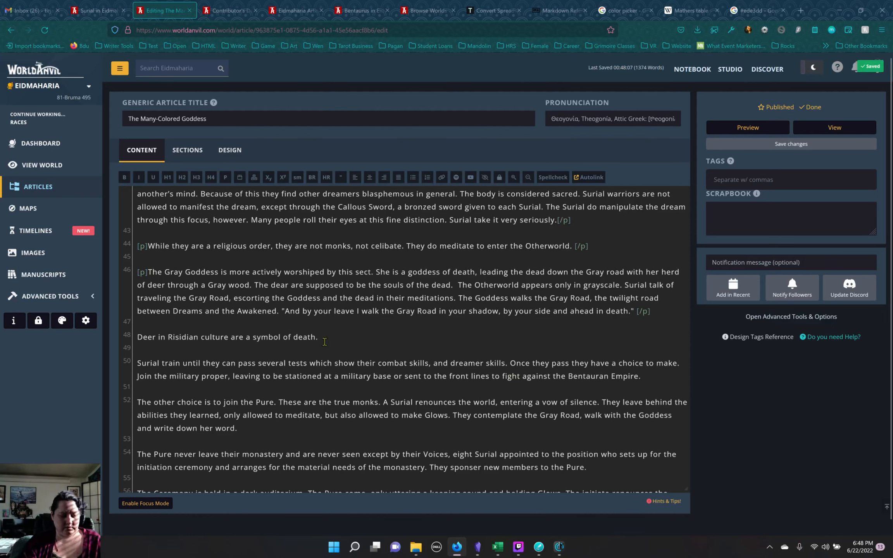
# Step: Wrap the new paragraph about deer in Risidian culture in [p] tags
pyautogui.moveTo(318, 337); pyautogui.dragTo(137, 337)
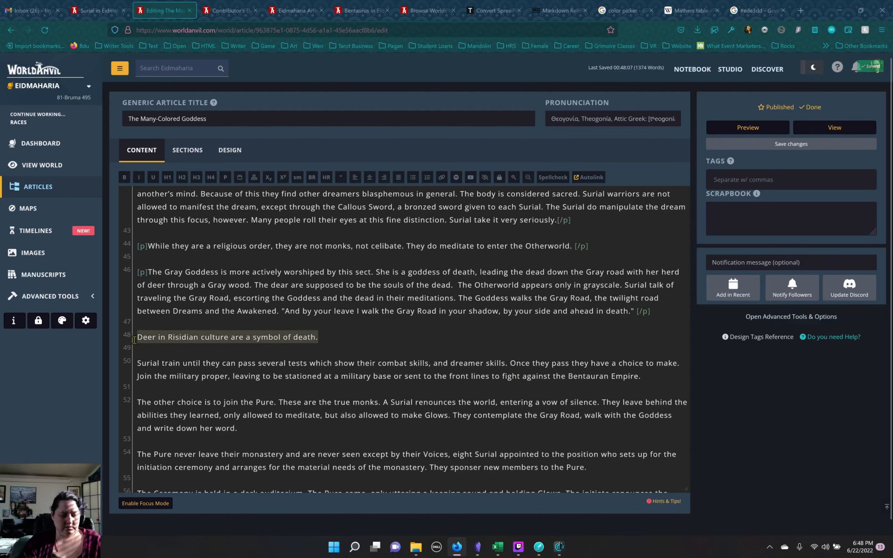
pyautogui.click(124, 177)
pyautogui.hotkey('ctrl', 'z')
pyautogui.click(226, 177)
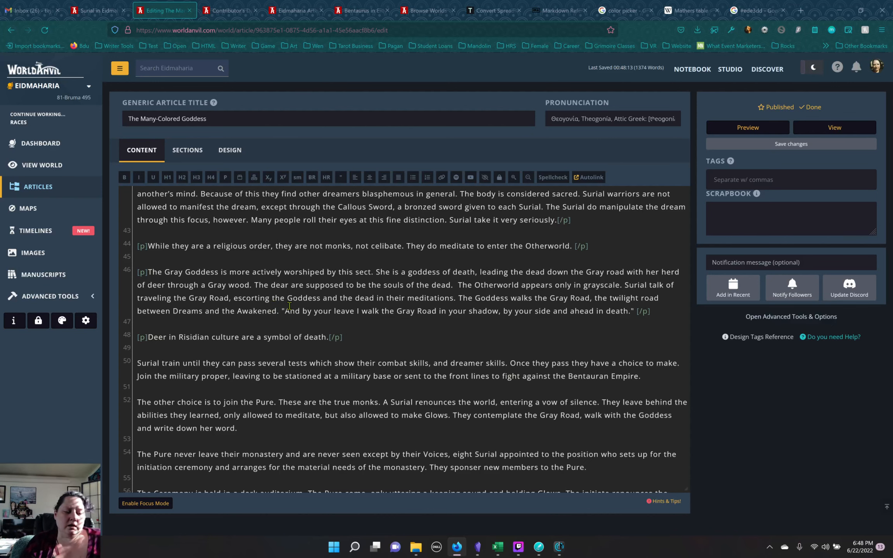
pyautogui.scroll(-3, 578, 274)
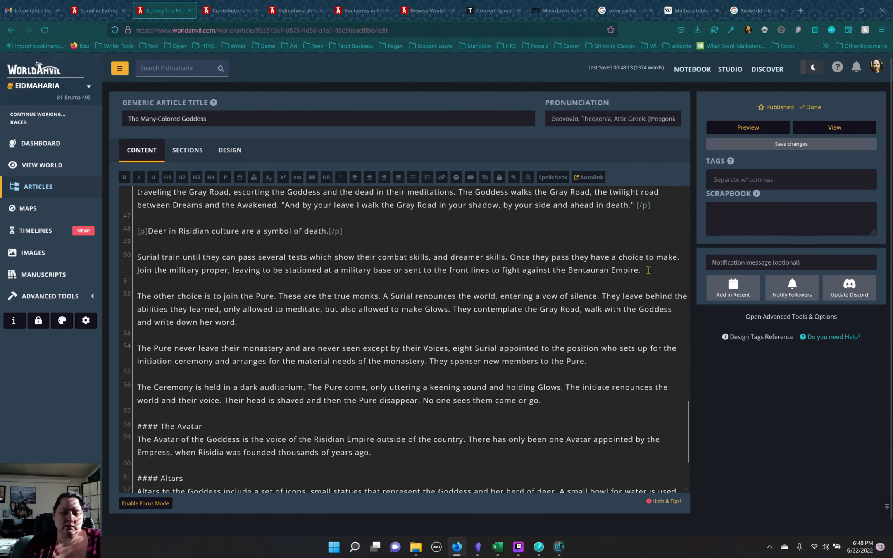
# Step: Wrap the paragraphs starting "Surial train until they can pass" and "The other choice is to join the Pure" in [p] tags
pyautogui.moveTo(648, 270); pyautogui.dragTo(127, 257)
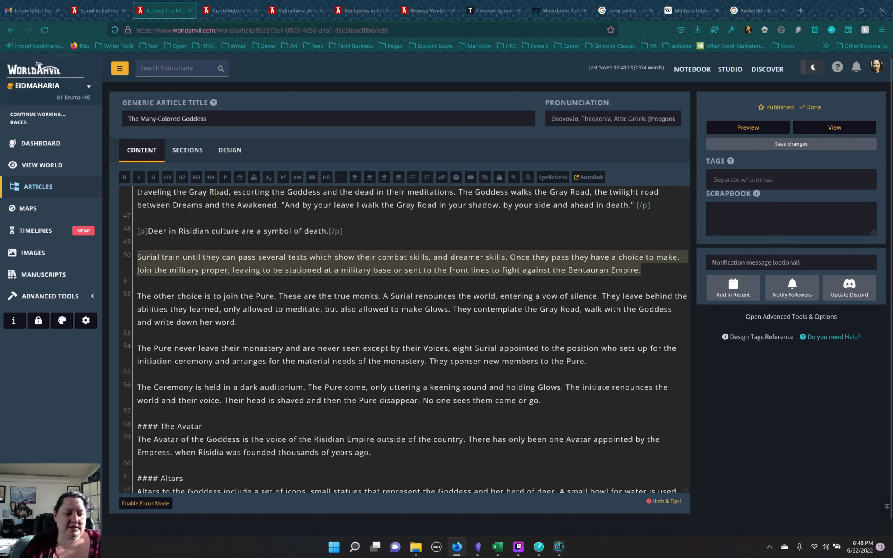
pyautogui.click(225, 177)
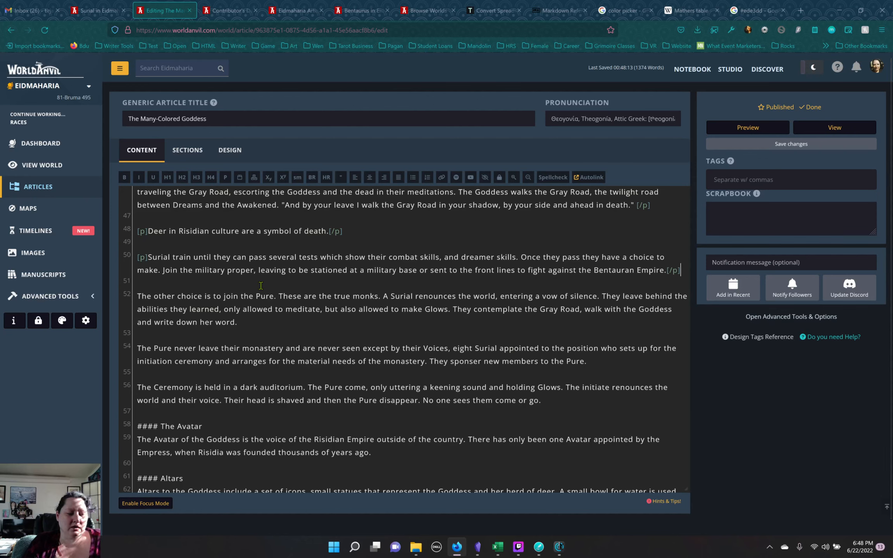
pyautogui.hotkey('shift', 'Home')
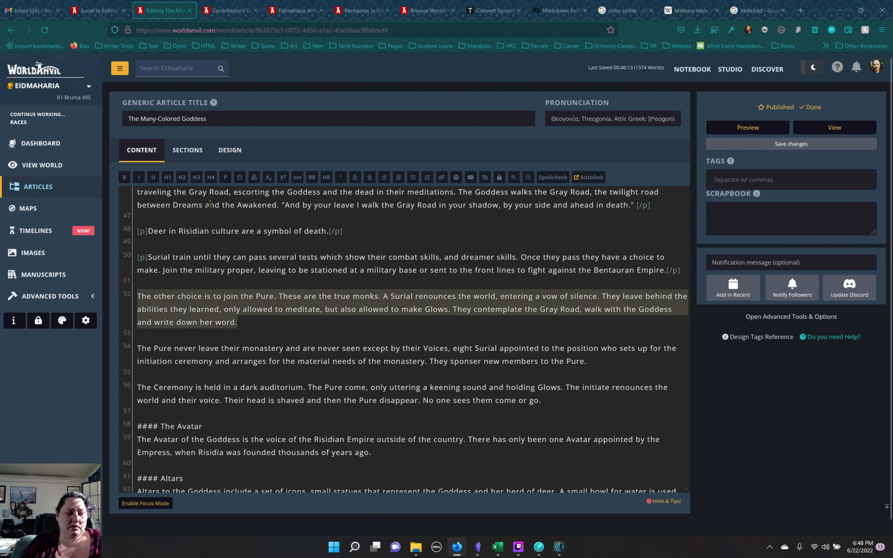
pyautogui.click(226, 177)
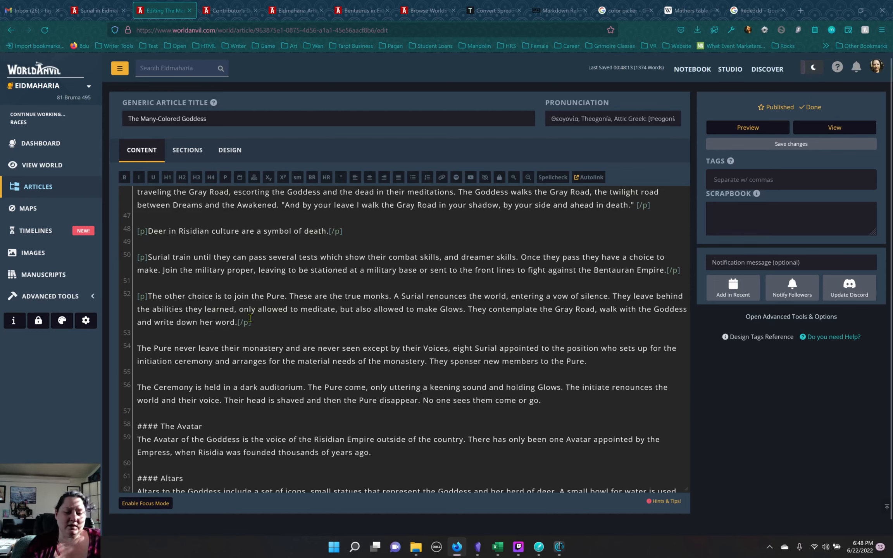
# Step: Wrap the paragraphs starting "The Pure never leave their monastery" and "The Ceremony is held in a dark auditorium" in [p] tags
pyautogui.scroll(-3, 251, 318)
pyautogui.scroll(-2, 252, 319)
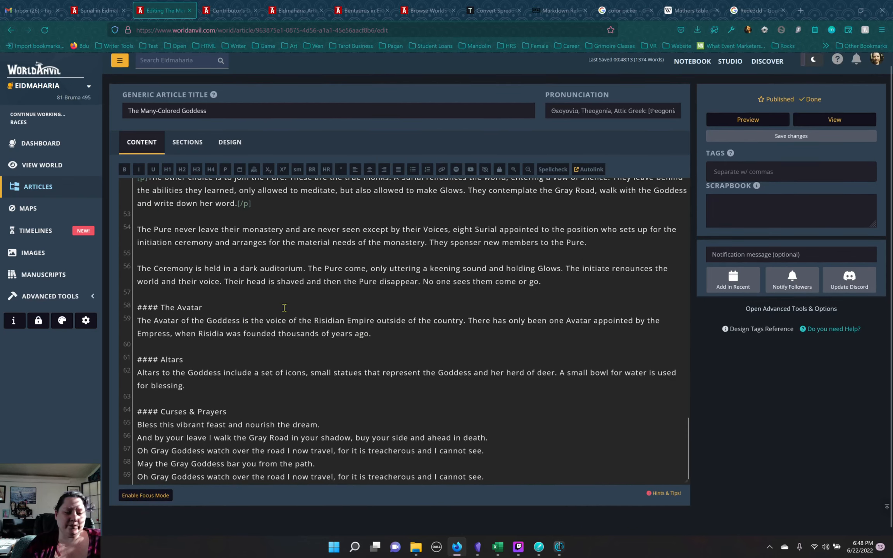
pyautogui.scroll(2, 286, 304)
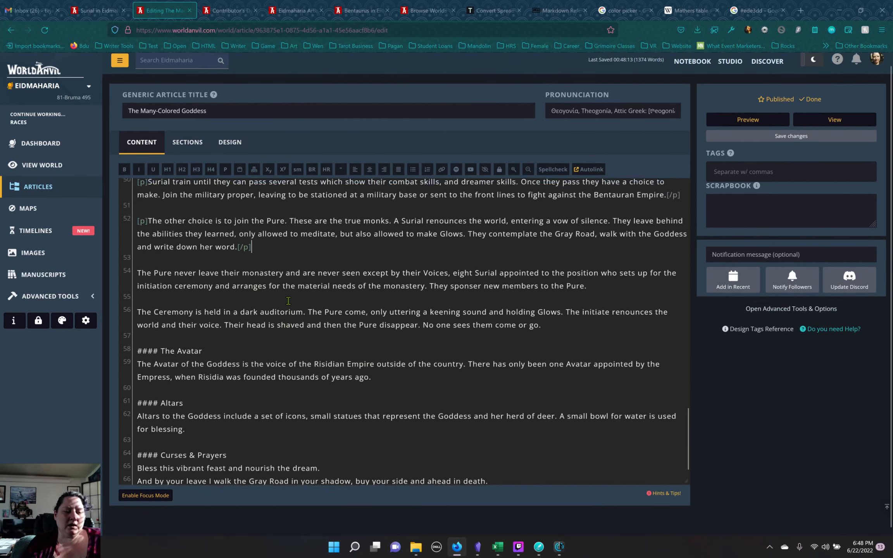
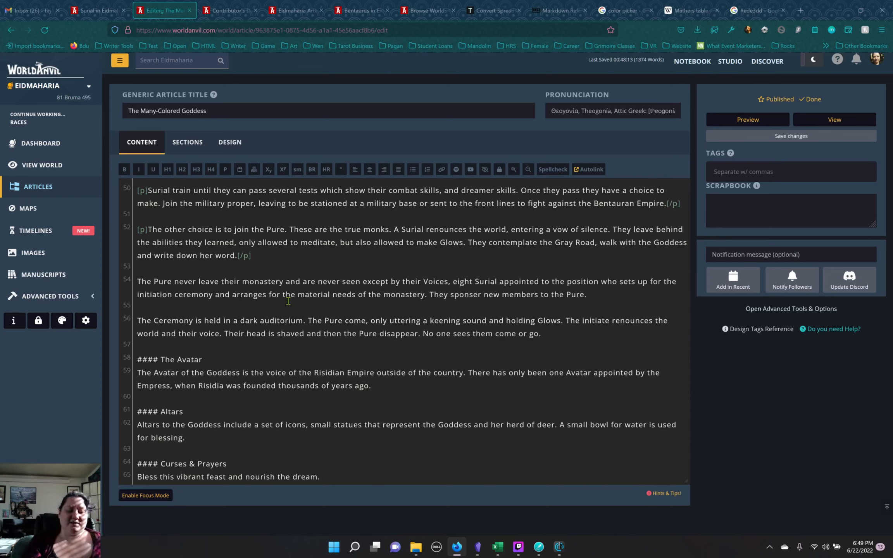
pyautogui.moveTo(138, 321); pyautogui.dragTo(541, 334)
pyautogui.click(225, 170)
pyautogui.moveTo(137, 282); pyautogui.dragTo(587, 295)
pyautogui.click(223, 172)
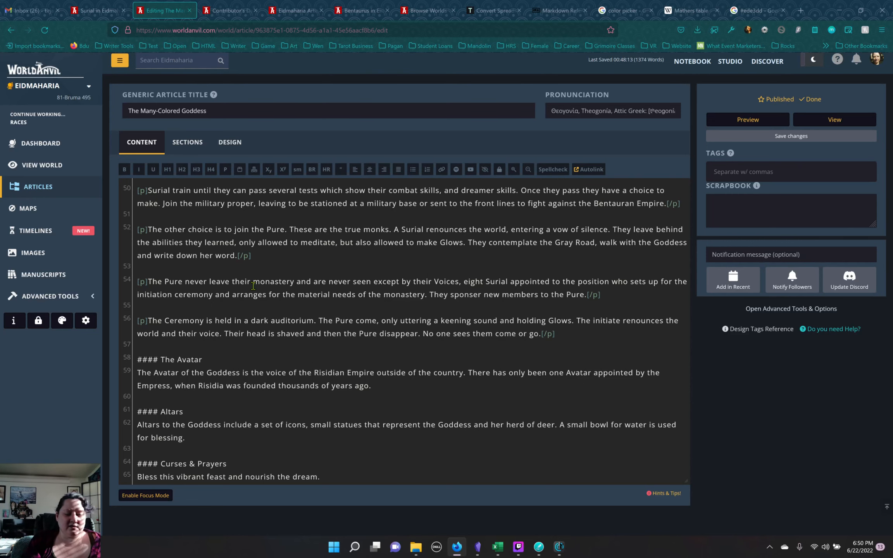
# Step: Remove the #### marks before "The Avatar" and format the line as an H3 heading
pyautogui.scroll(-2, 309, 363)
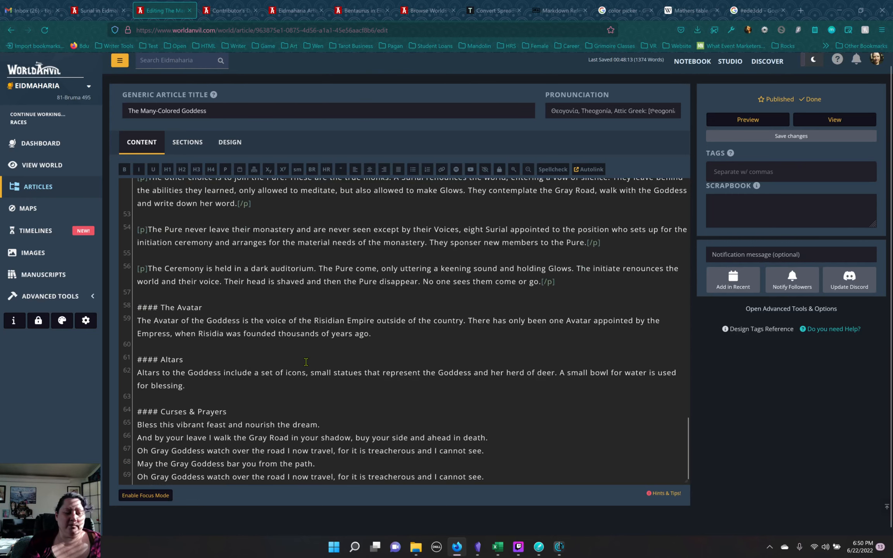
pyautogui.click(161, 307)
pyautogui.press('BackSpace')
pyautogui.press('BackSpace')
pyautogui.press('BackSpace')
pyautogui.press('BackSpace')
pyautogui.press('BackSpace')
pyautogui.moveTo(179, 307); pyautogui.dragTo(137, 307)
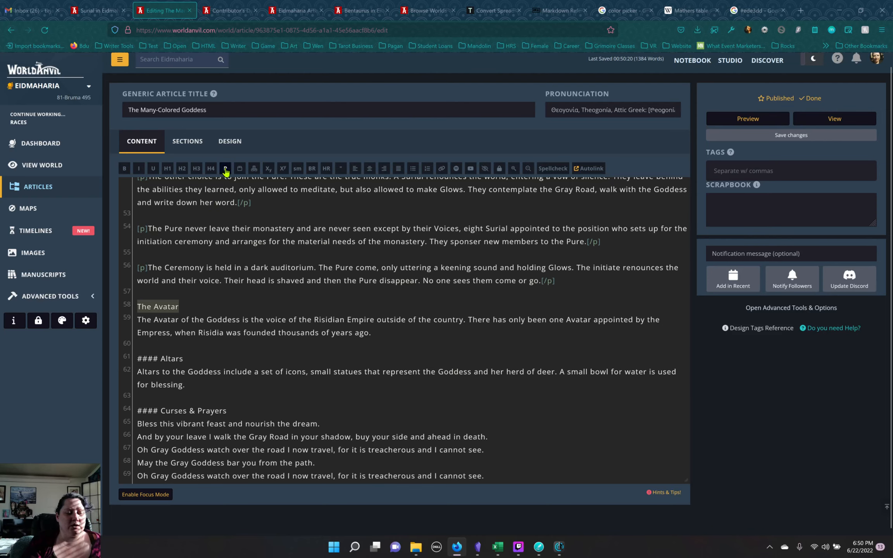
pyautogui.click(226, 170)
pyautogui.hotkey('ctrl', 'z')
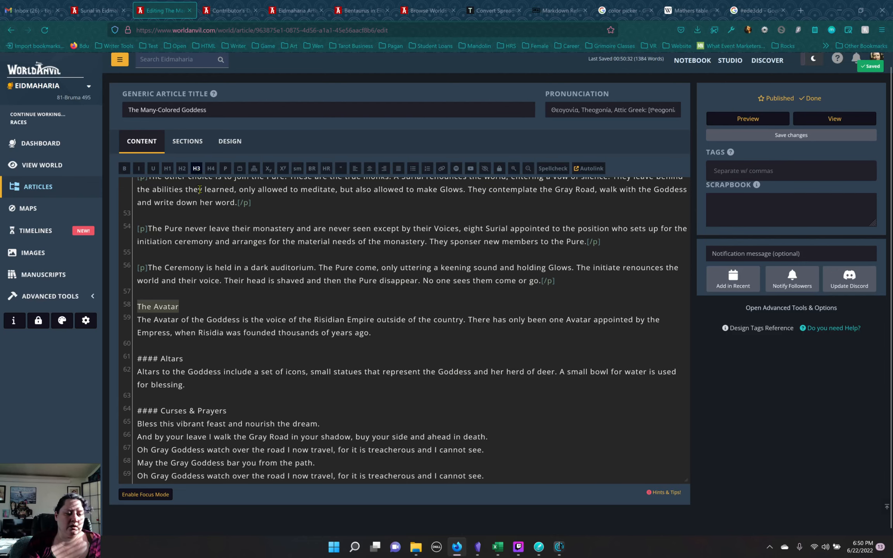
pyautogui.click(197, 169)
# Step: Change "The Avatar" heading to H4, keeping it below the sect headings in the hierarchy
pyautogui.scroll(10, 275, 286)
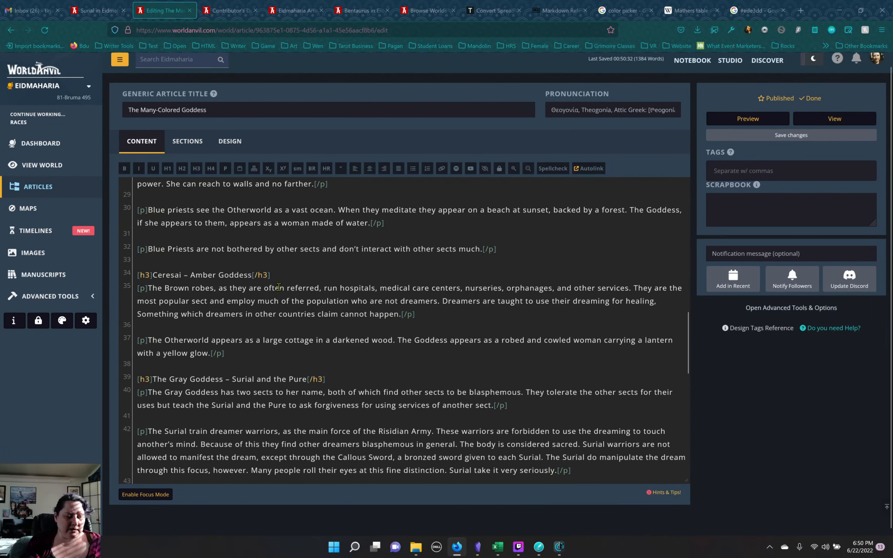
pyautogui.scroll(-10, 279, 287)
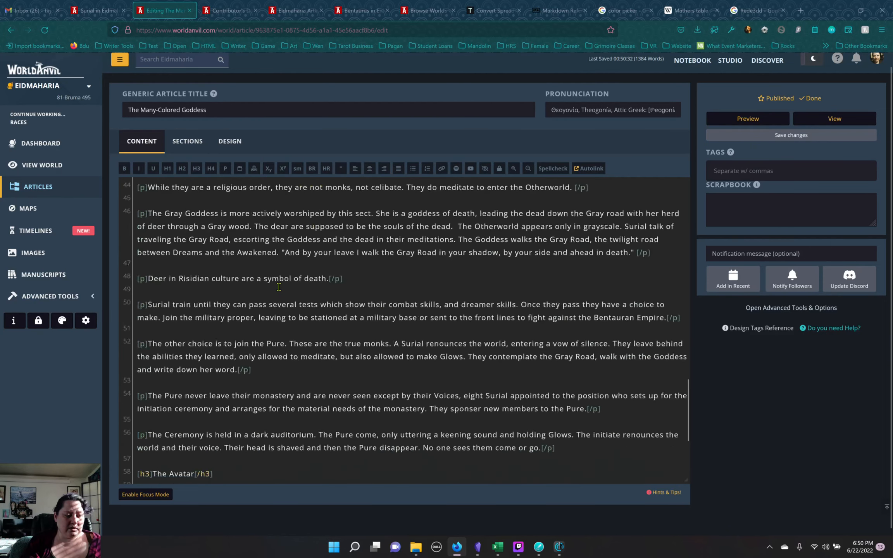
pyautogui.tripleClick(244, 361)
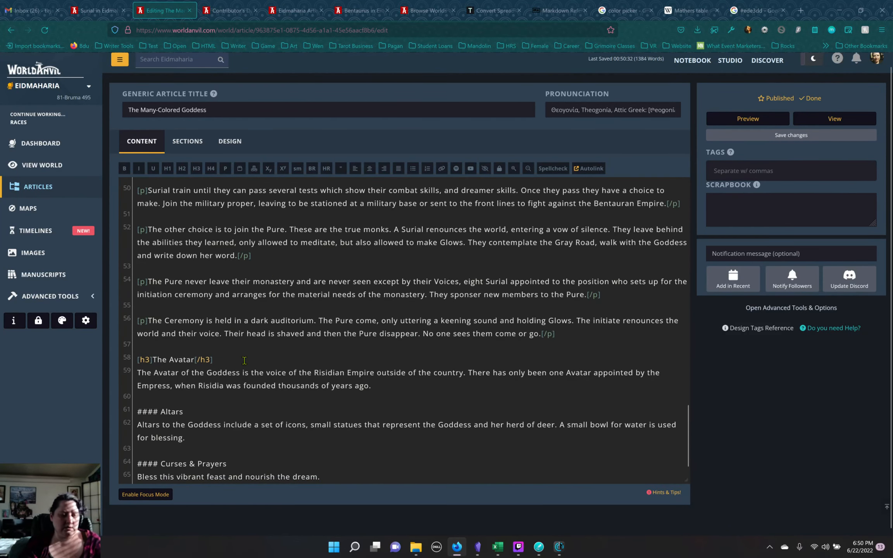
pyautogui.click(197, 168)
pyautogui.click(210, 169)
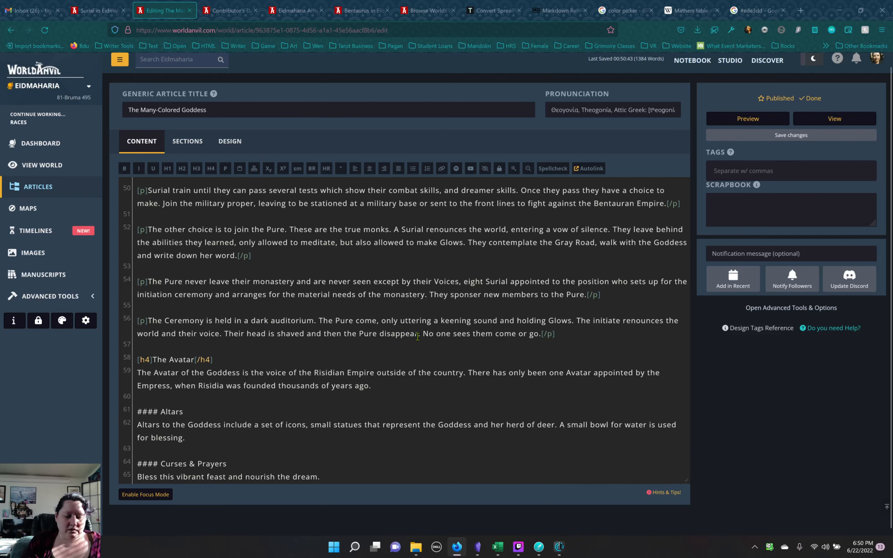
# Step: Remove the #### marks before "Altars" and format the line as an H2 heading, matching the Sects heading
pyautogui.scroll(-3, 418, 336)
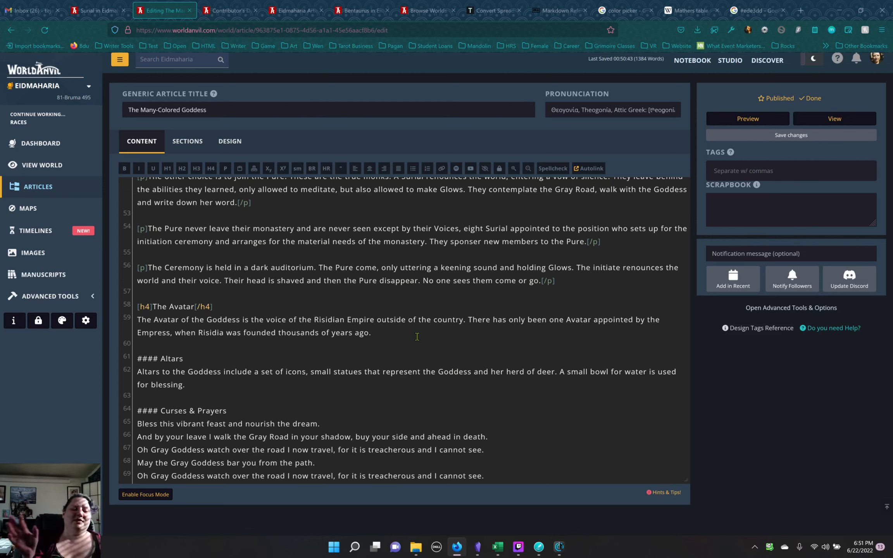
pyautogui.moveTo(161, 361); pyautogui.dragTo(131, 363)
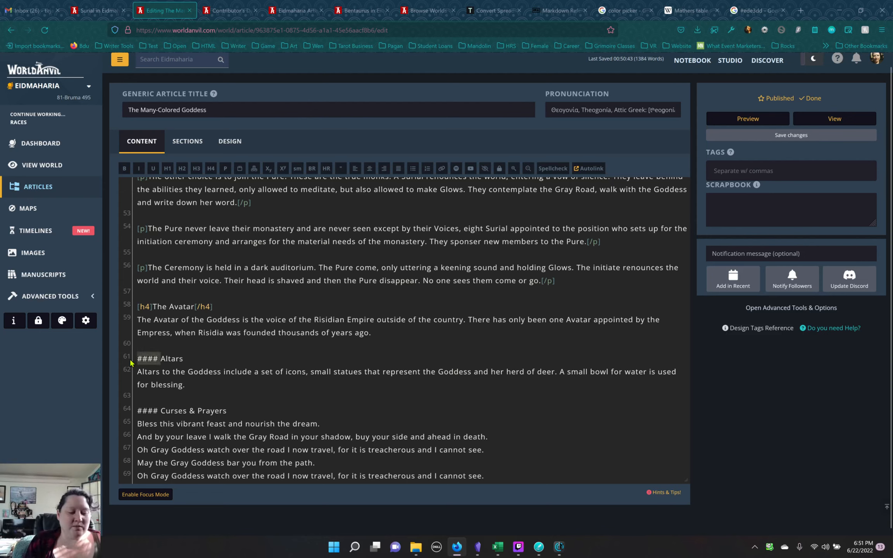
pyautogui.press('BackSpace')
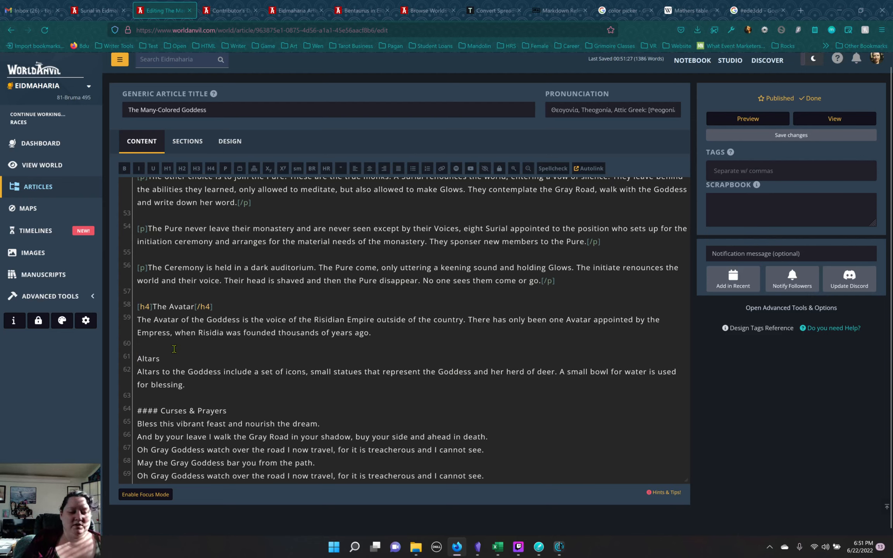
pyautogui.moveTo(164, 360); pyautogui.dragTo(122, 362)
pyautogui.scroll(15, 202, 339)
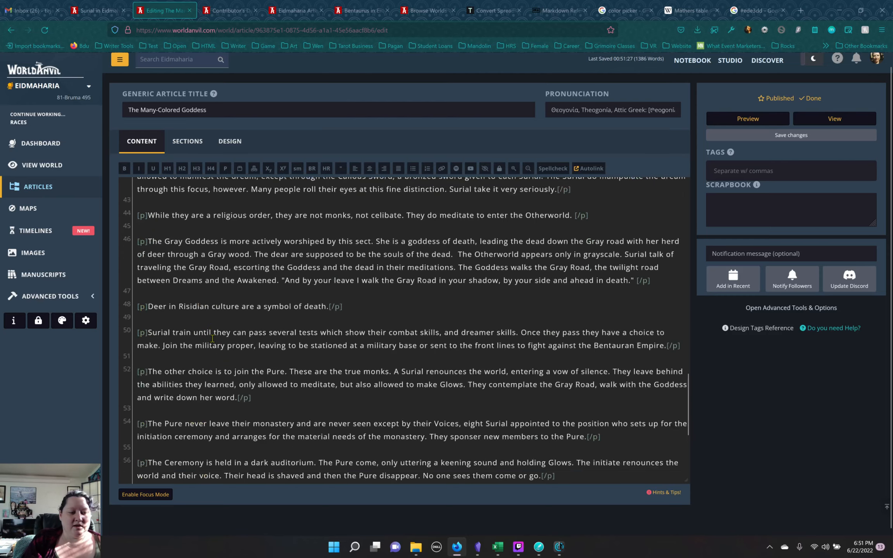
pyautogui.scroll(1, 213, 338)
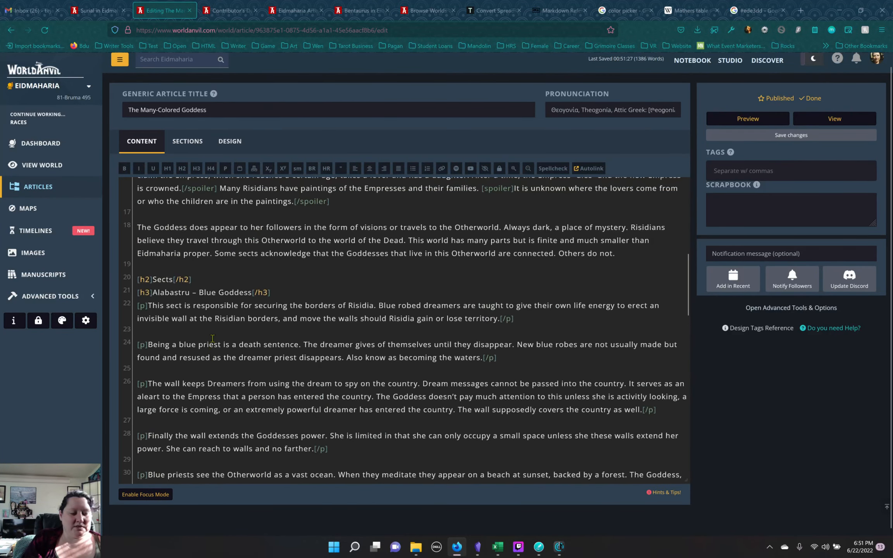
pyautogui.click(182, 168)
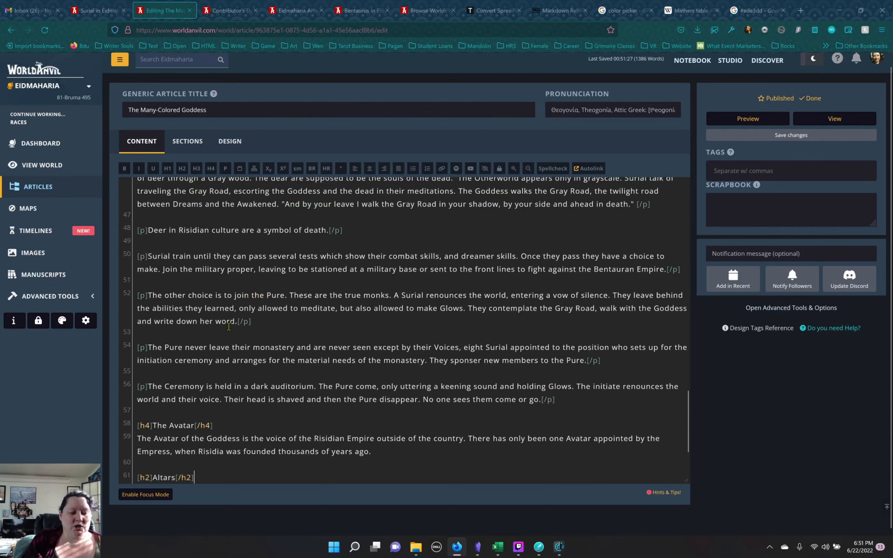
# Step: Insert "acoutrements such as Grey Goddess'" before "herd of deer" in the Altars paragraph
pyautogui.scroll(-3, 231, 326)
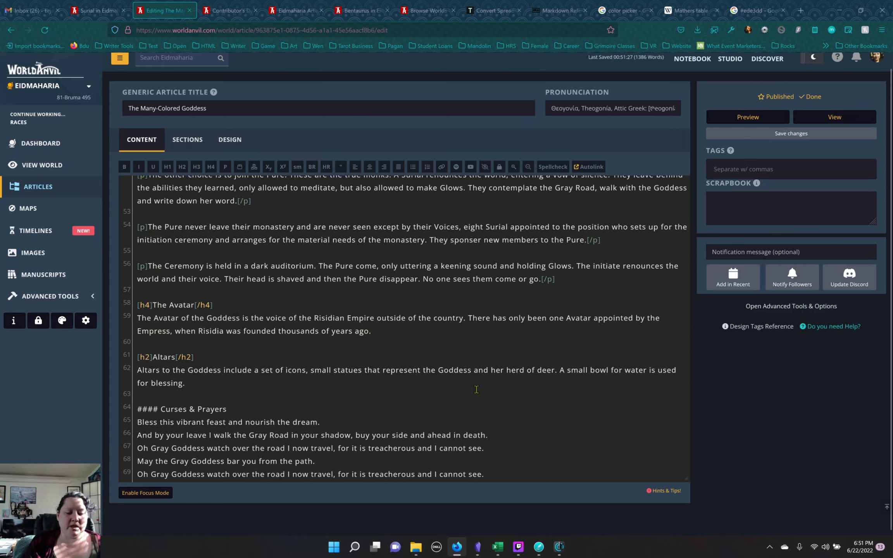
pyautogui.click(504, 371)
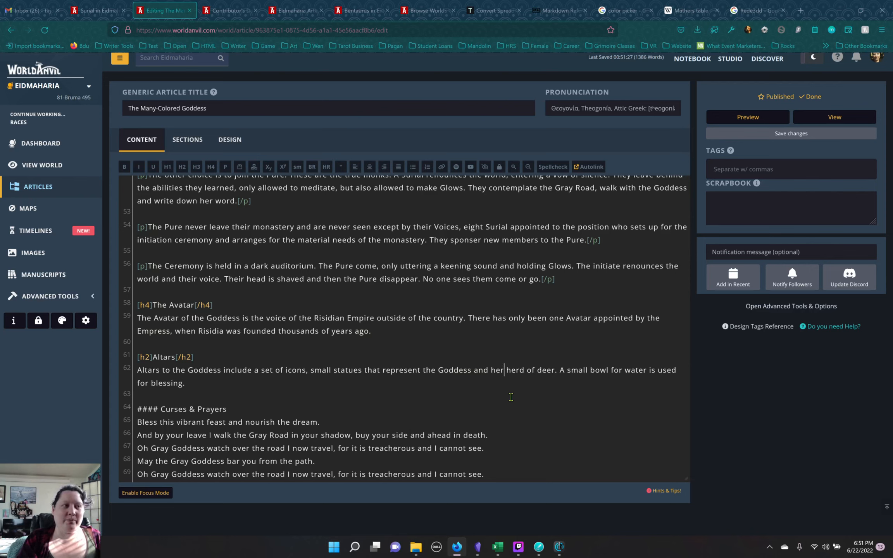
pyautogui.write('acout')
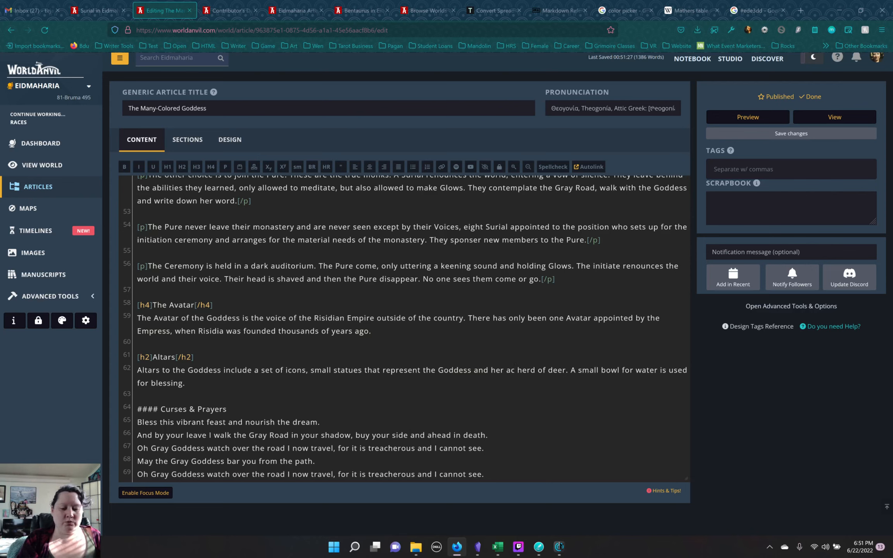
pyautogui.write('rements ')
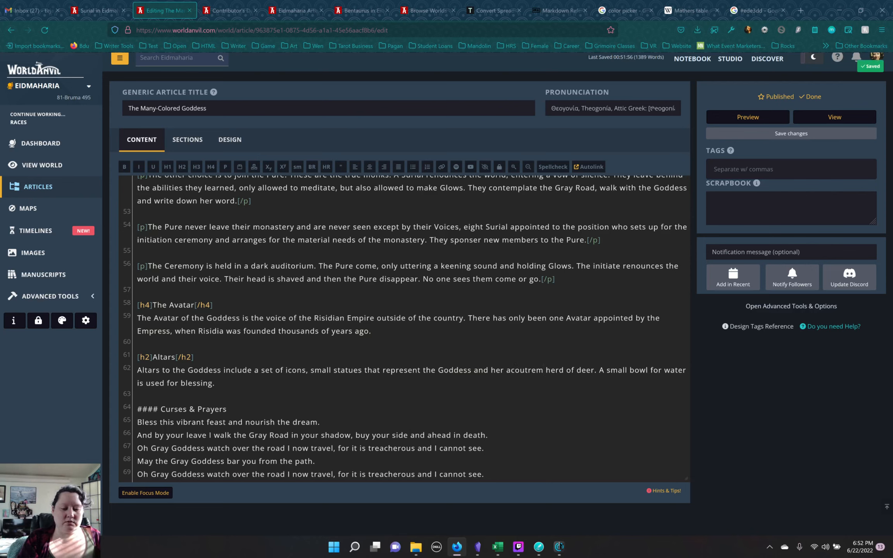
pyautogui.write('such sas t')
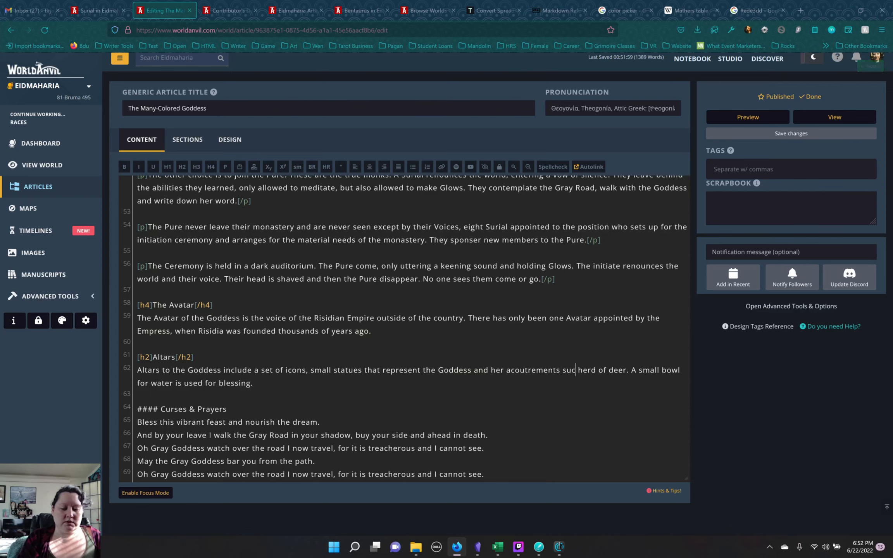
pyautogui.press('BackSpace')
pyautogui.press('BackSpace')
pyautogui.press('BackSpace')
pyautogui.press('BackSpace')
pyautogui.press('BackSpace')
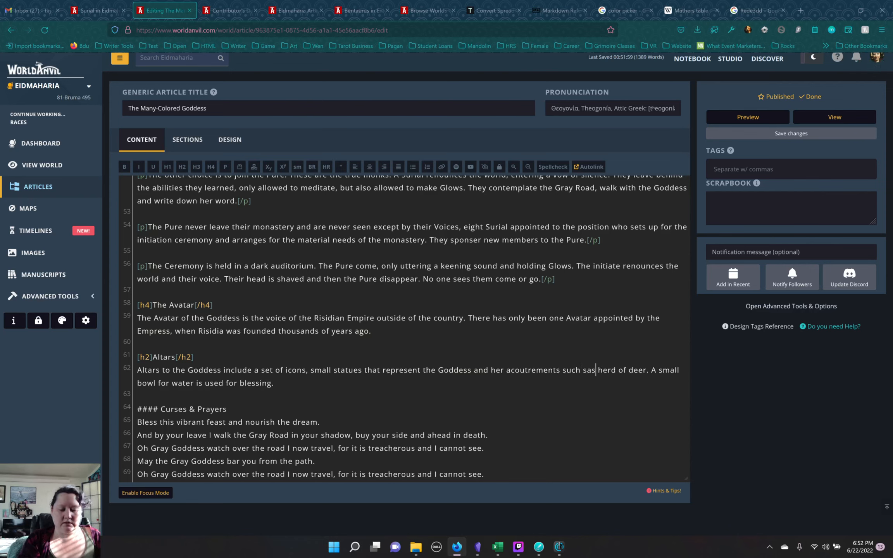
pyautogui.write('as')
pyautogui.write(' Grey God')
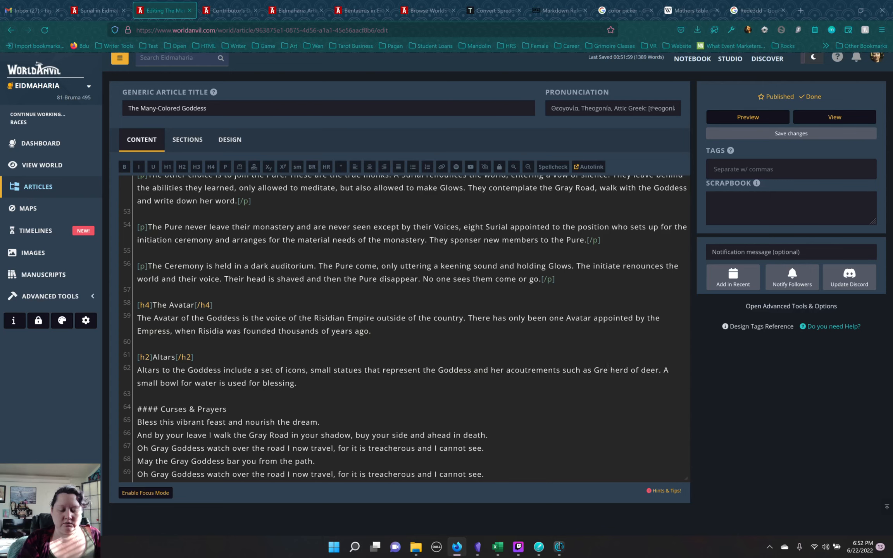
pyautogui.write('des')
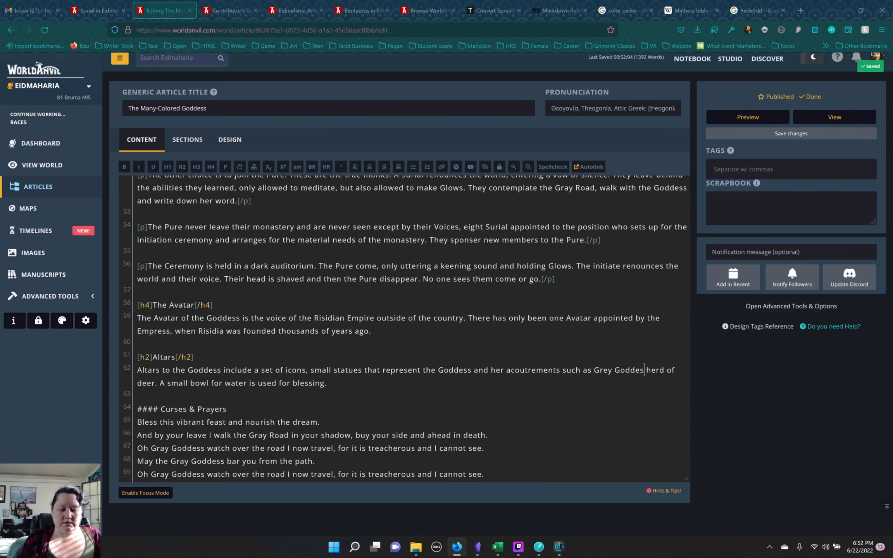
pyautogui.write("s'")
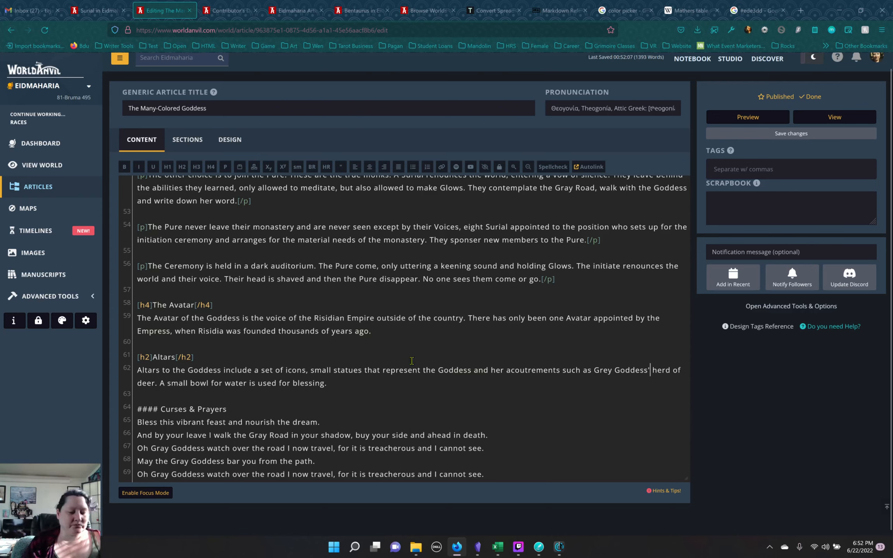
# Step: Replace the #### marks on the "Curses & Prayers" line with [h2] heading tags
pyautogui.moveTo(160, 409); pyautogui.dragTo(135, 408)
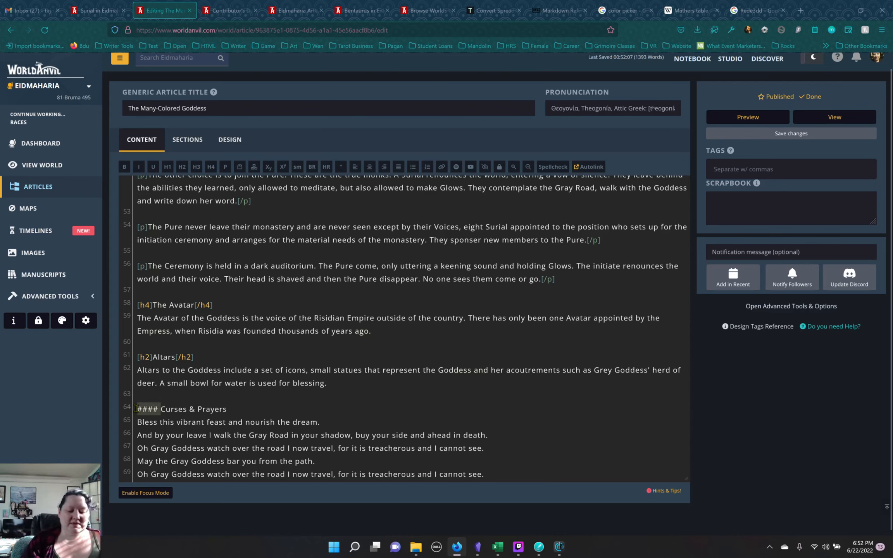
pyautogui.write('[h2]')
pyautogui.press('End')
pyautogui.write('[/h2]')
pyautogui.click(316, 332)
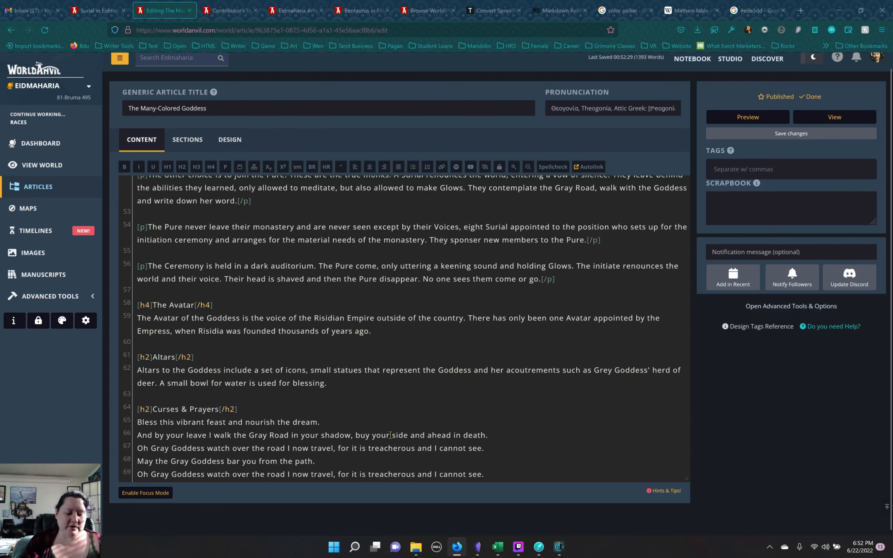
# Step: Delete the duplicate last line, "Oh Gray Goddess watch over the road I now travel", under Curses & Prayers, including its empty line
pyautogui.click(548, 477)
pyautogui.hotkey('shift', 'Home')
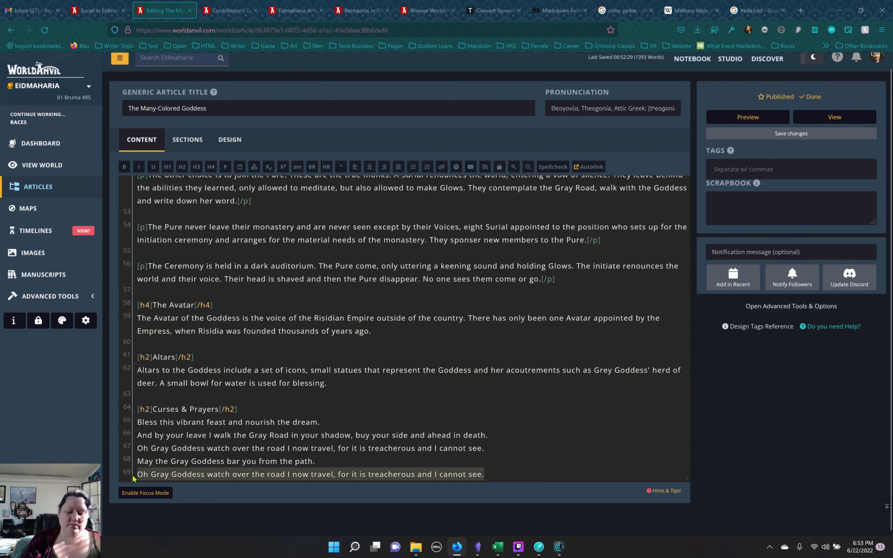
pyautogui.press('BackSpace')
pyautogui.press('BackSpace')
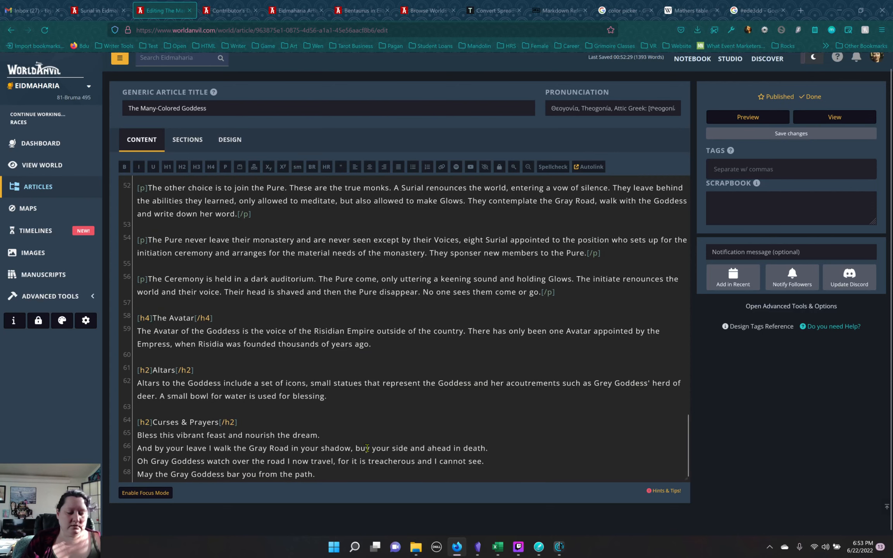
# Step: Wrap the four lines under Curses & Prayers in unordered list tags and put the closing [/ul] on its own line
pyautogui.moveTo(321, 478); pyautogui.dragTo(134, 441)
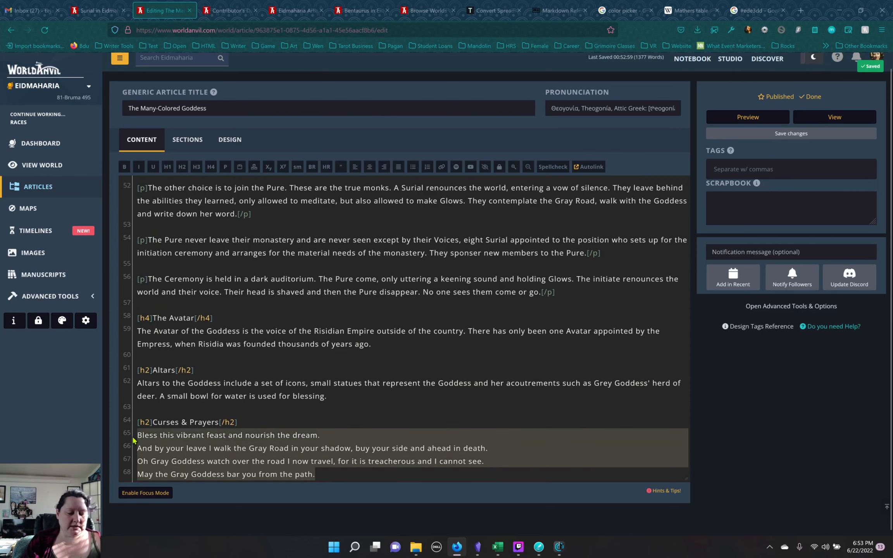
pyautogui.click(413, 167)
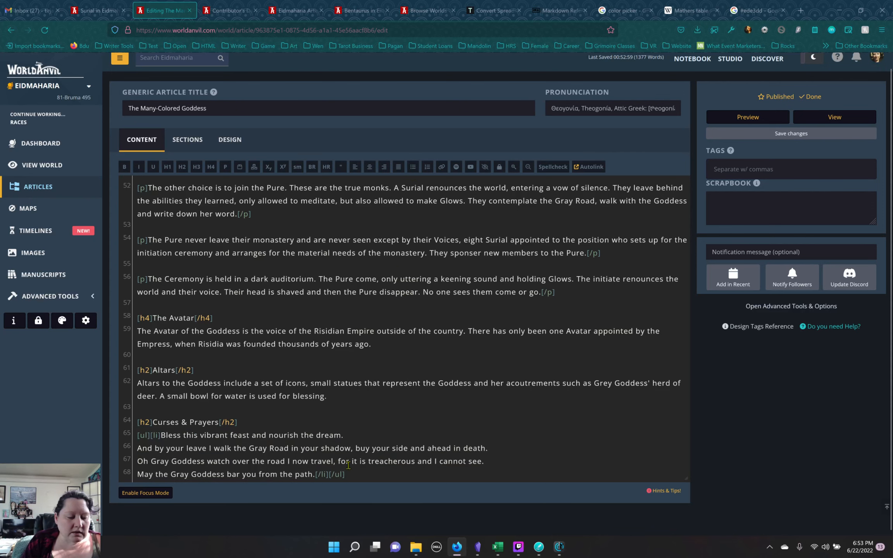
pyautogui.click(328, 475)
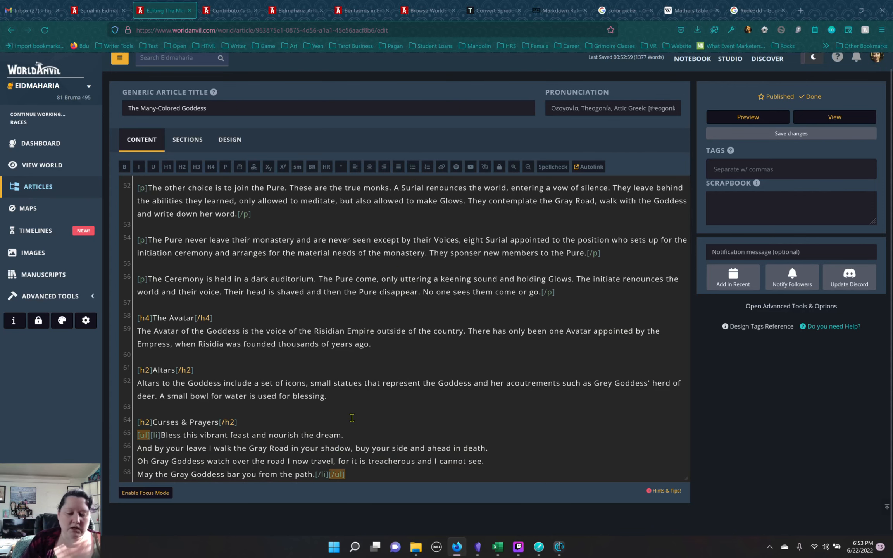
pyautogui.press('Return')
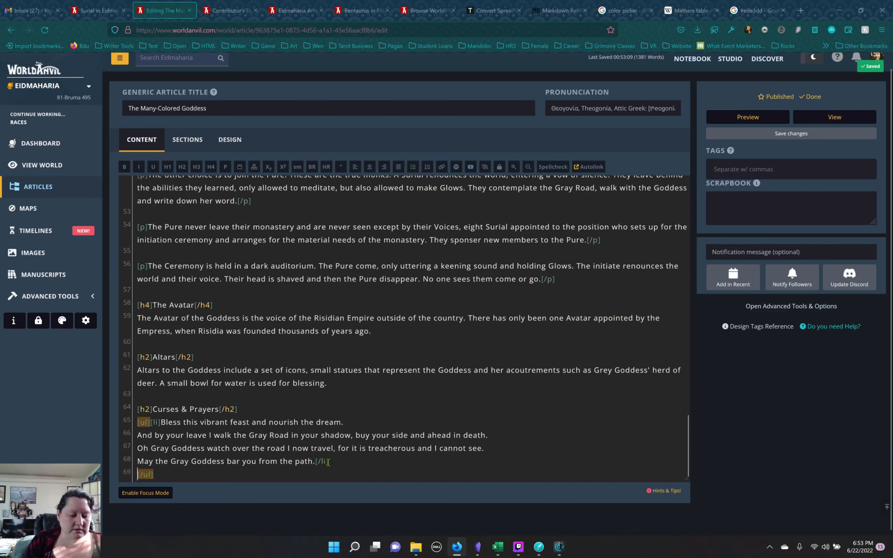
# Step: Copy the closing [/li] tag from the last prayer line to the ends of the three prayer lines above it
pyautogui.click(314, 462)
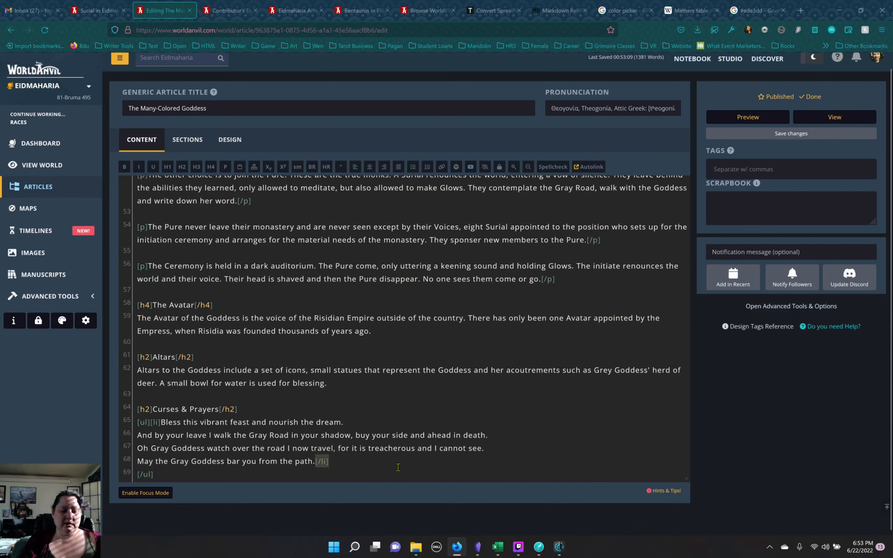
pyautogui.click(490, 448)
pyautogui.hotkey('ctrl', 'v')
pyautogui.click(491, 435)
pyautogui.hotkey('ctrl', 'v')
pyautogui.click(349, 423)
pyautogui.hotkey('ctrl', 'v')
# Step: Put the opening [ul] tag on its own line and add [li] at the start of the second, third and fourth prayer lines
pyautogui.click(151, 422)
pyautogui.press('Return')
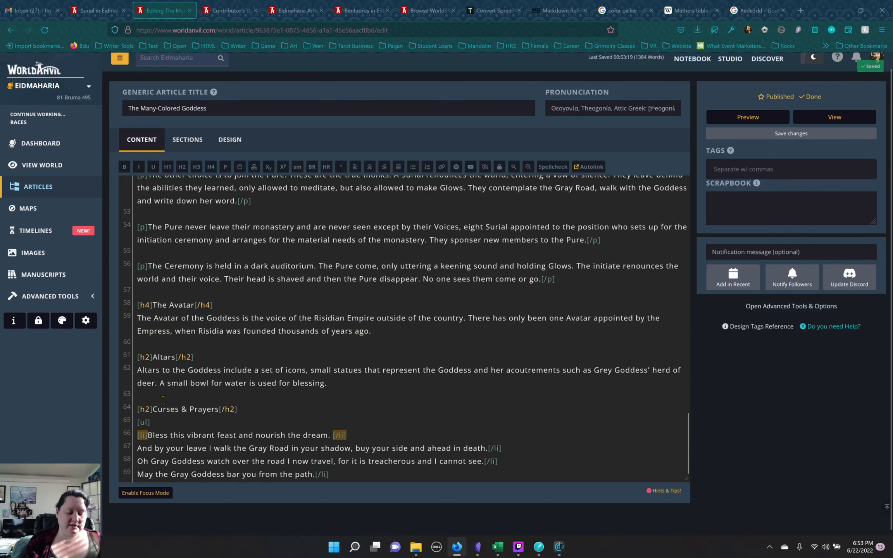
pyautogui.click(150, 439)
pyautogui.press('Left')
pyautogui.click(138, 450)
pyautogui.write('[li]')
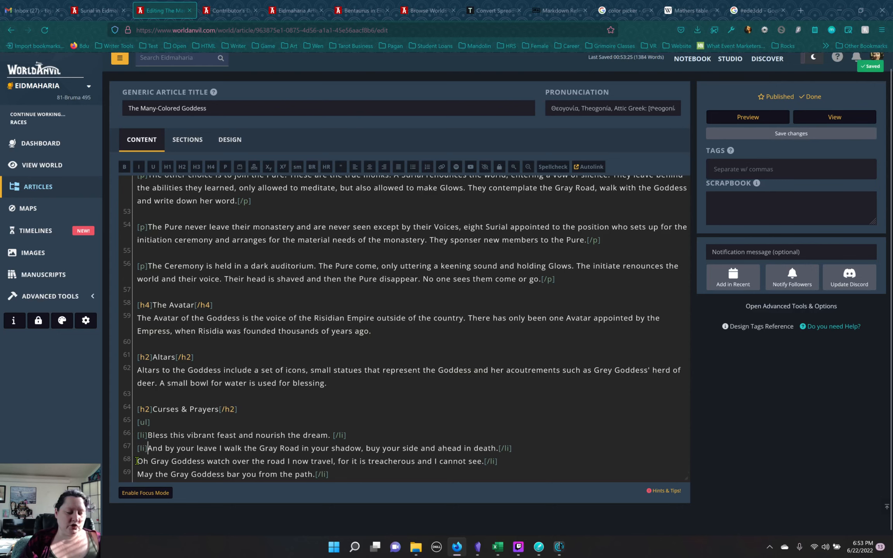
pyautogui.click(138, 462)
pyautogui.write('[li]')
pyautogui.click(138, 477)
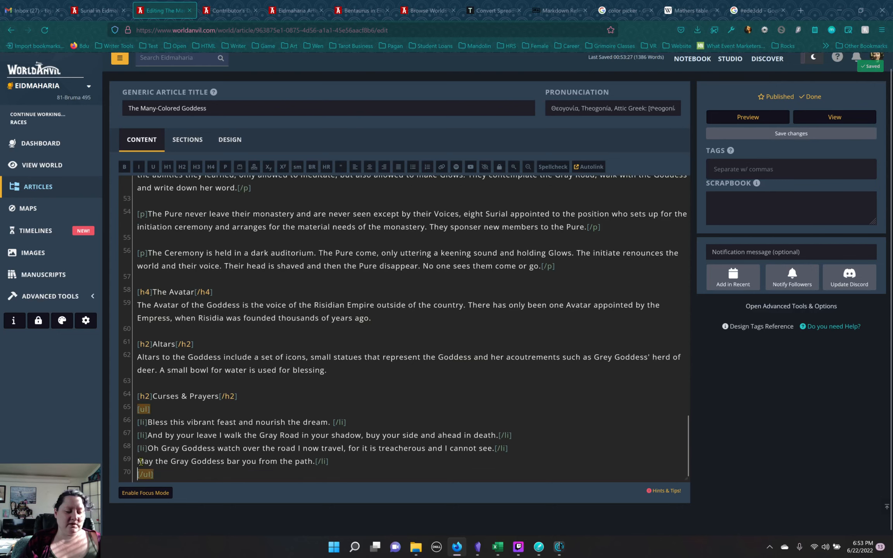
pyautogui.click(139, 461)
pyautogui.write('[li]')
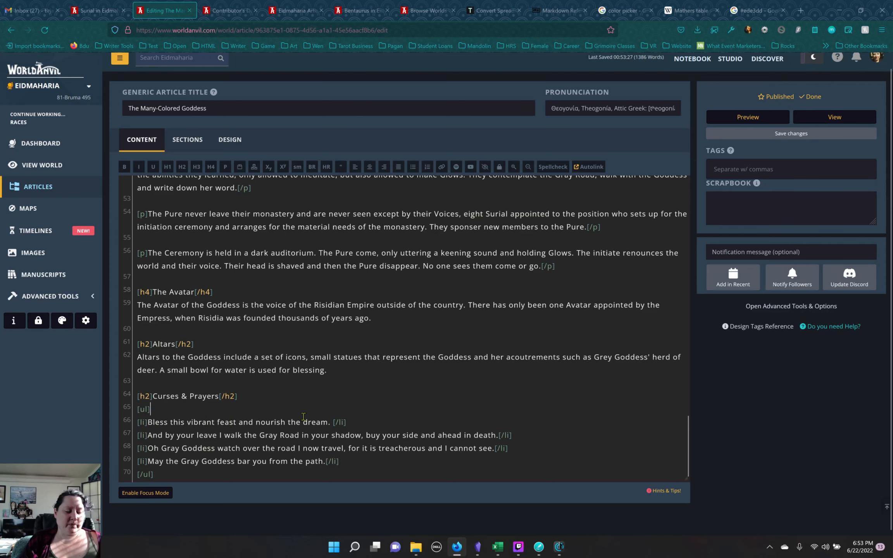
# Step: Switch to the open Surial article page to view its text on the order and the Pure
pyautogui.click(332, 403)
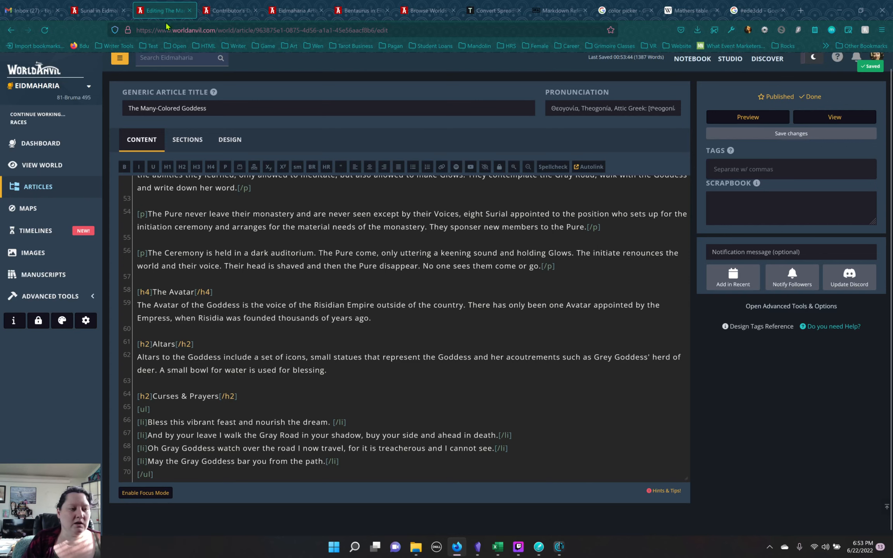
pyautogui.click(99, 12)
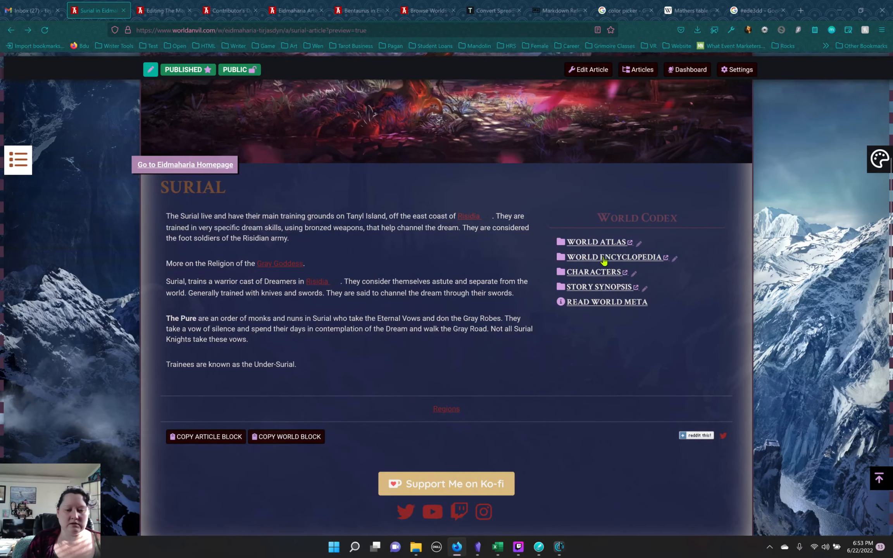